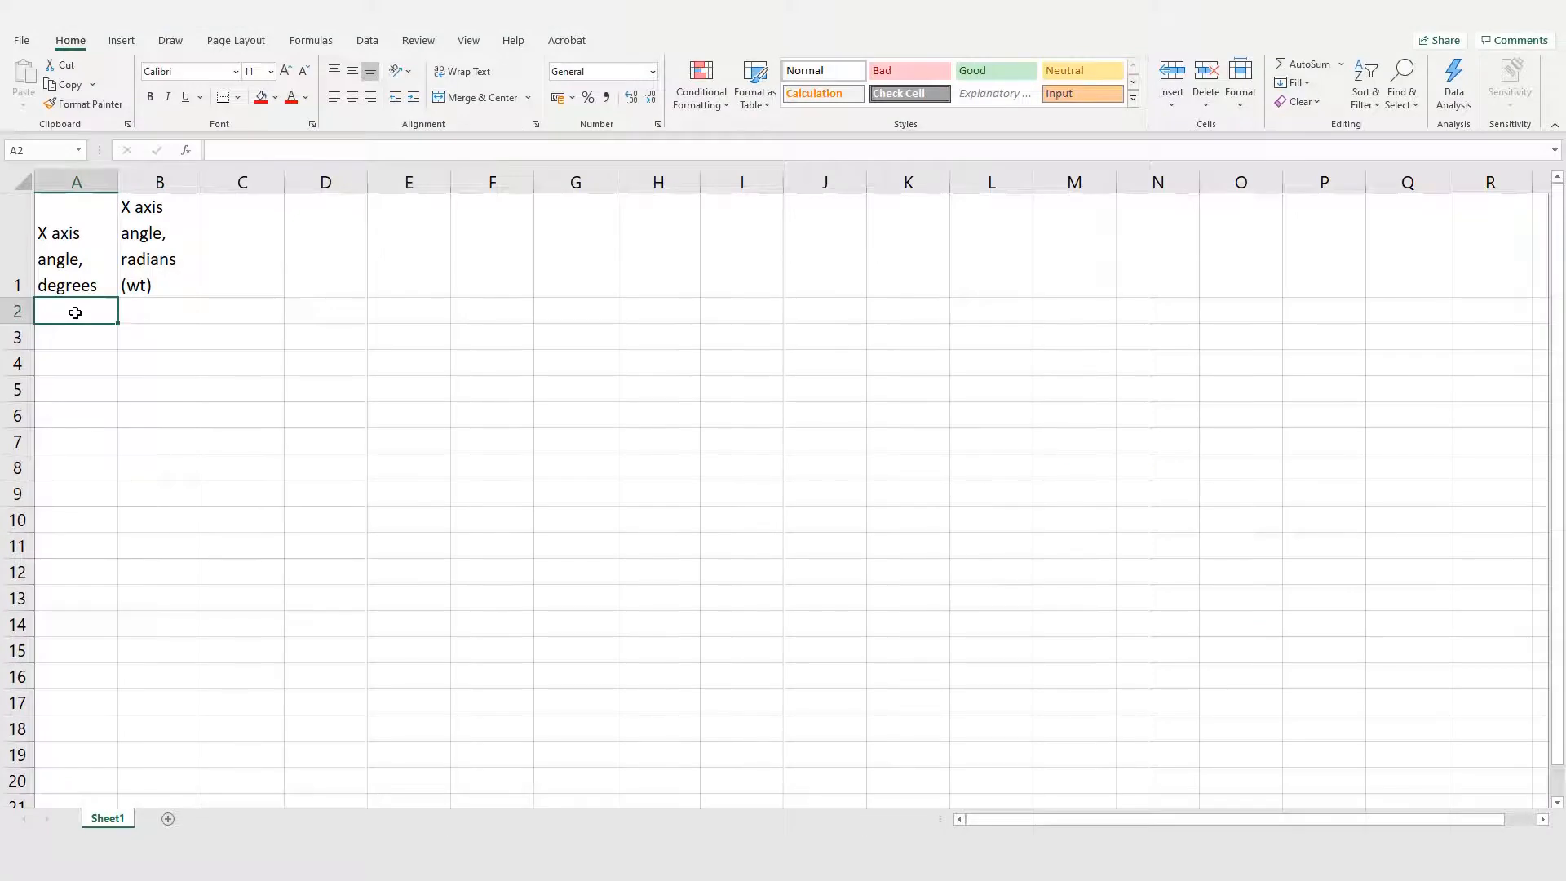
Step: Enter -180 in A2 and -157.5 in A3 as the first two angles in degrees
{"action": "type", "text": "-180"}
{"action": "key", "text": "Return"}
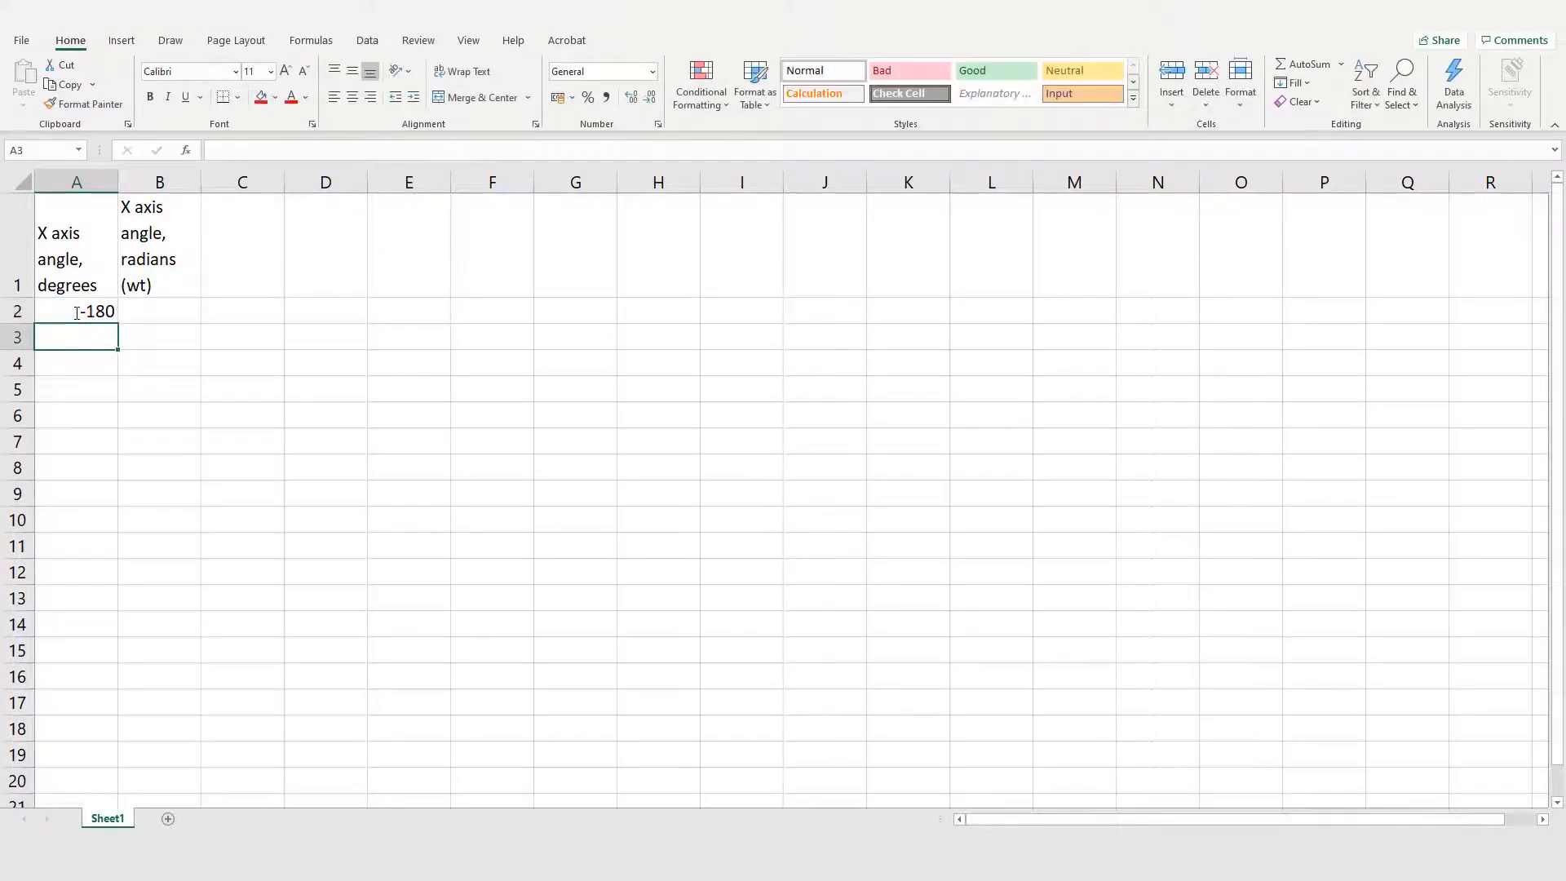
{"action": "type", "text": "-157.5"}
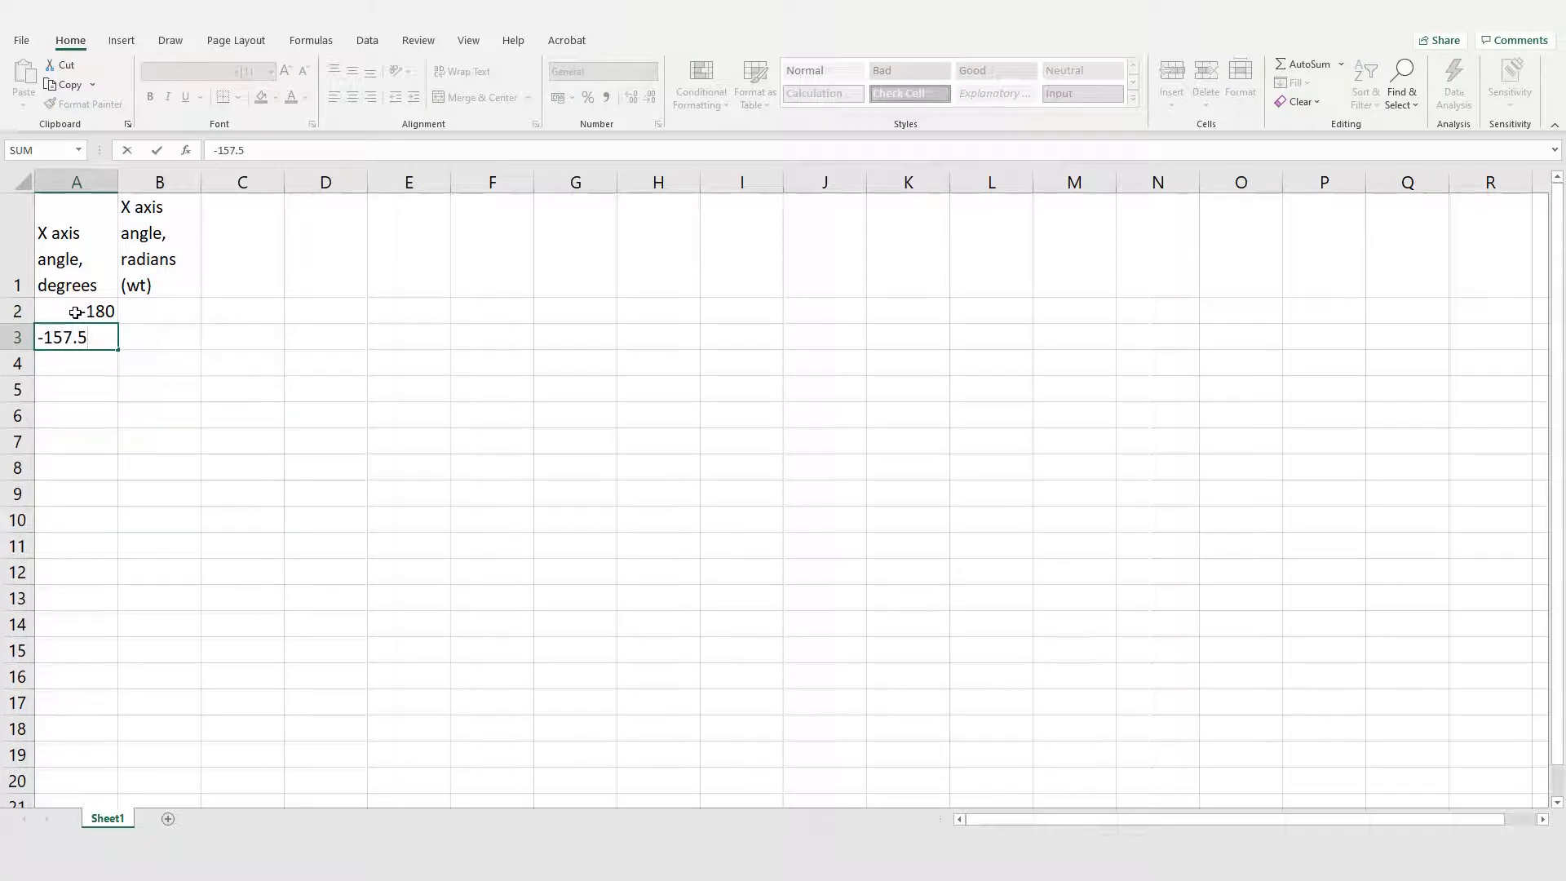
{"action": "key", "text": "Return"}
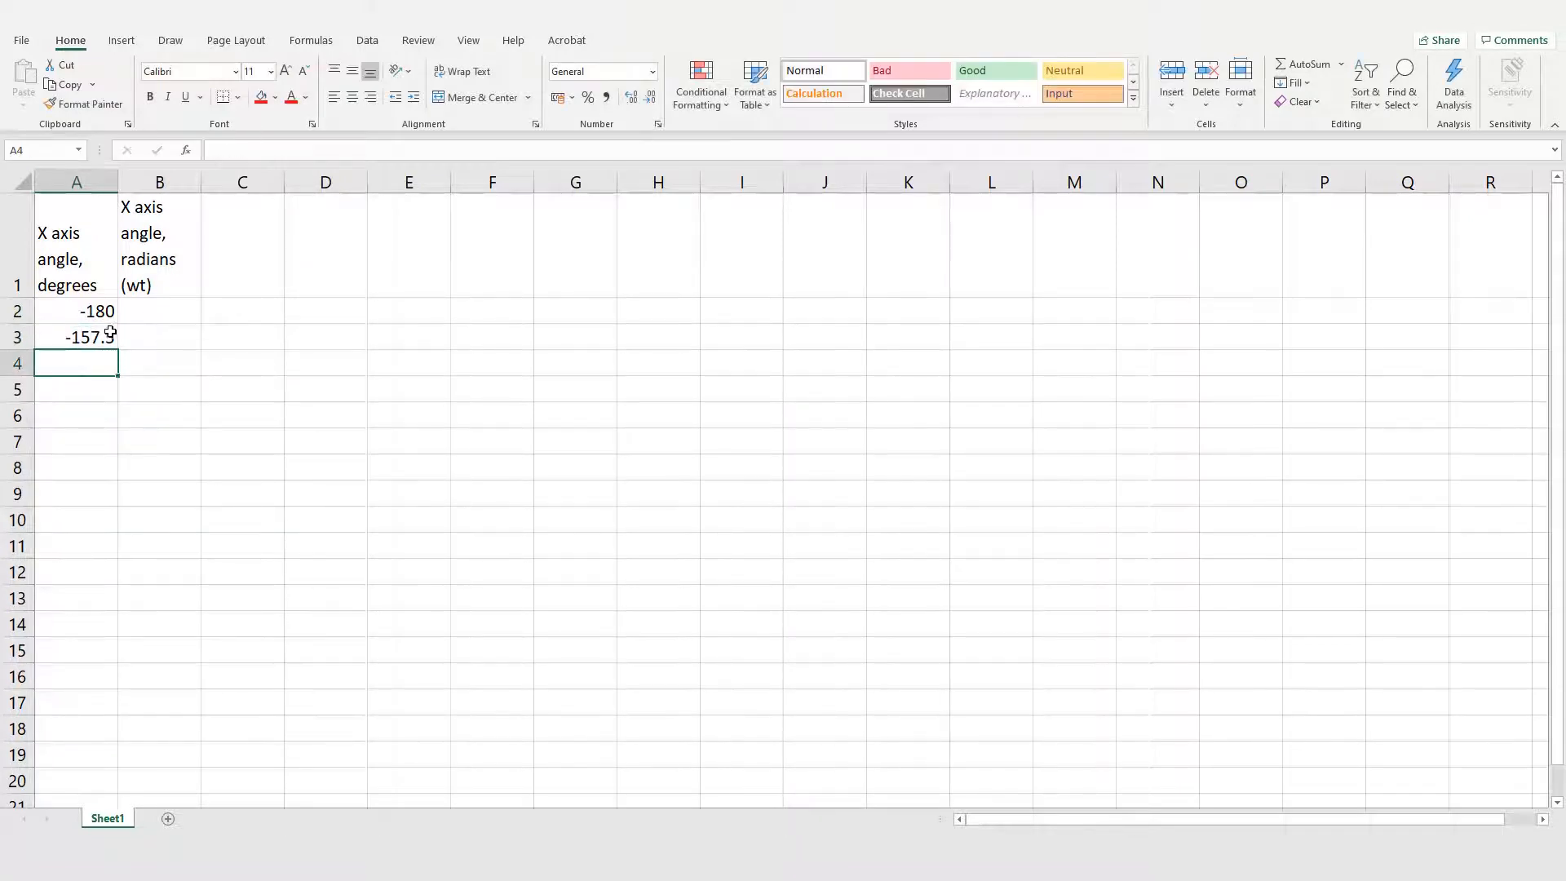
Step: Extend the degree series from A2:A3 down column A to 360 in row 26, in 22.5-degree increments
{"action": "left_click_drag", "start_coordinate": [102, 311], "coordinate": [123, 741]}
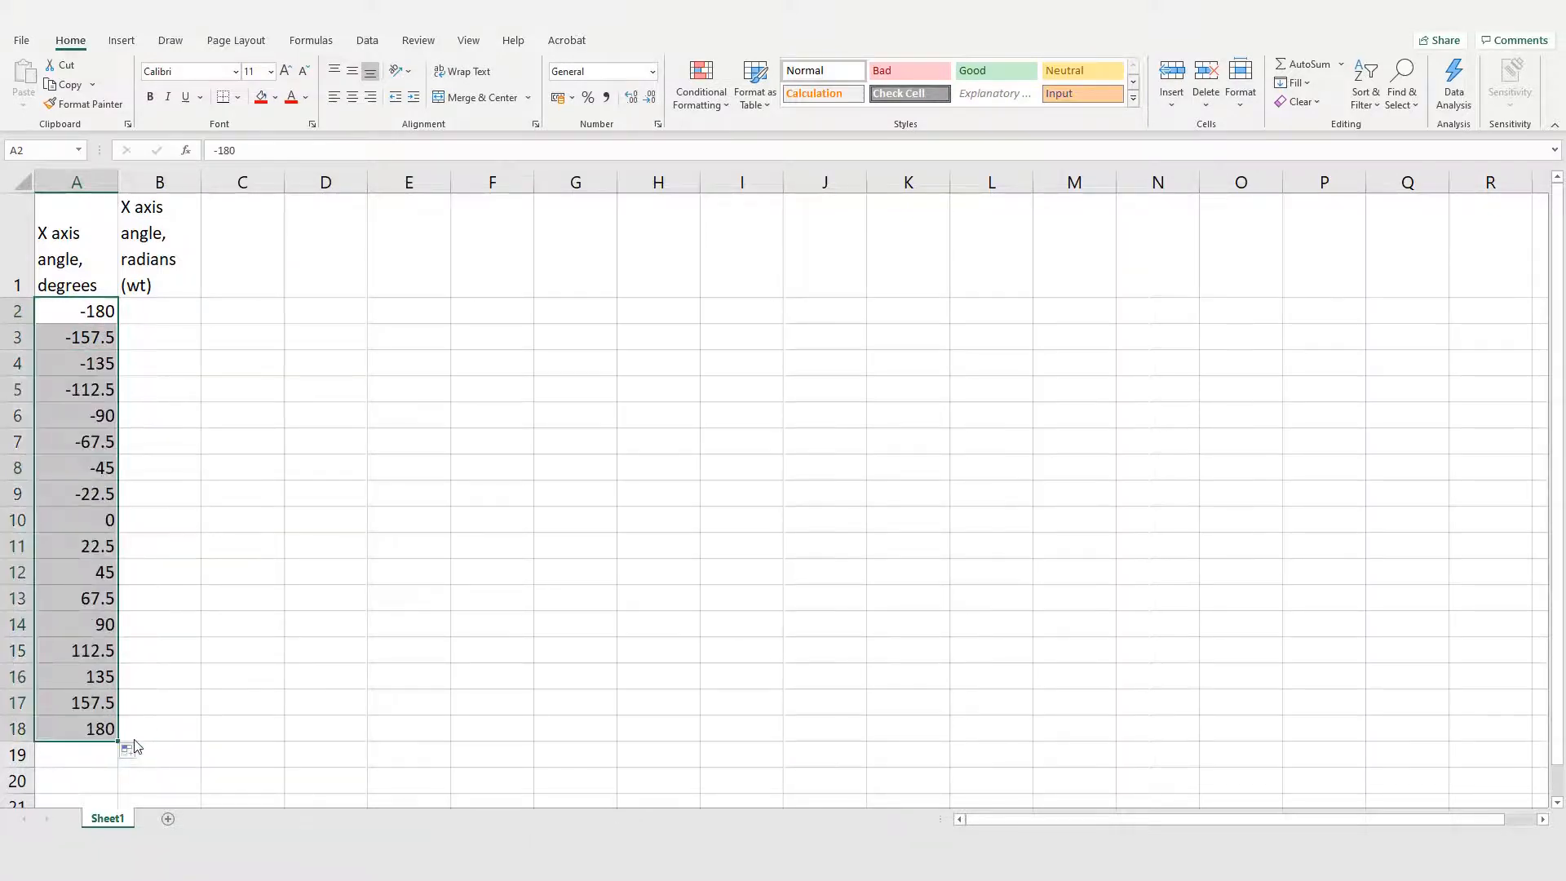
{"action": "scroll", "coordinate": [168, 639], "scroll_direction": "down", "scroll_amount": 9}
{"action": "scroll", "coordinate": [168, 639], "scroll_direction": "up", "scroll_amount": 4}
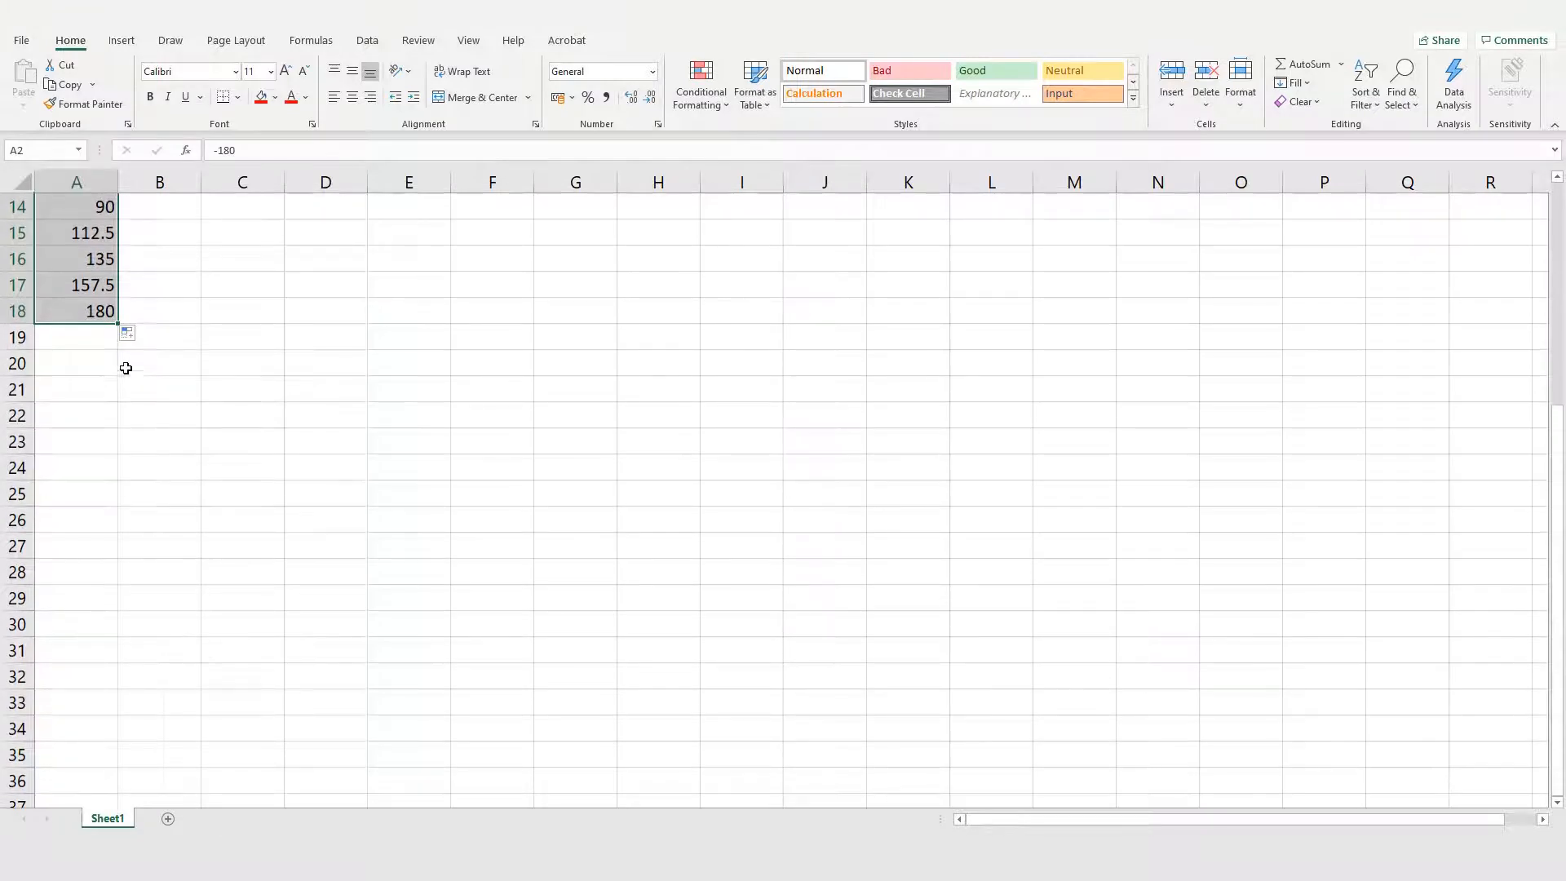
{"action": "left_click_drag", "start_coordinate": [117, 326], "coordinate": [119, 584]}
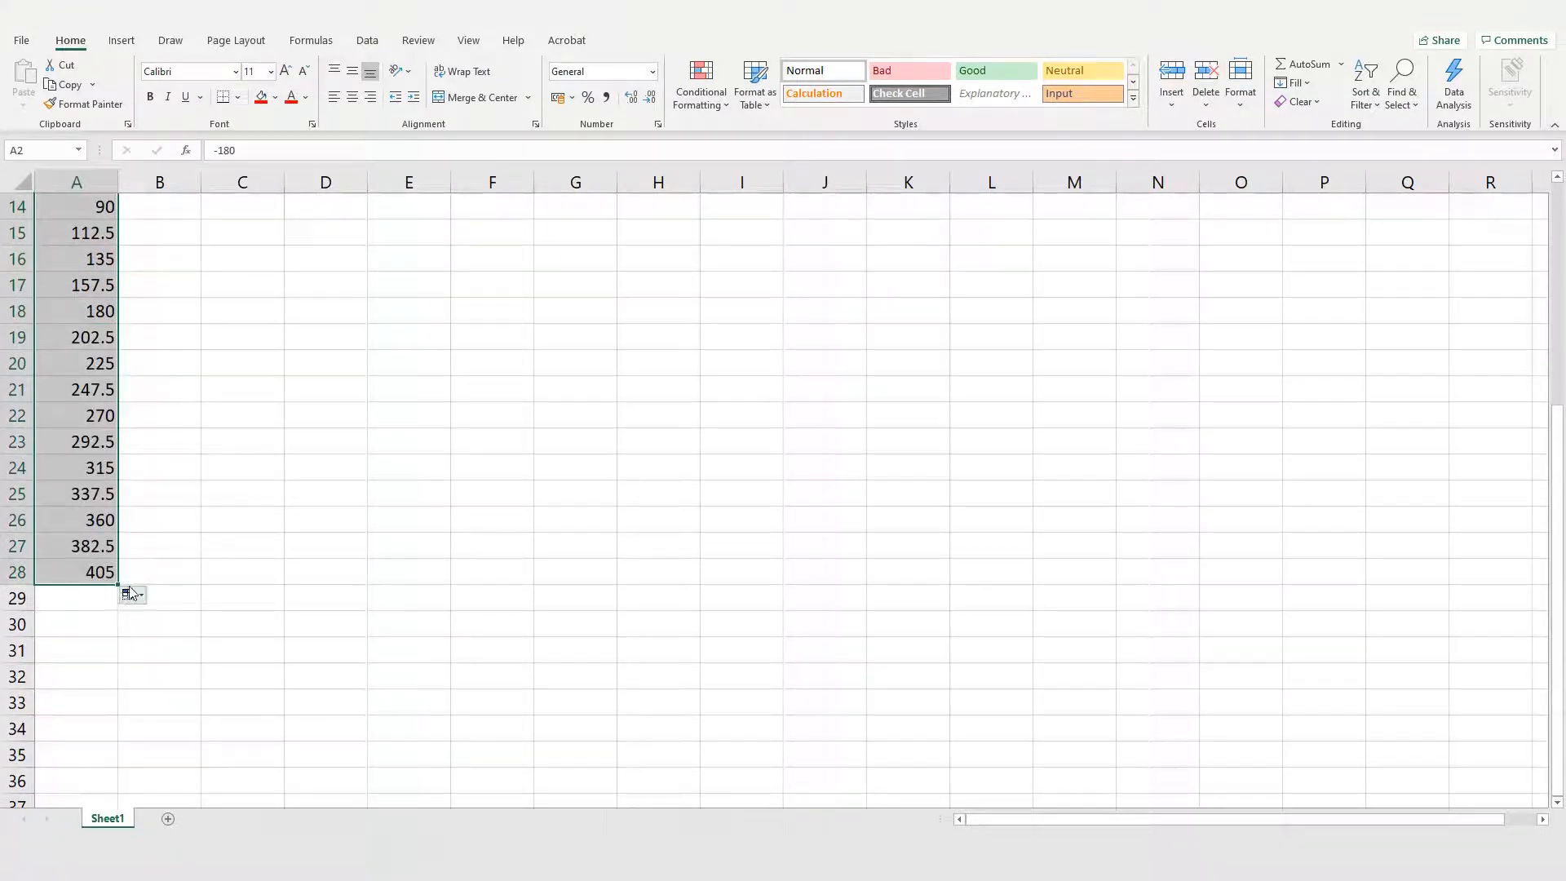
{"action": "left_click_drag", "start_coordinate": [117, 563], "coordinate": [119, 532]}
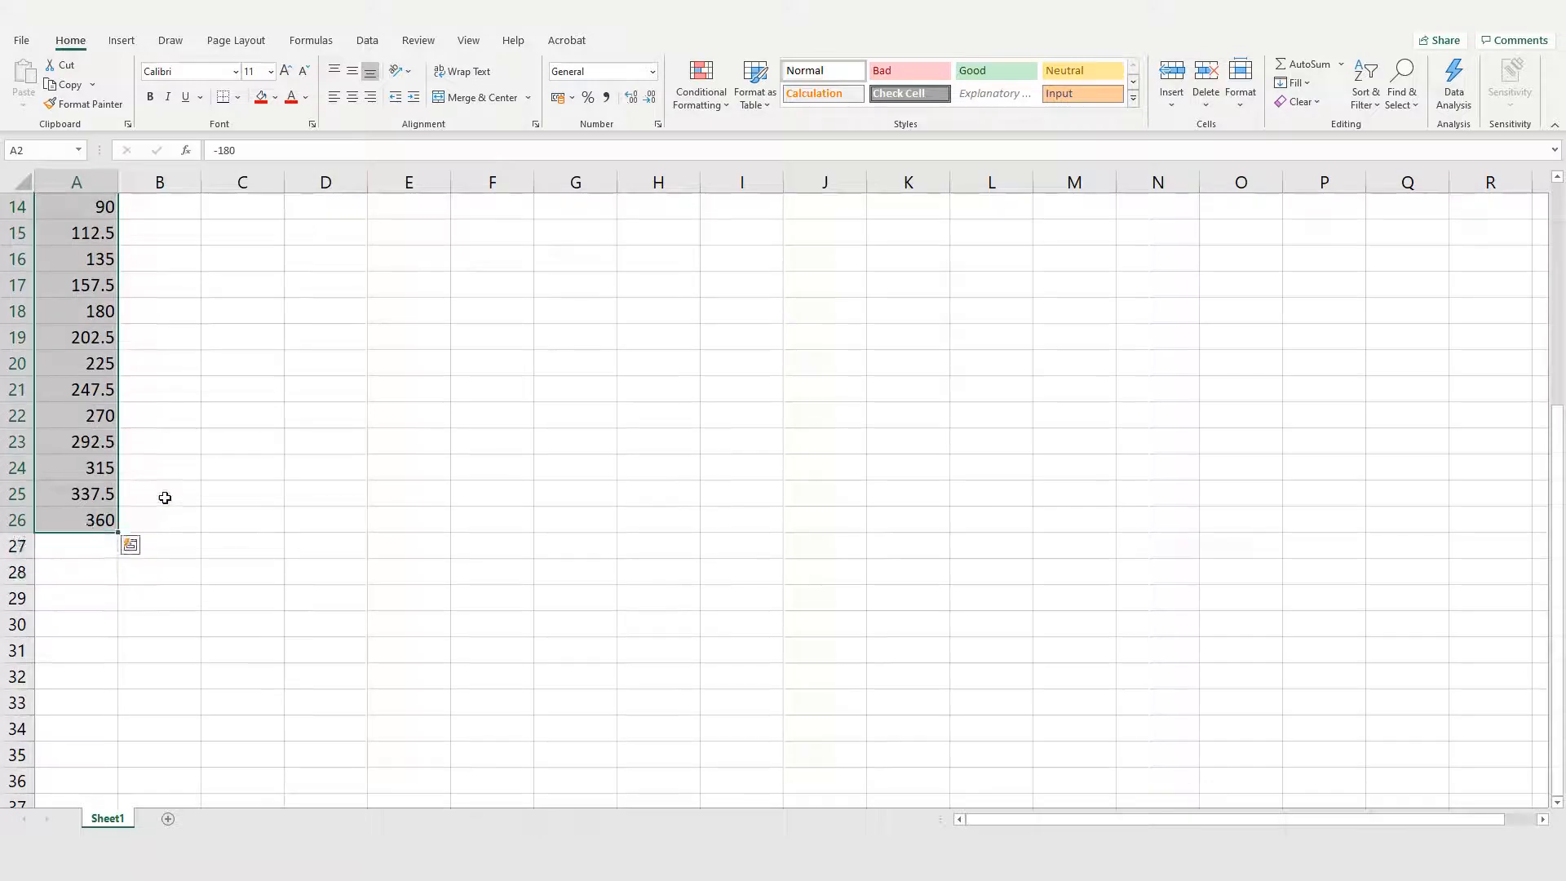
{"action": "left_click", "coordinate": [176, 481]}
{"action": "scroll", "coordinate": [176, 481], "scroll_direction": "up", "scroll_amount": 5}
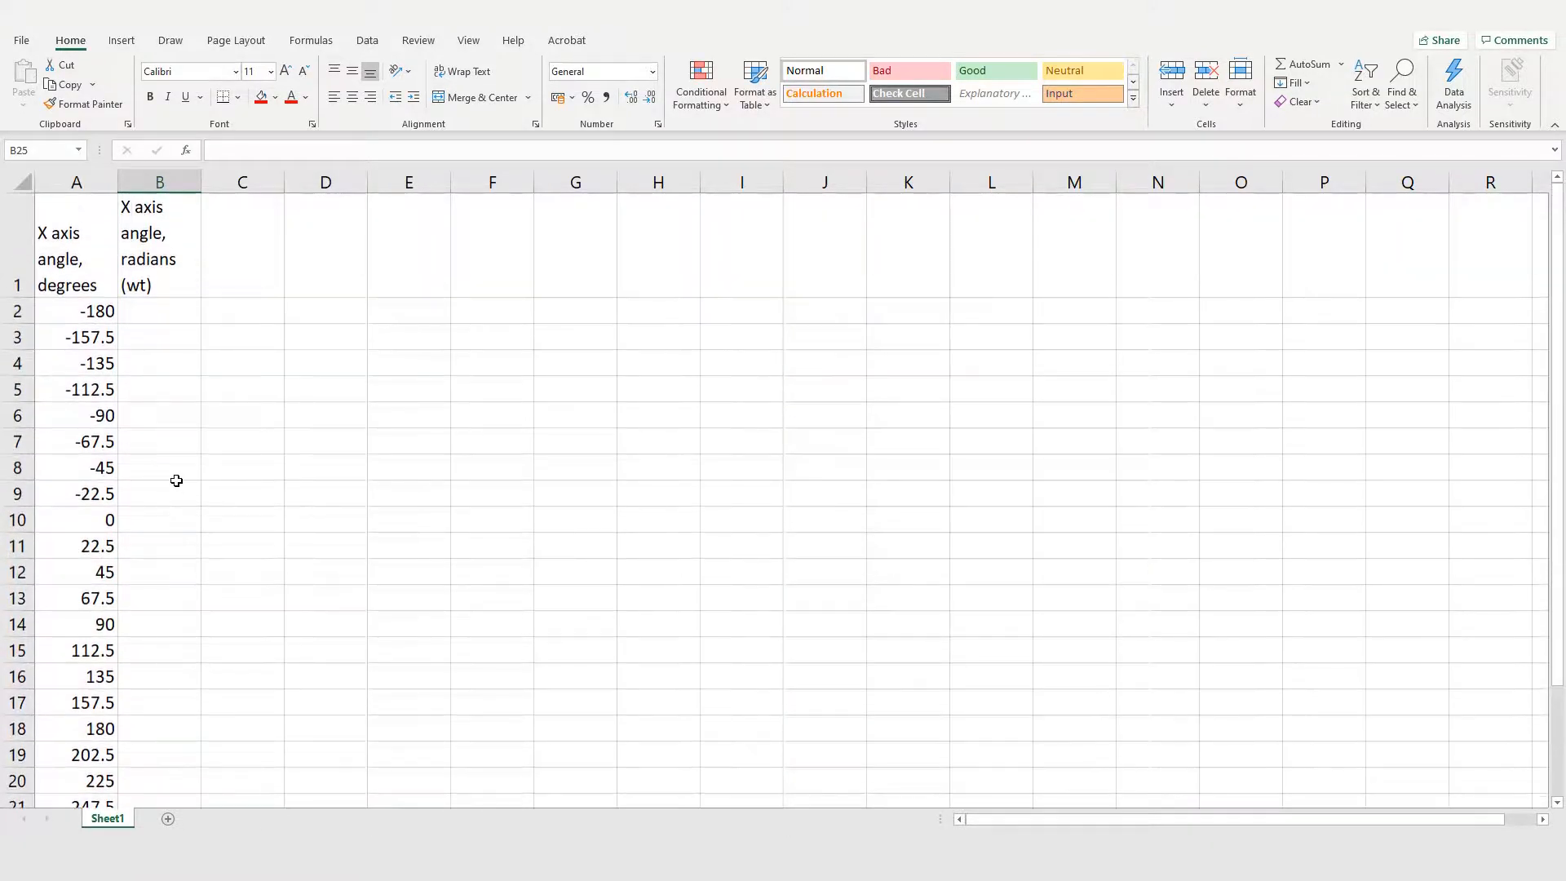
Step: Enter the formula =radians(A2) in B2 to convert the first angle to radians
{"action": "left_click", "coordinate": [162, 320]}
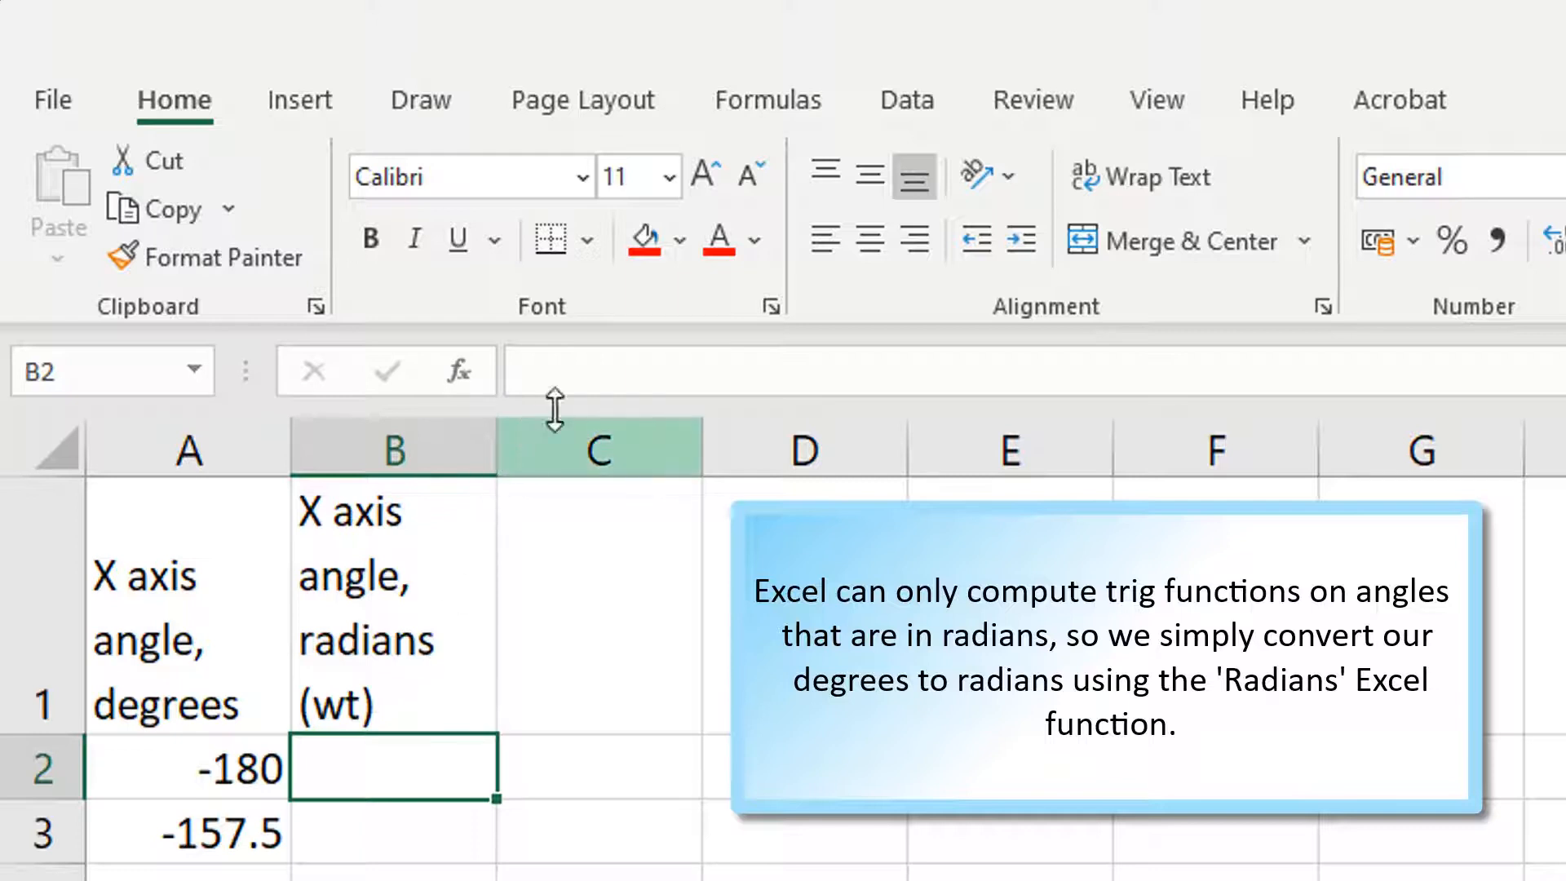
{"action": "left_click", "coordinate": [579, 373]}
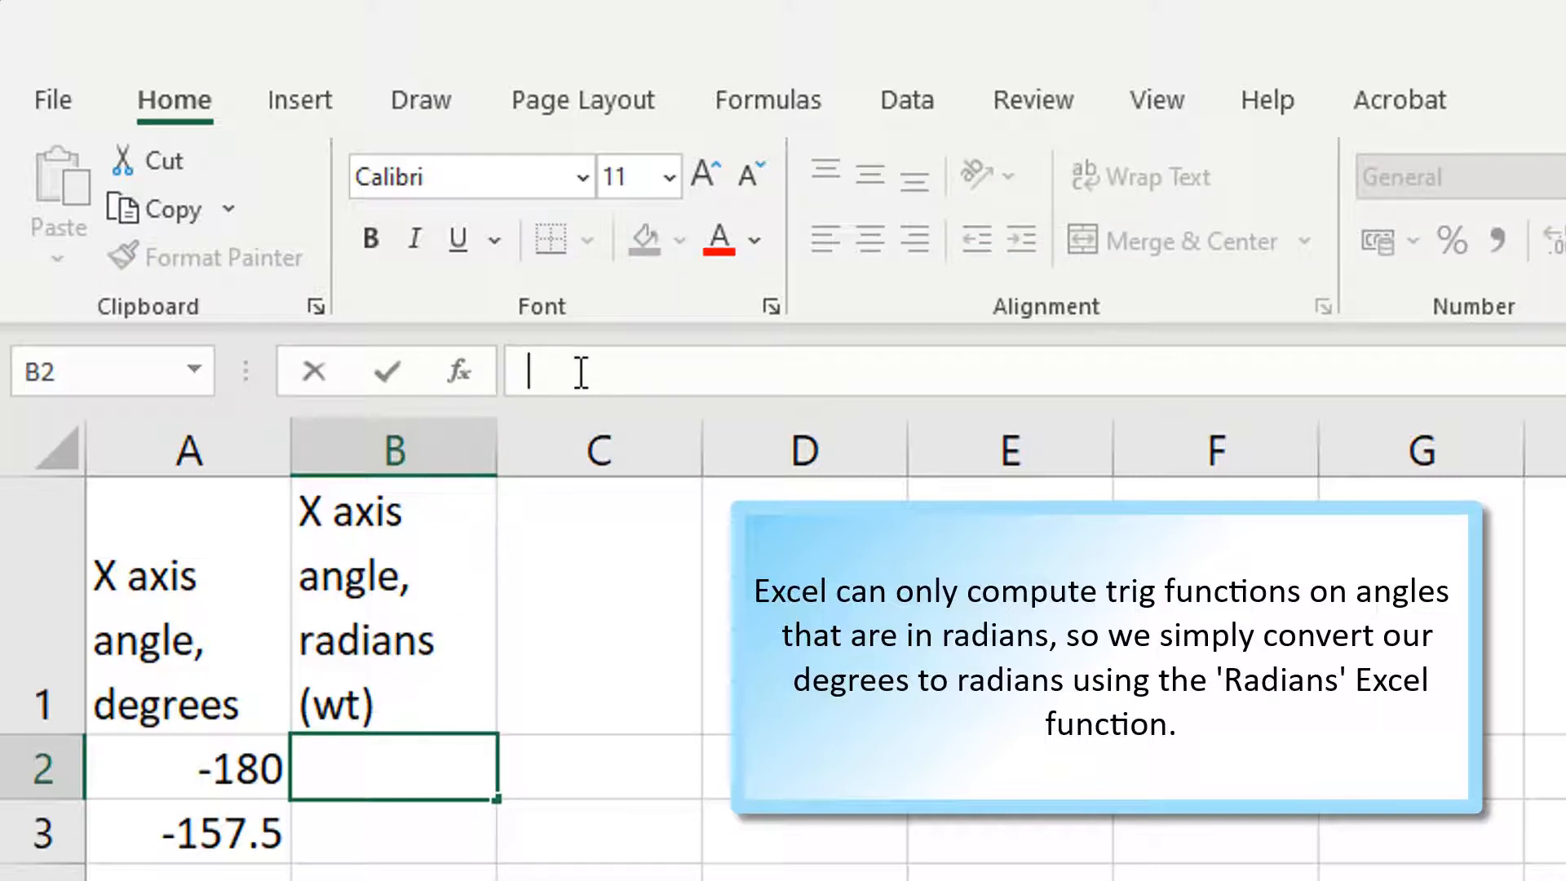
{"action": "type", "text": "=radians"}
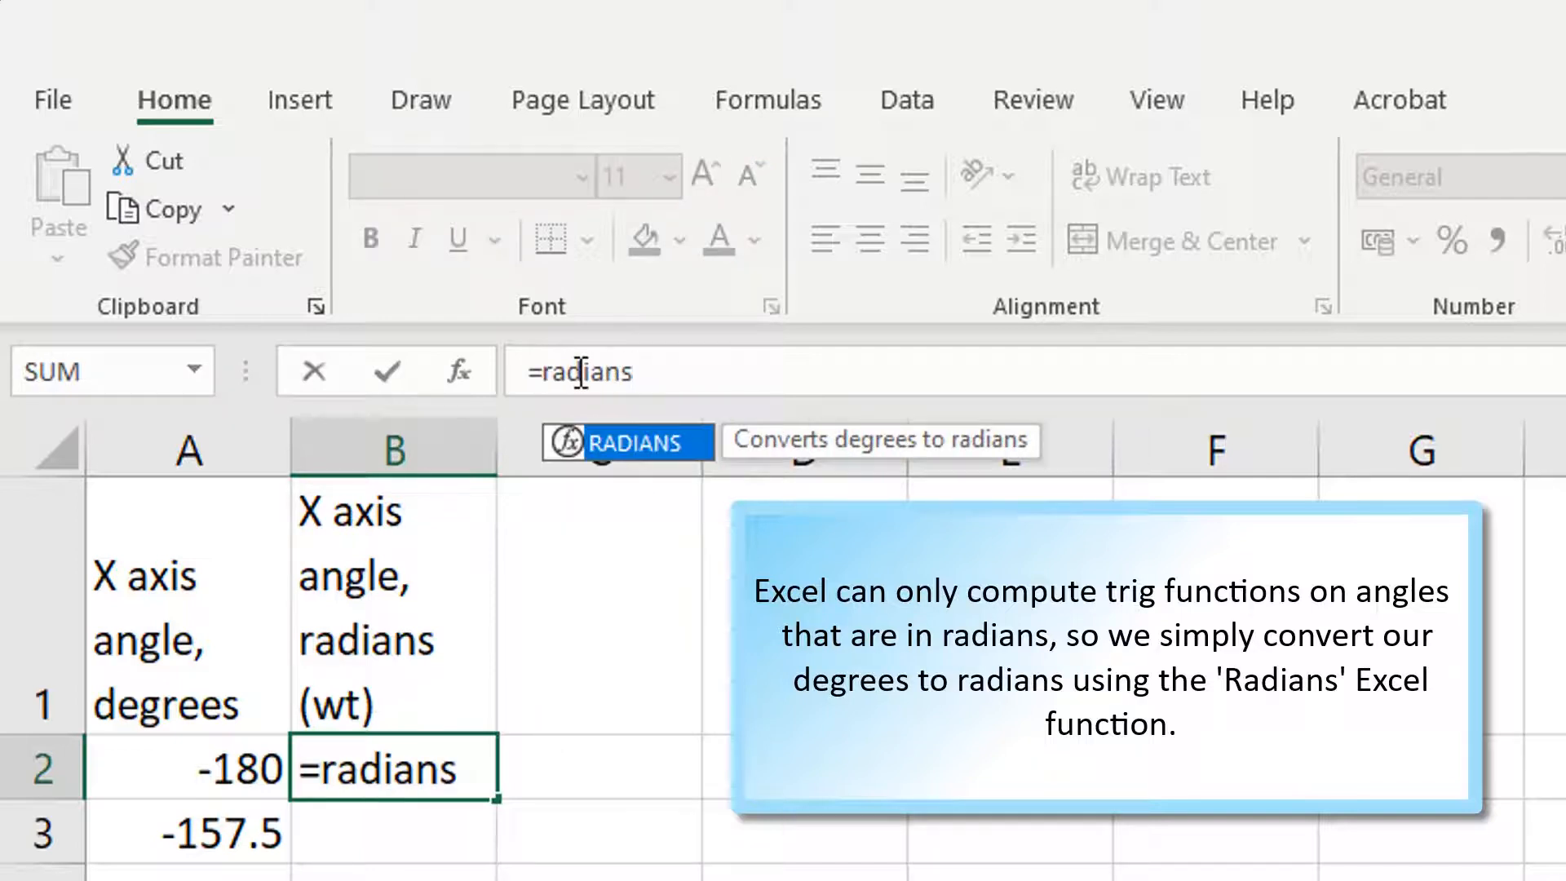
{"action": "type", "text": "("}
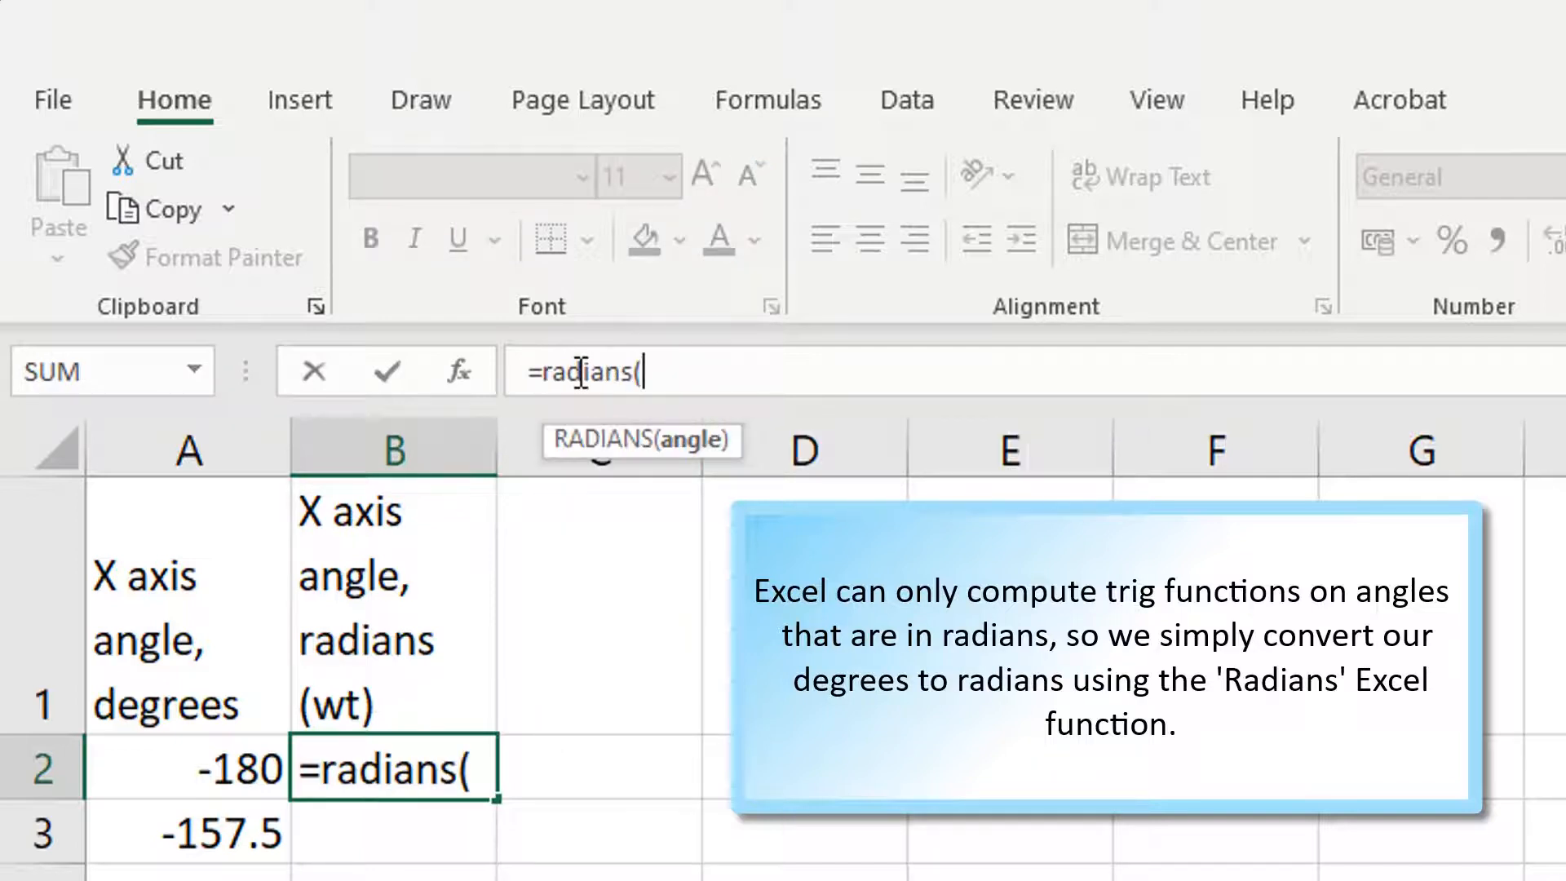
{"action": "left_click", "coordinate": [225, 756]}
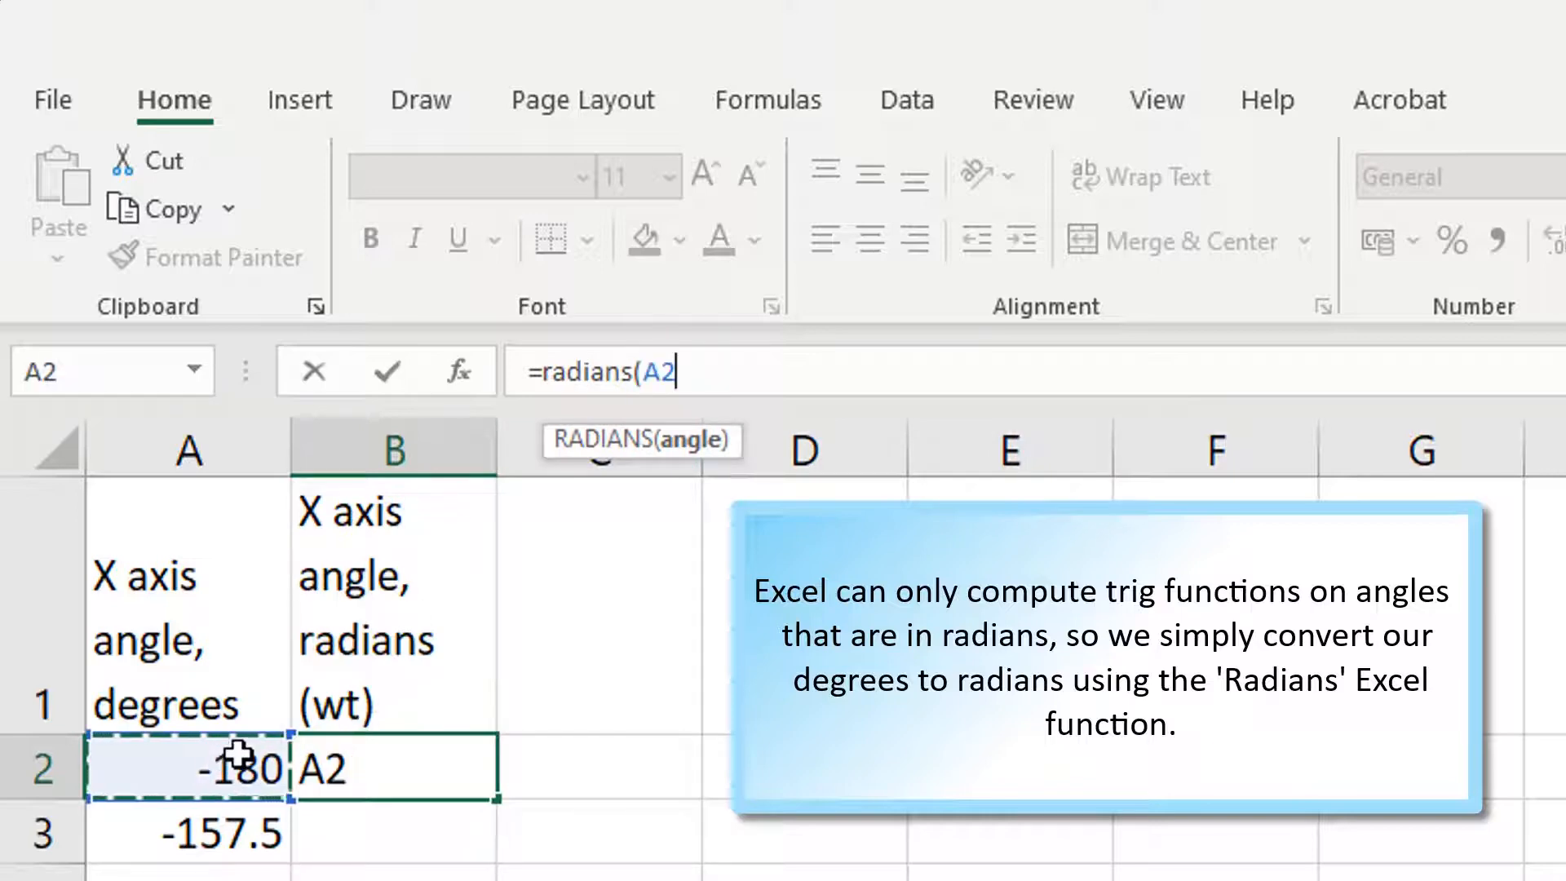
{"action": "type", "text": ")"}
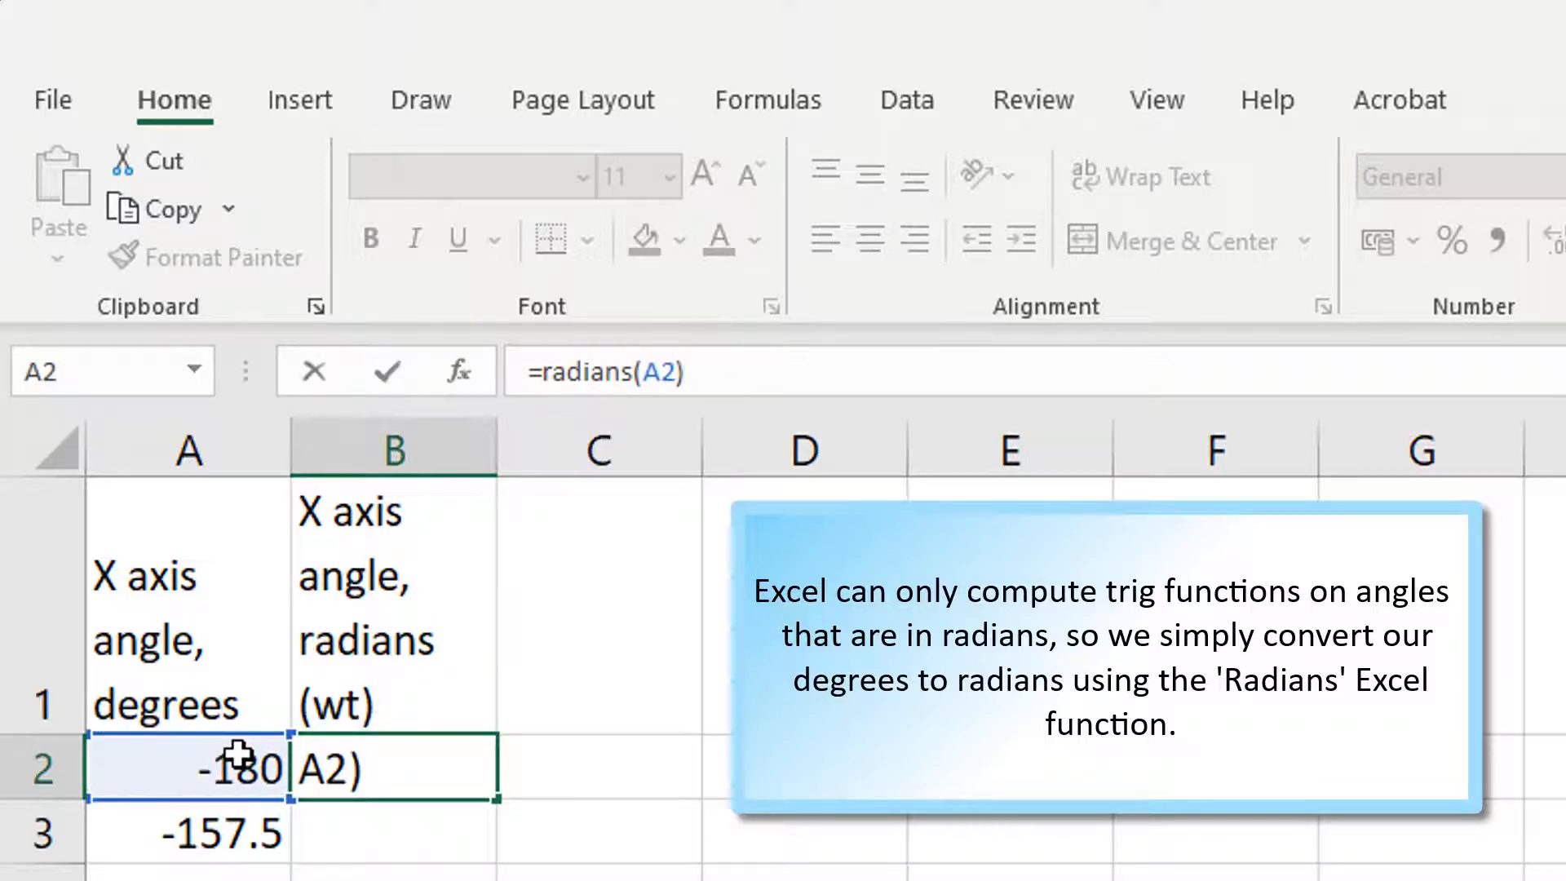
{"action": "key", "text": "Return"}
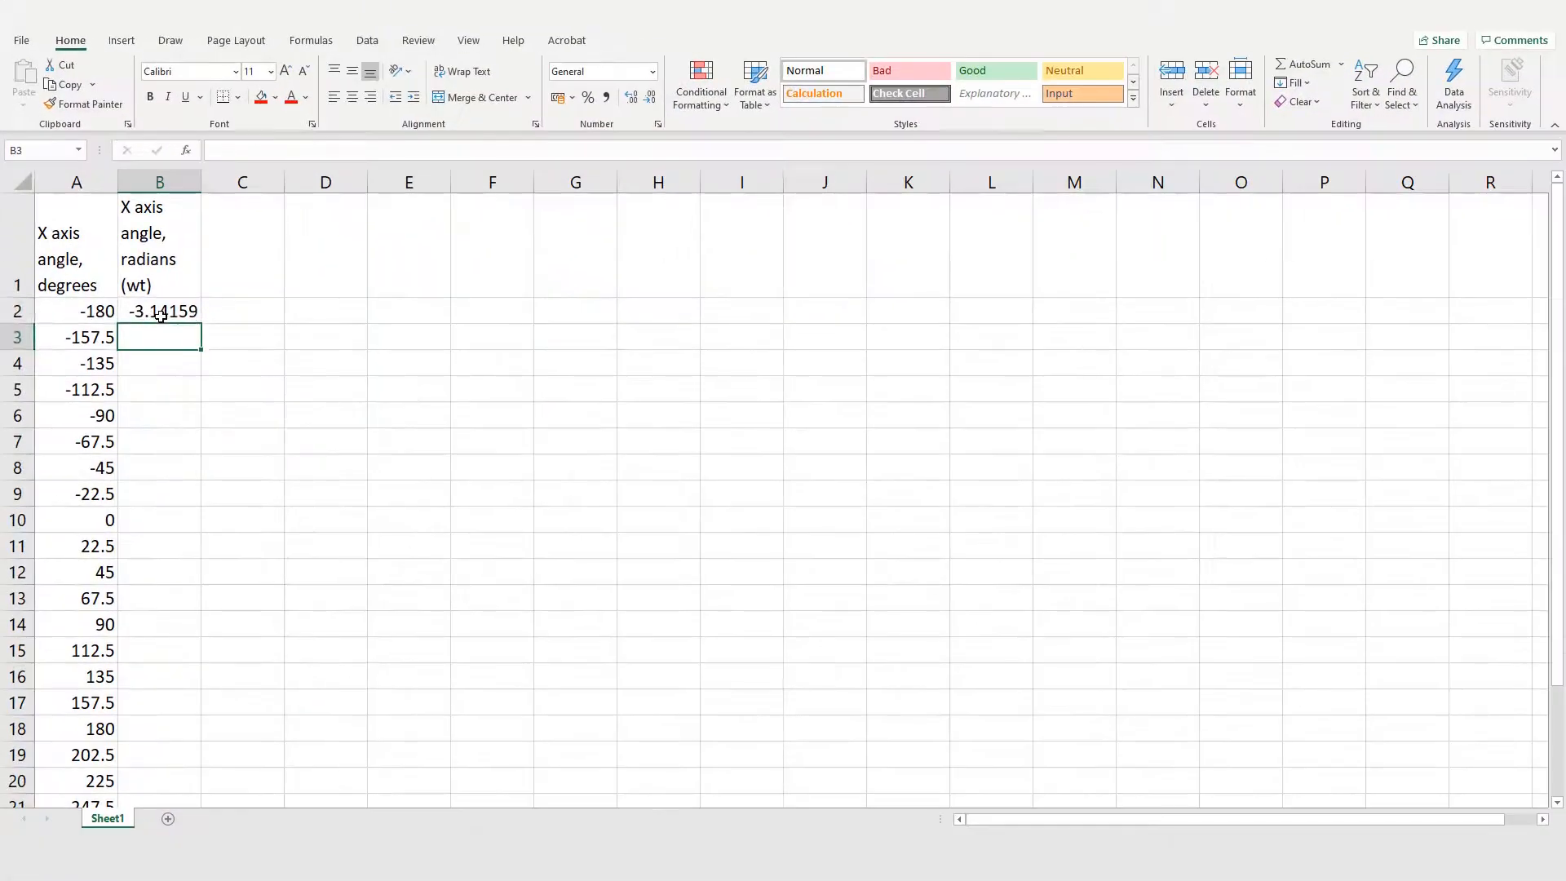
Step: Fill the radians formula from B2 down to B26, then select the 180-degree row's values in A18:B18
{"action": "left_click", "coordinate": [160, 315]}
{"action": "left_click_drag", "start_coordinate": [202, 327], "coordinate": [134, 730]}
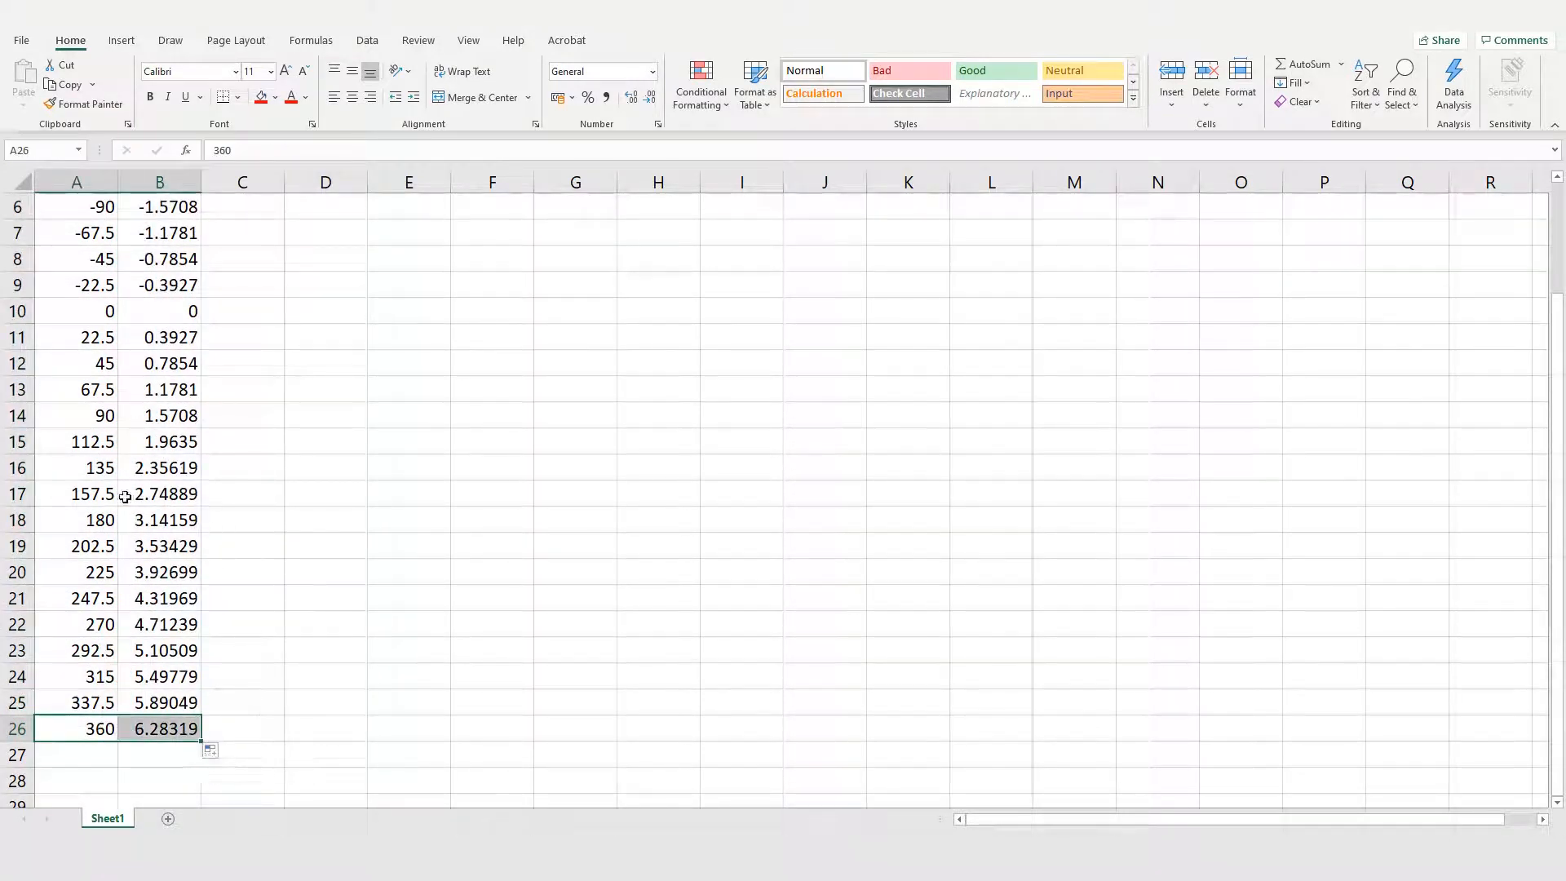
{"action": "left_click_drag", "start_coordinate": [97, 523], "coordinate": [159, 522]}
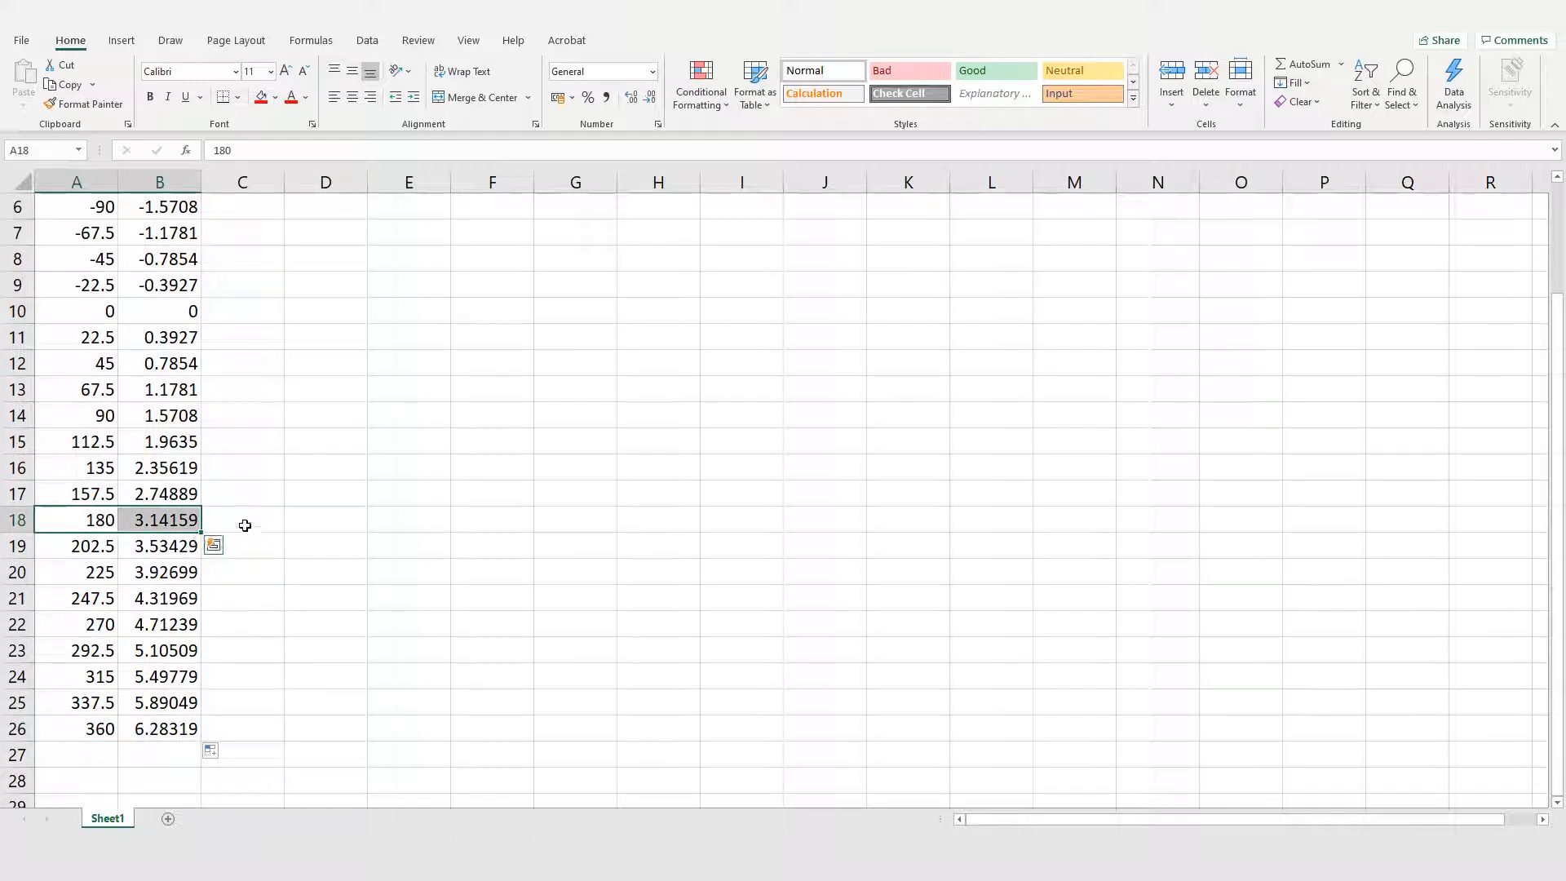
Step: Enter the column headings V1=2Sin(x) in C1, V2=3Sin(x) in D1 and VT=V1+V2 in E1
{"action": "scroll", "coordinate": [246, 525], "scroll_direction": "up", "scroll_amount": 2}
{"action": "left_click", "coordinate": [249, 433]}
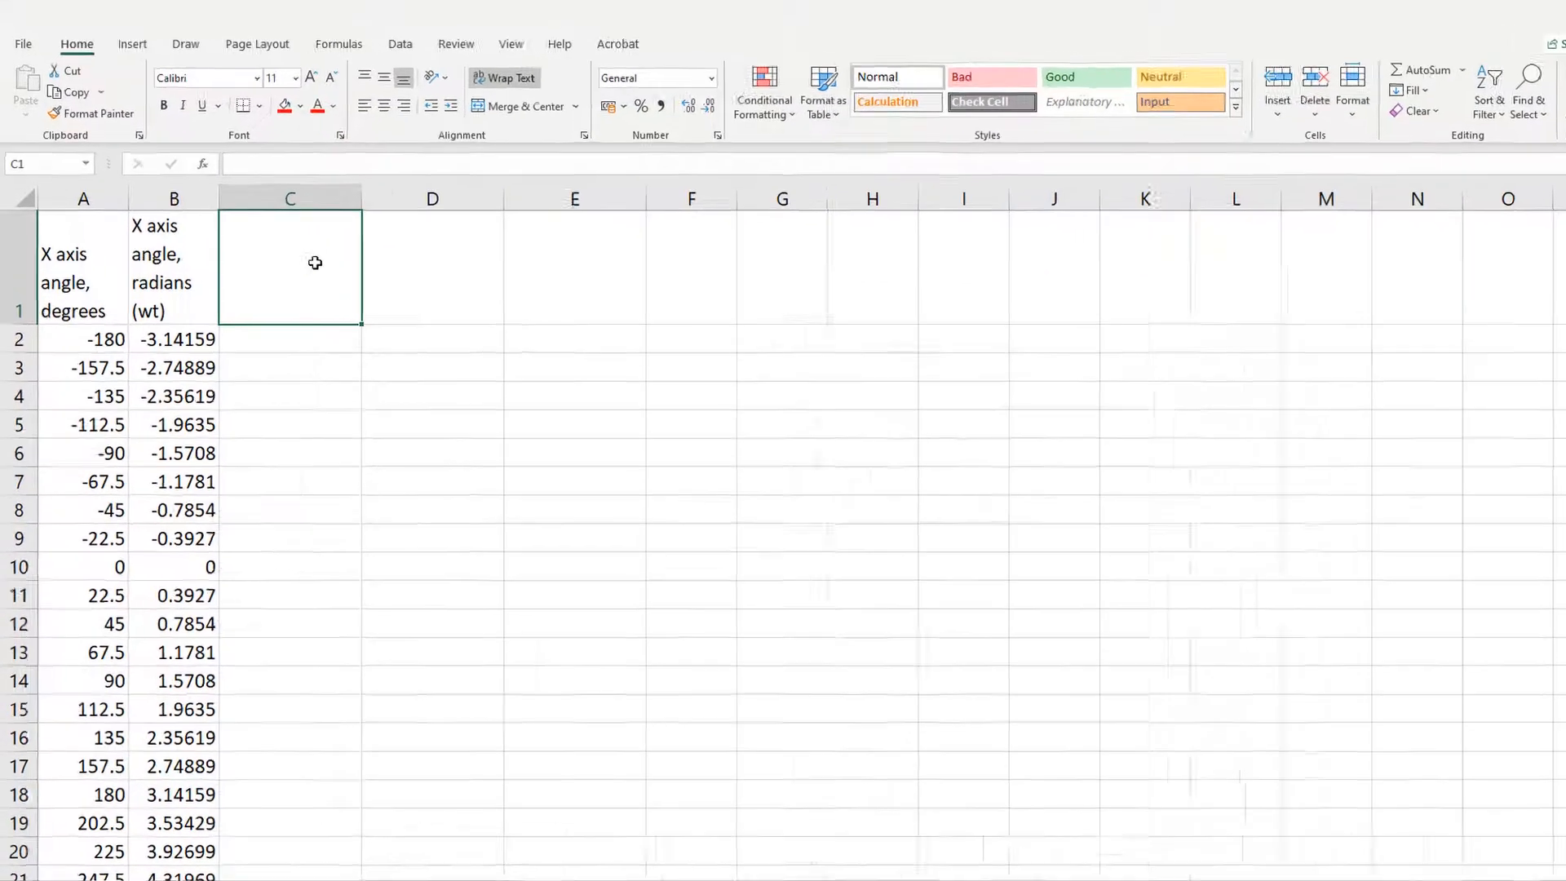
{"action": "type", "text": "V1"}
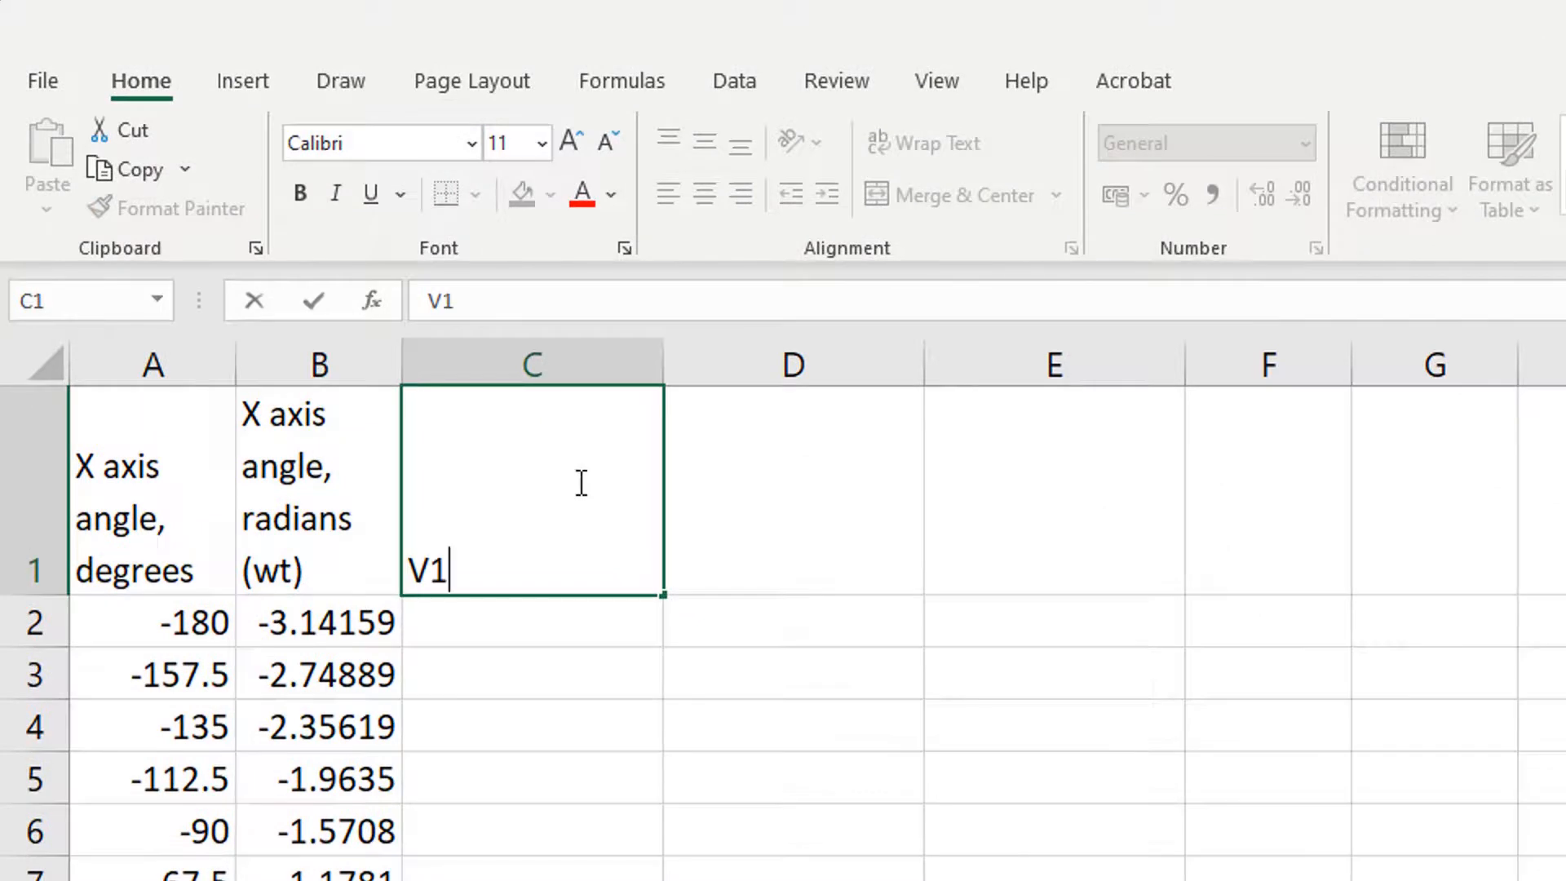
{"action": "type", "text": "=2Sin(x)"}
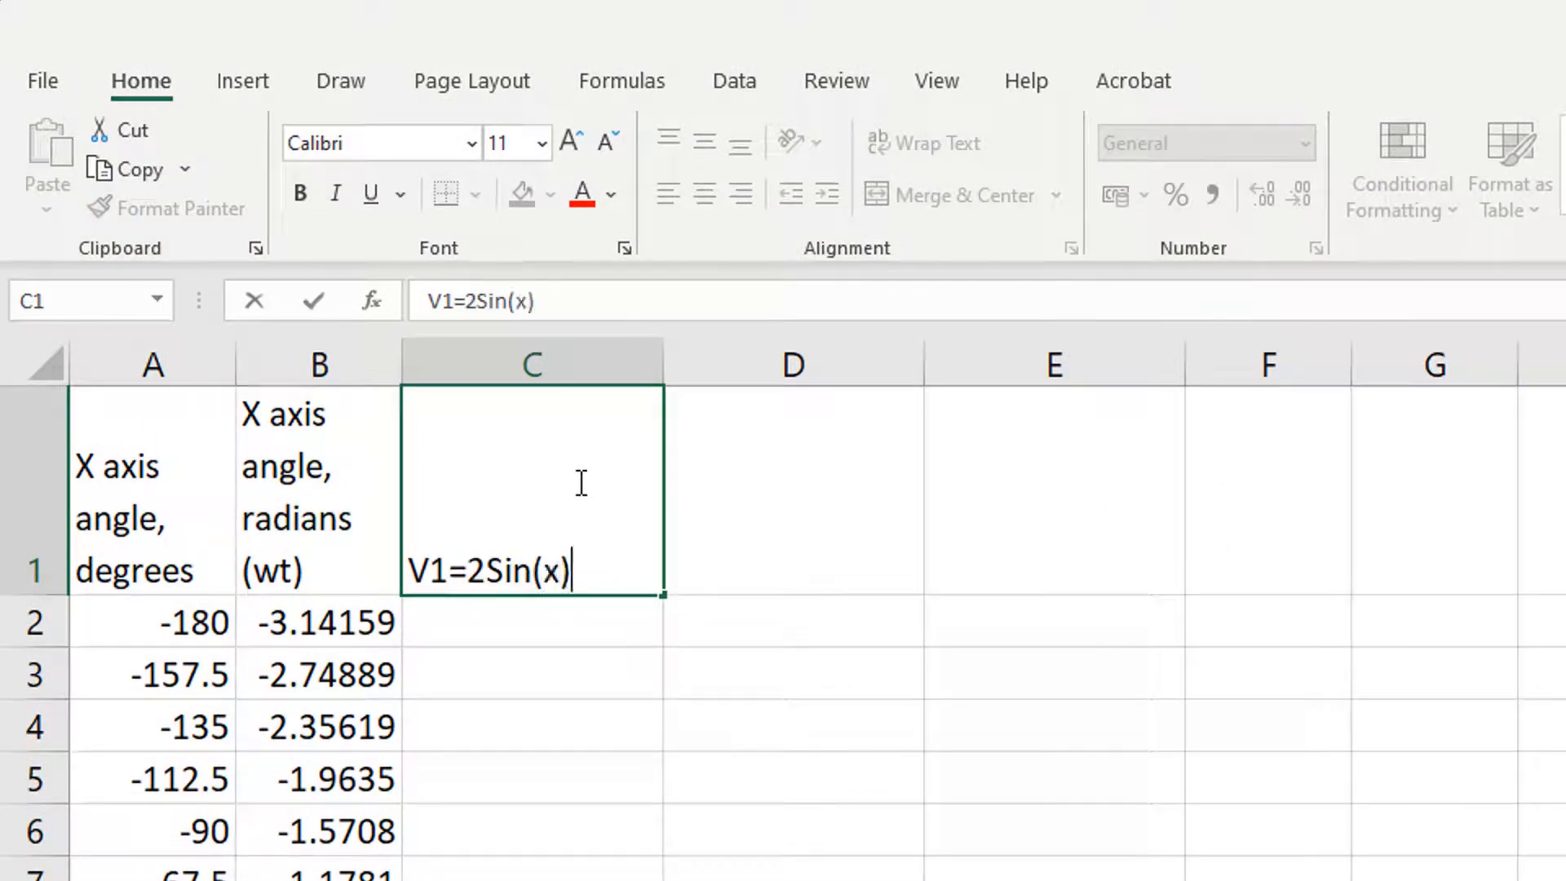
{"action": "key", "text": "ctrl+Return"}
{"action": "key", "text": "Tab"}
{"action": "type", "text": "V2=3Sin(x)"}
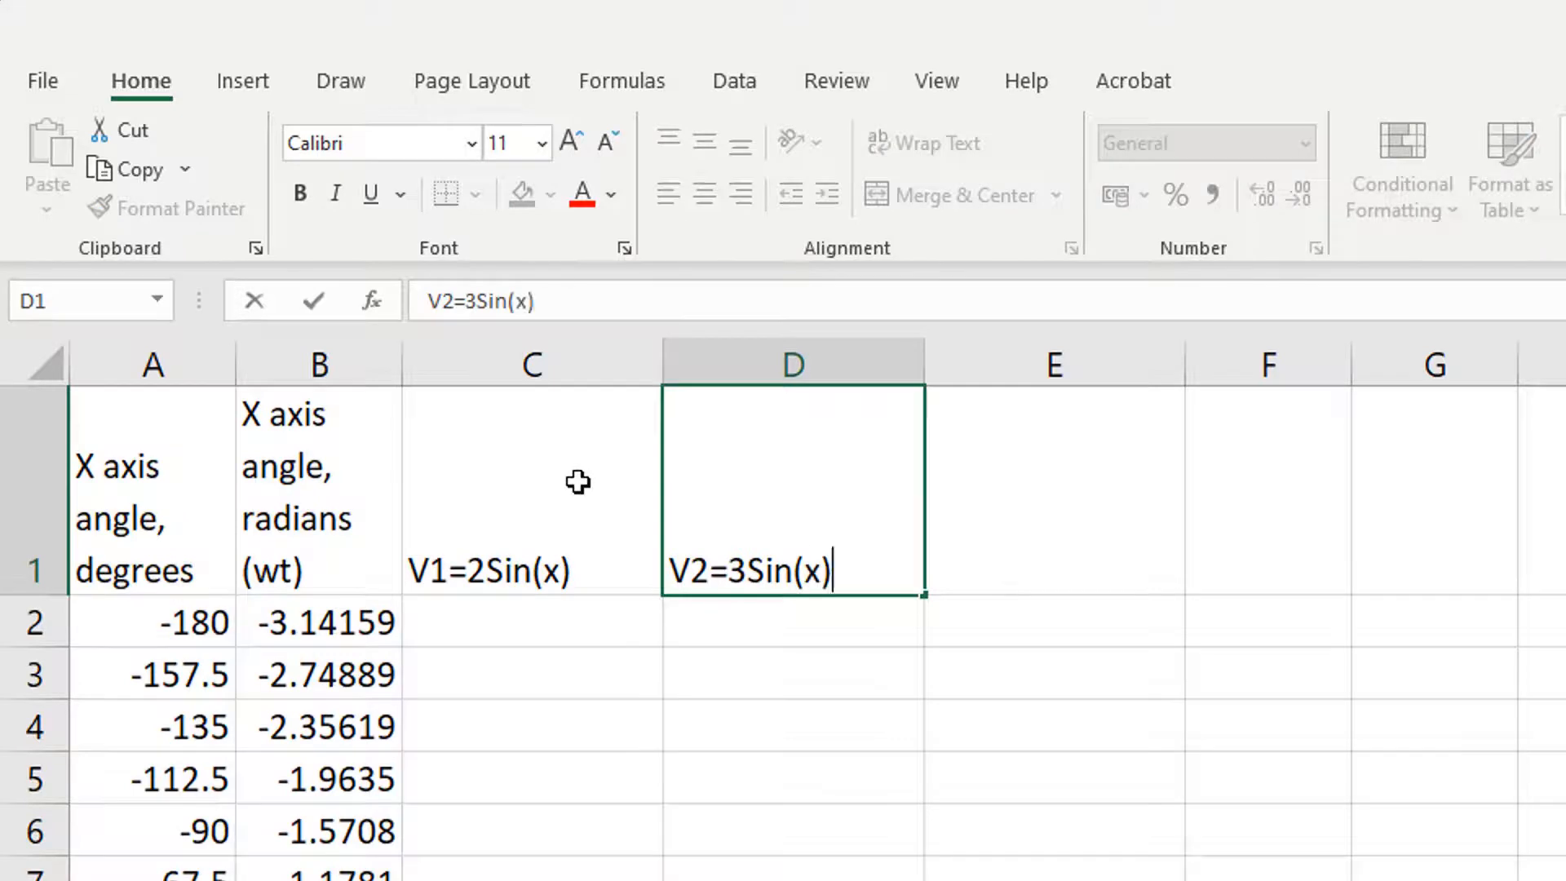
{"action": "key", "text": "Tab"}
{"action": "type", "text": "VT="}
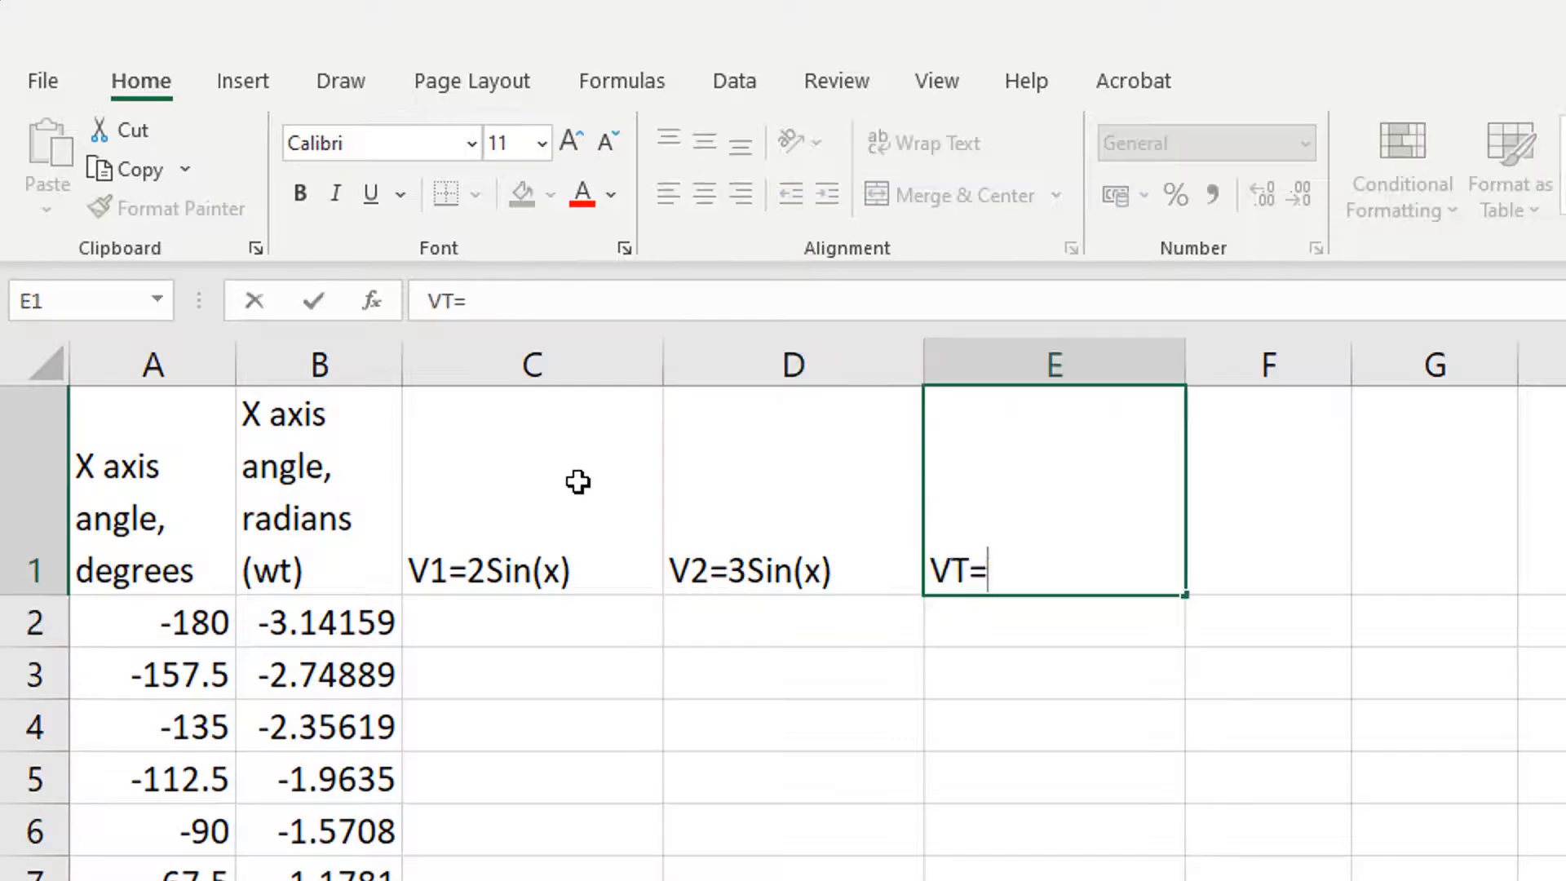
{"action": "type", "text": "V1+V2"}
{"action": "key", "text": "Return"}
Step: Enter the formula =2*sin(B2) in C2 and fill it down the V1 column
{"action": "left_click", "coordinate": [587, 623]}
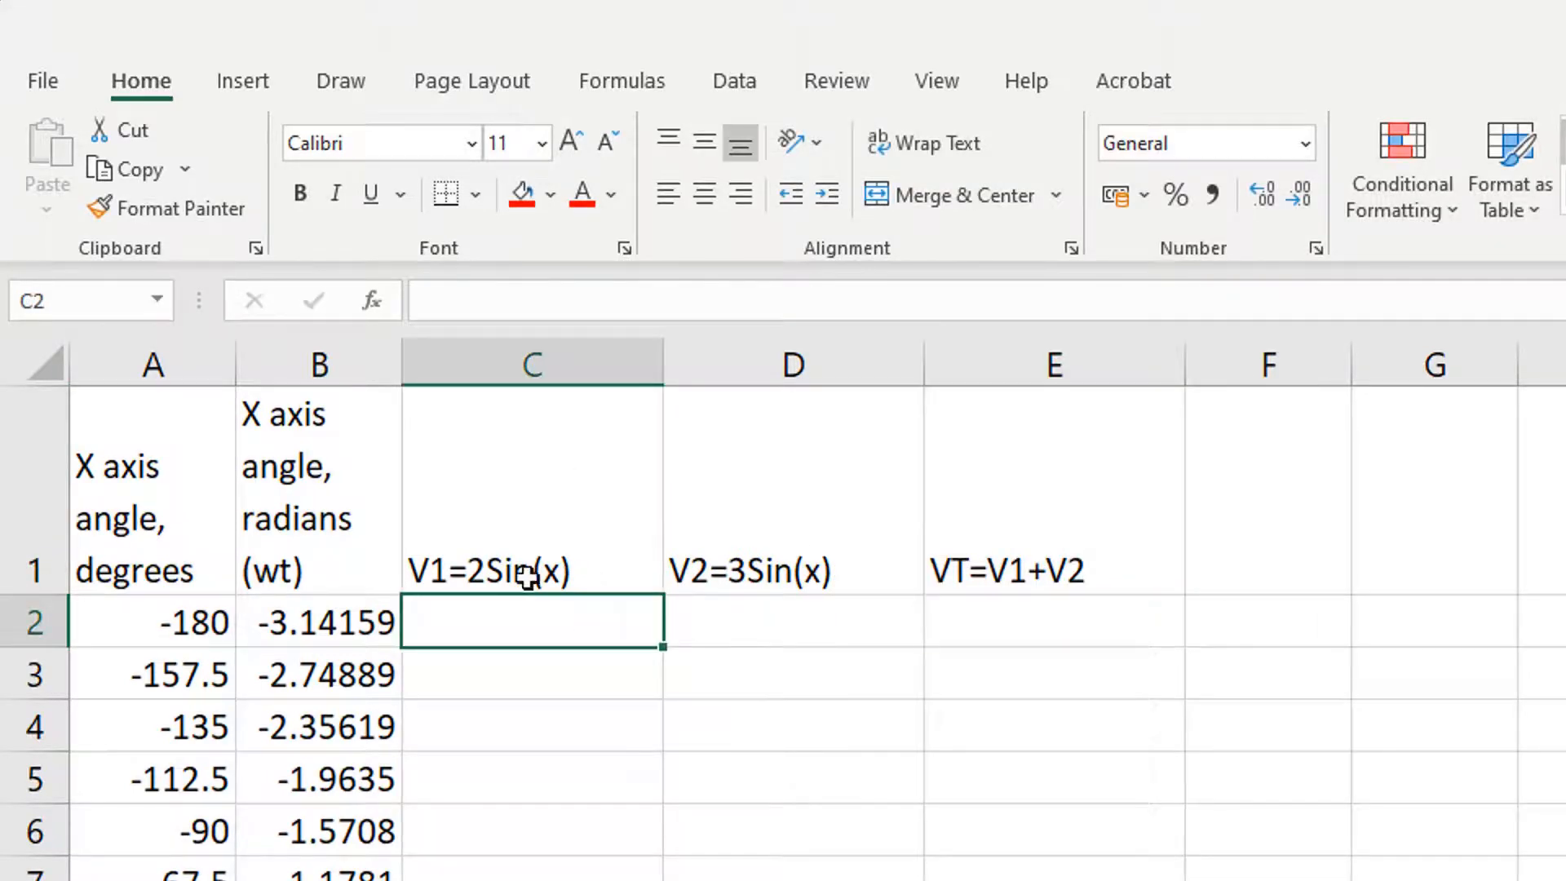
{"action": "left_click", "coordinate": [555, 304]}
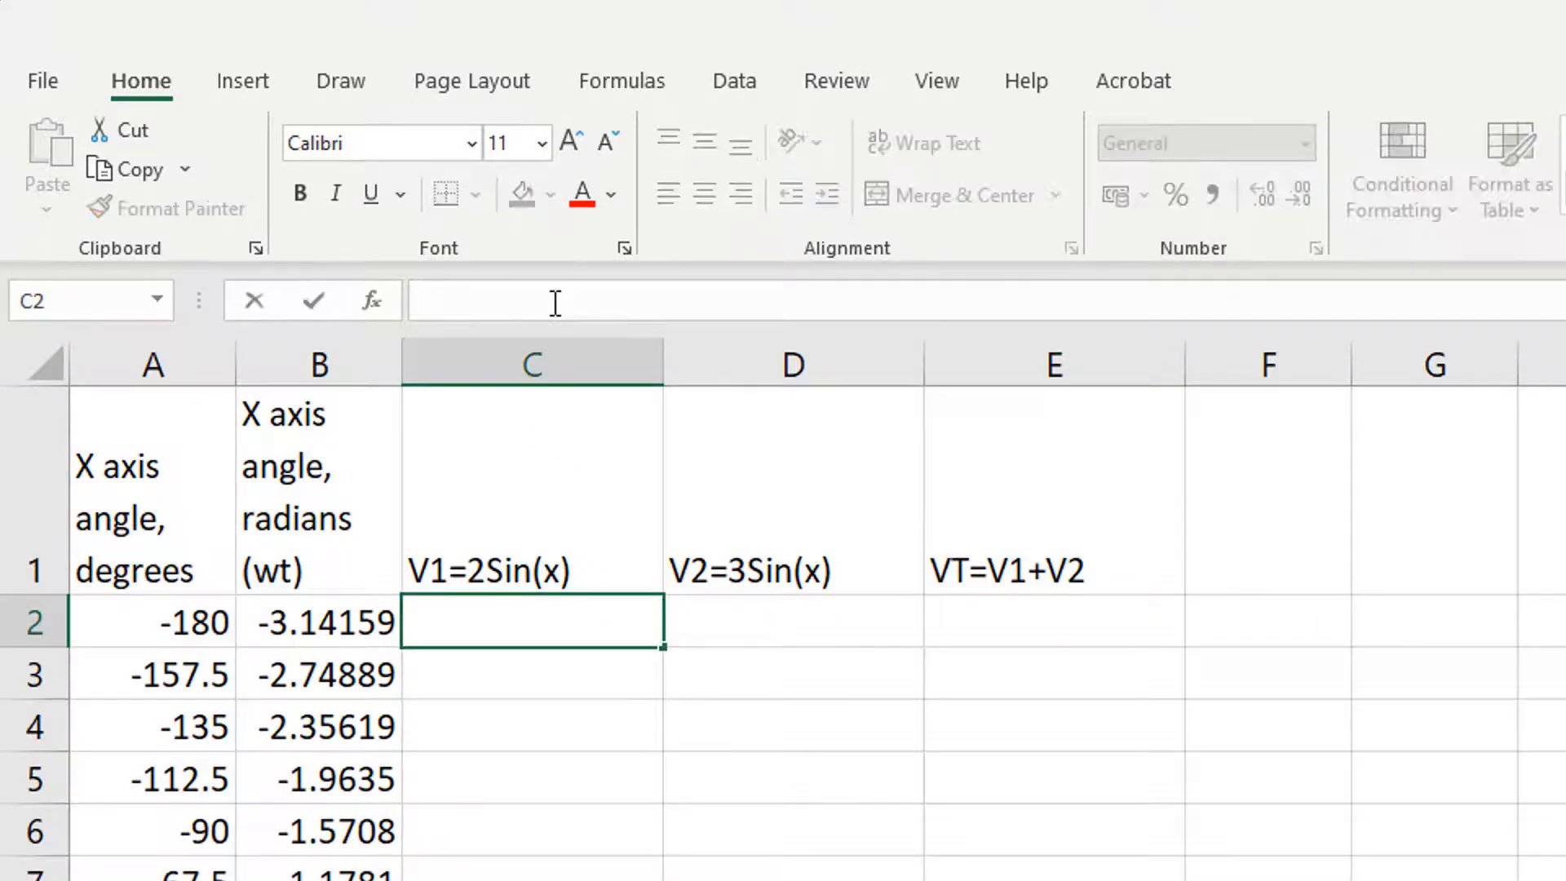
{"action": "type", "text": "="}
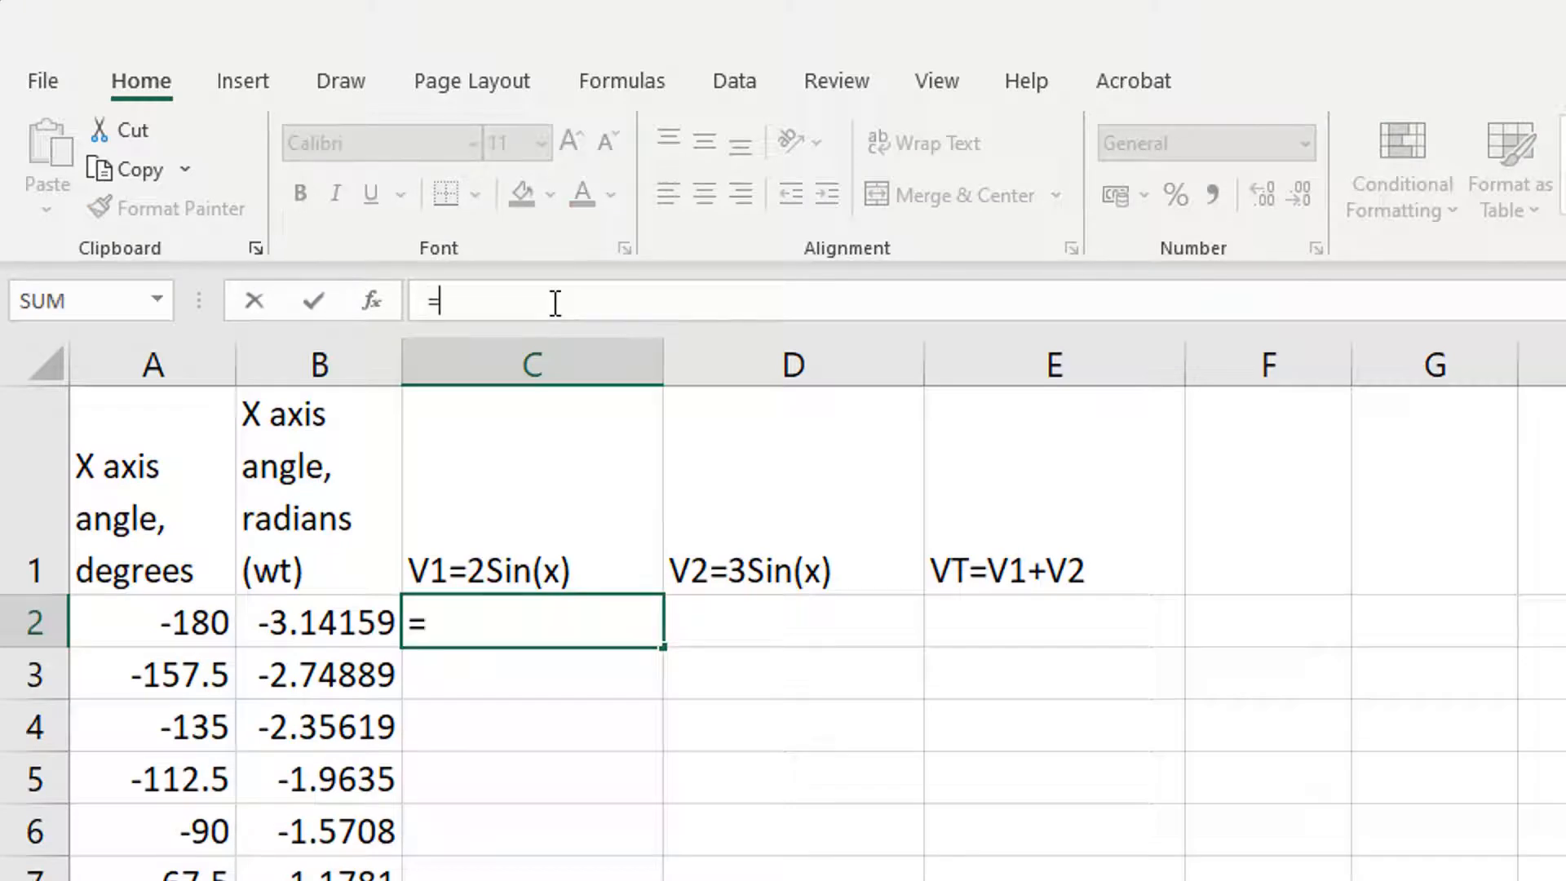
{"action": "type", "text": "2*"}
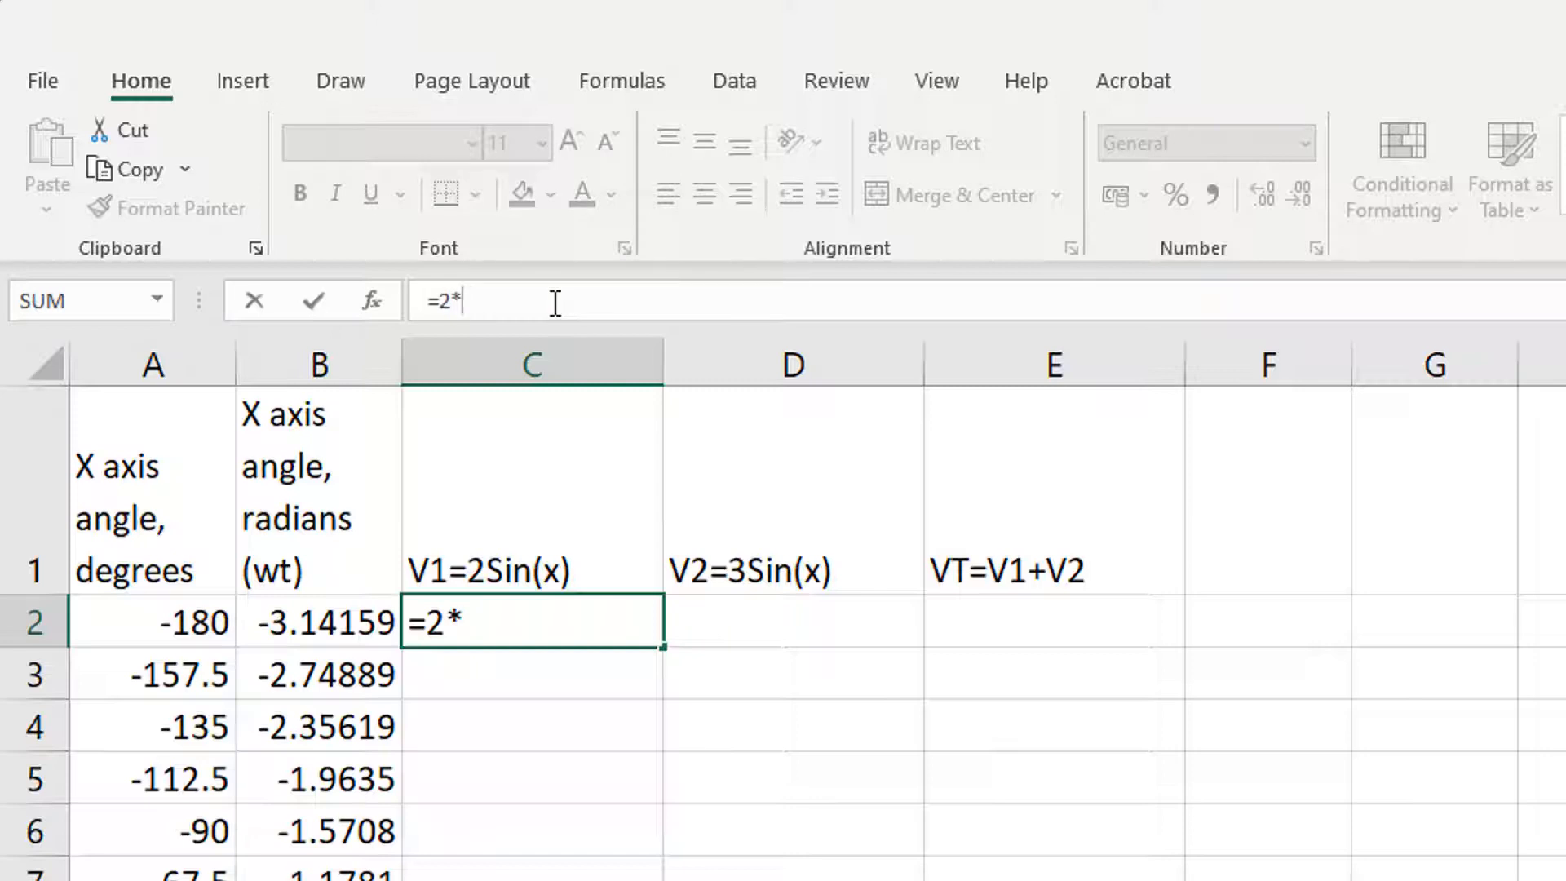
{"action": "type", "text": "sin"}
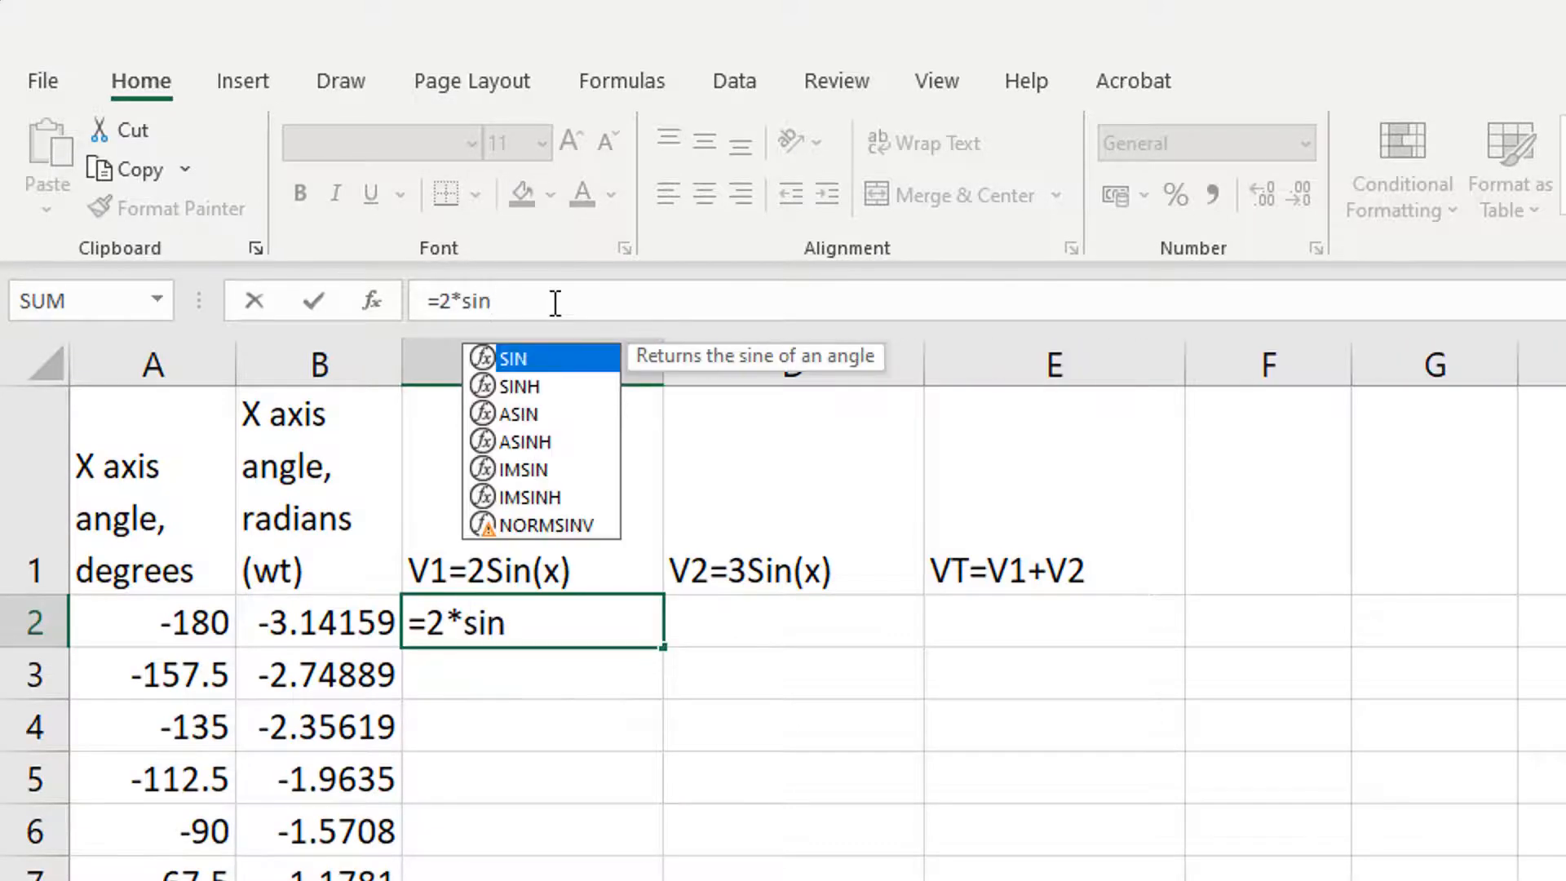
{"action": "type", "text": "("}
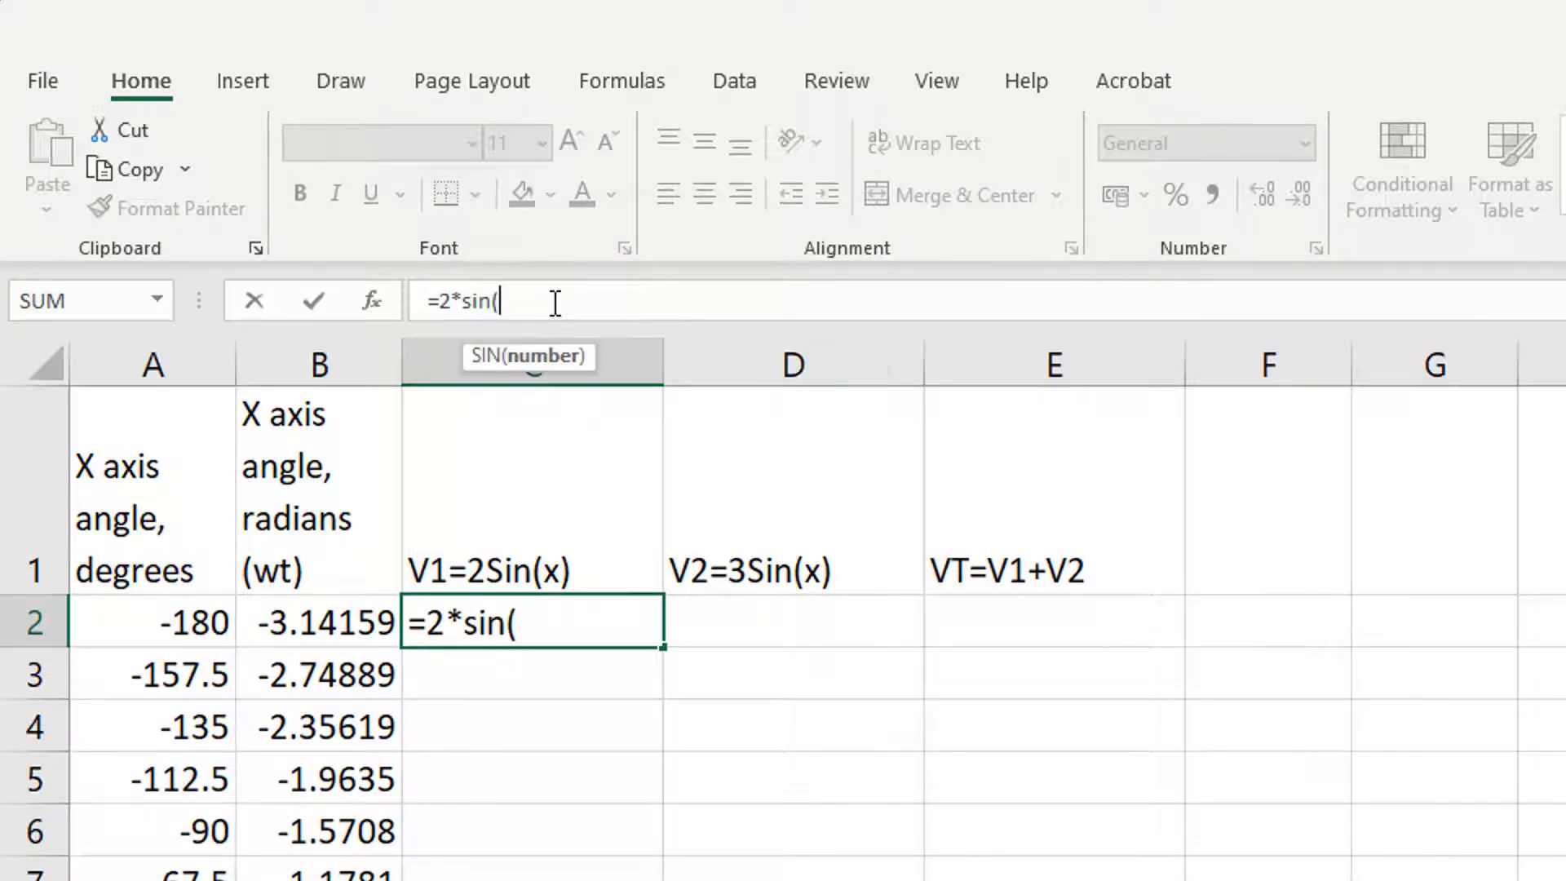
{"action": "left_click", "coordinate": [316, 627]}
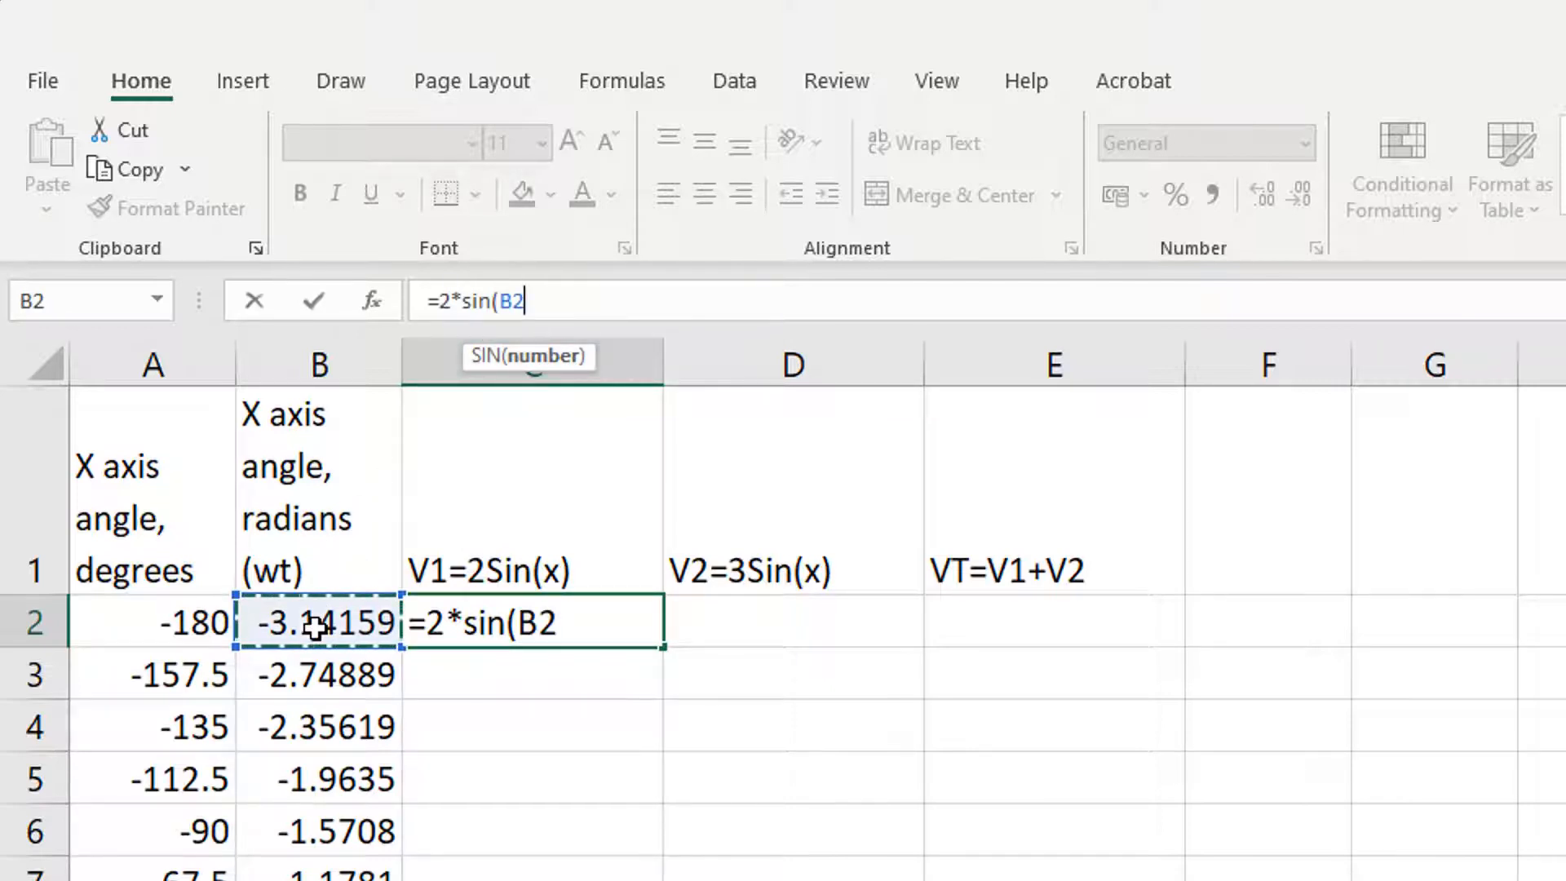
{"action": "type", "text": ")"}
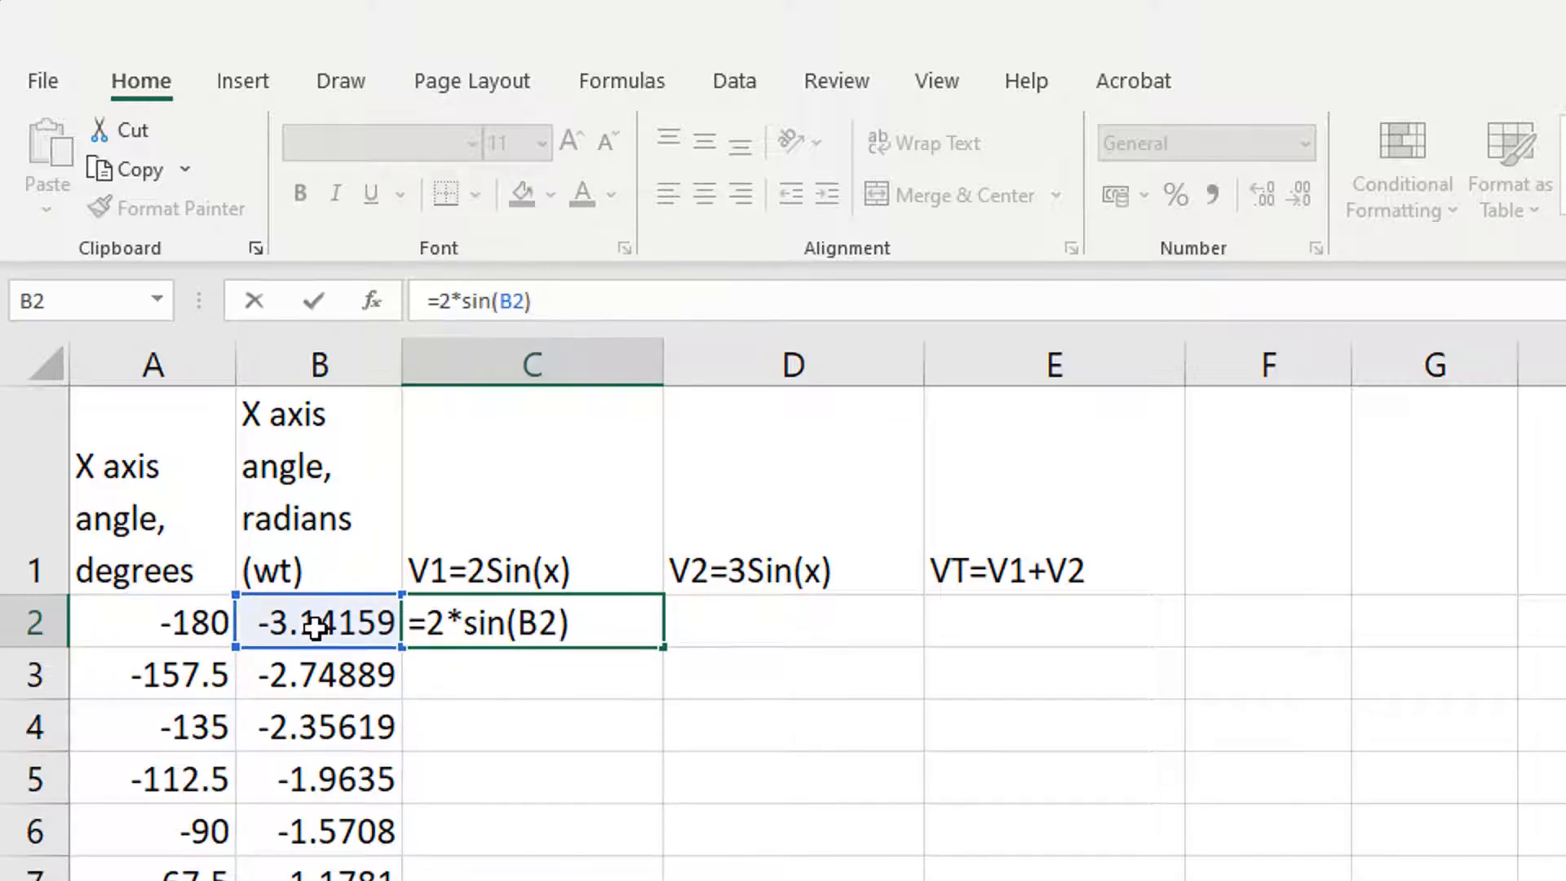
{"action": "key", "text": "Return"}
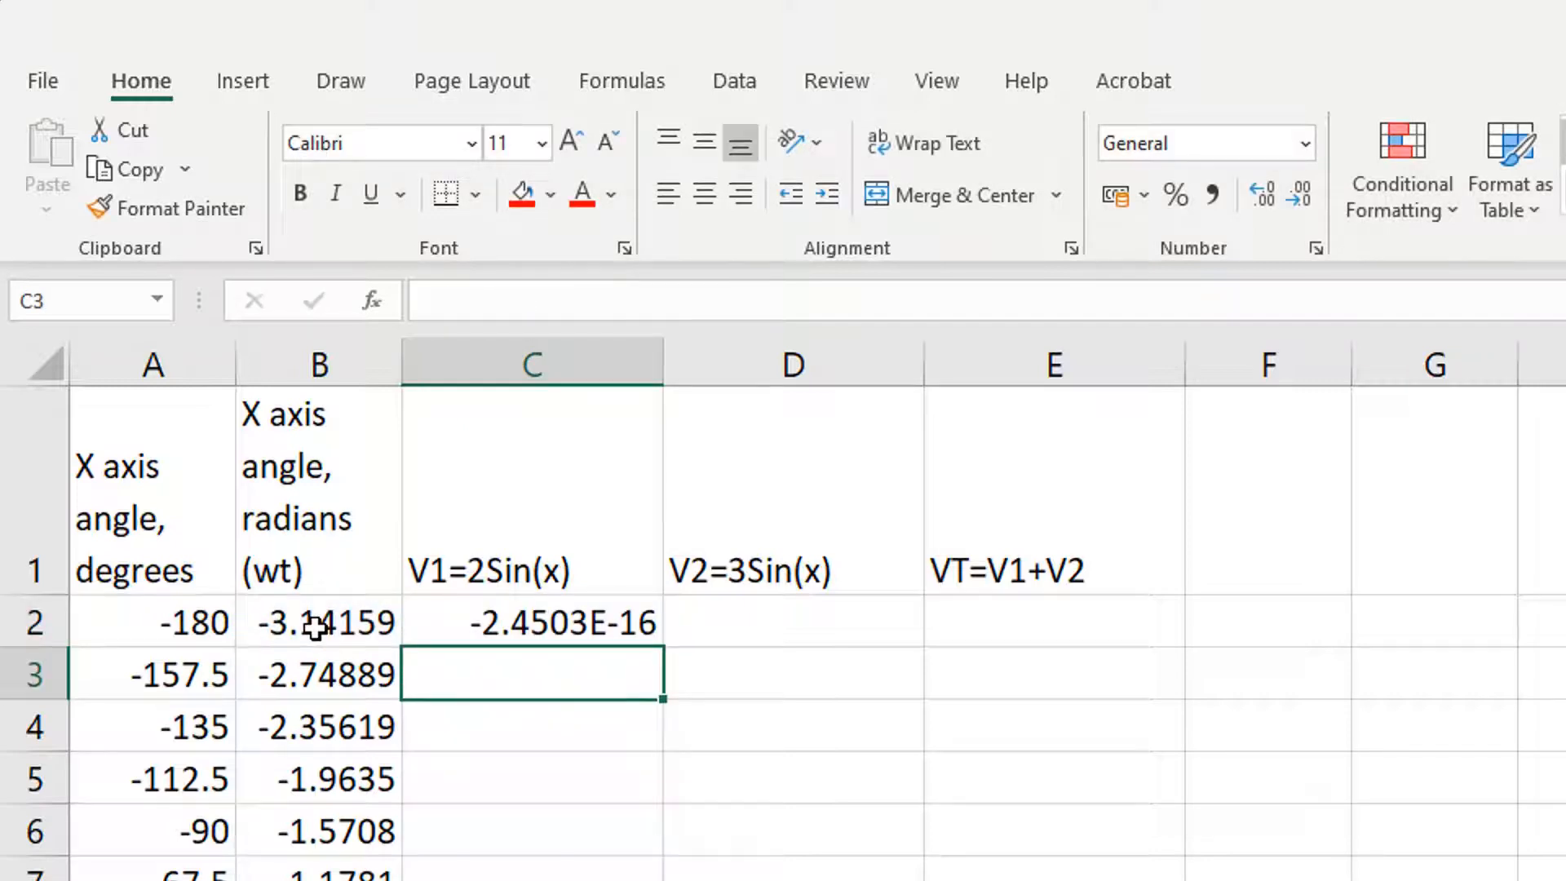
{"action": "left_click", "coordinate": [596, 620]}
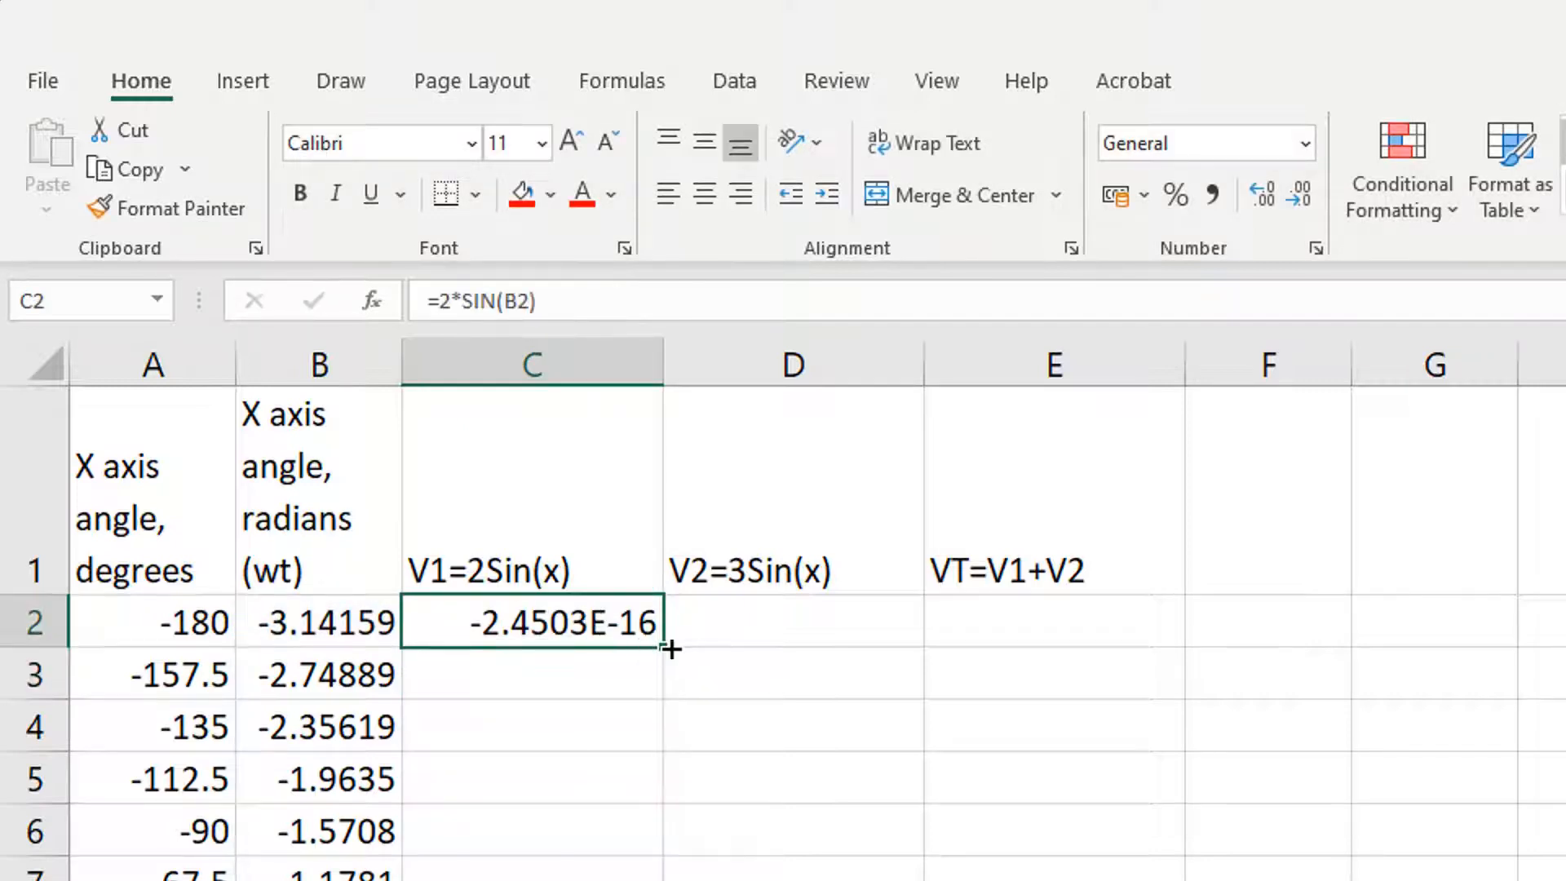
{"action": "left_click_drag", "start_coordinate": [665, 648], "coordinate": [664, 767]}
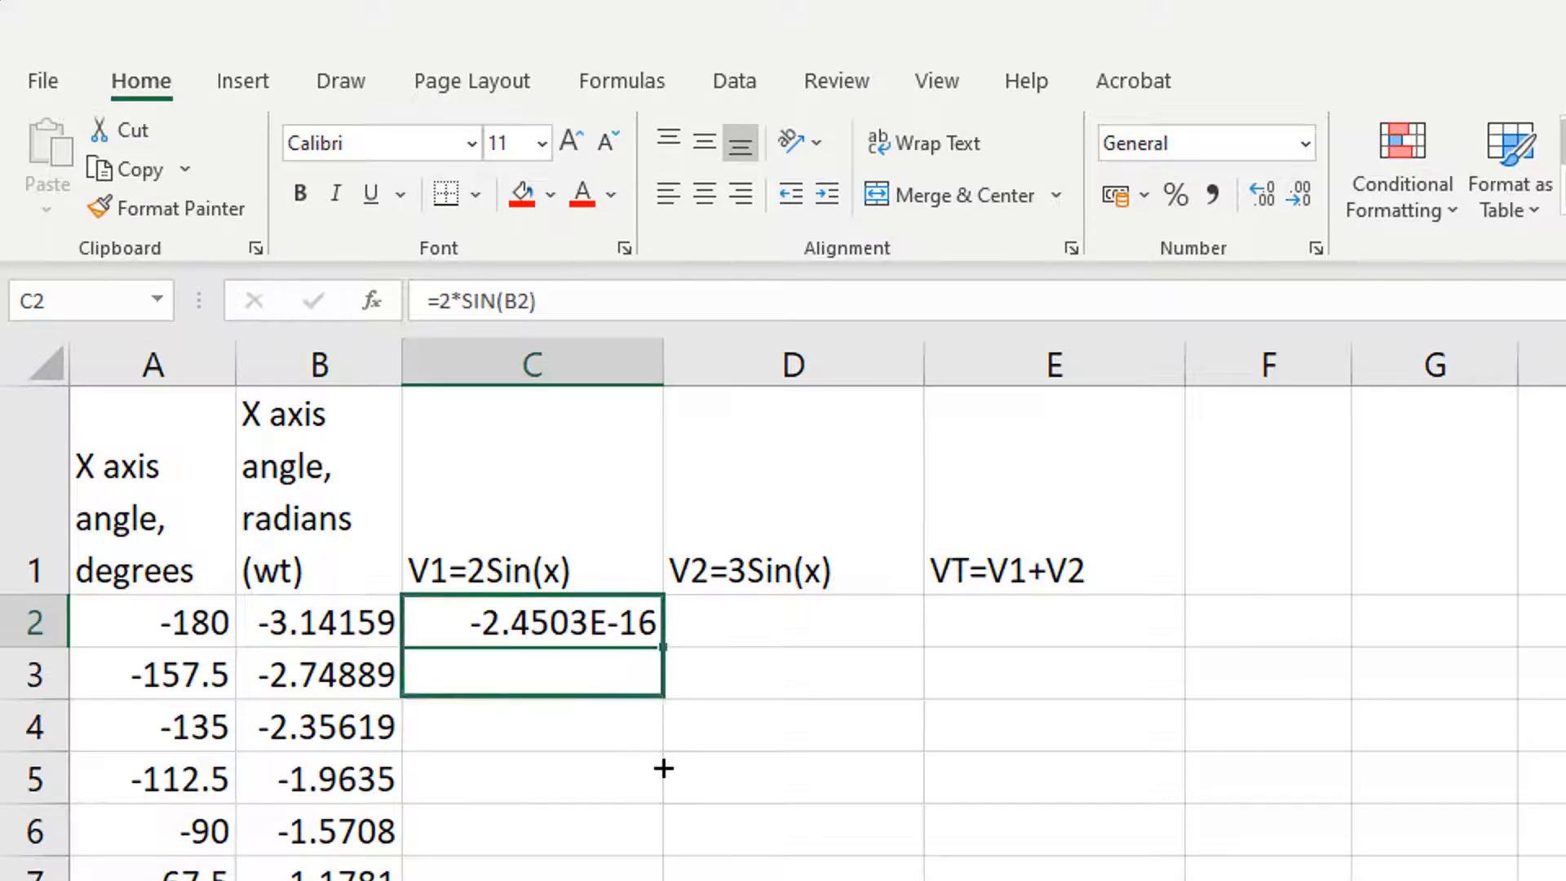
Step: Enter the formula =3*sin(B2) in D2 and fill it down the V2 column to row 26
{"action": "left_click", "coordinate": [759, 615]}
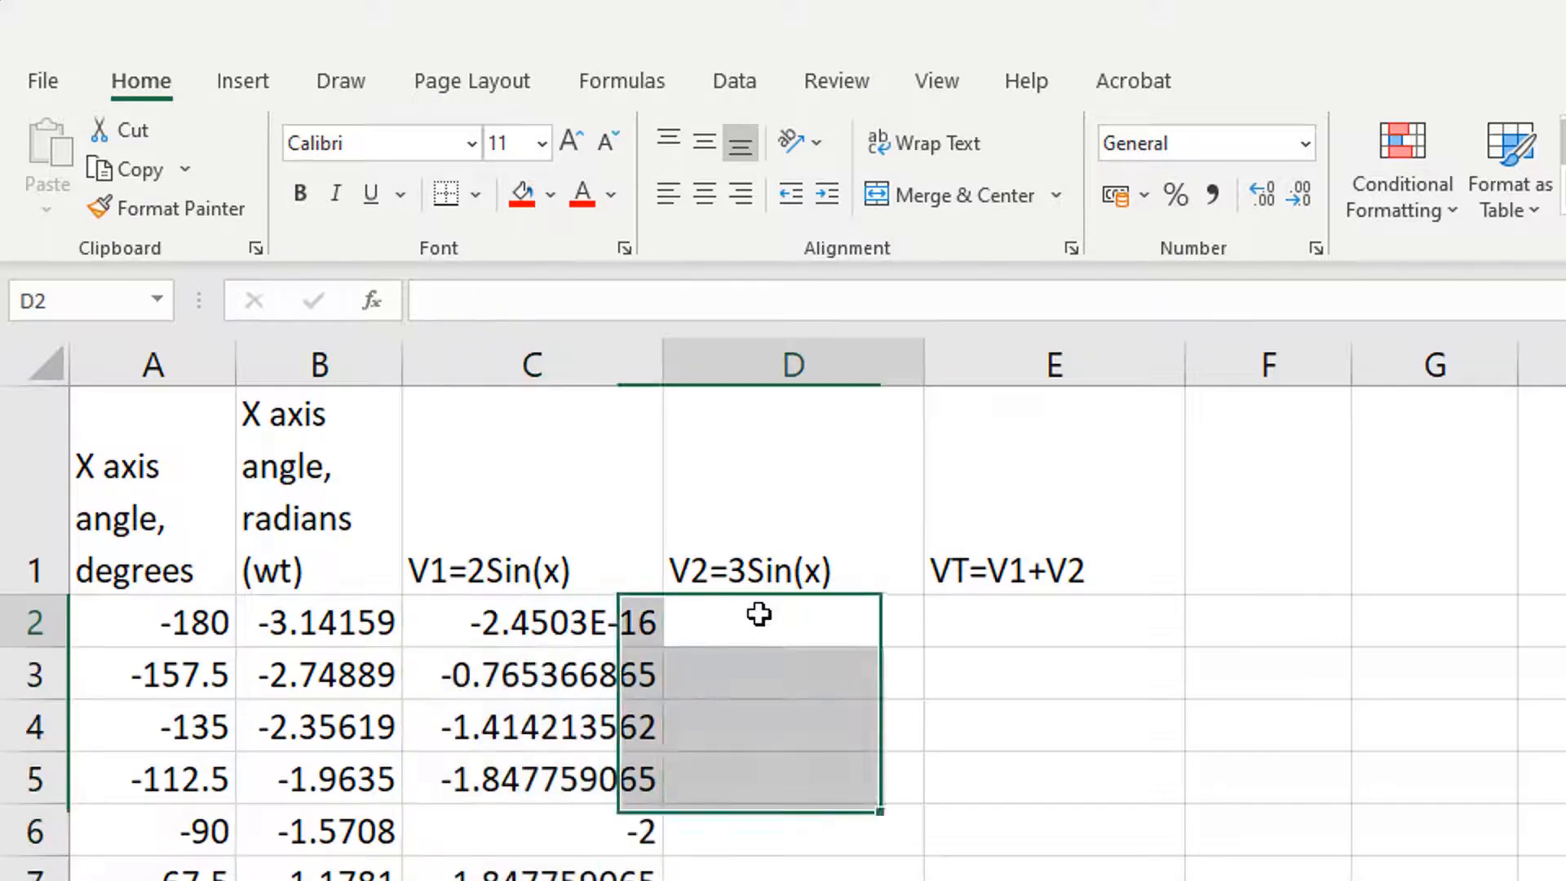
{"action": "left_click", "coordinate": [660, 299]}
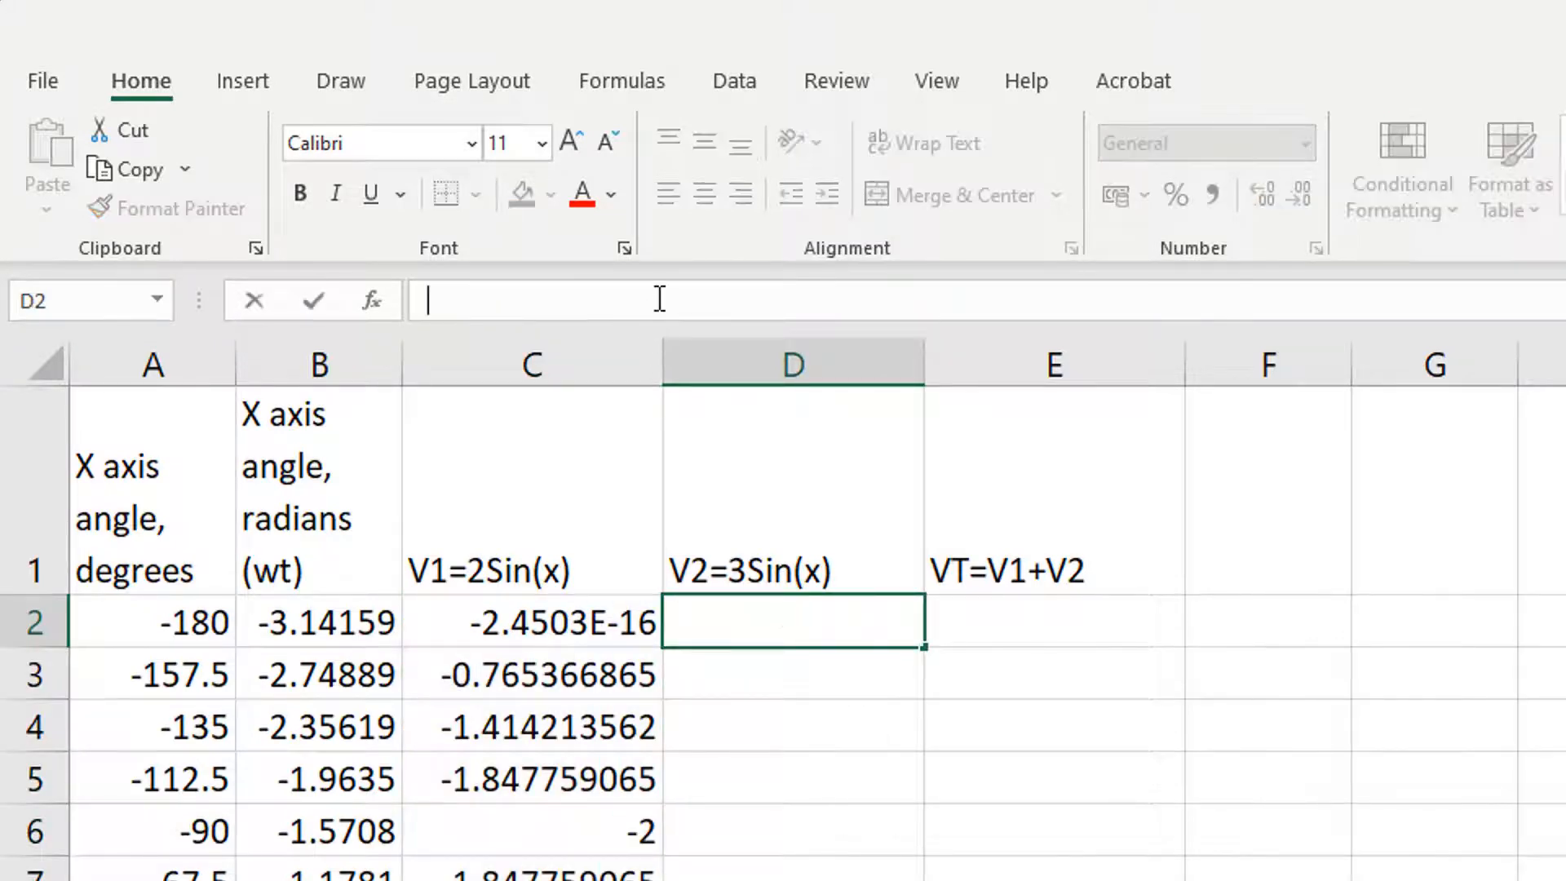
{"action": "type", "text": "=3"}
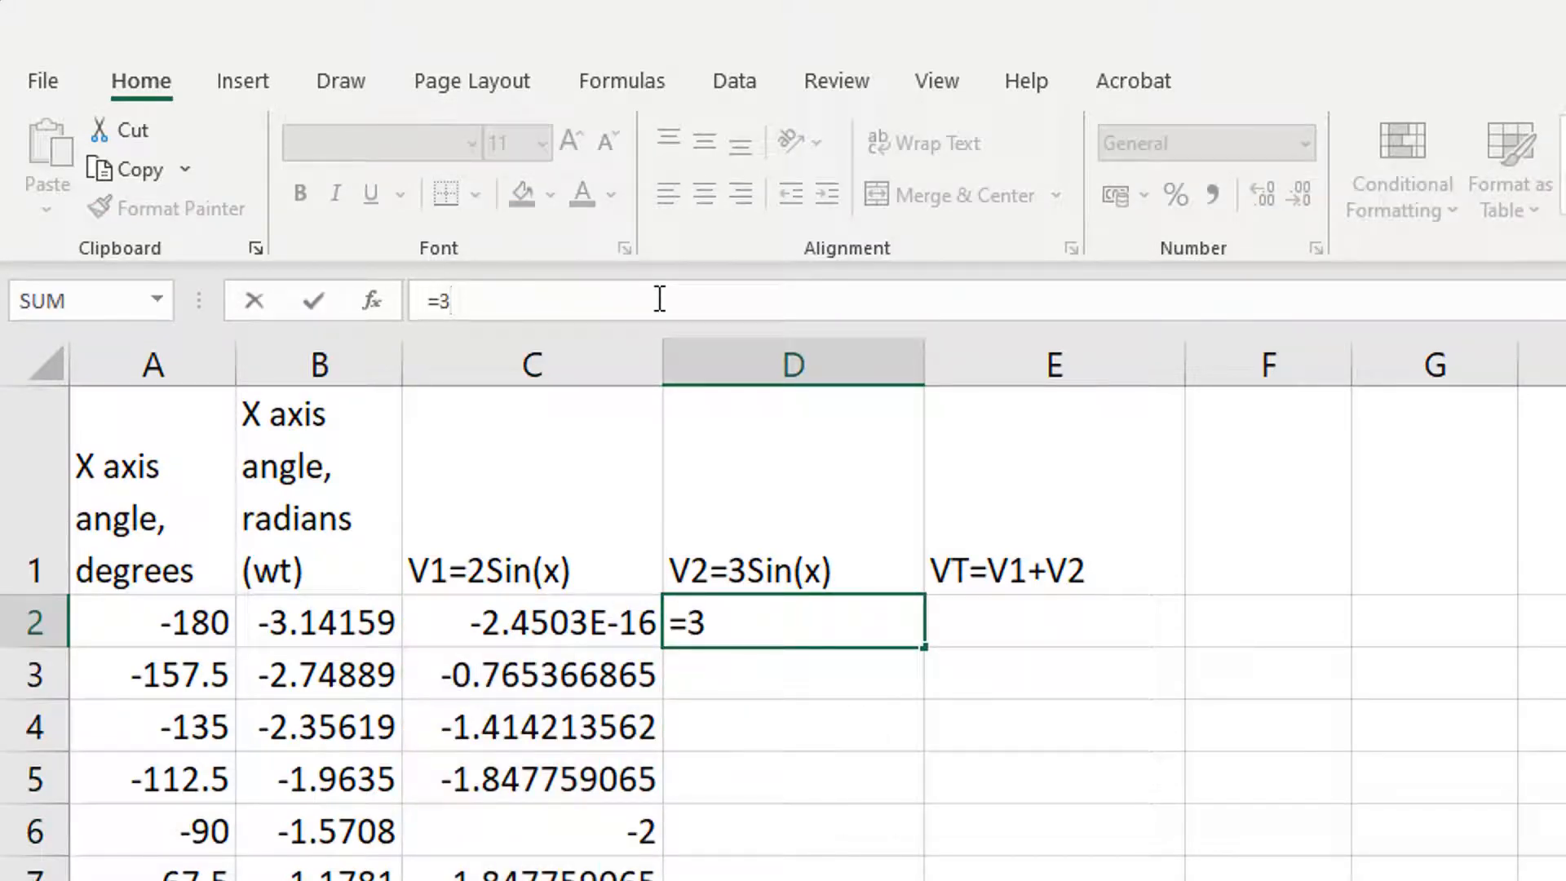
{"action": "type", "text": "*sin("}
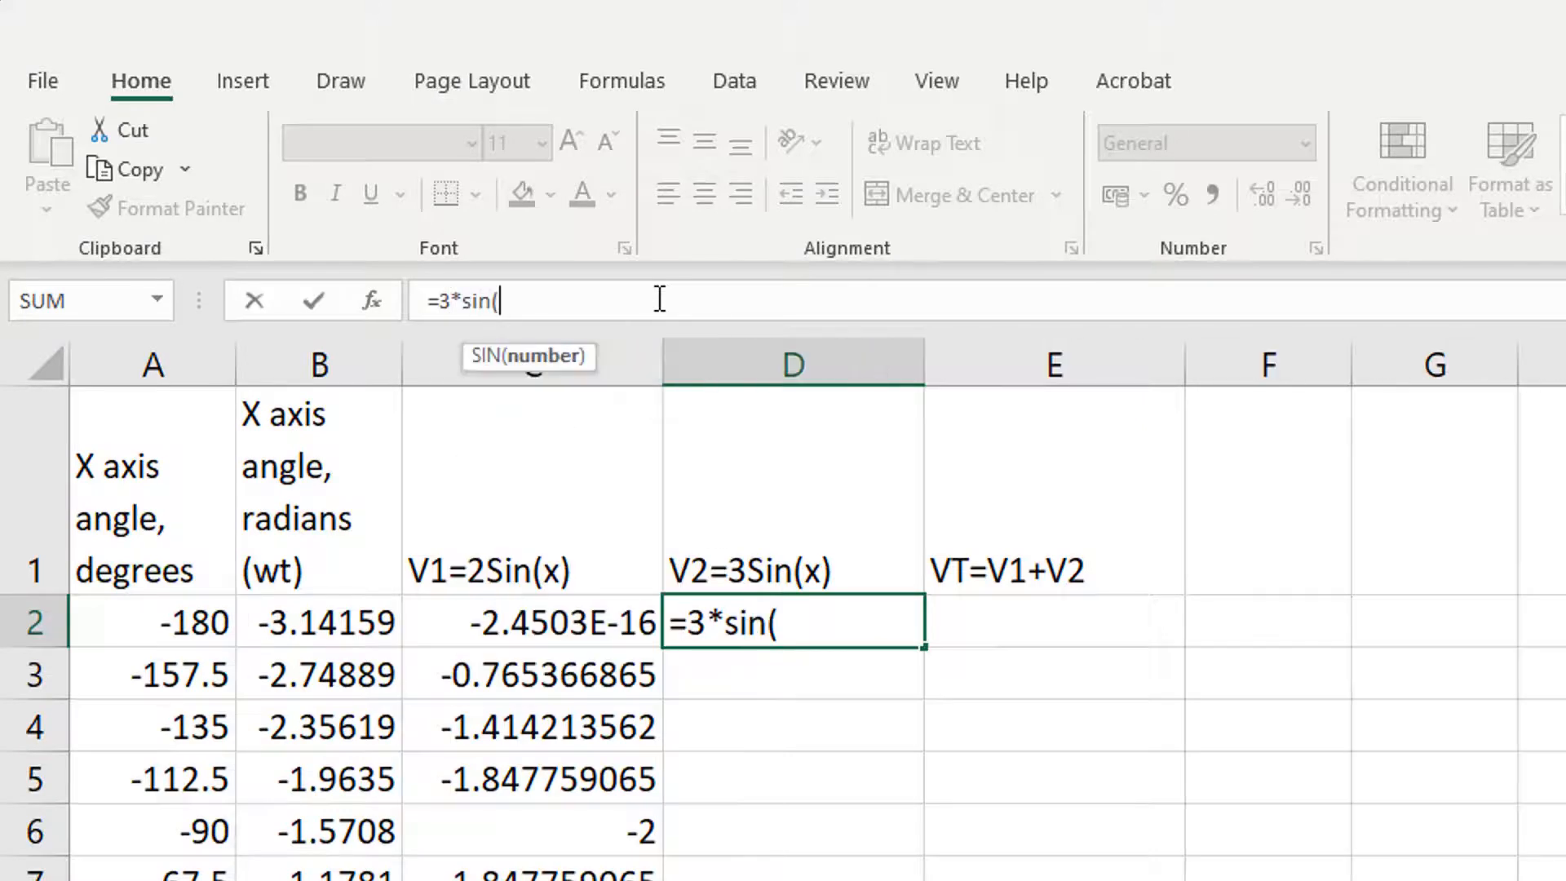
{"action": "left_click", "coordinate": [295, 625]}
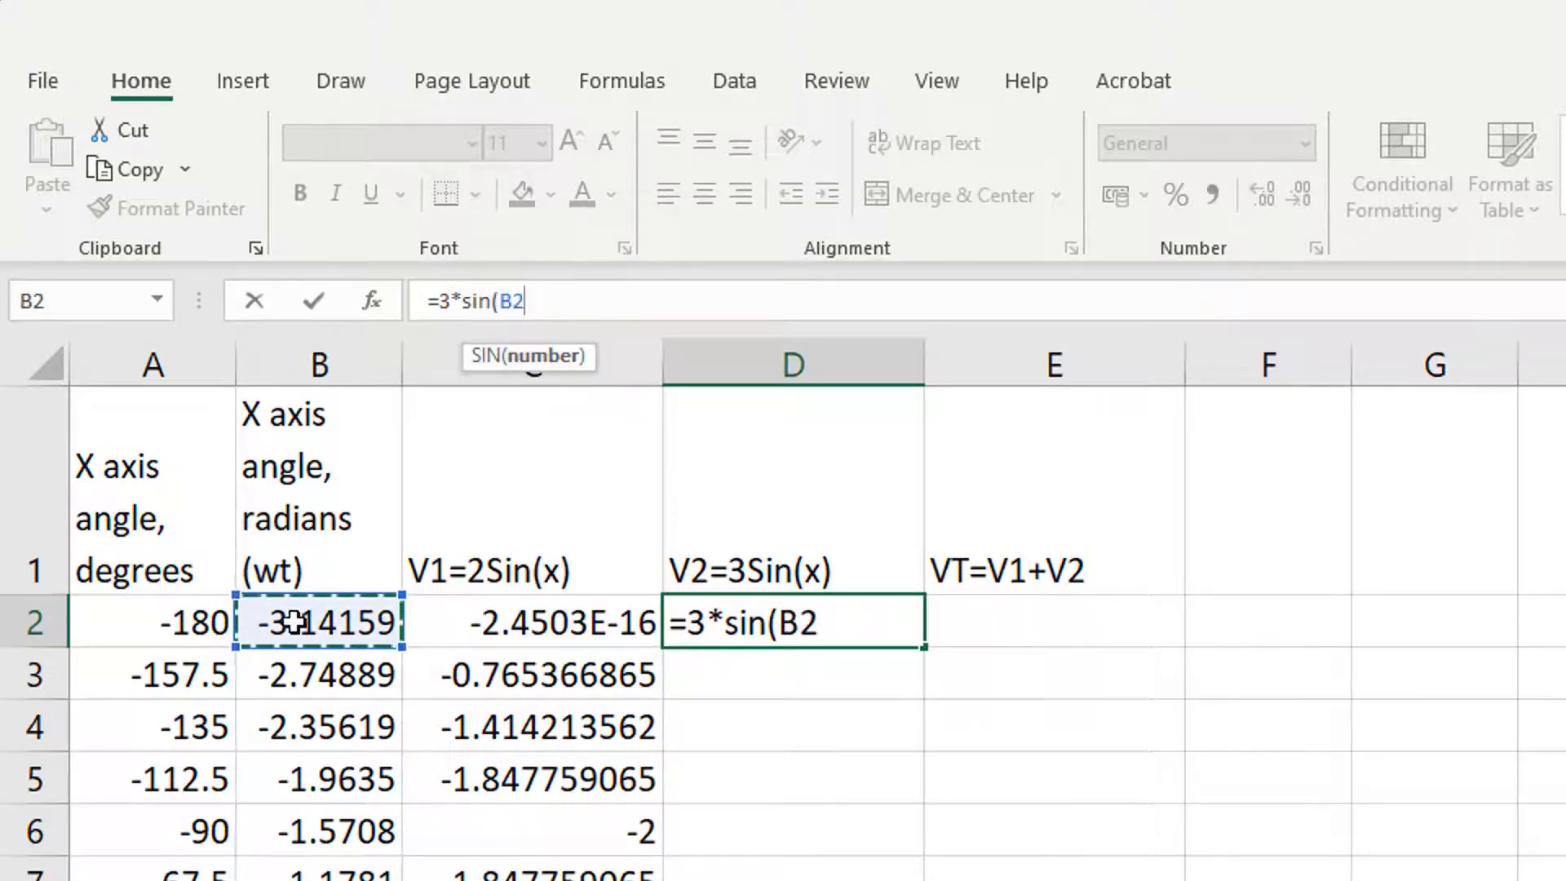
{"action": "type", "text": ")"}
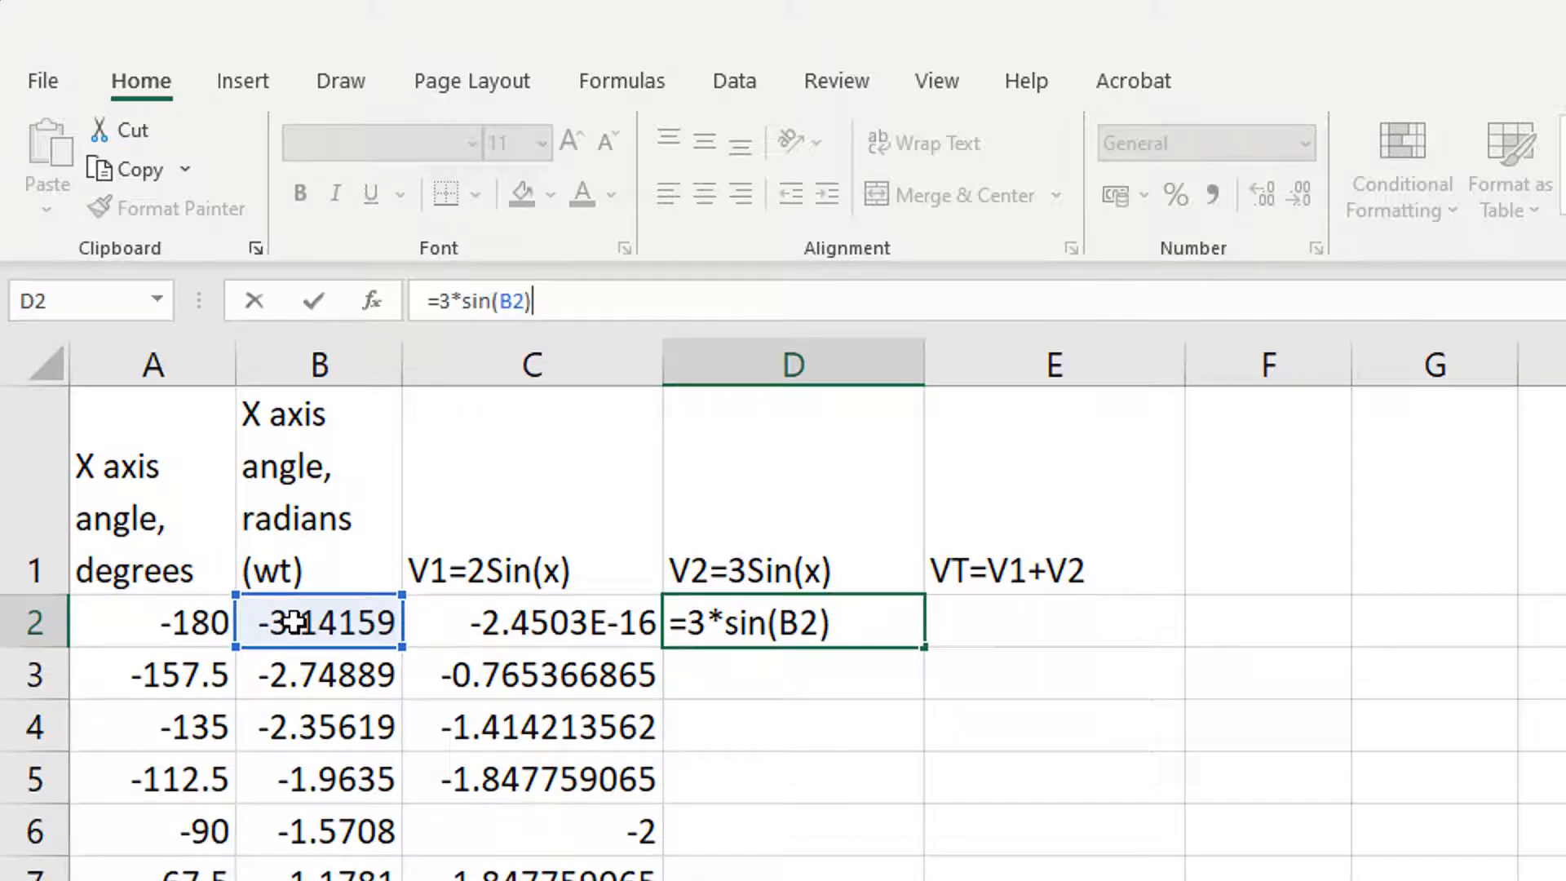
{"action": "key", "text": "Return"}
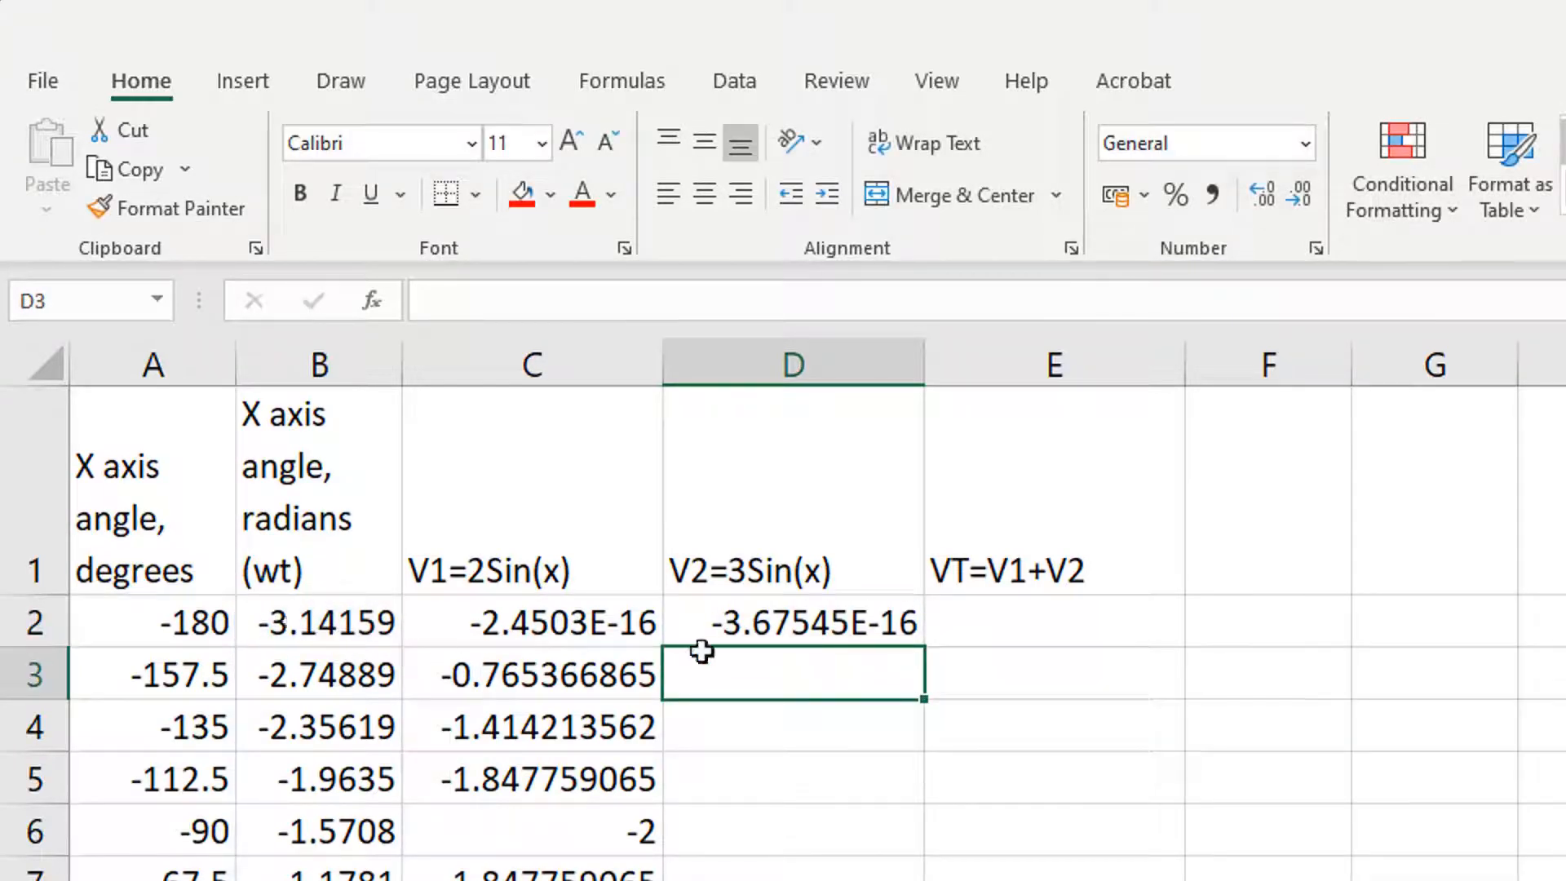
{"action": "left_click", "coordinate": [747, 629]}
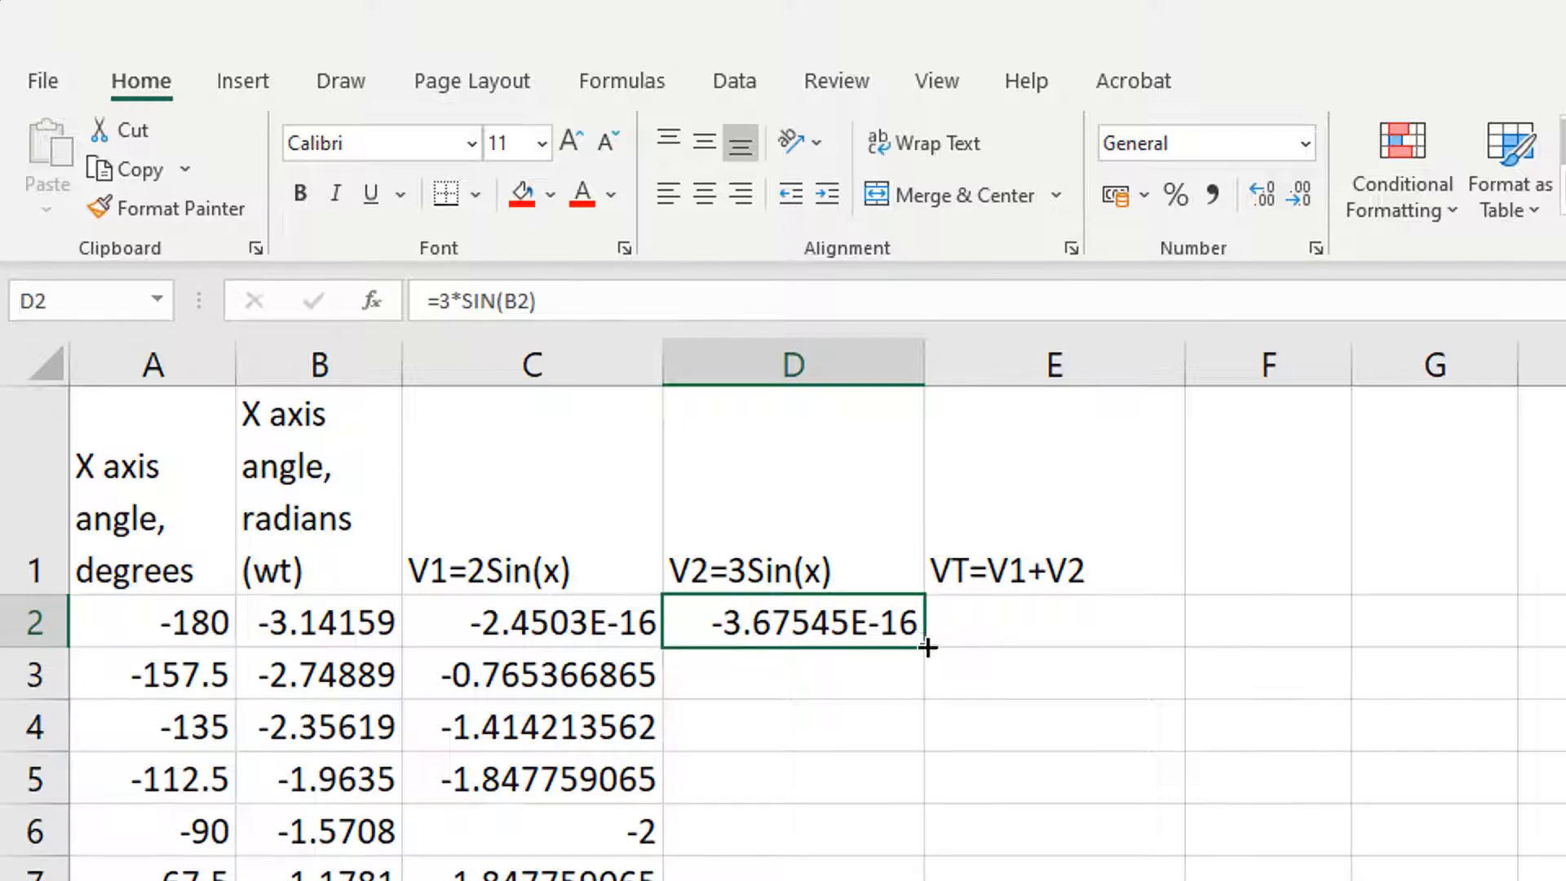
{"action": "left_click_drag", "start_coordinate": [926, 644], "coordinate": [927, 877]}
Step: Enter the formula =C2+D2 in E2 and fill it down the VT column to row 26
{"action": "left_click", "coordinate": [1044, 626]}
{"action": "type", "text": "="}
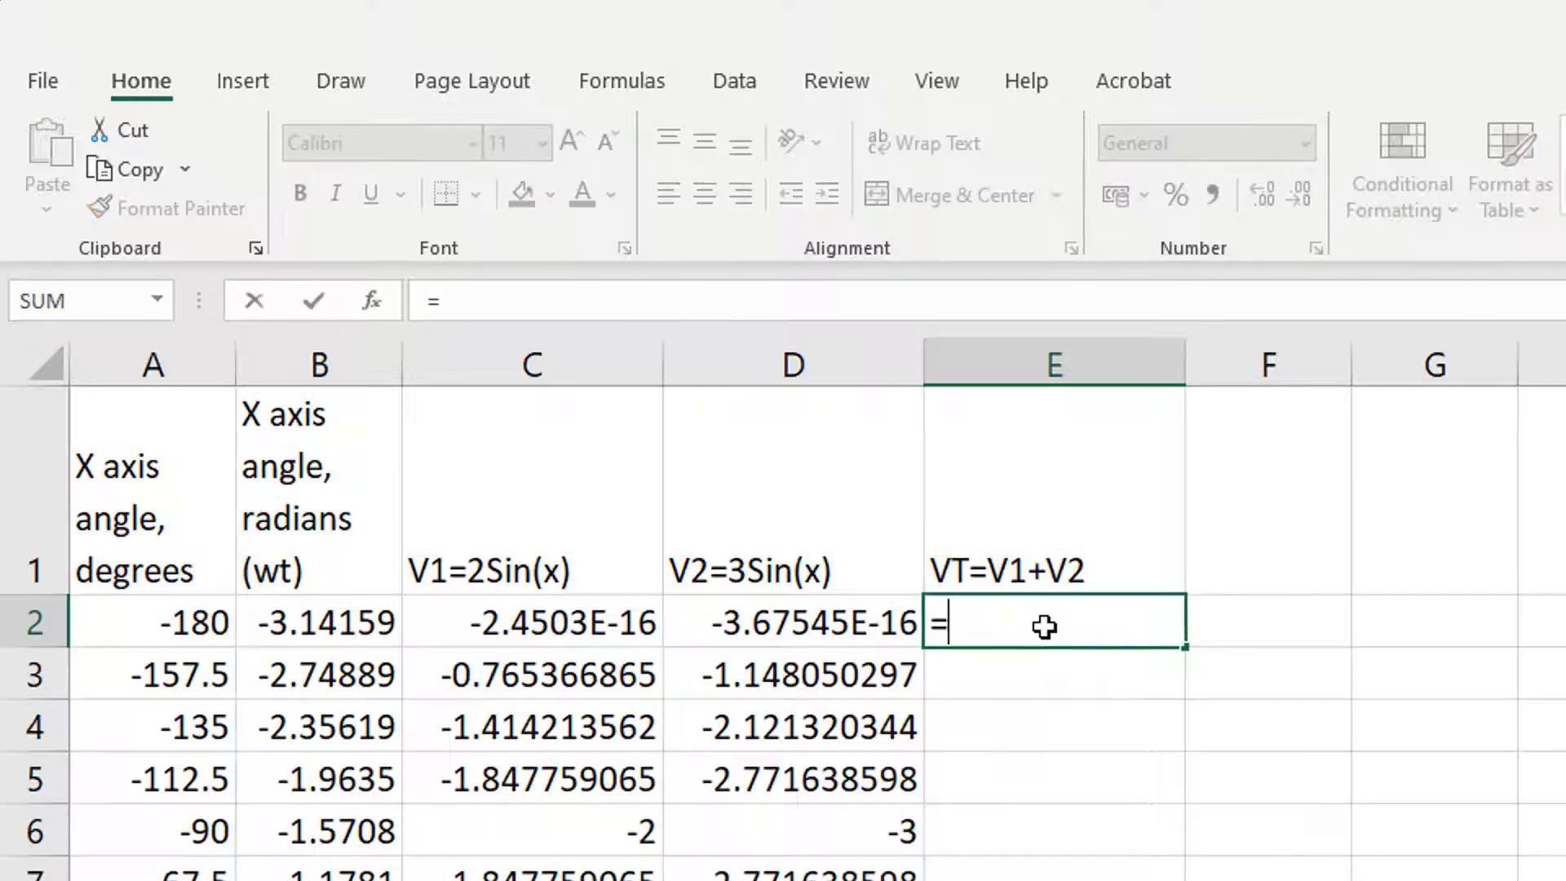
{"action": "left_click", "coordinate": [582, 627]}
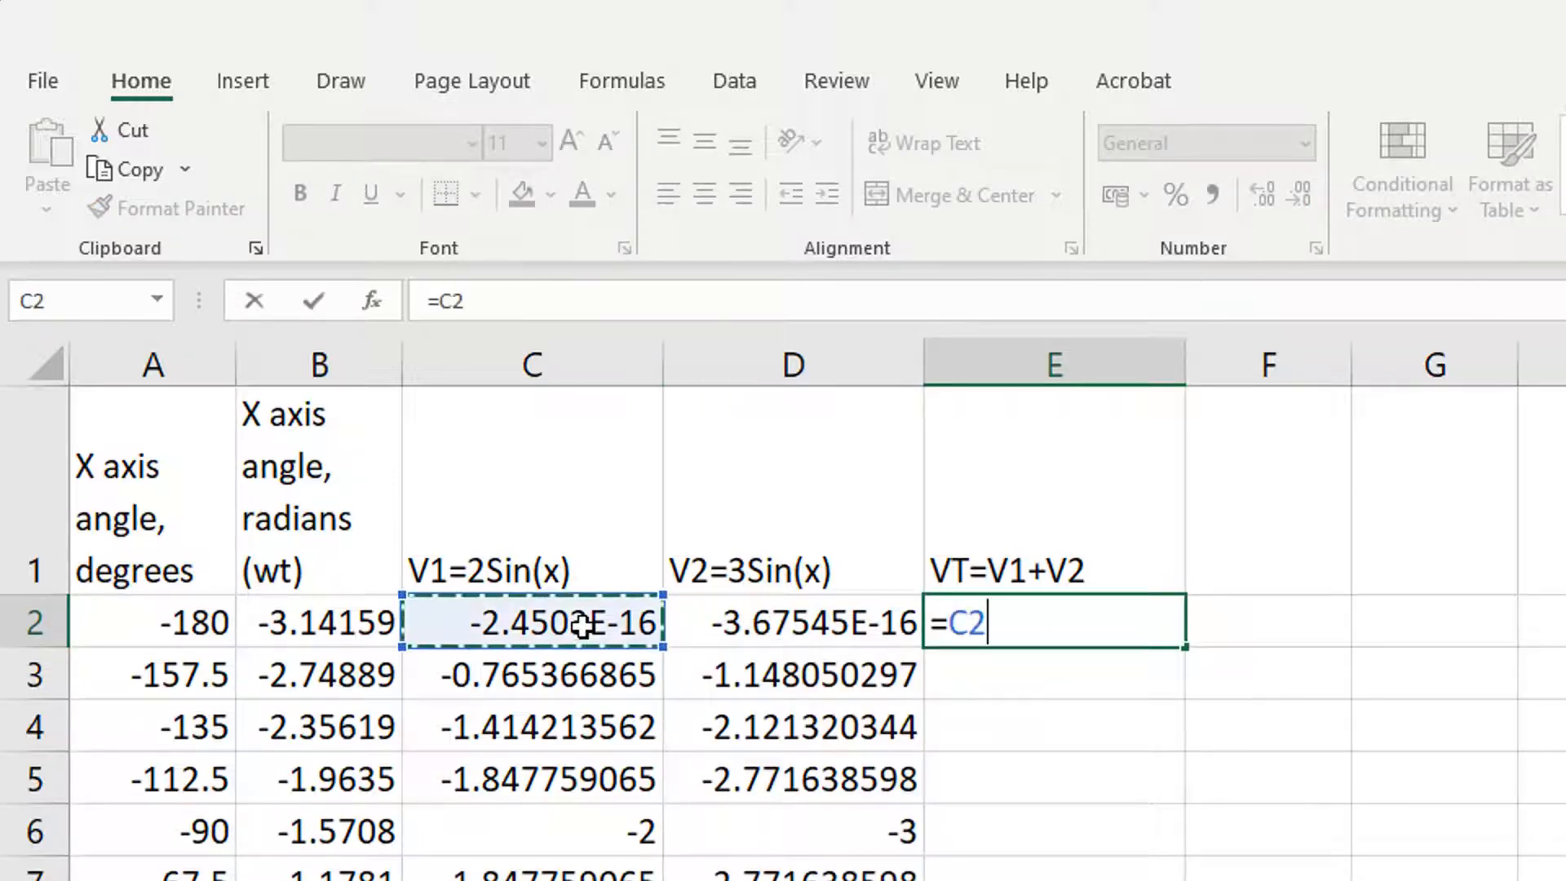
{"action": "type", "text": "+"}
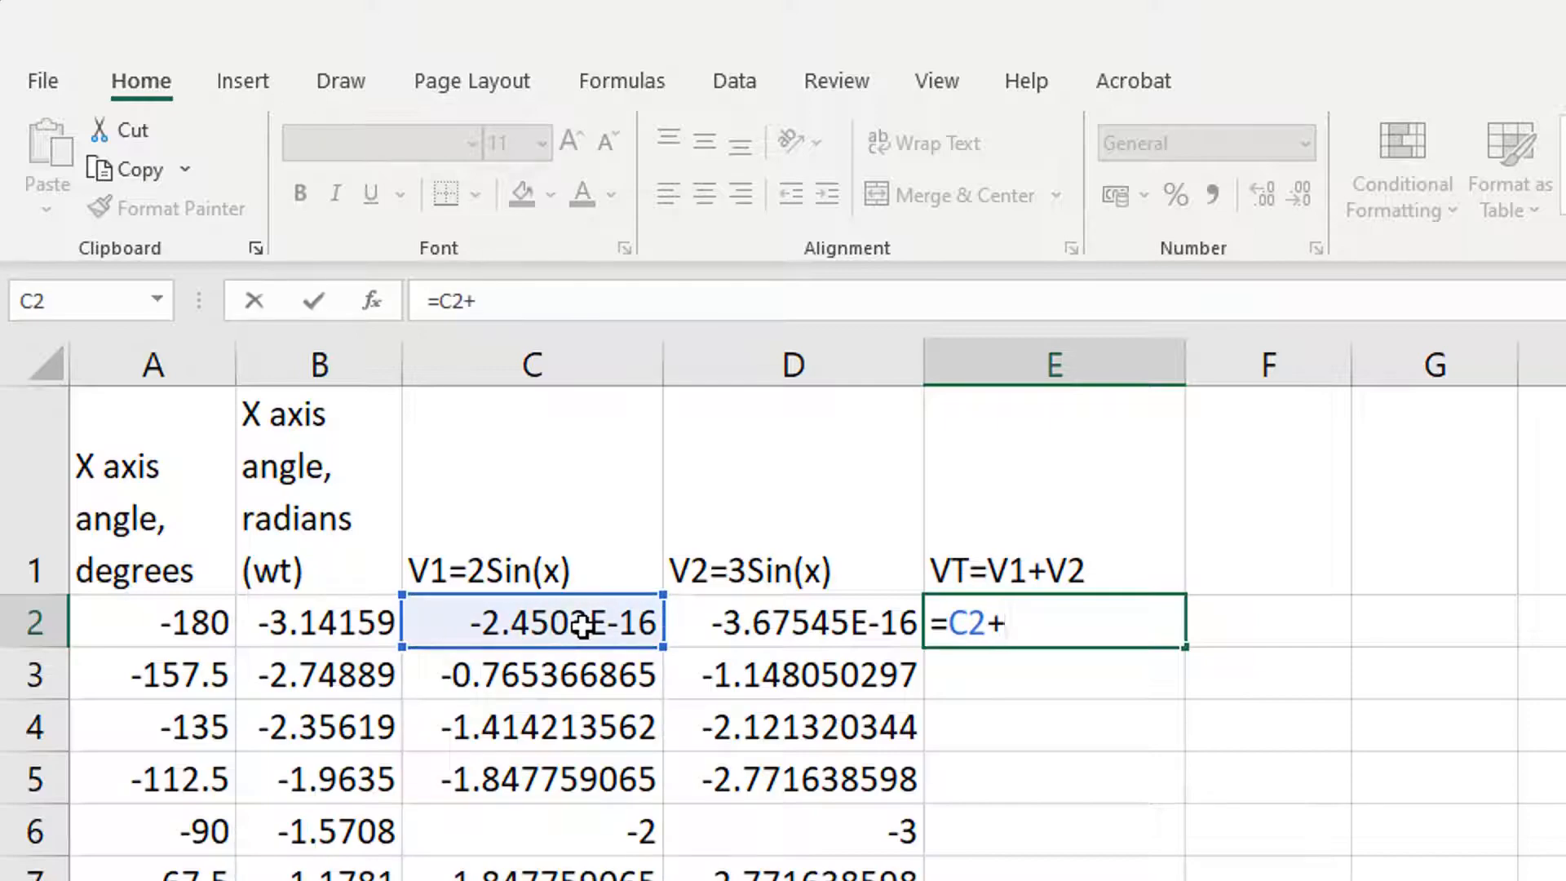
{"action": "left_click", "coordinate": [806, 633]}
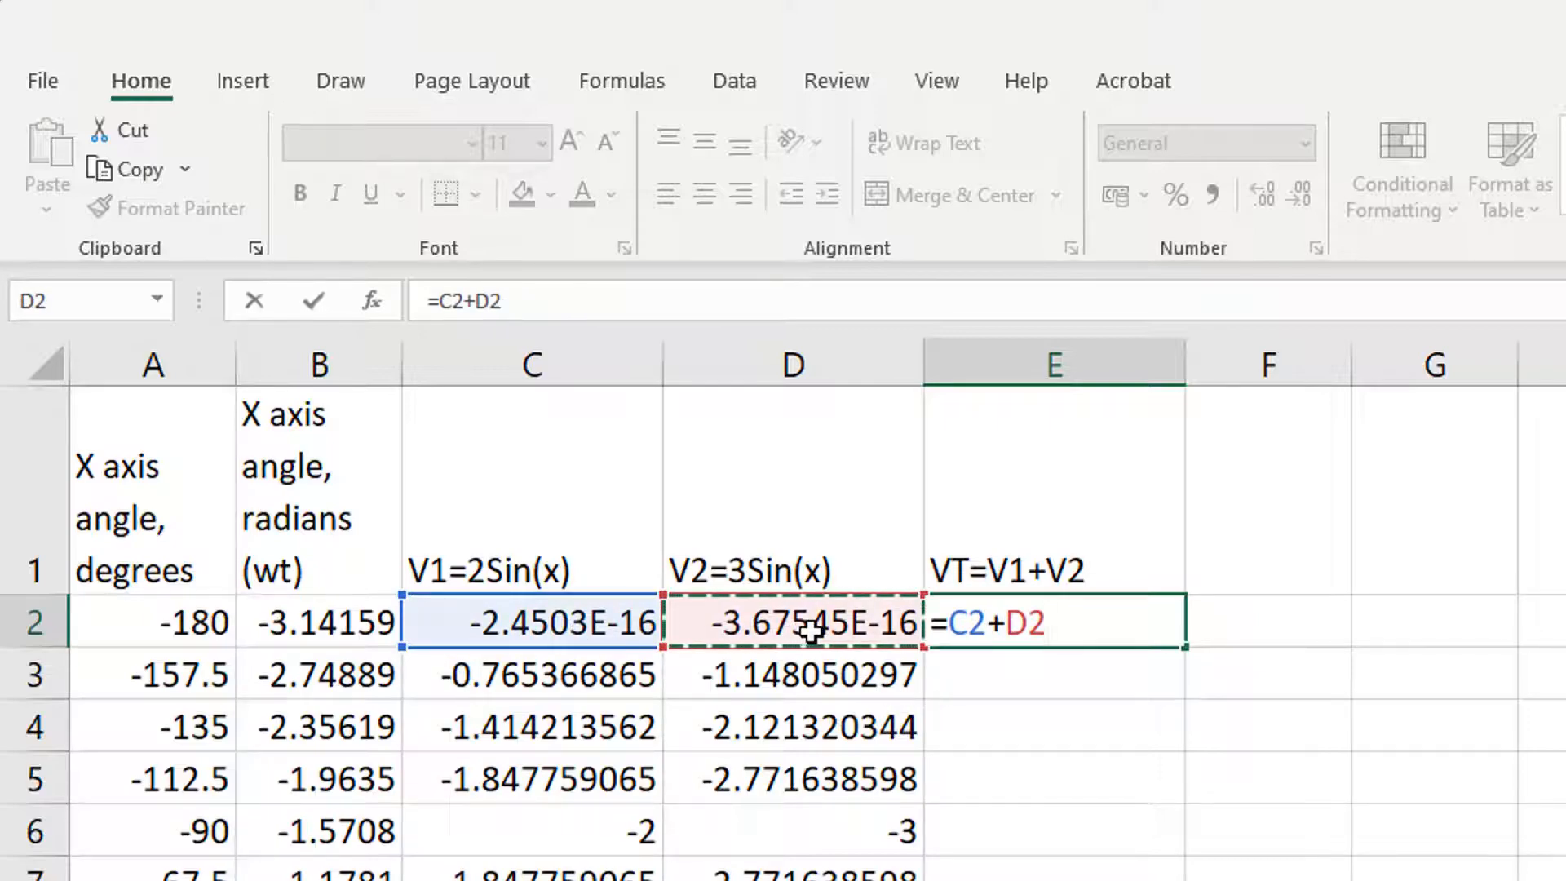
{"action": "key", "text": "Return"}
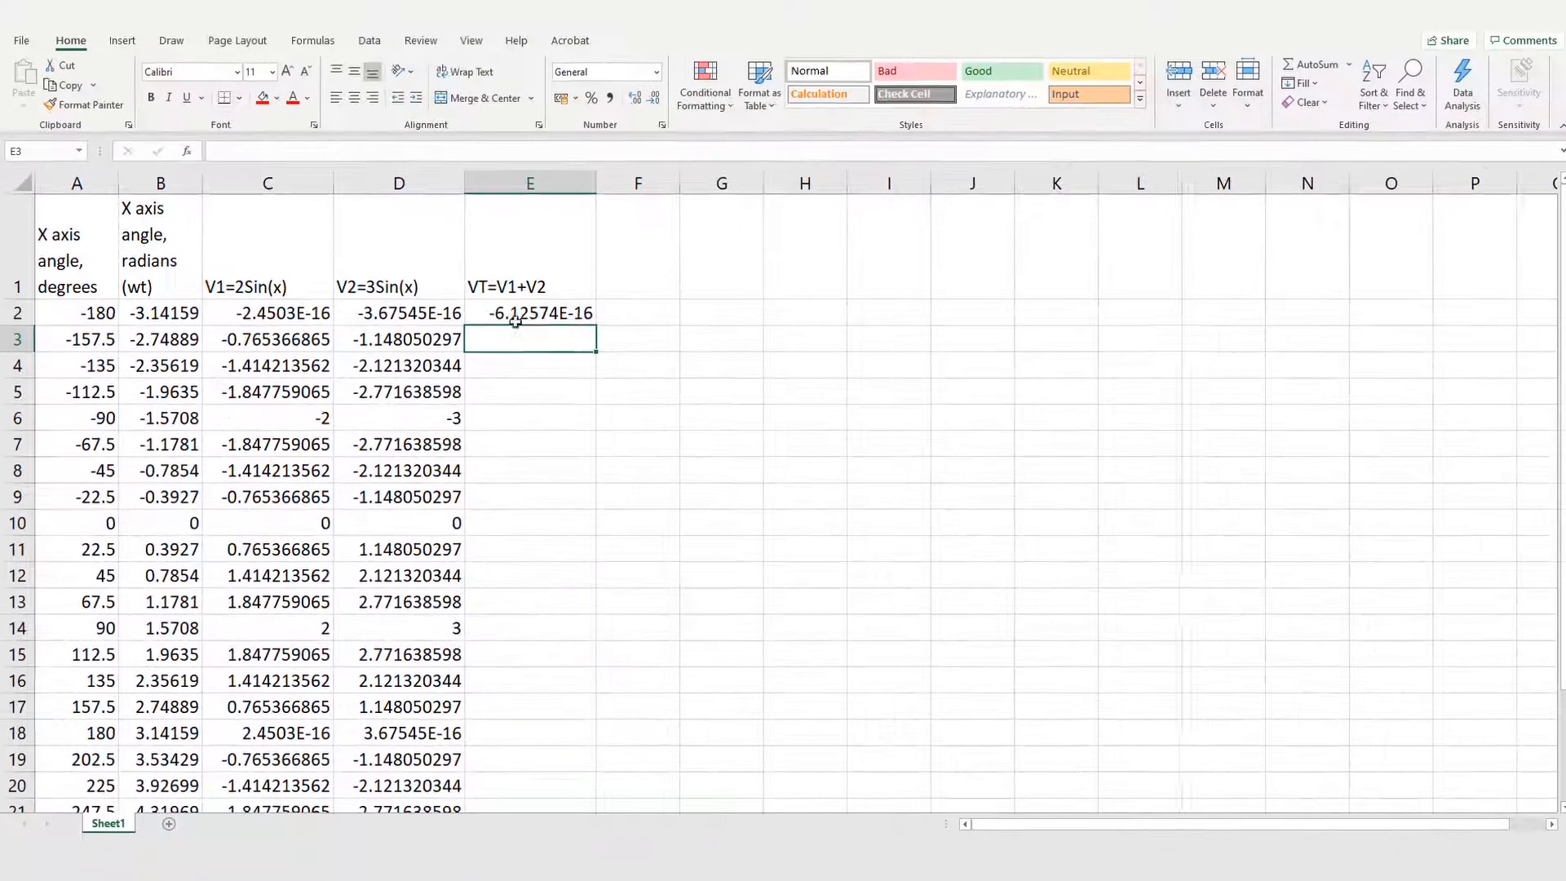
{"action": "left_click", "coordinate": [536, 314]}
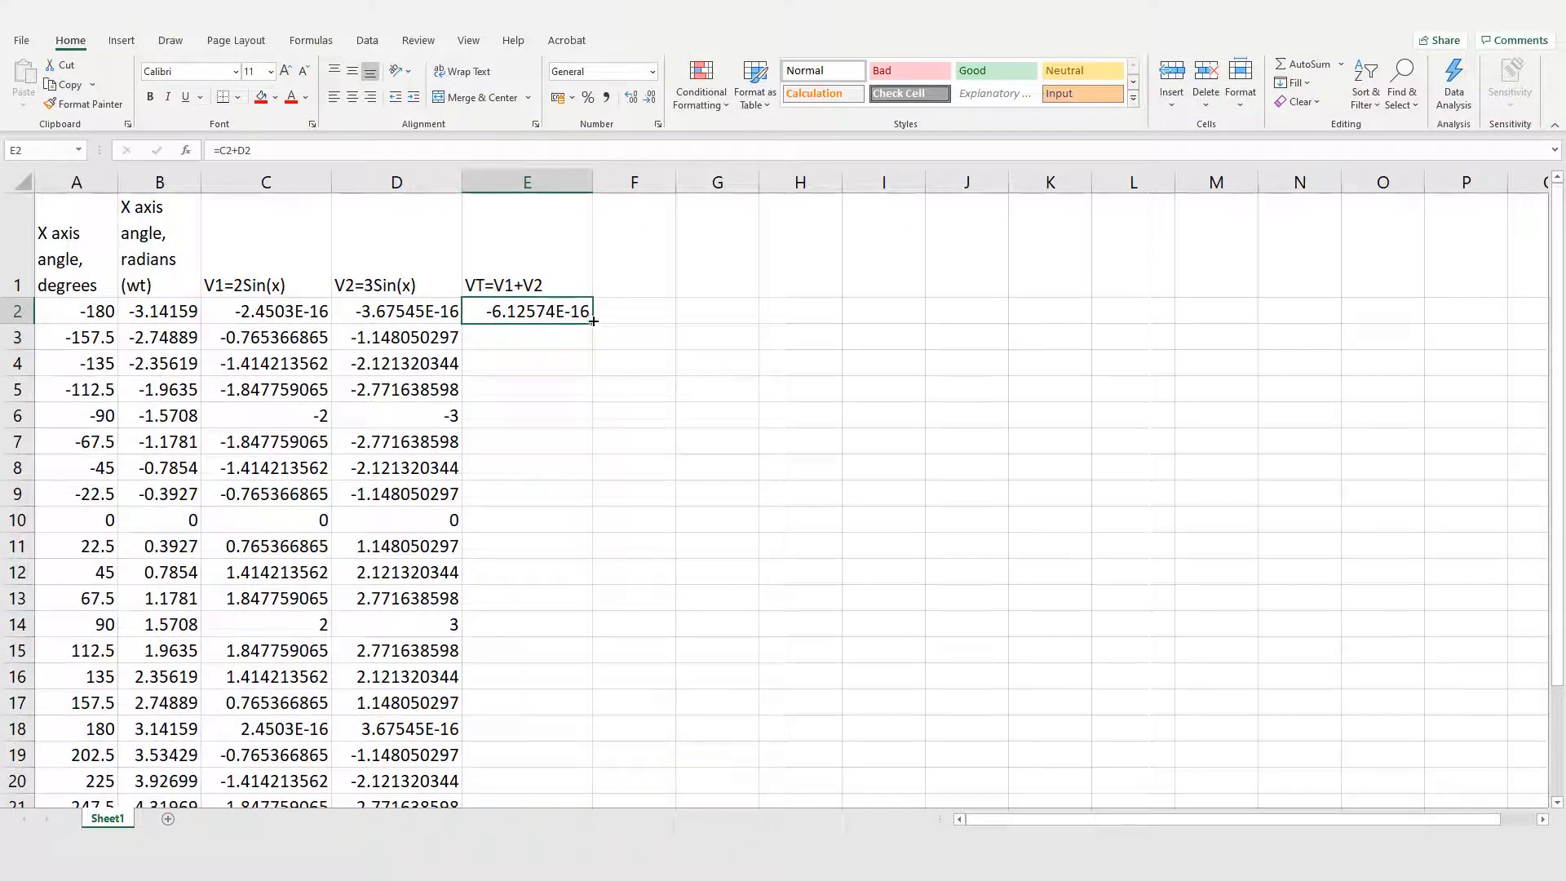
{"action": "left_click_drag", "start_coordinate": [593, 323], "coordinate": [589, 803]}
{"action": "scroll", "coordinate": [685, 706], "scroll_direction": "up", "scroll_amount": 2}
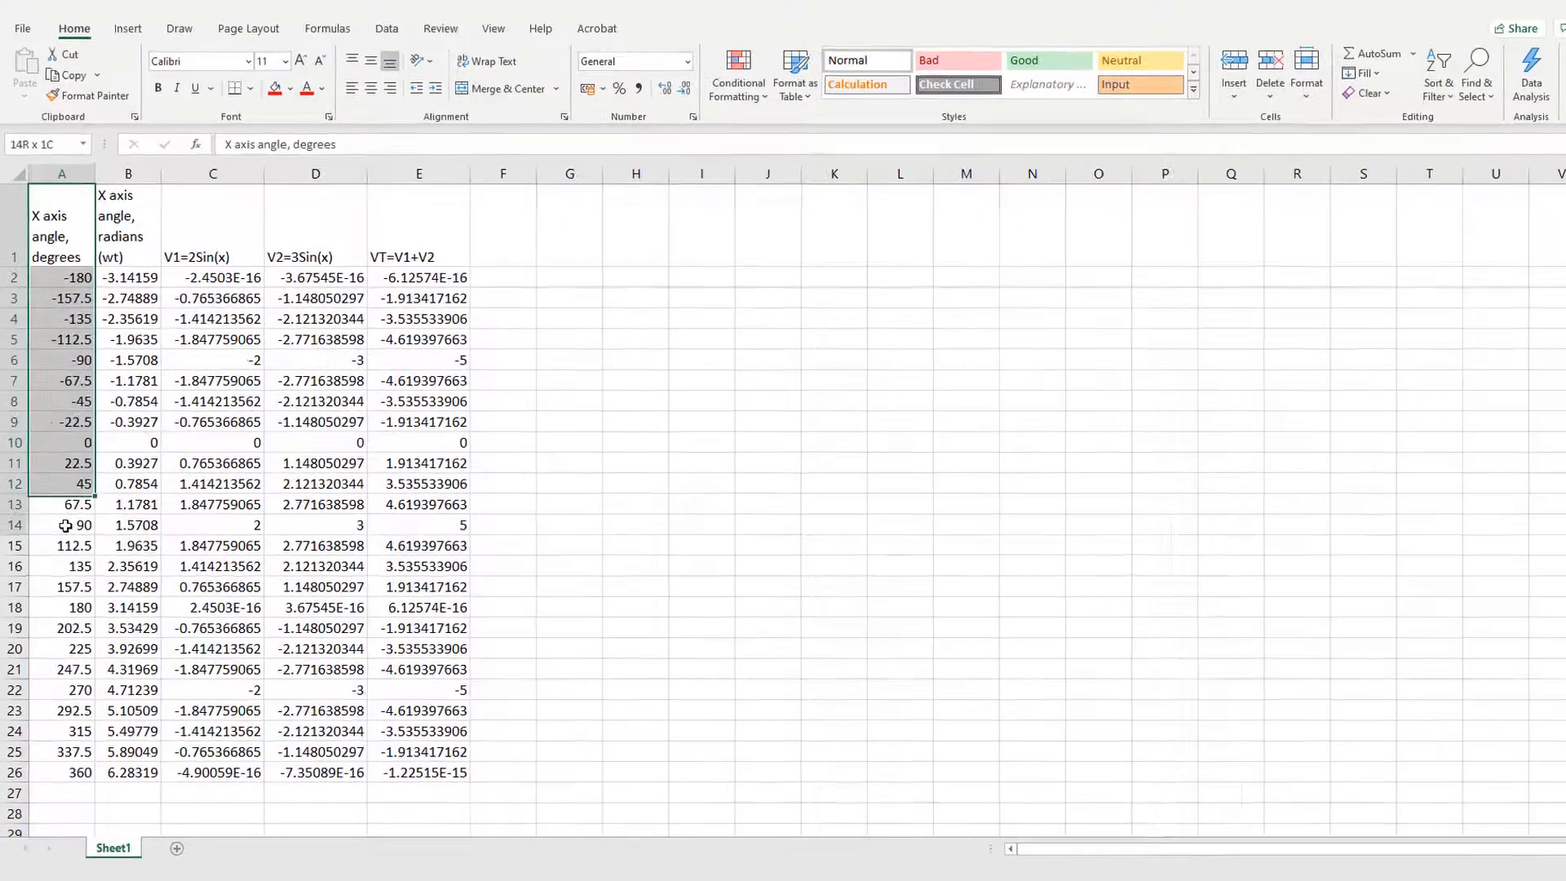
Step: Insert a scatter chart with smooth lines and no markers plotting V1 (C1:C26) against the angles in degrees (A1:A26)
{"action": "left_click_drag", "start_coordinate": [81, 619], "coordinate": [76, 736]}
{"action": "left_click_drag", "start_coordinate": [85, 798], "coordinate": [85, 803]}
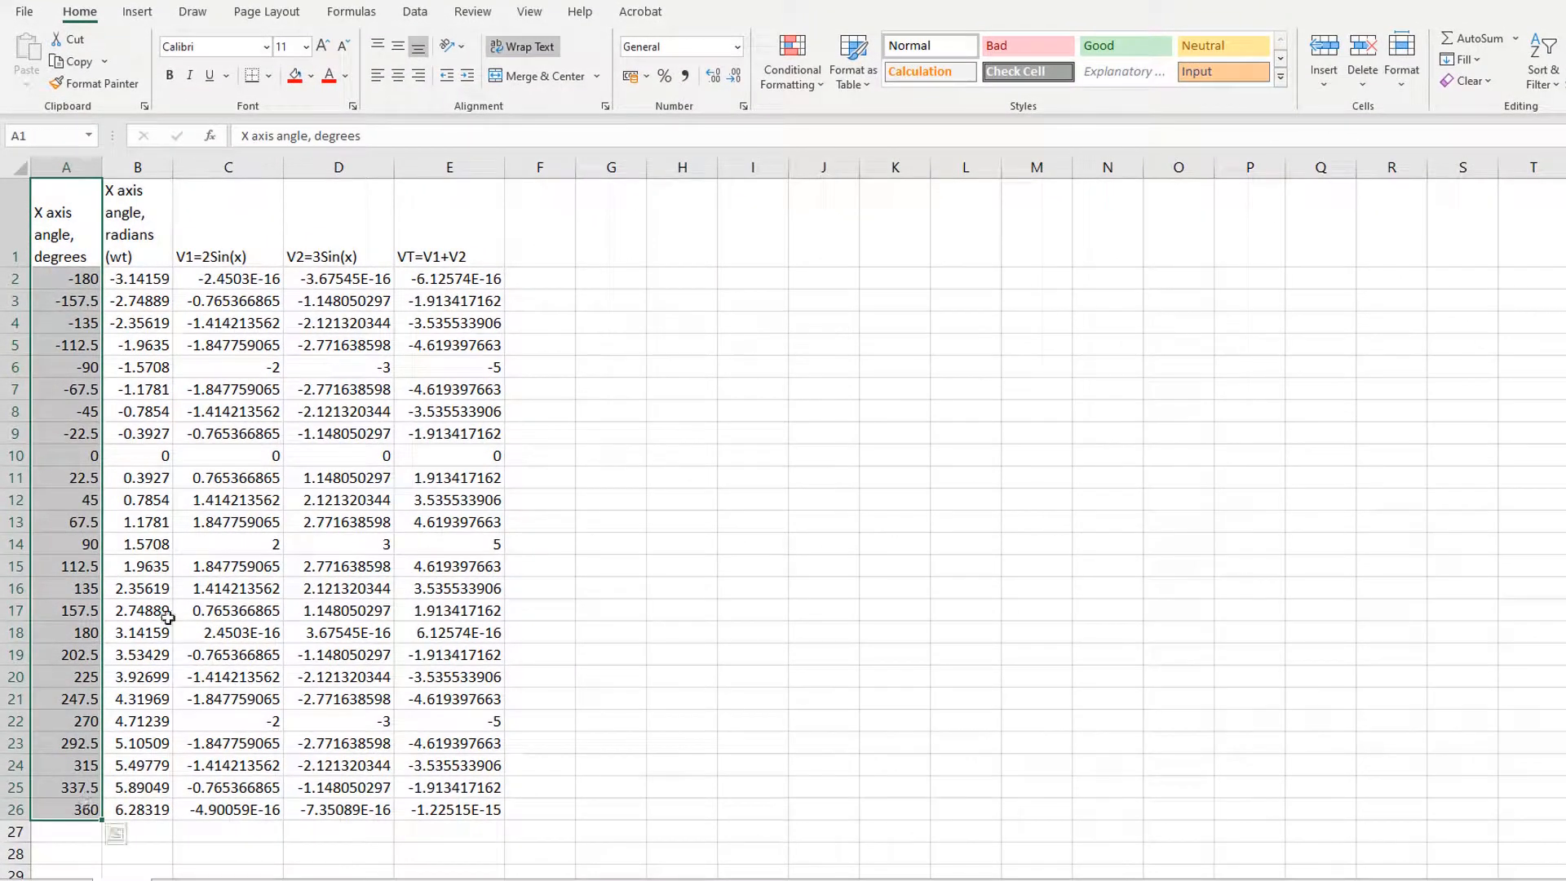
{"action": "left_click_drag", "start_coordinate": [228, 231], "coordinate": [242, 807], "text": "ctrl"}
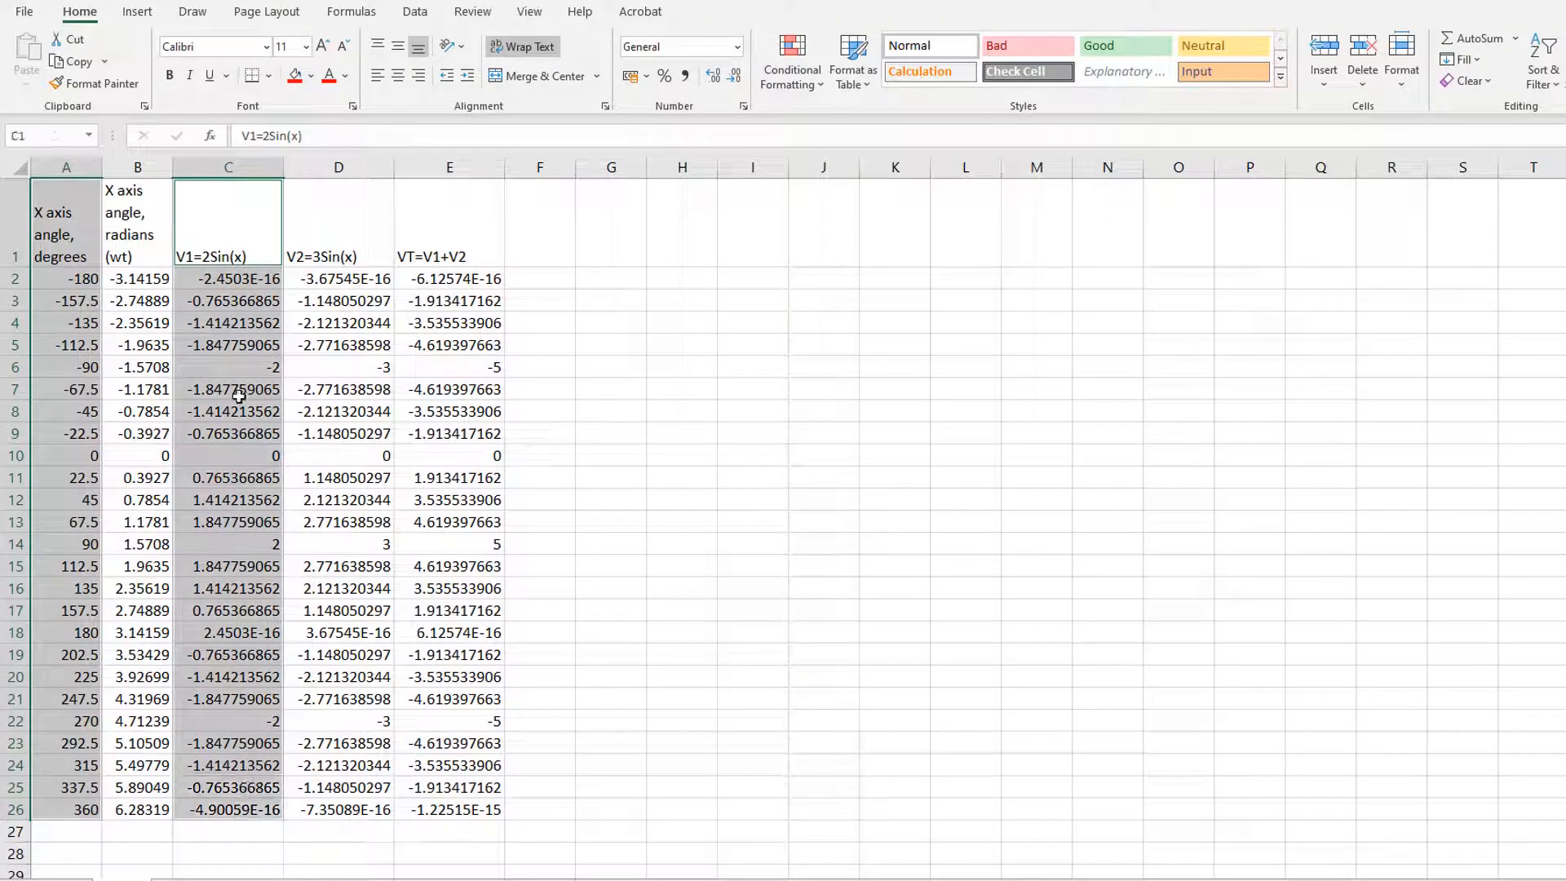
{"action": "left_click", "coordinate": [138, 13]}
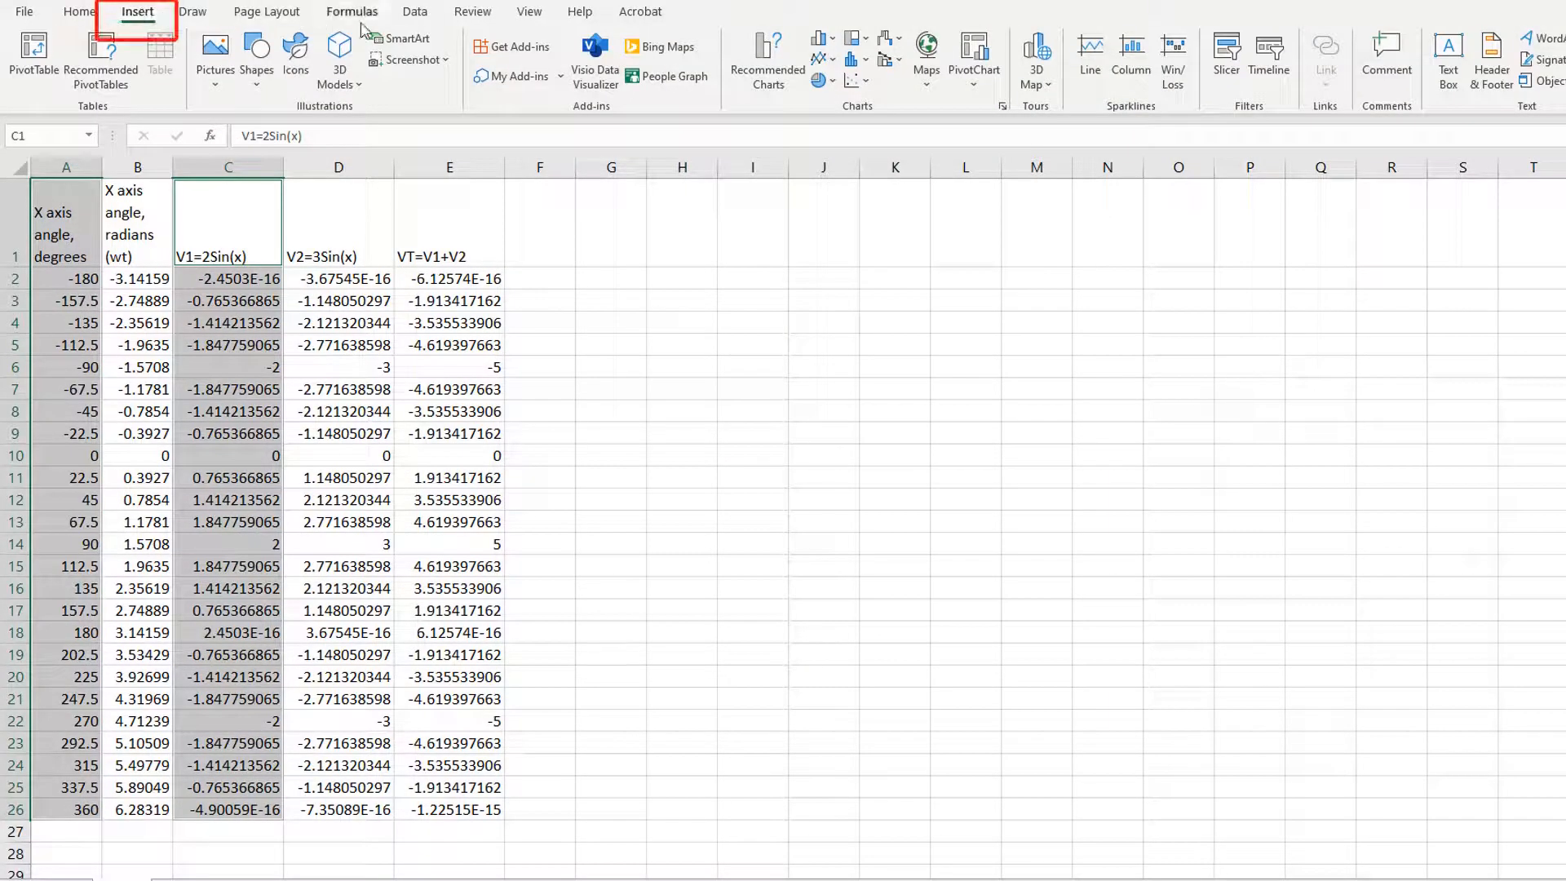
{"action": "left_click", "coordinate": [865, 89]}
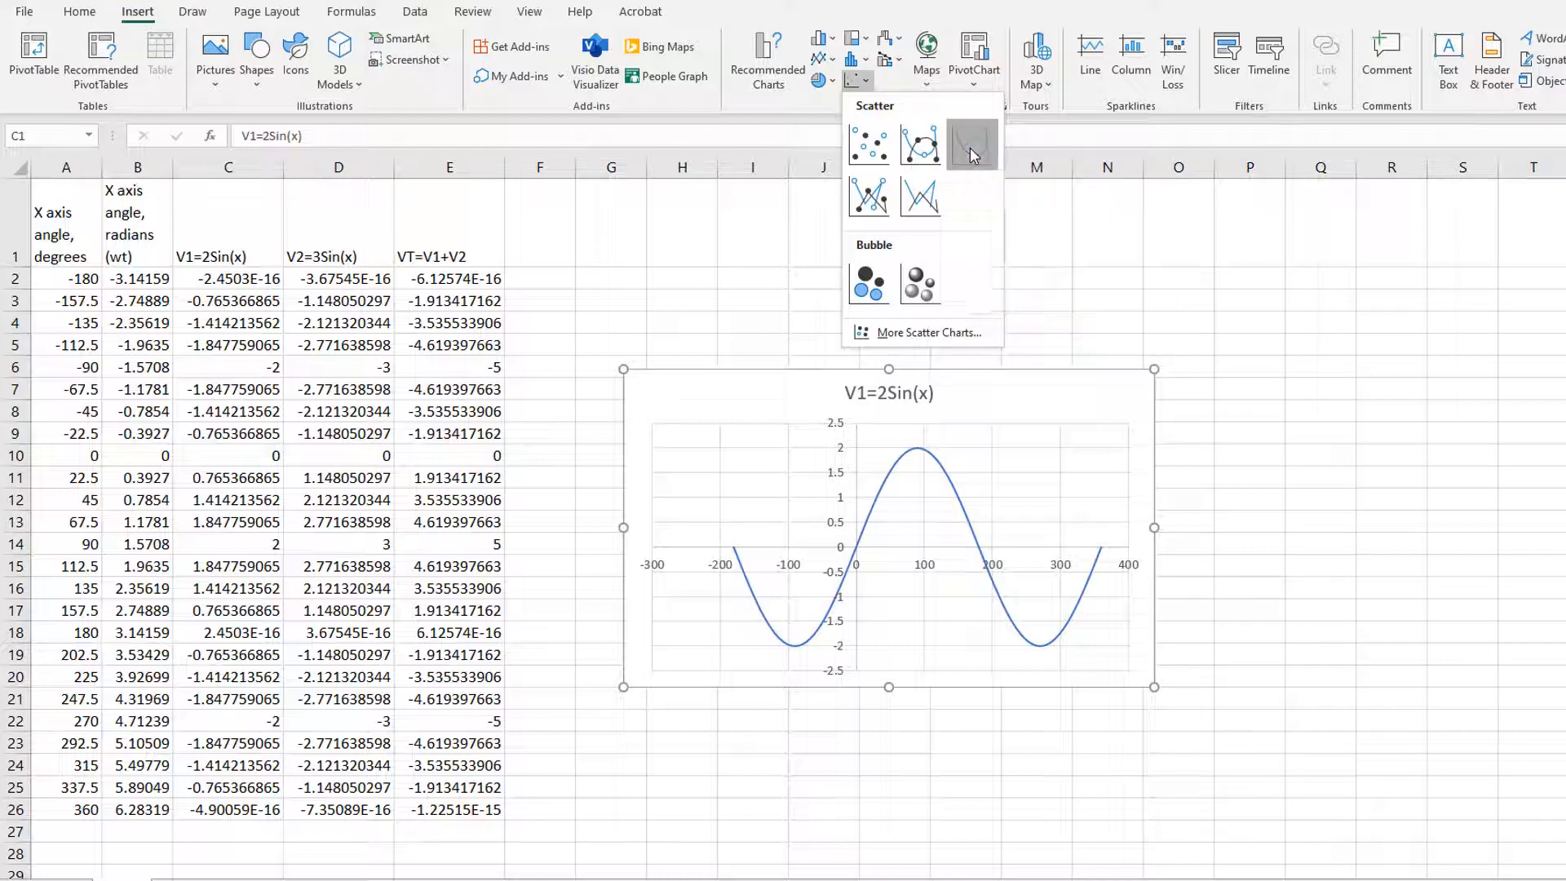
{"action": "left_click", "coordinate": [970, 151]}
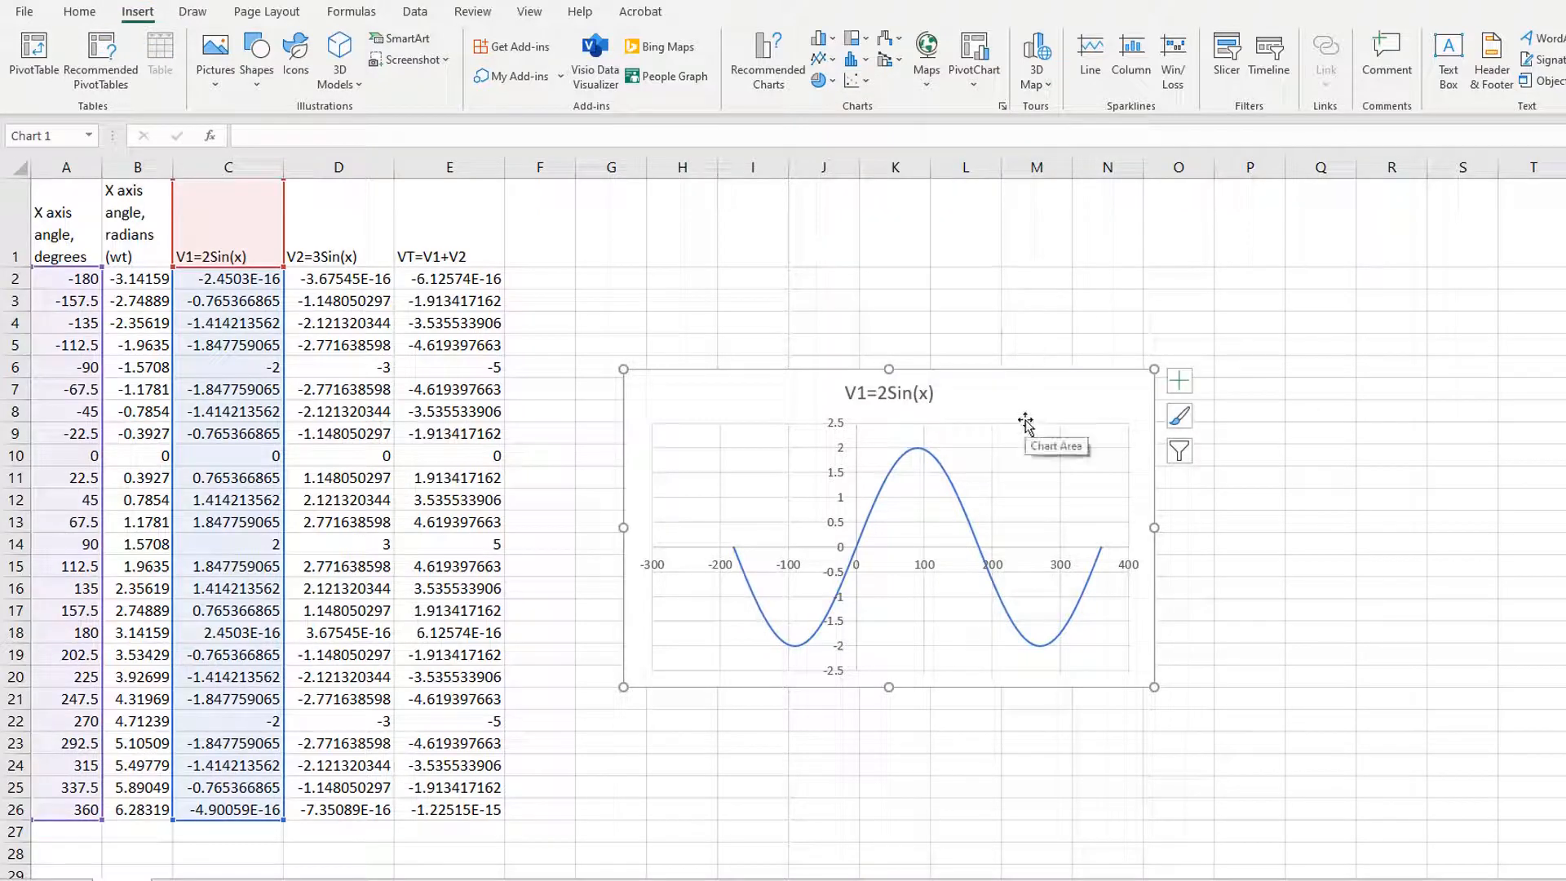
Step: Place the V1 chart beside the data table and enlarge it to reach about row 24
{"action": "left_click_drag", "start_coordinate": [1024, 419], "coordinate": [919, 273]}
{"action": "left_click_drag", "start_coordinate": [1047, 541], "coordinate": [1298, 763]}
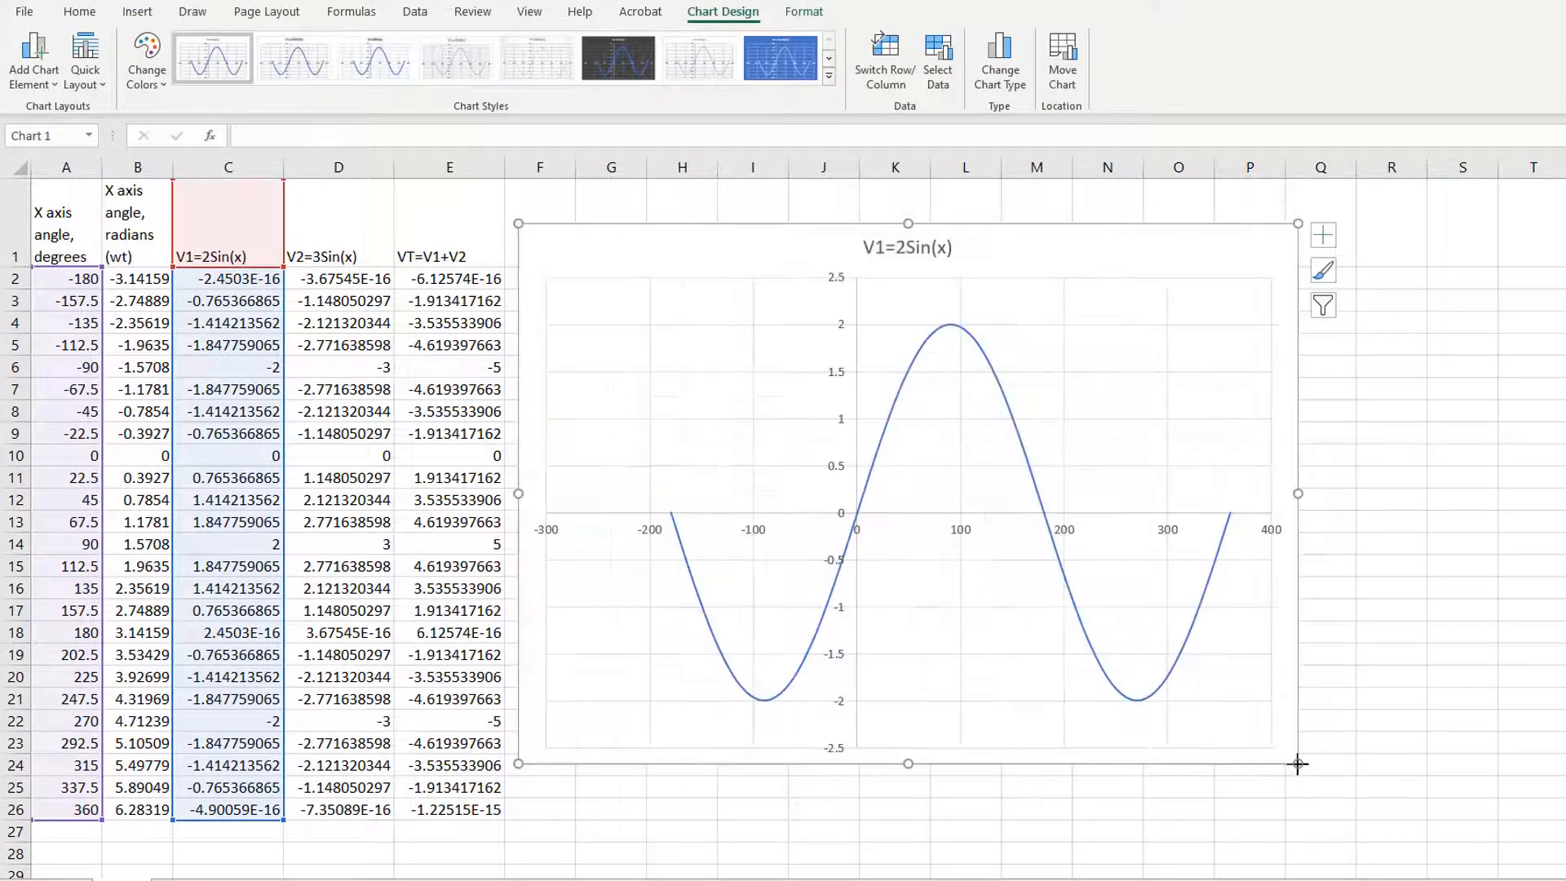
{"action": "mouse_move", "coordinate": [674, 522]}
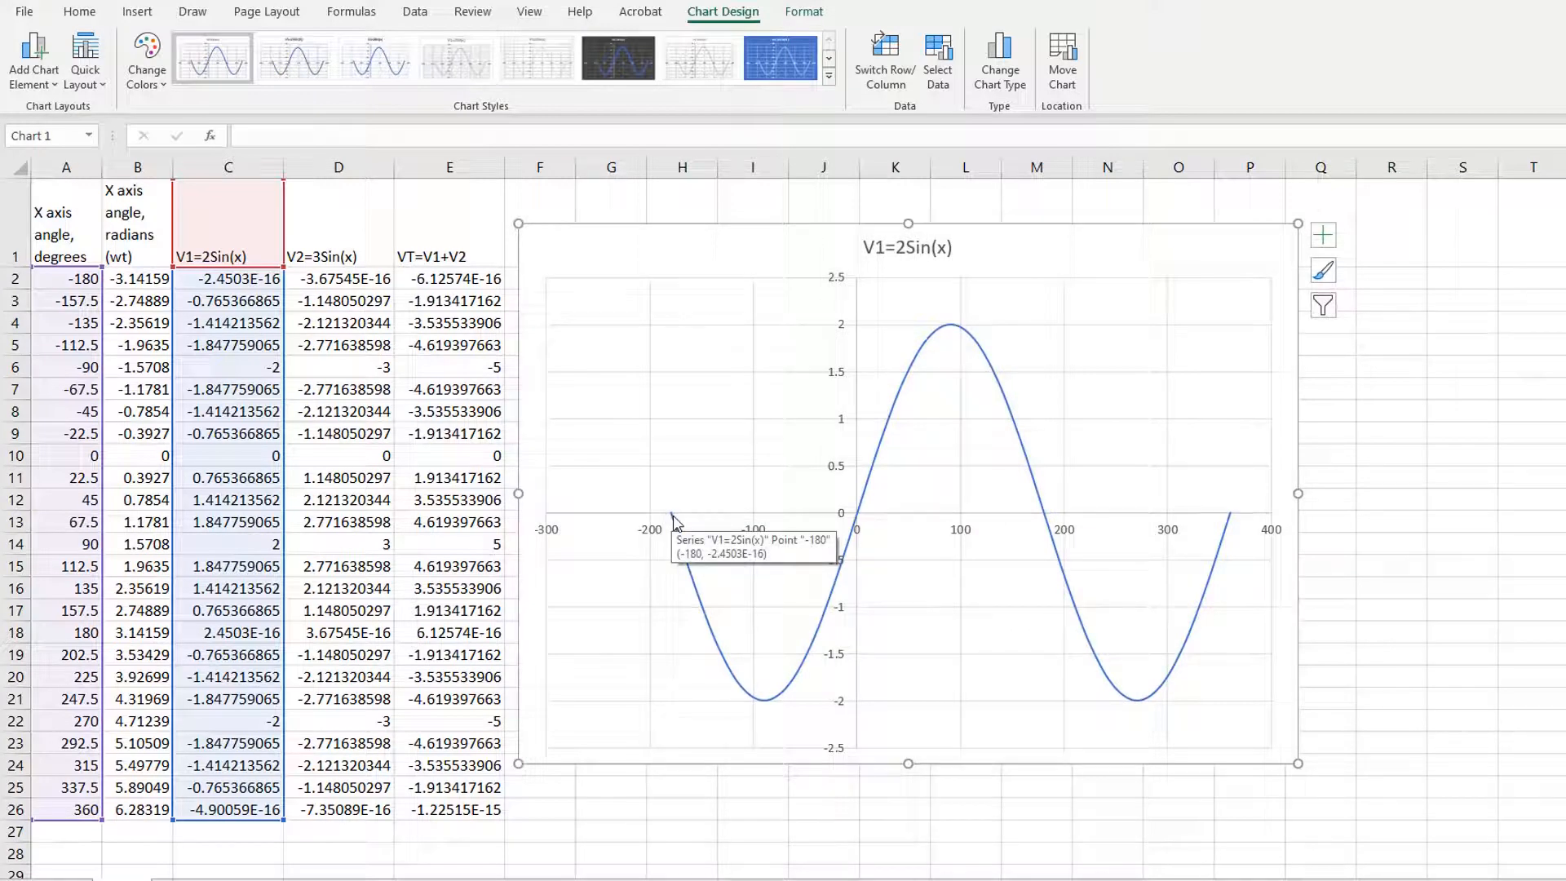
{"action": "mouse_move", "coordinate": [1233, 521]}
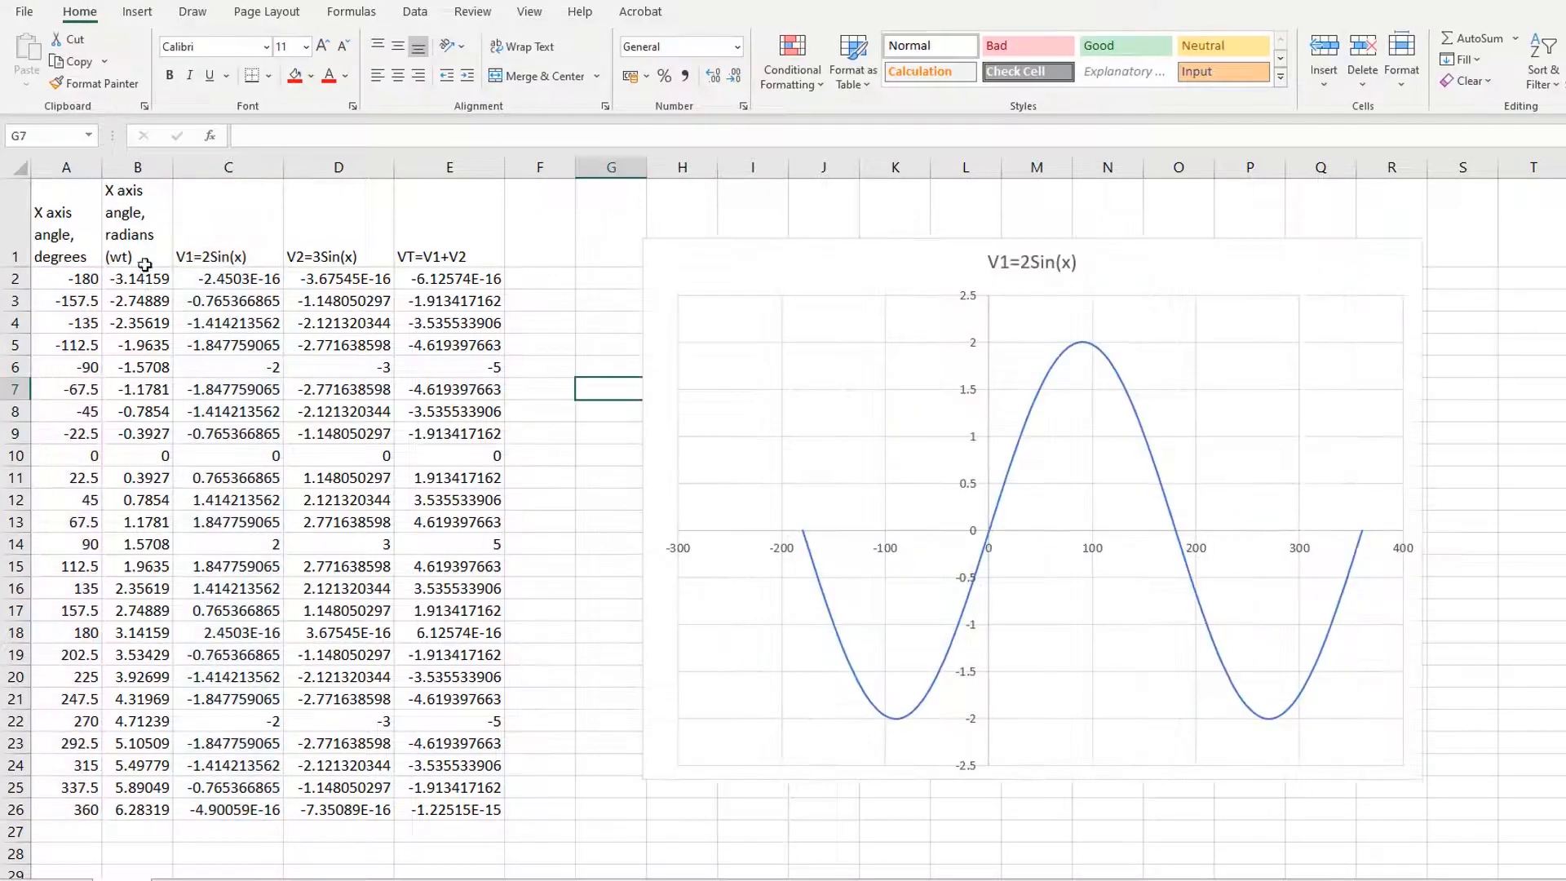
Step: Insert a second smooth-line scatter chart without markers plotting V1 against the angles in radians, using B1:C26
{"action": "left_click_drag", "start_coordinate": [126, 228], "coordinate": [230, 807]}
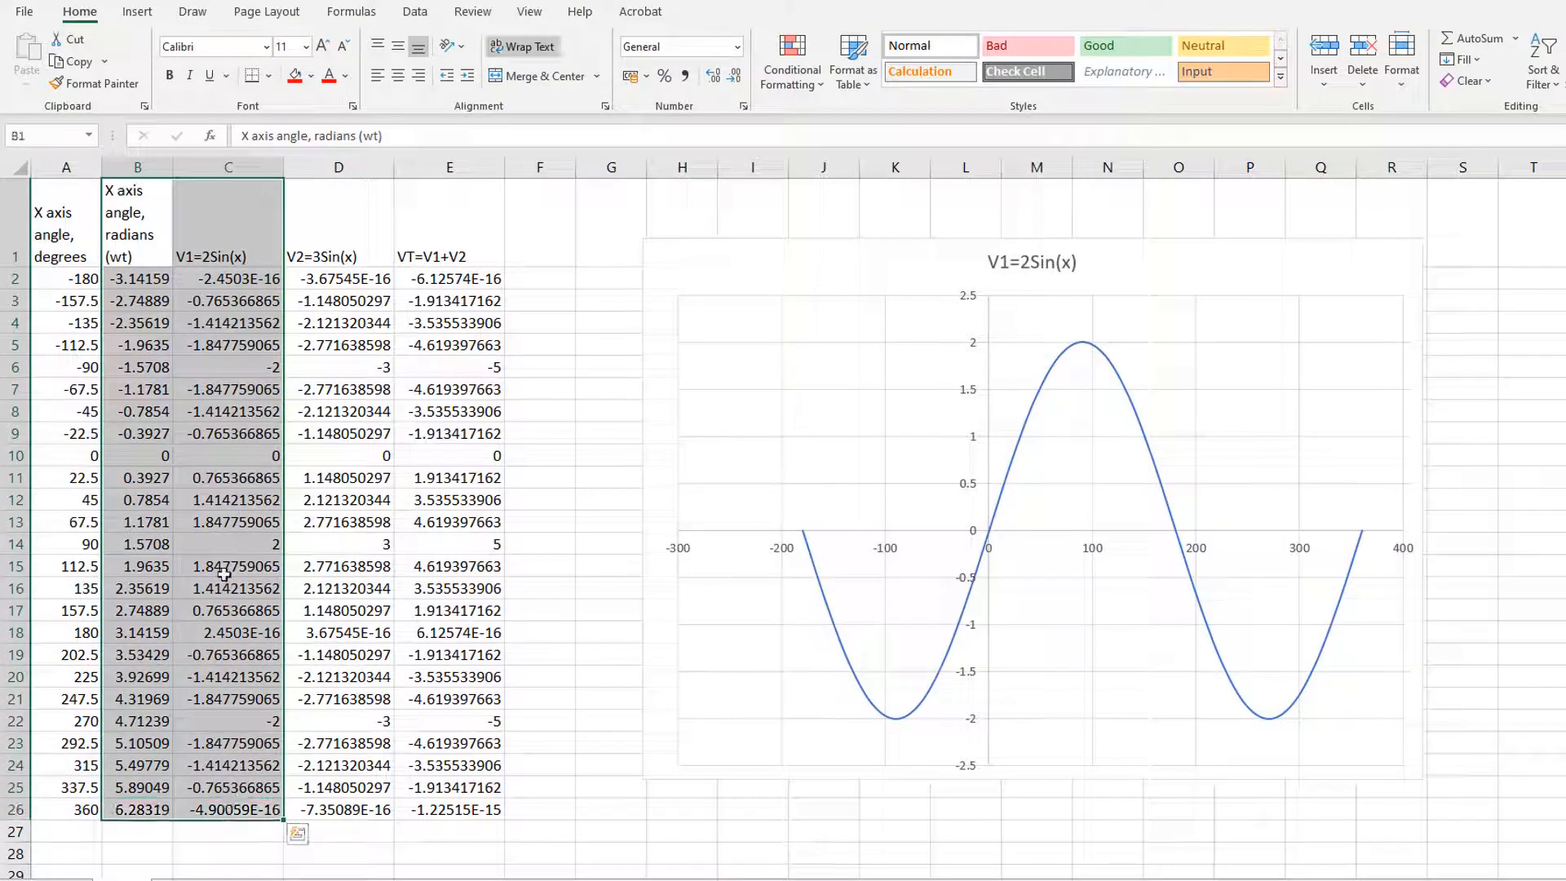
{"action": "left_click", "coordinate": [138, 11]}
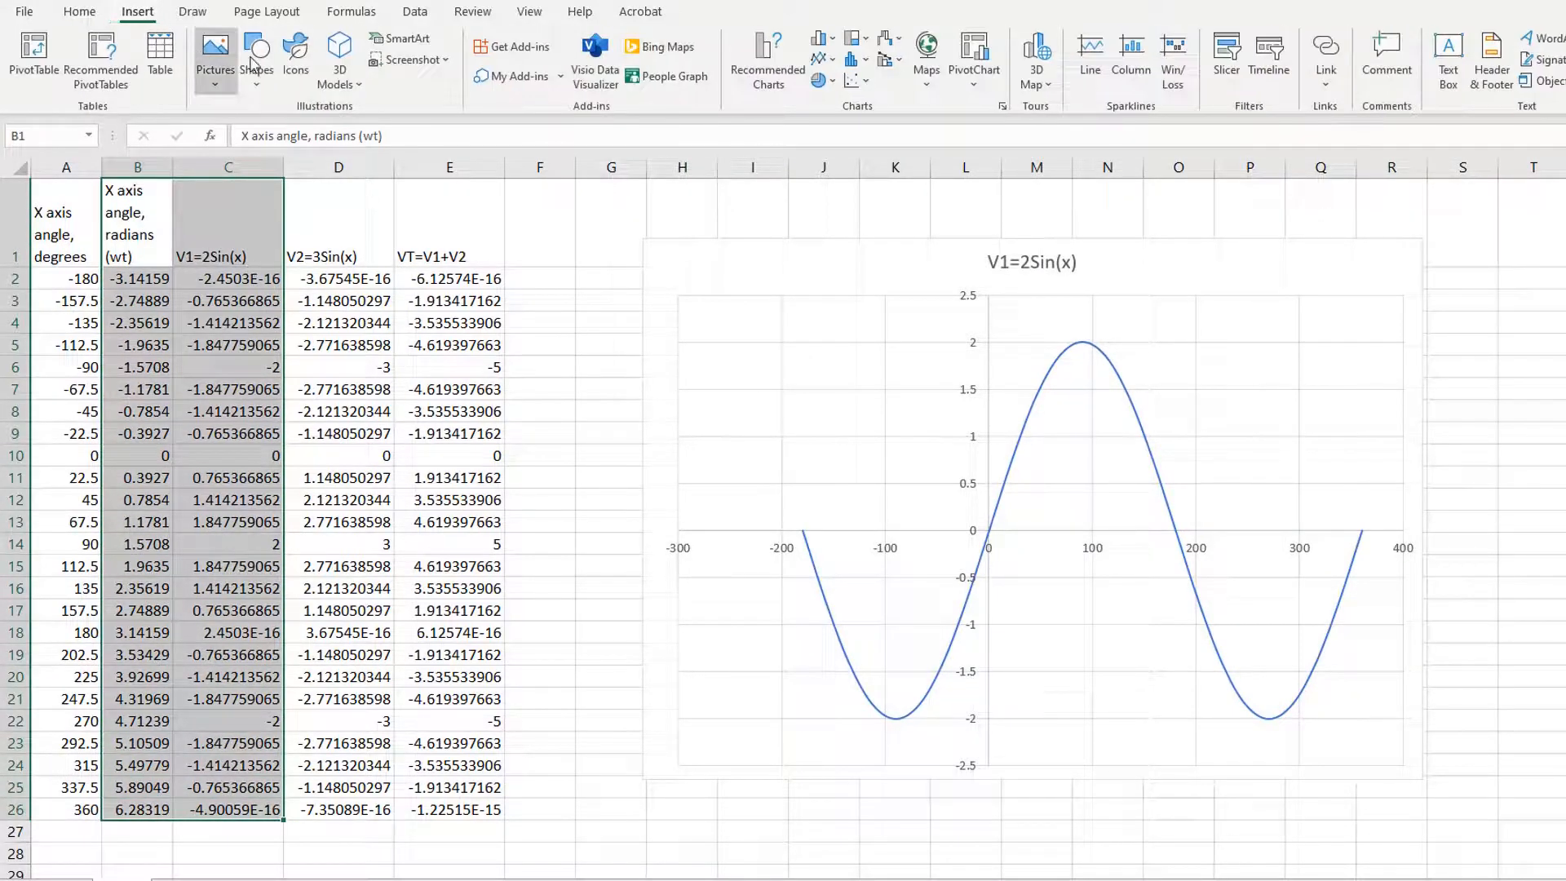
{"action": "left_click", "coordinate": [851, 82]}
{"action": "left_click", "coordinate": [967, 145]}
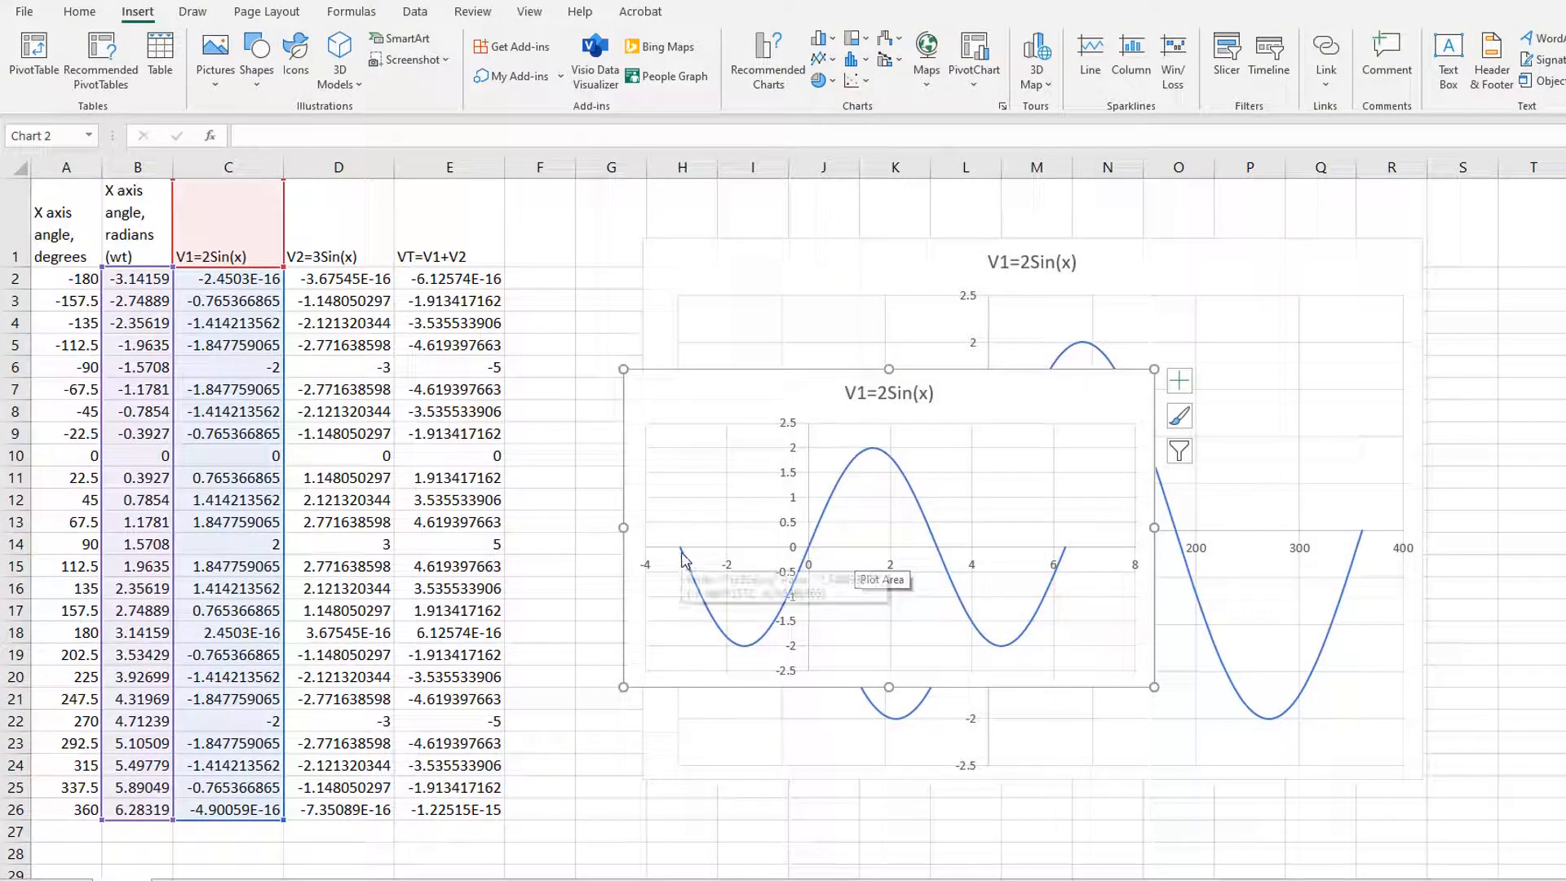
{"action": "mouse_move", "coordinate": [685, 560]}
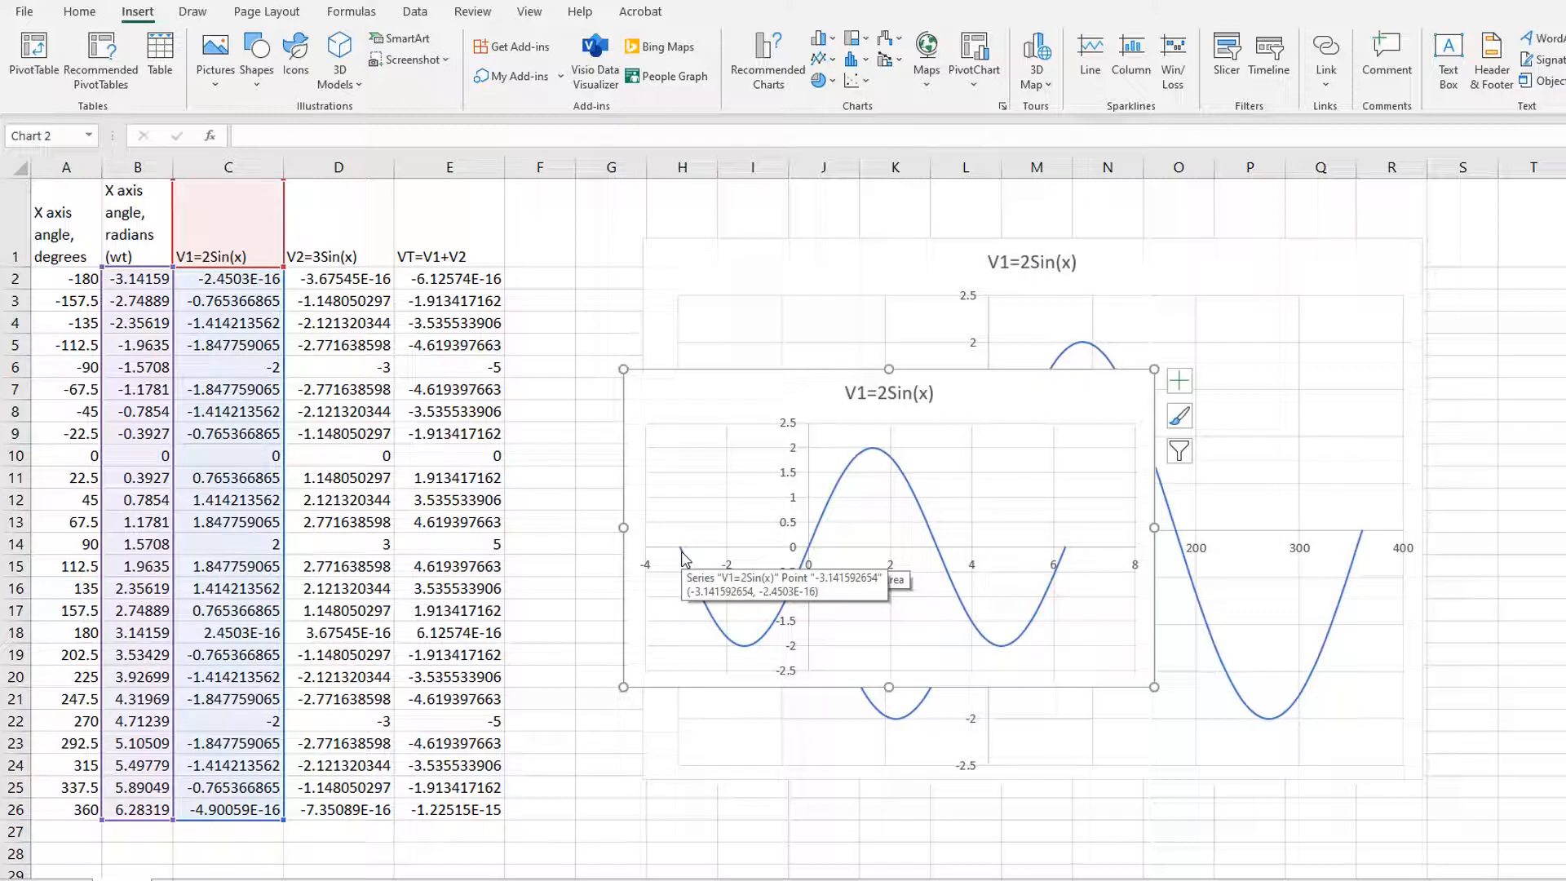
{"action": "mouse_move", "coordinate": [1066, 552]}
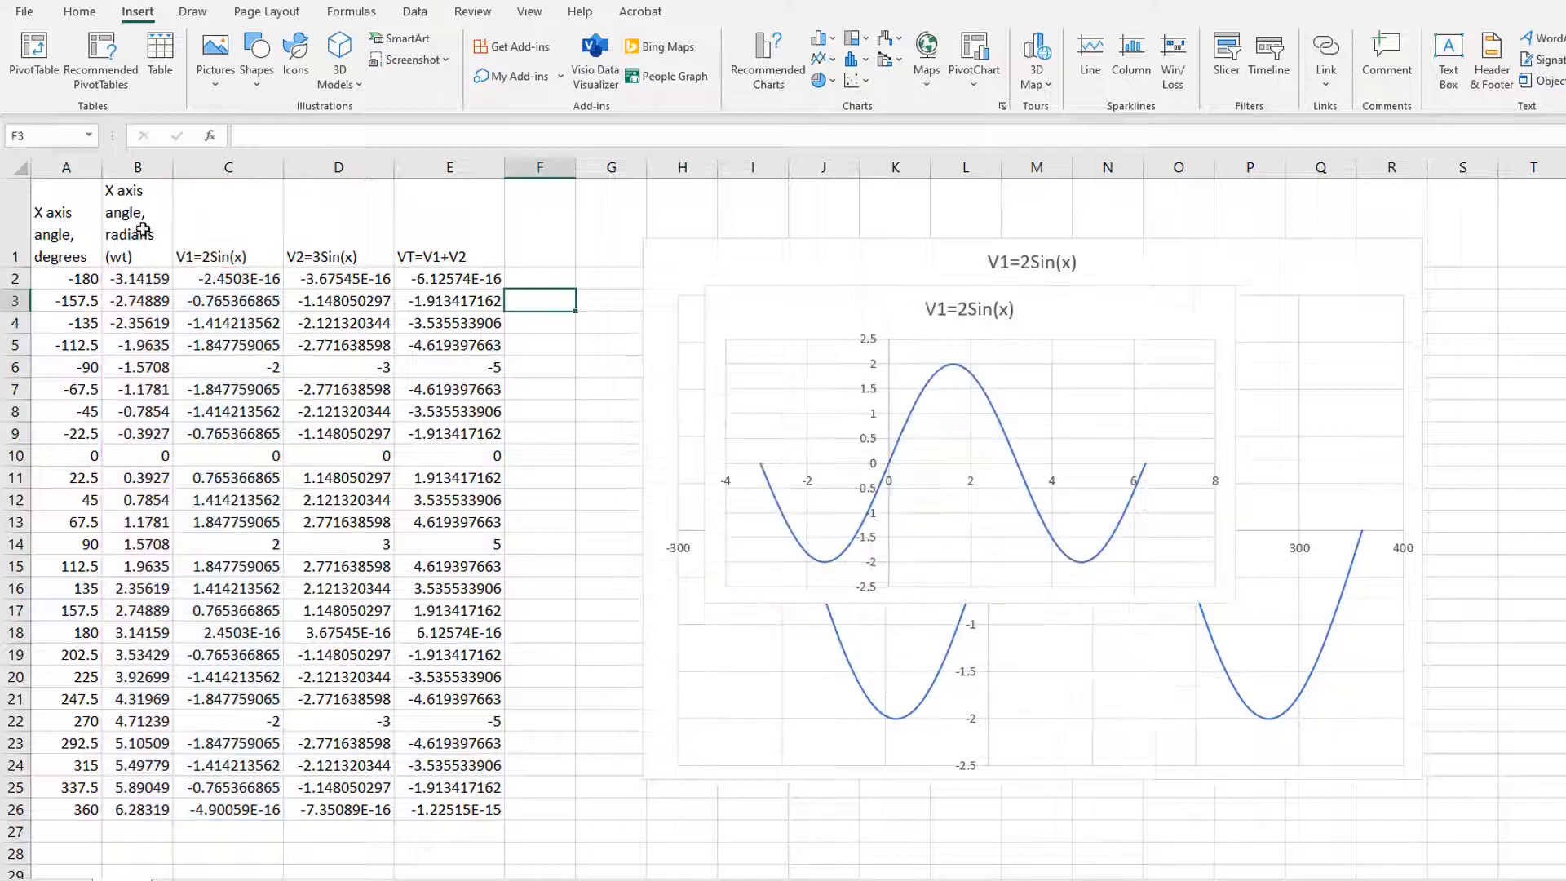
Step: Insert a smooth-line scatter chart of V1, V2 and VT against radians from B1:E26, then place it beside the table and enlarge it
{"action": "left_click_drag", "start_coordinate": [134, 228], "coordinate": [458, 807]}
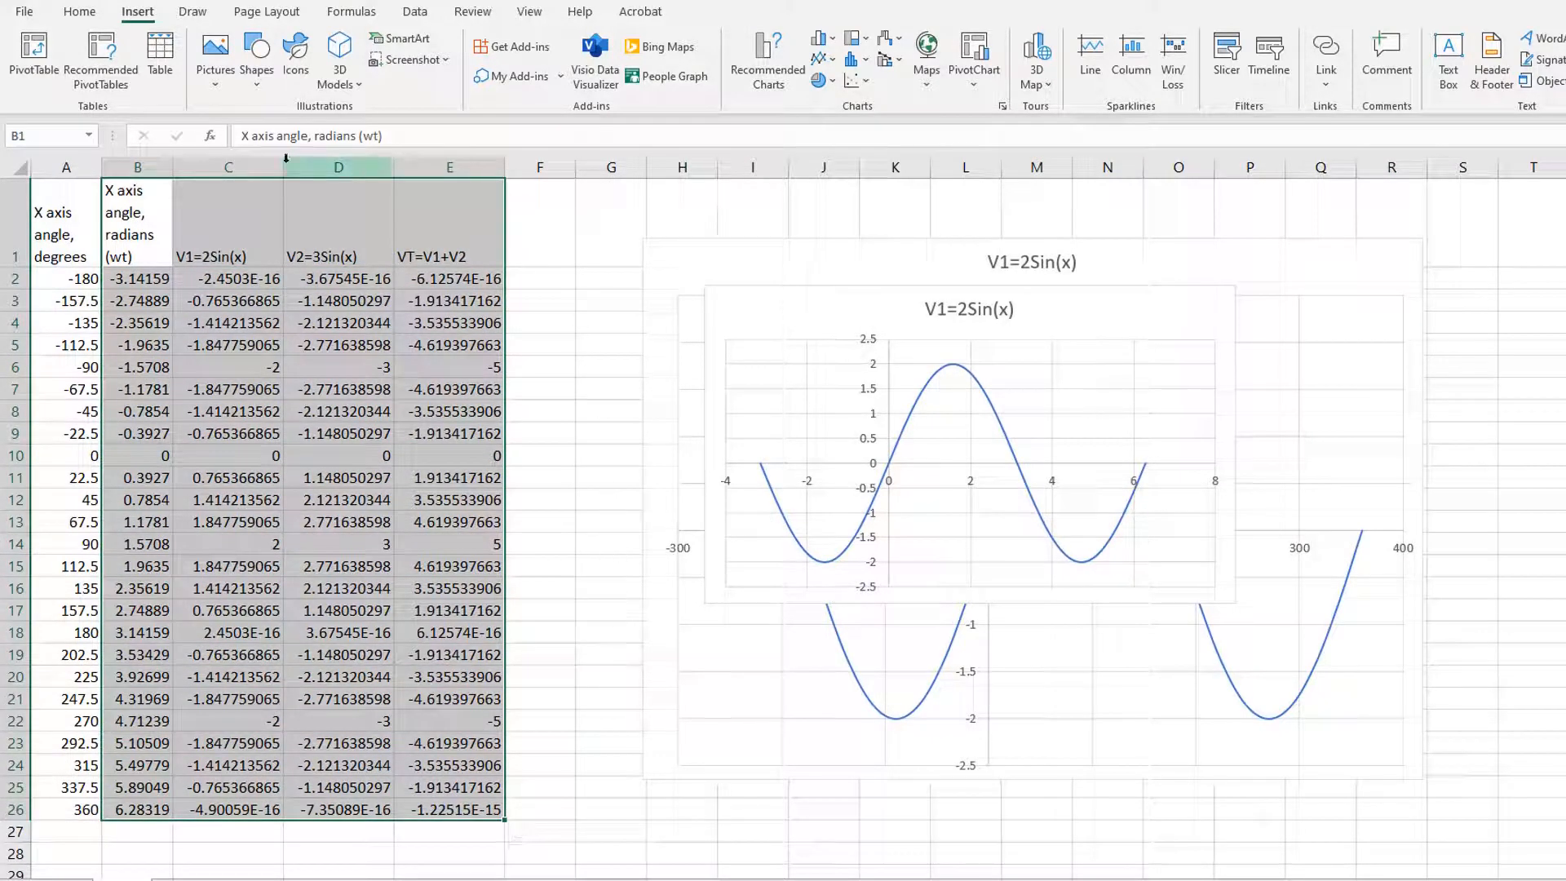
{"action": "left_click", "coordinate": [855, 80]}
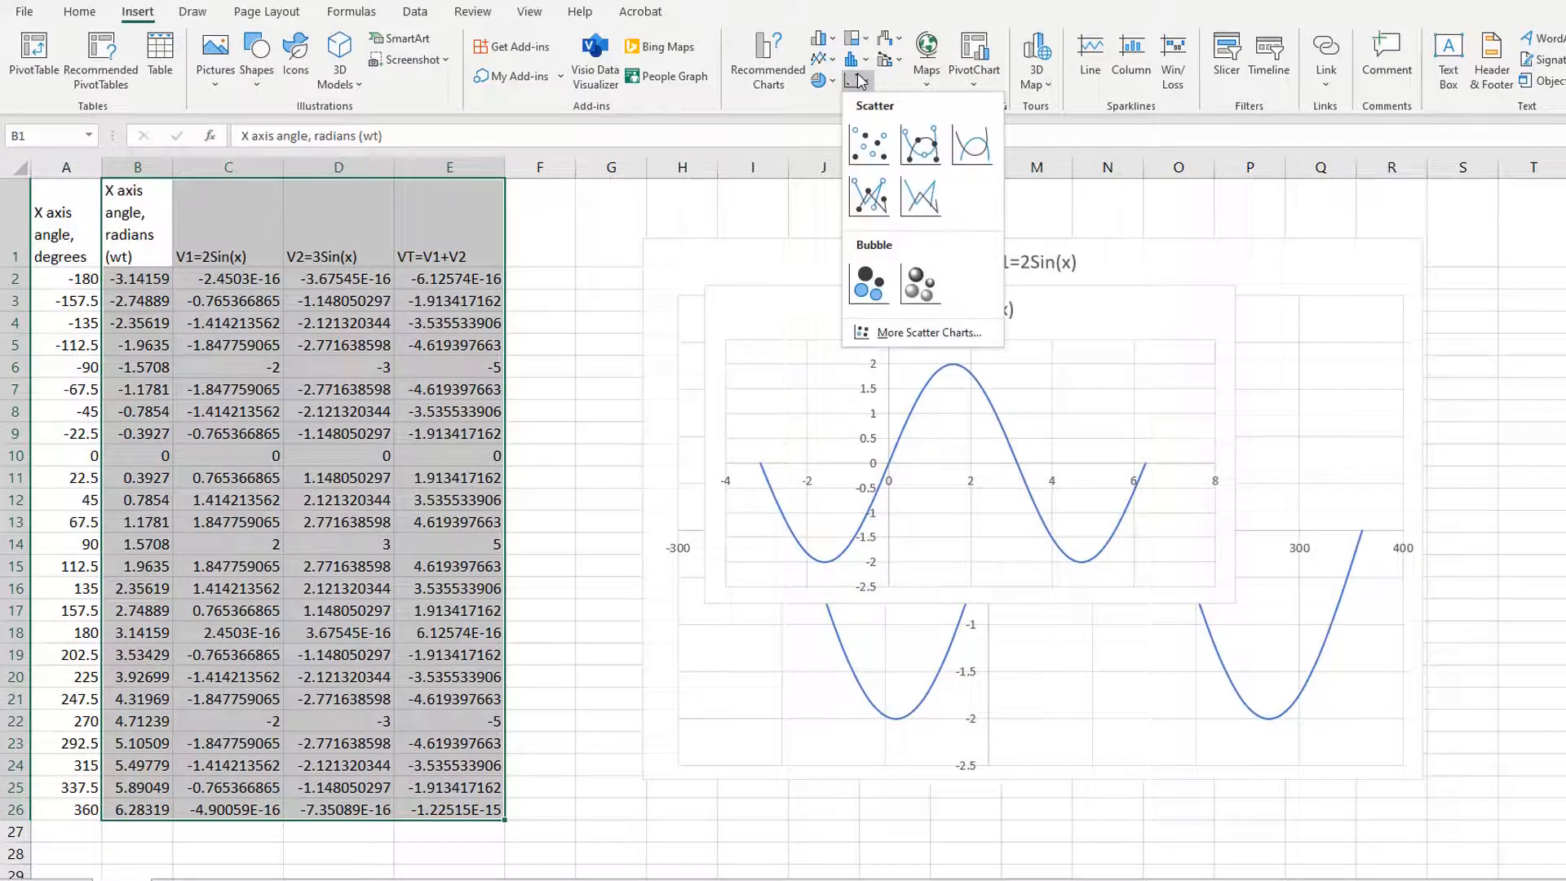
{"action": "left_click", "coordinate": [966, 135]}
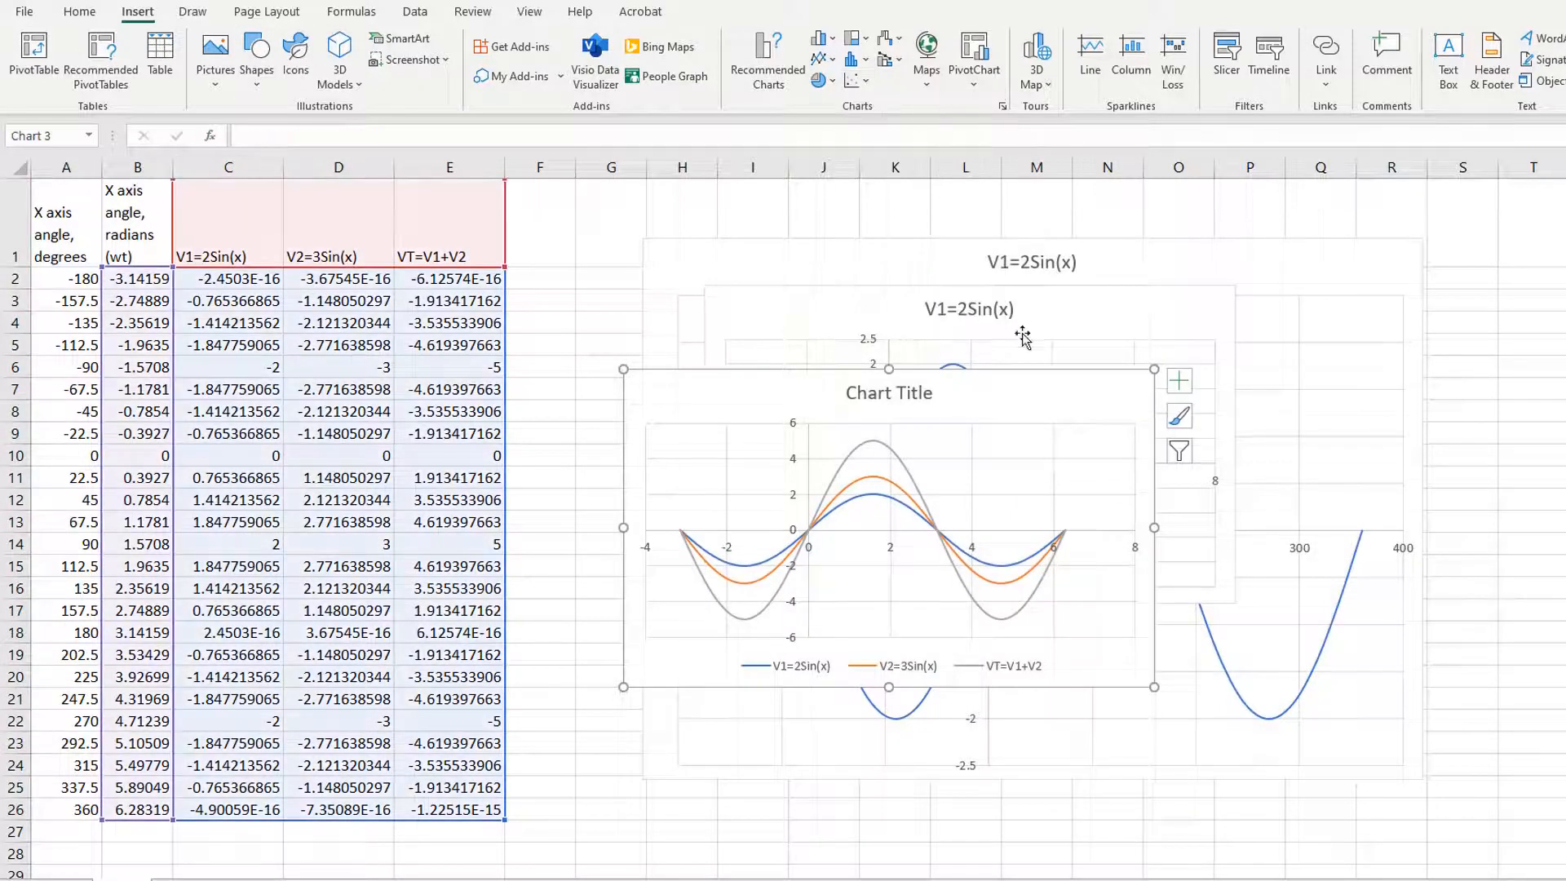
{"action": "left_click_drag", "start_coordinate": [1052, 391], "coordinate": [942, 291]}
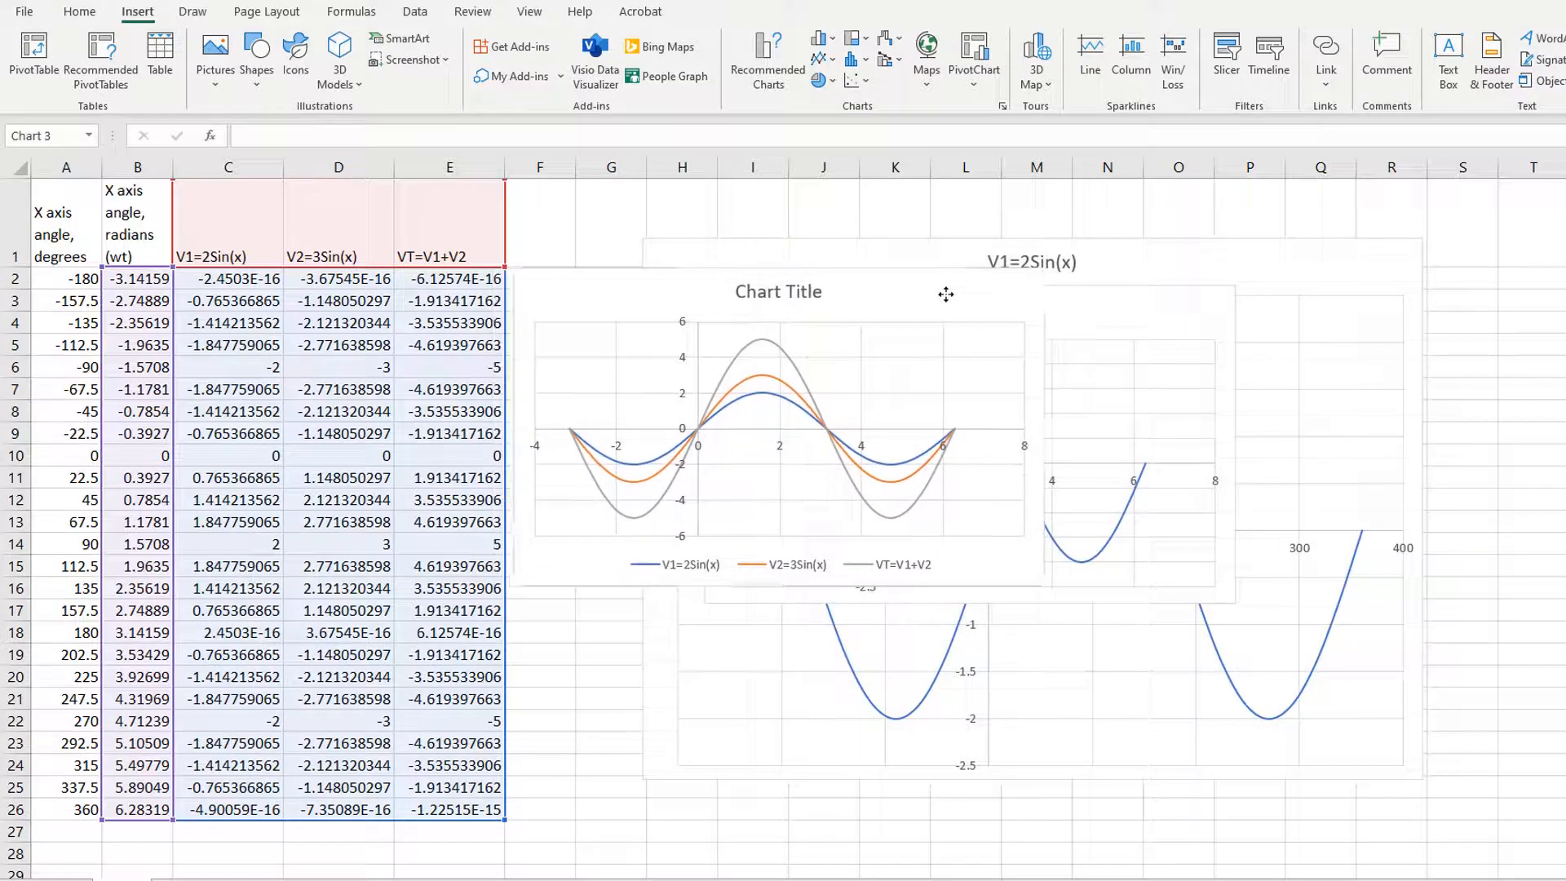
{"action": "left_click_drag", "start_coordinate": [1044, 584], "coordinate": [1382, 826]}
Step: Change the title of the three-wave chart to VT=V1+V2
{"action": "triple_click", "coordinate": [938, 292]}
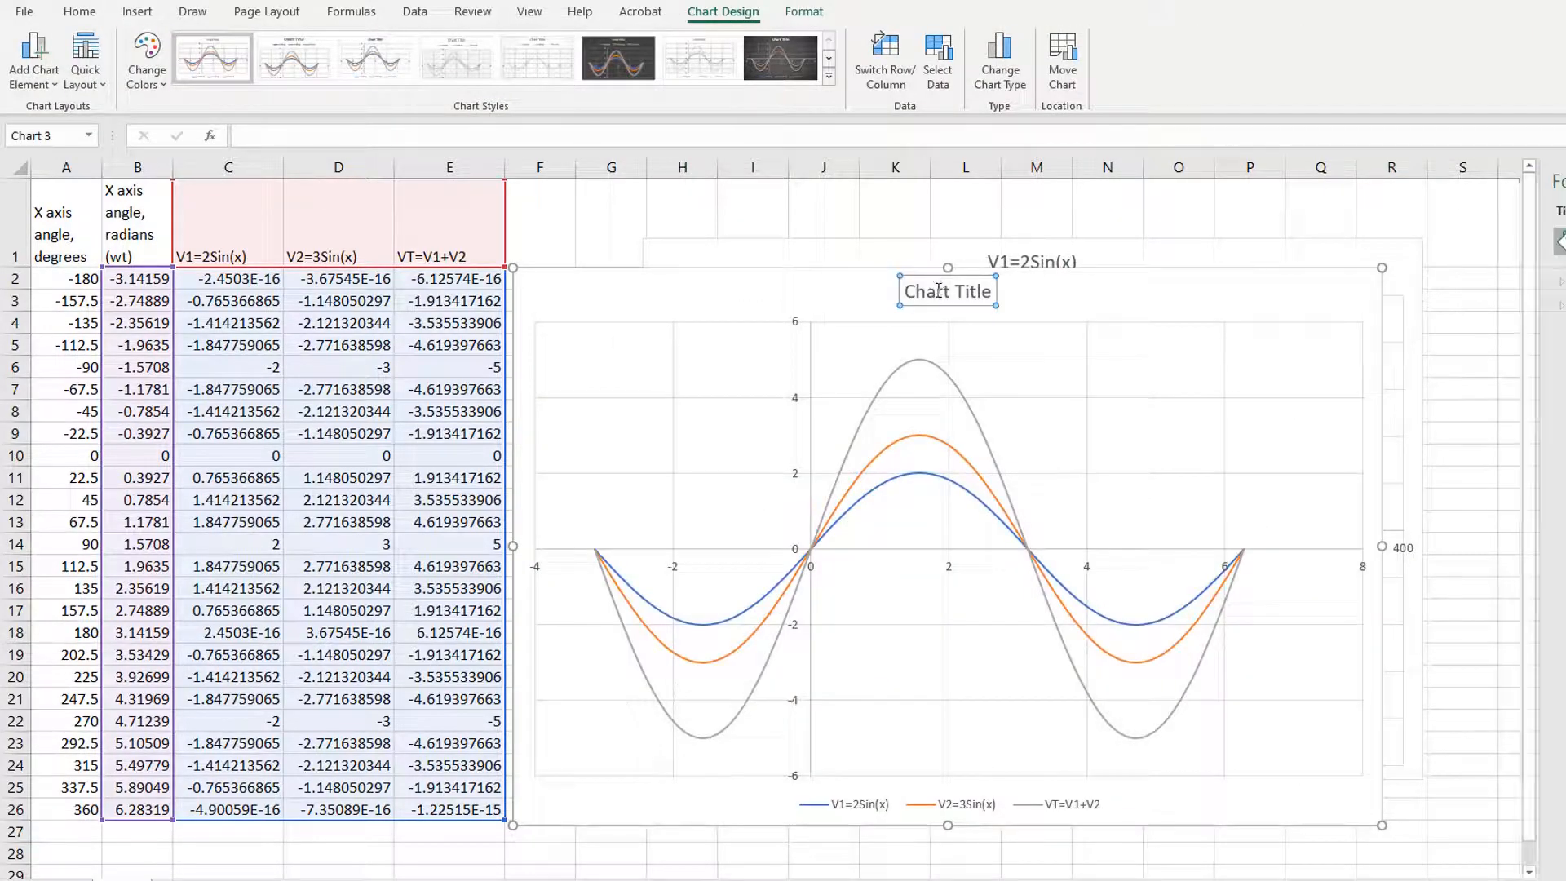
{"action": "type", "text": "VT"}
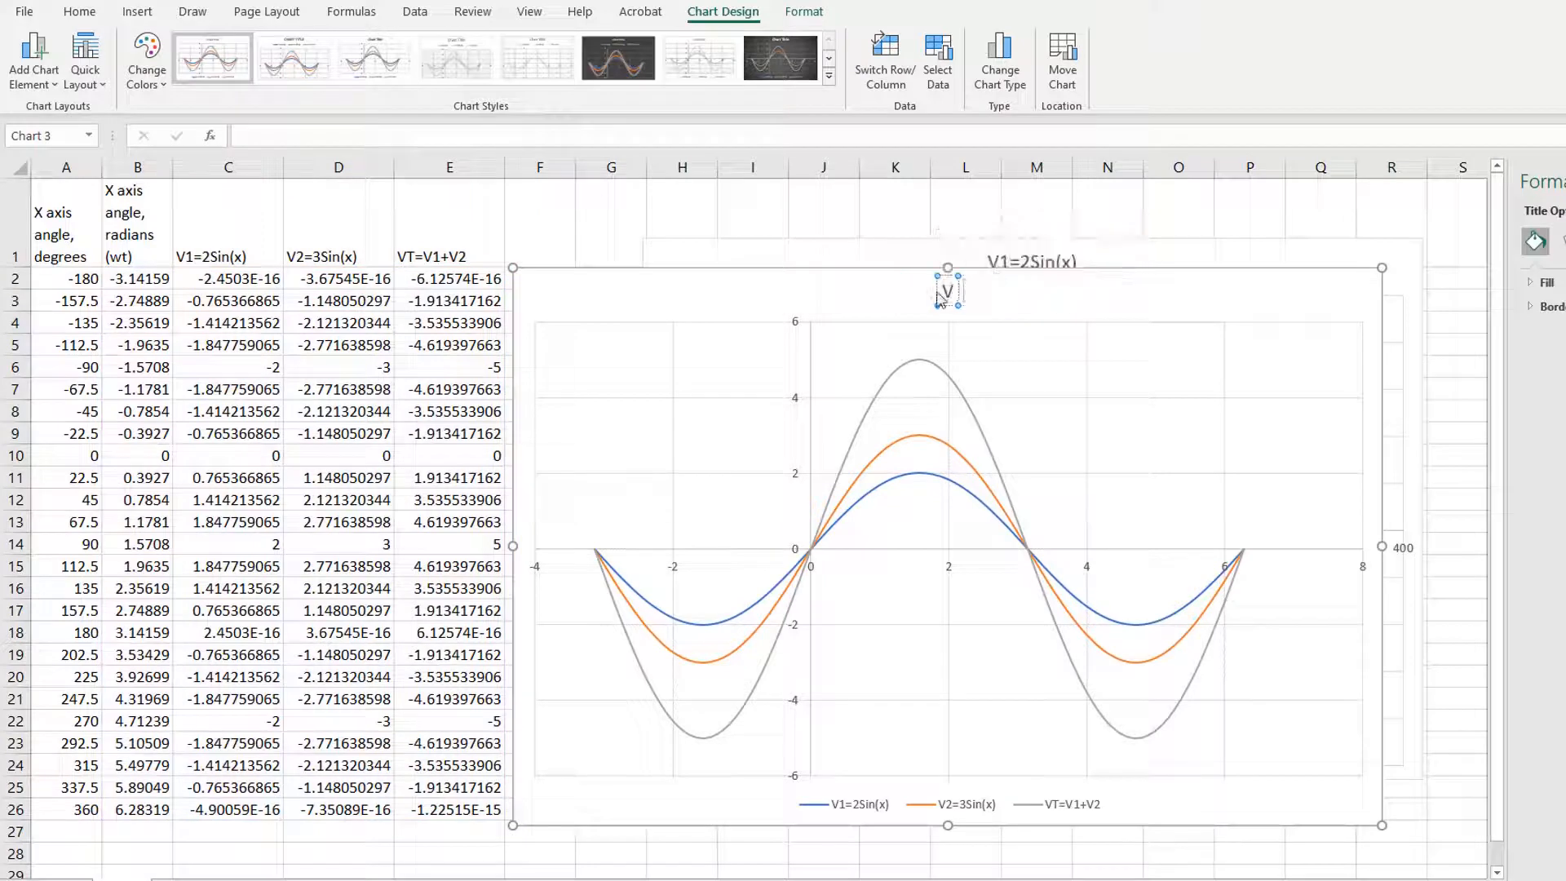
{"action": "type", "text": "V1"}
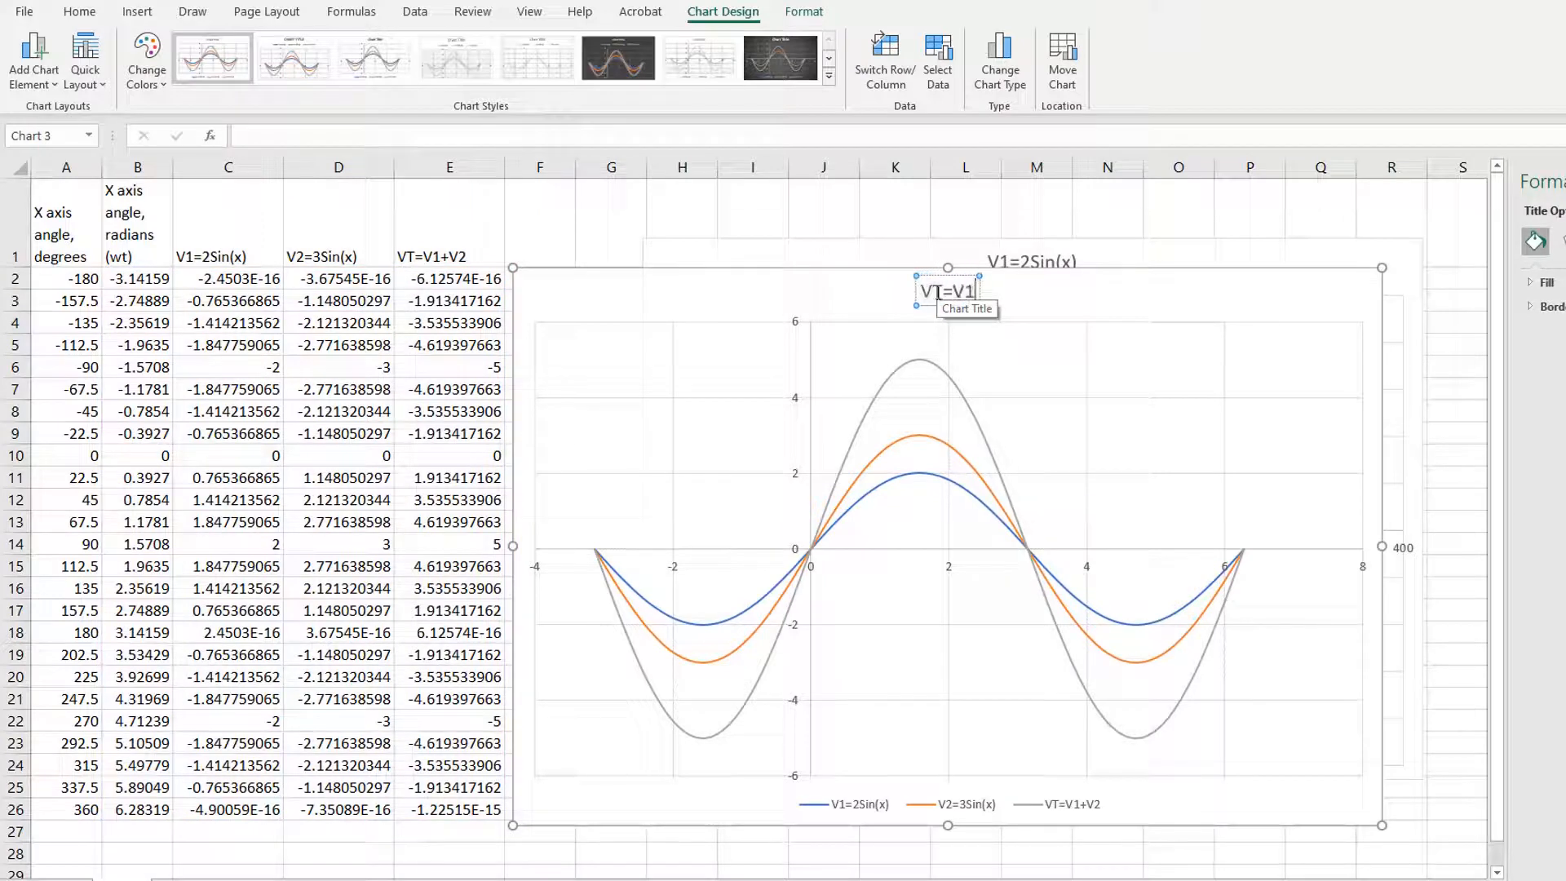
{"action": "type", "text": "+V2"}
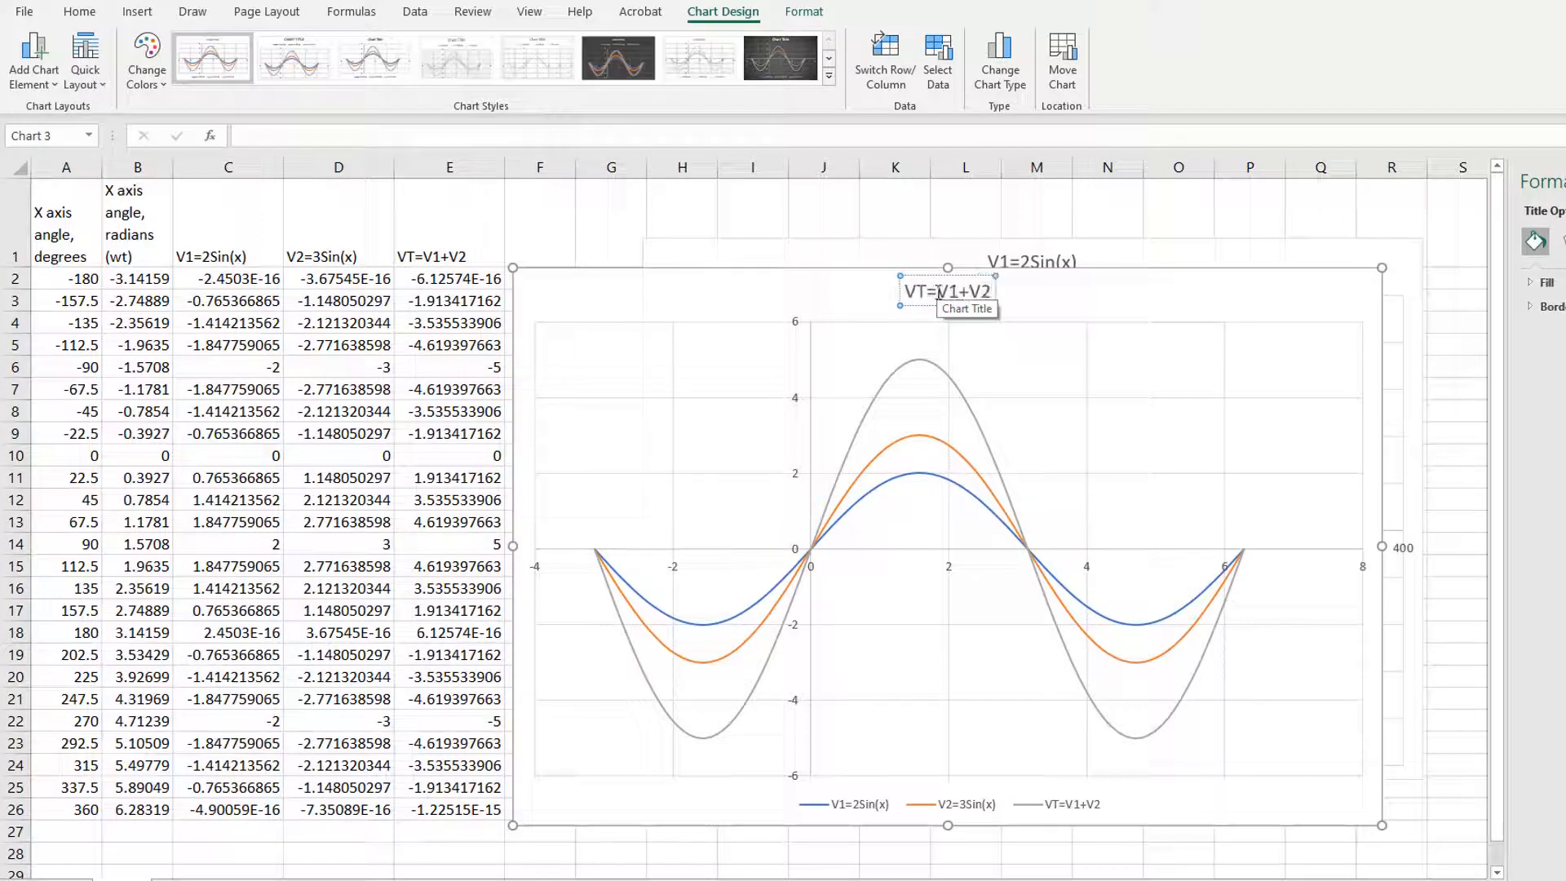
Step: Move the three-wave chart slightly higher beside the data table
{"action": "left_click_drag", "start_coordinate": [853, 280], "coordinate": [852, 238]}
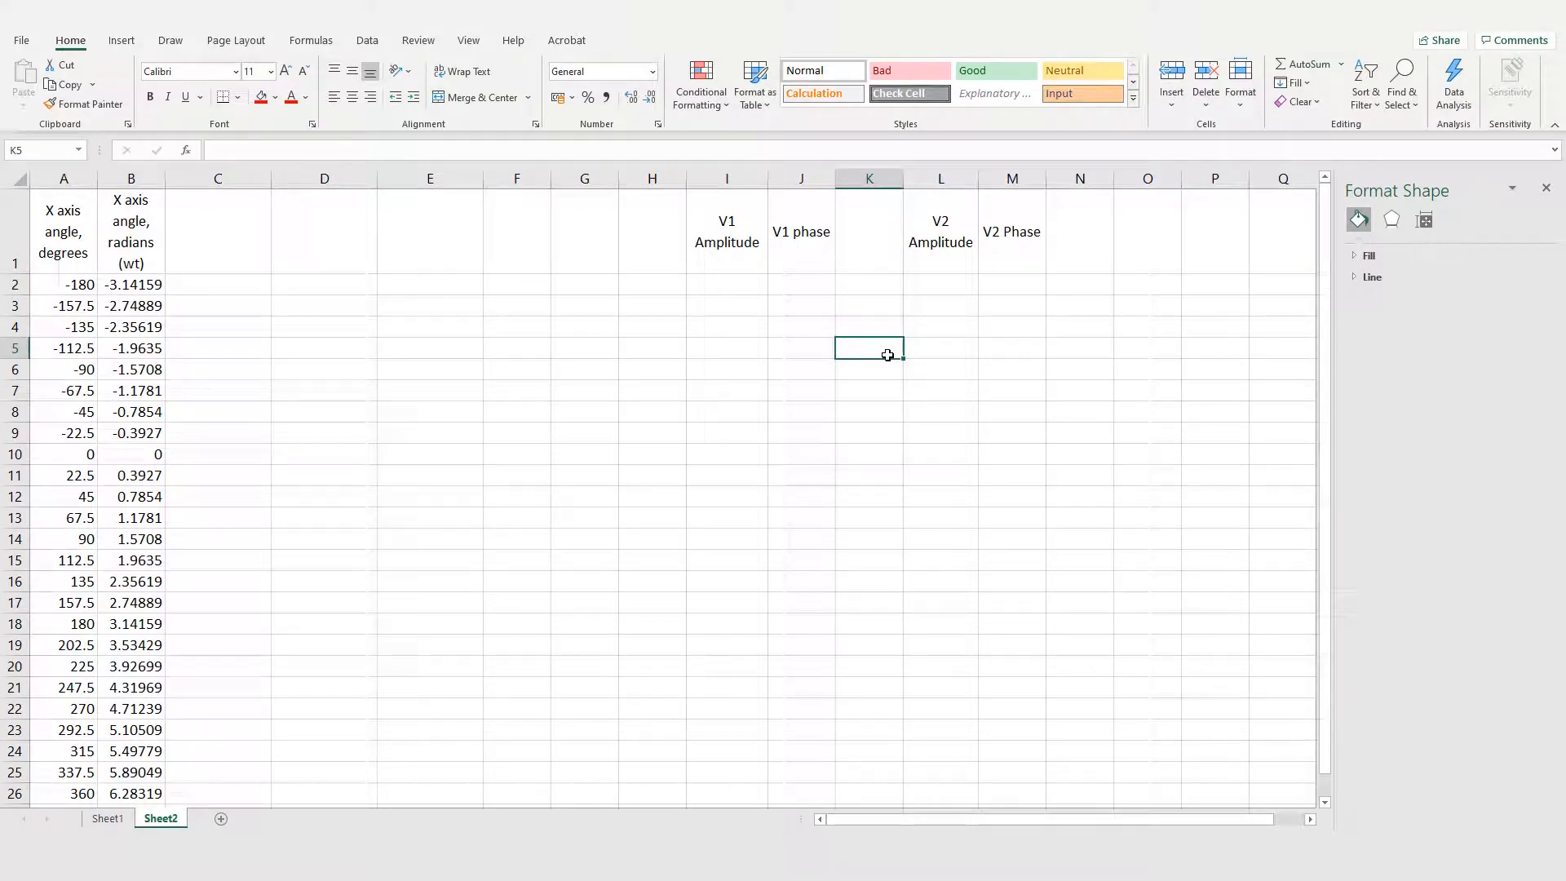
Step: Enter 2 as the V1 amplitude in I2 and 3 as the V2 amplitude in L2
{"action": "left_click", "coordinate": [737, 286]}
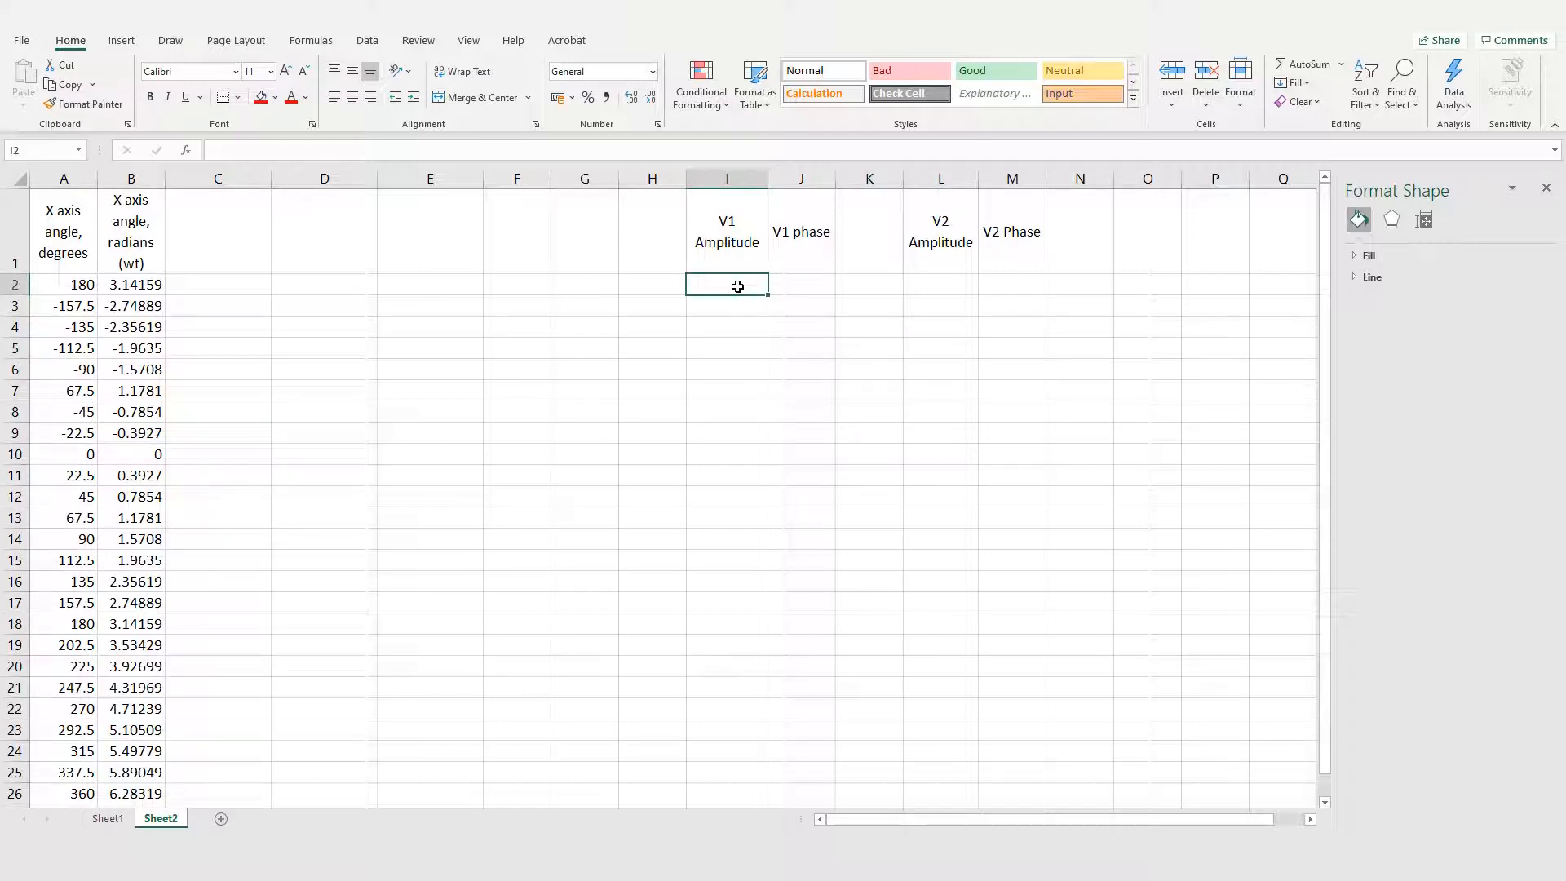
{"action": "type", "text": "2"}
{"action": "key", "text": "Tab"}
{"action": "key", "text": "Tab"}
{"action": "key", "text": "Tab"}
{"action": "type", "text": "3"}
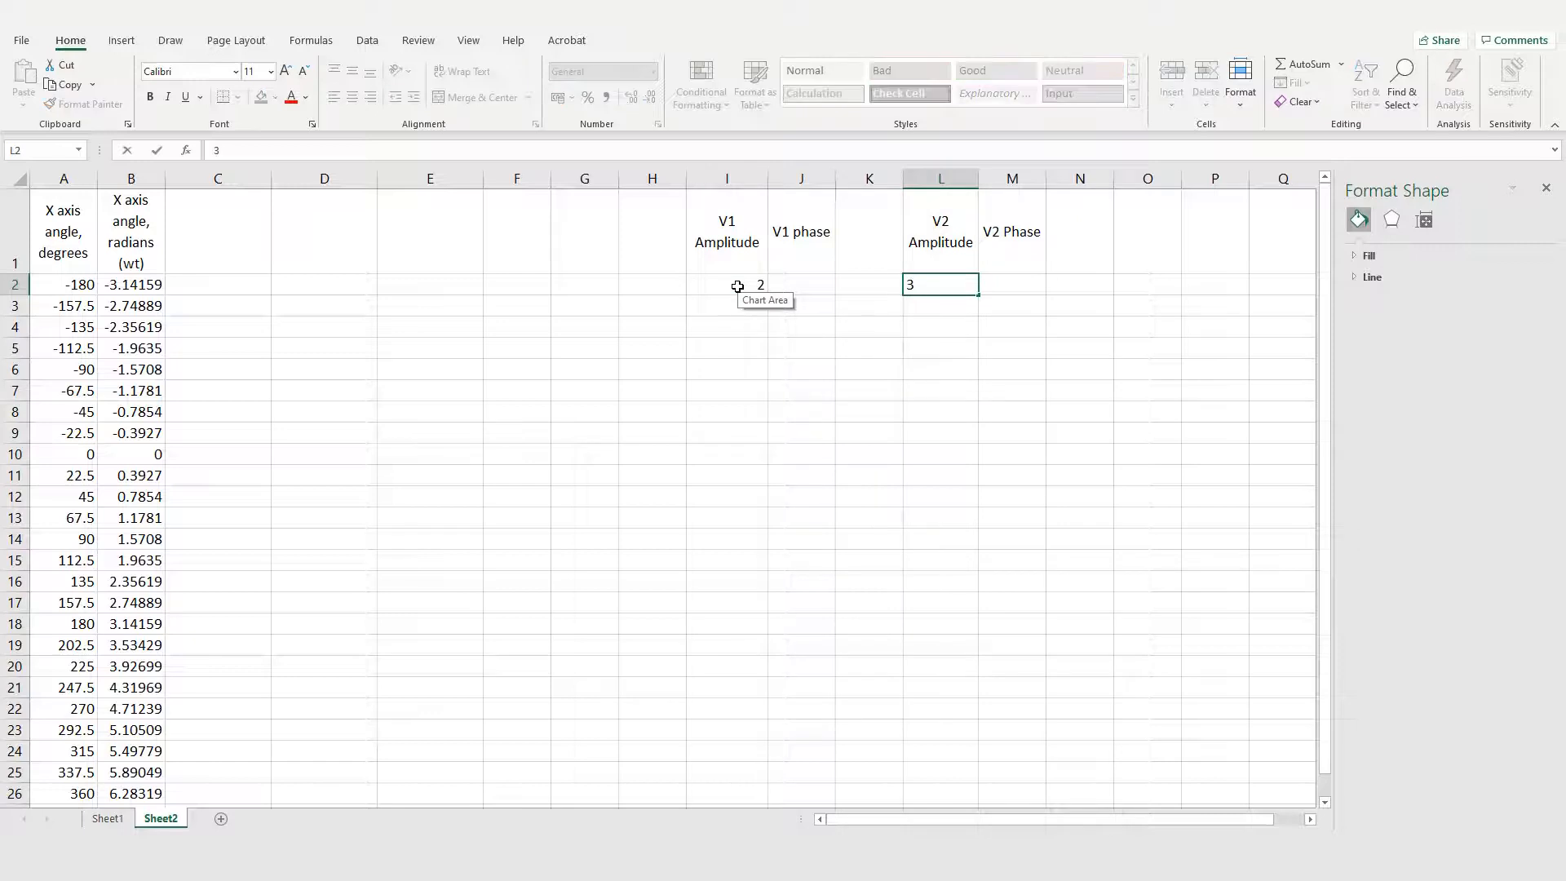
{"action": "key", "text": "Tab"}
Step: Add (deg) on a second line of the V1 phase header in J1
{"action": "left_click", "coordinate": [811, 286]}
{"action": "key", "text": "Up"}
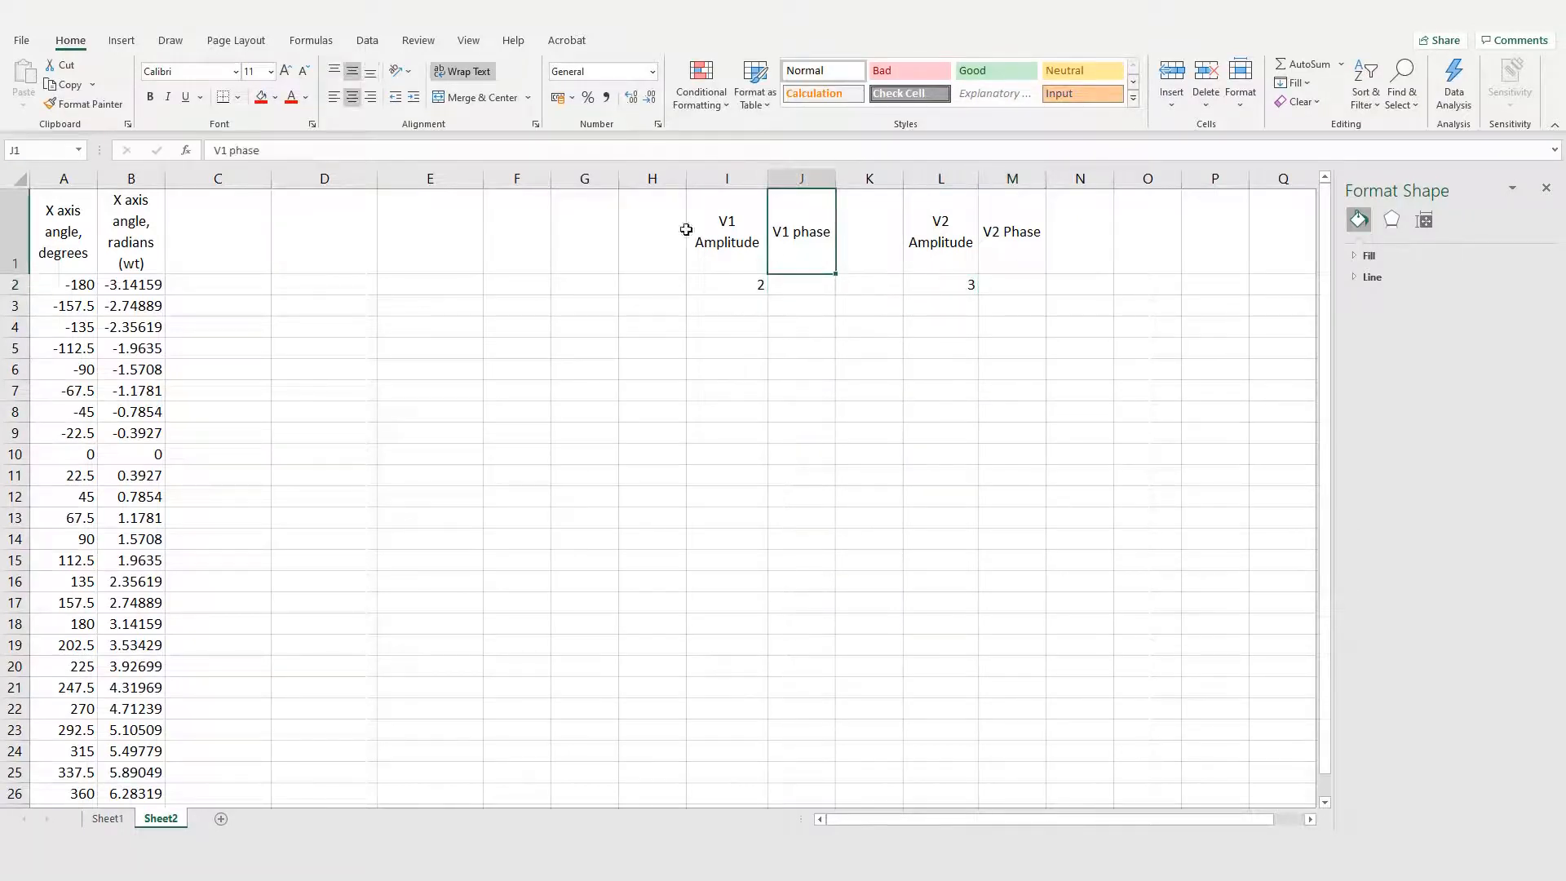
{"action": "left_click", "coordinate": [624, 148]}
{"action": "key", "text": "alt+Return"}
{"action": "type", "text": "(deg)"}
{"action": "key", "text": "Return"}
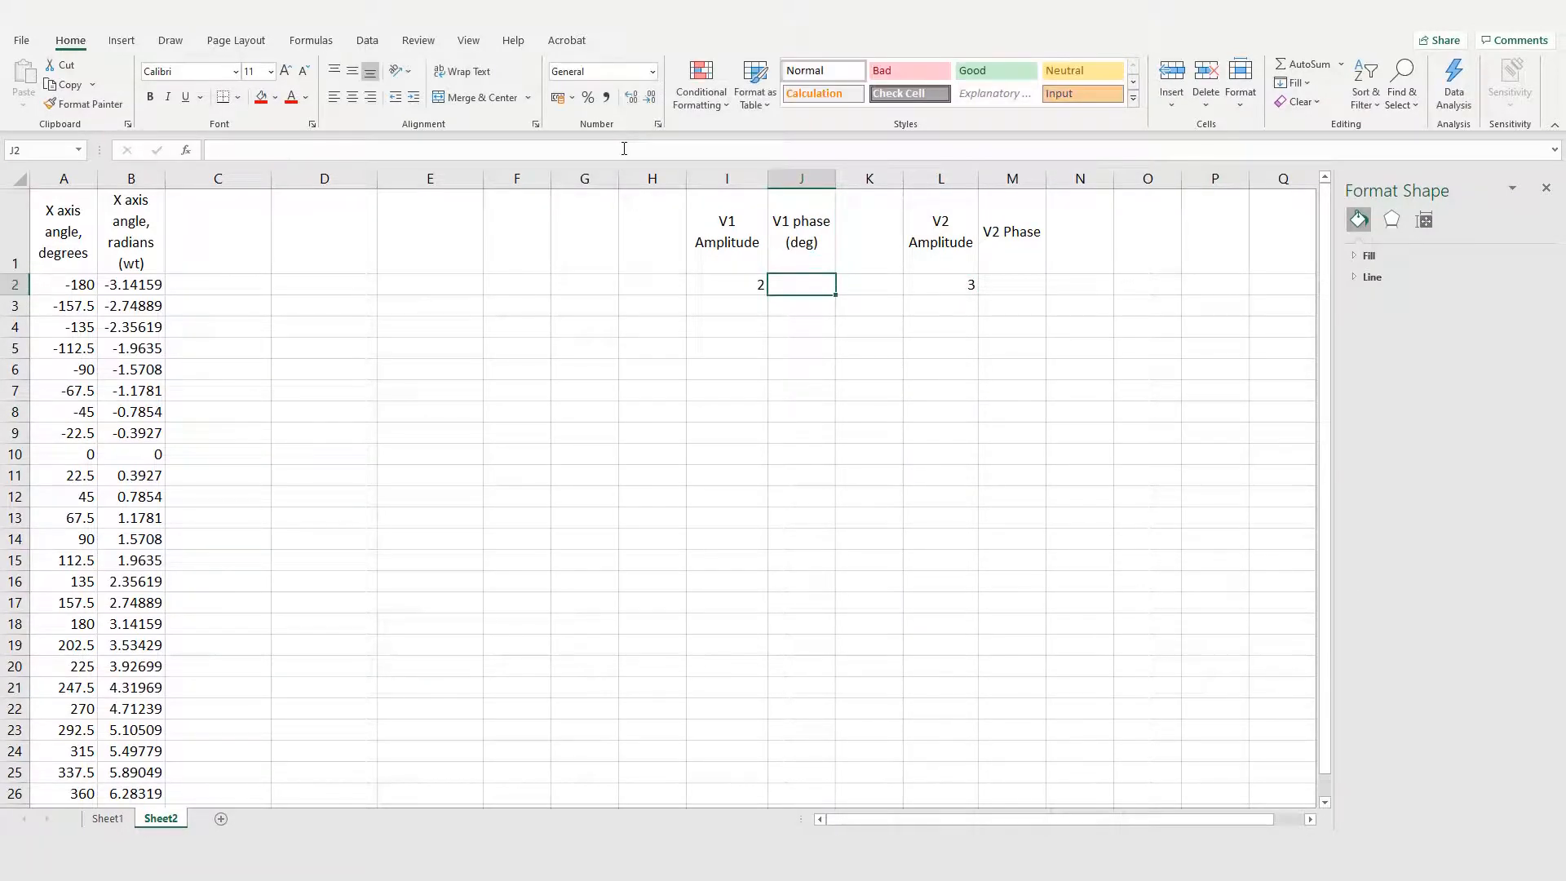
Step: Enter 30 as the V1 phase in J2 and 40 as the V2 phase in M2
{"action": "type", "text": "30"}
{"action": "key", "text": "Tab"}
{"action": "key", "text": "Tab"}
{"action": "key", "text": "Tab"}
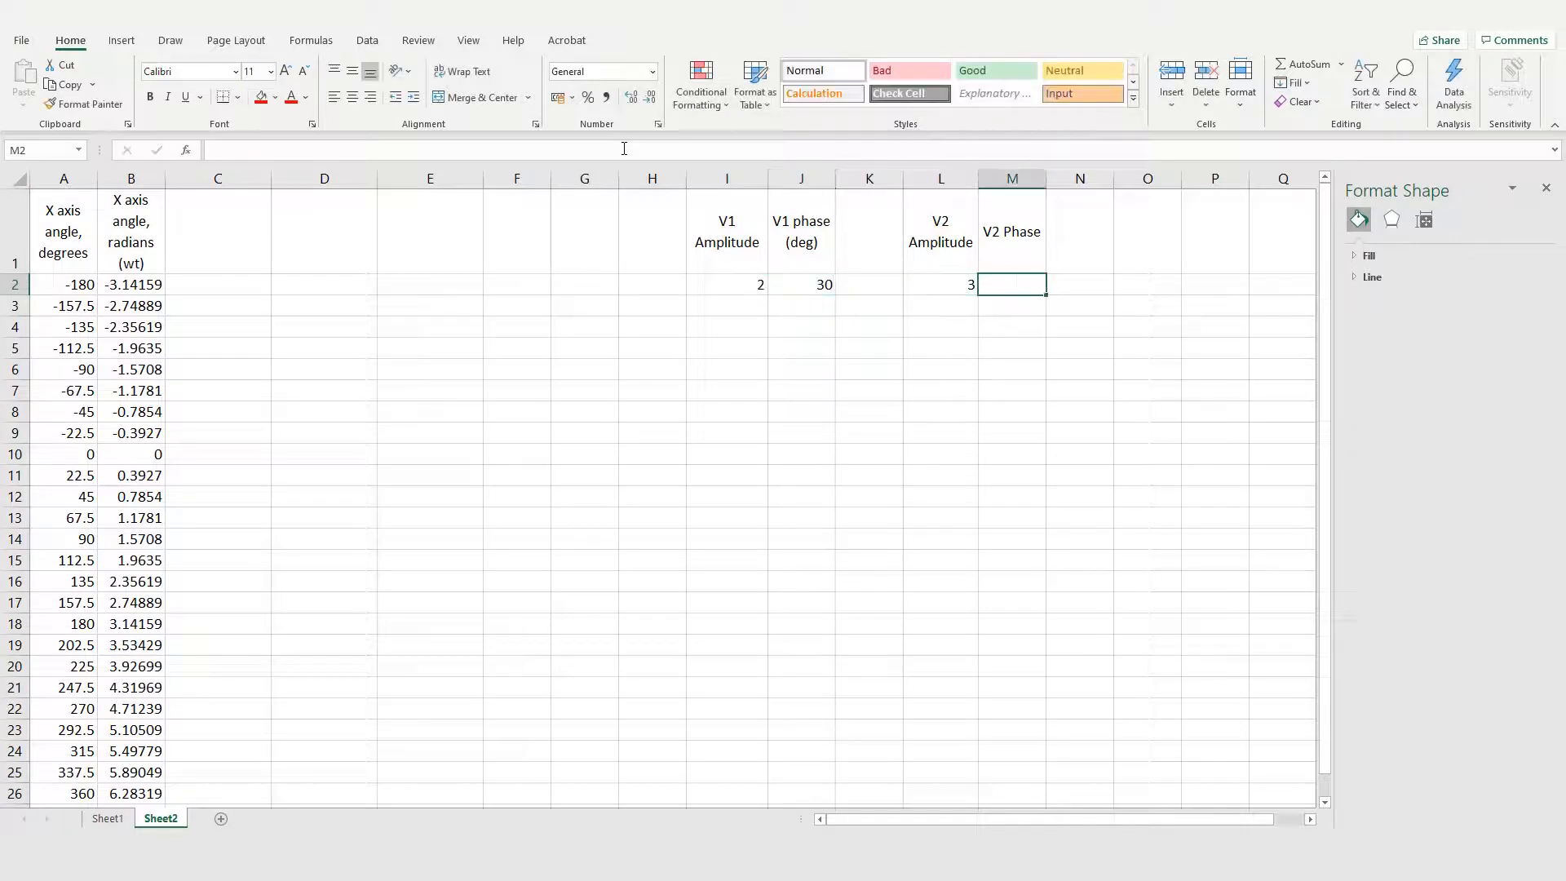
{"action": "type", "text": "40"}
{"action": "key", "text": "Up"}
Step: Add (deg) on a second line of the V2 Phase header in M1
{"action": "left_click", "coordinate": [523, 147]}
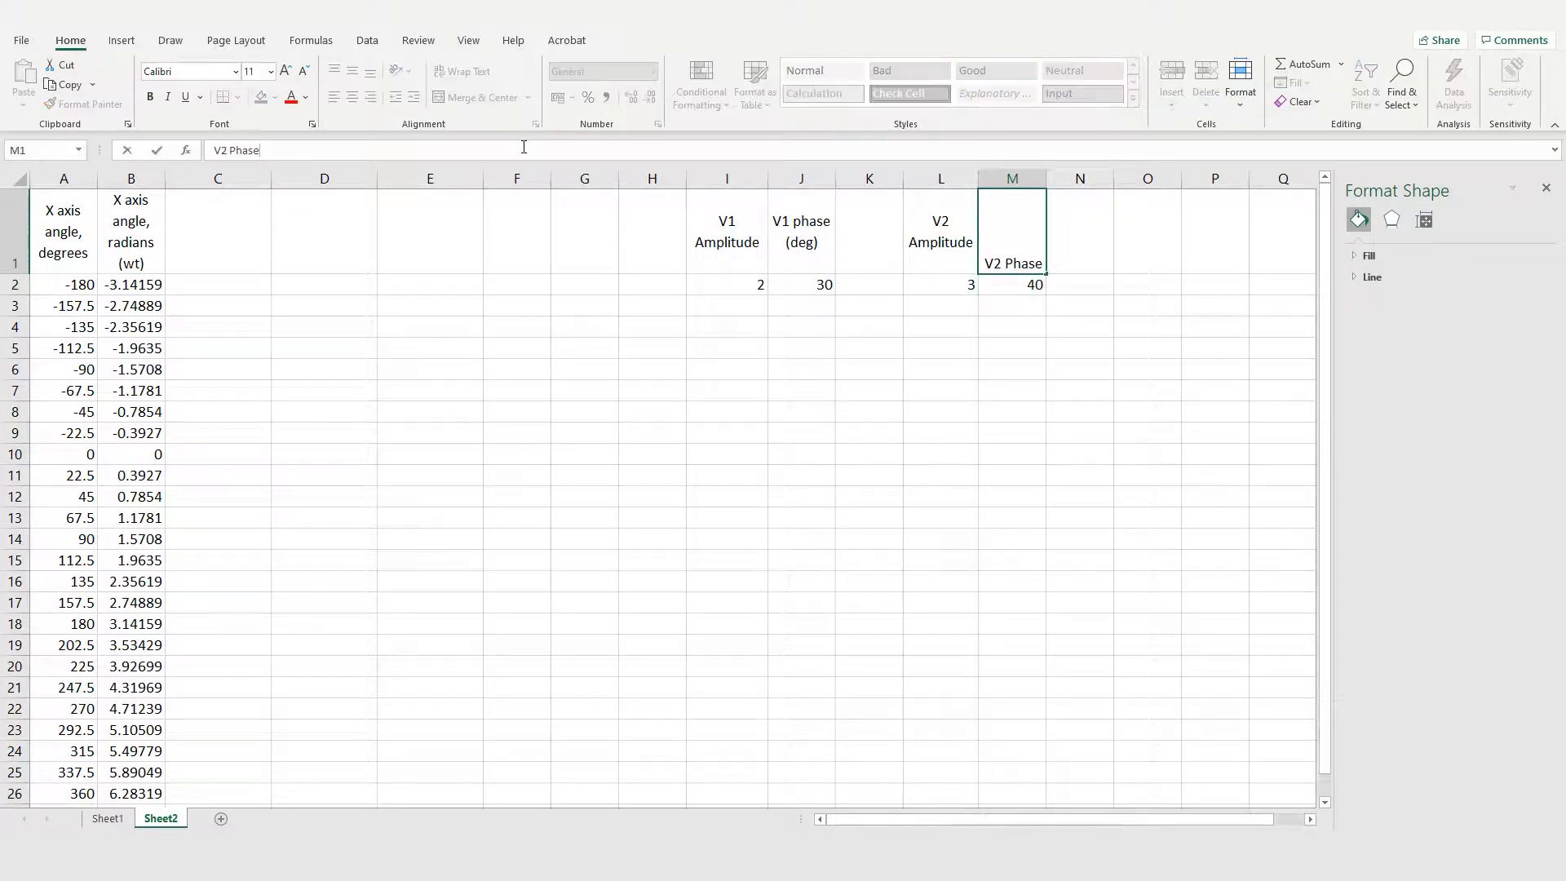
{"action": "key", "text": "alt+Return"}
{"action": "type", "text": "(deg)"}
{"action": "key", "text": "Return"}
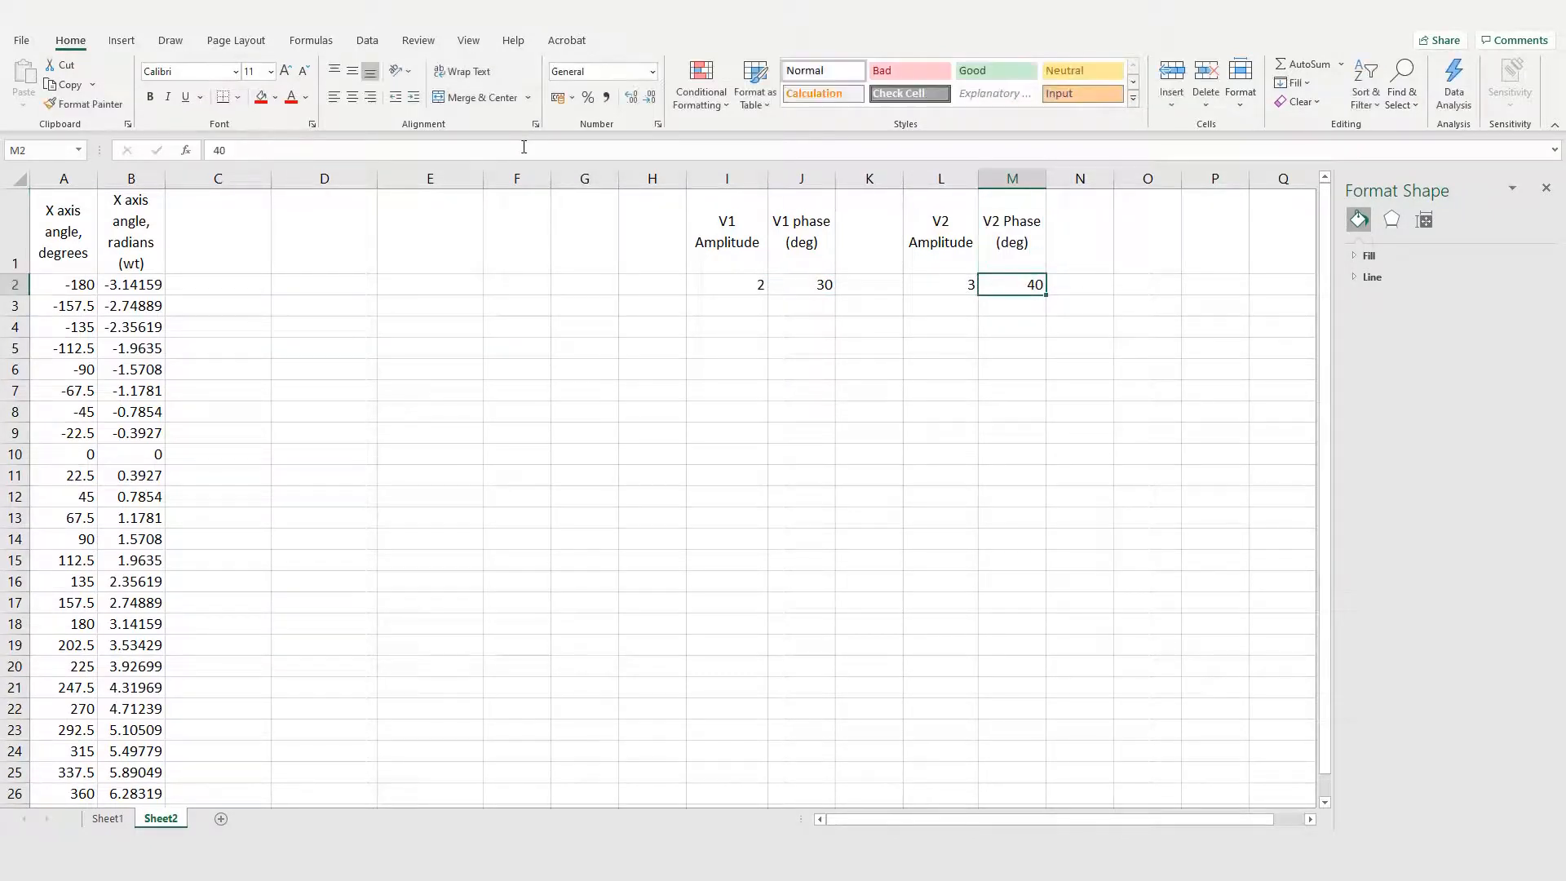
Step: Enter the header V1 phase (rad) in K1, next to the V1 phase in degrees
{"action": "left_click", "coordinate": [872, 246]}
{"action": "type", "text": "V1 "}
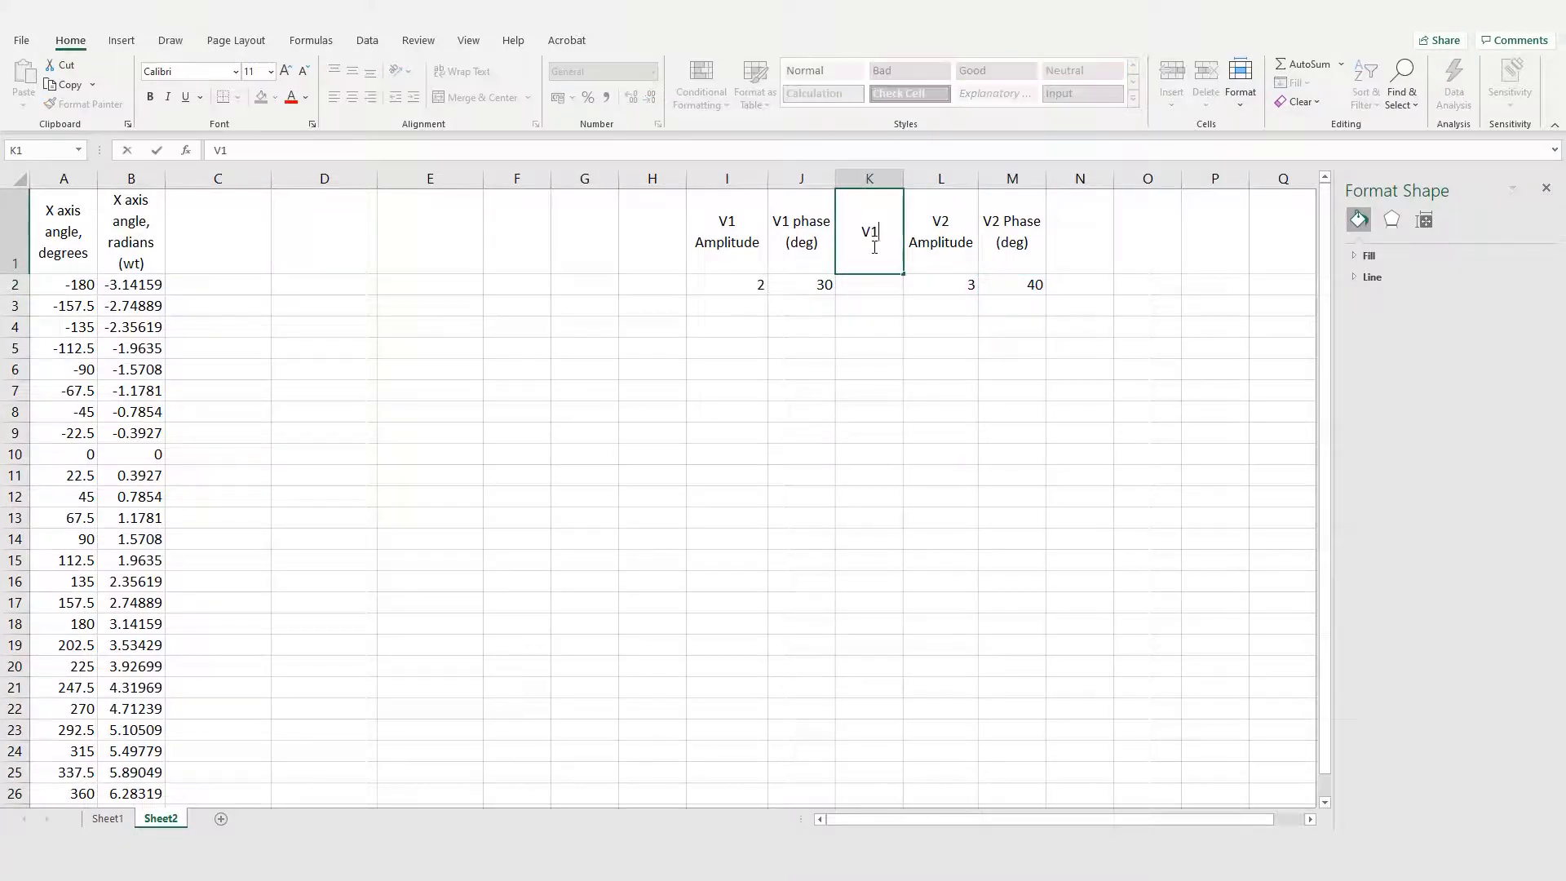
{"action": "type", "text": "phase (rad)"}
{"action": "key", "text": "Return"}
Step: Enter the header V2 phase (rad) in N1, next to the V2 phase in degrees
{"action": "key", "text": "Up"}
{"action": "key", "text": "Right"}
{"action": "key", "text": "Right"}
{"action": "key", "text": "Right"}
{"action": "type", "text": "V2 phase (rad)"}
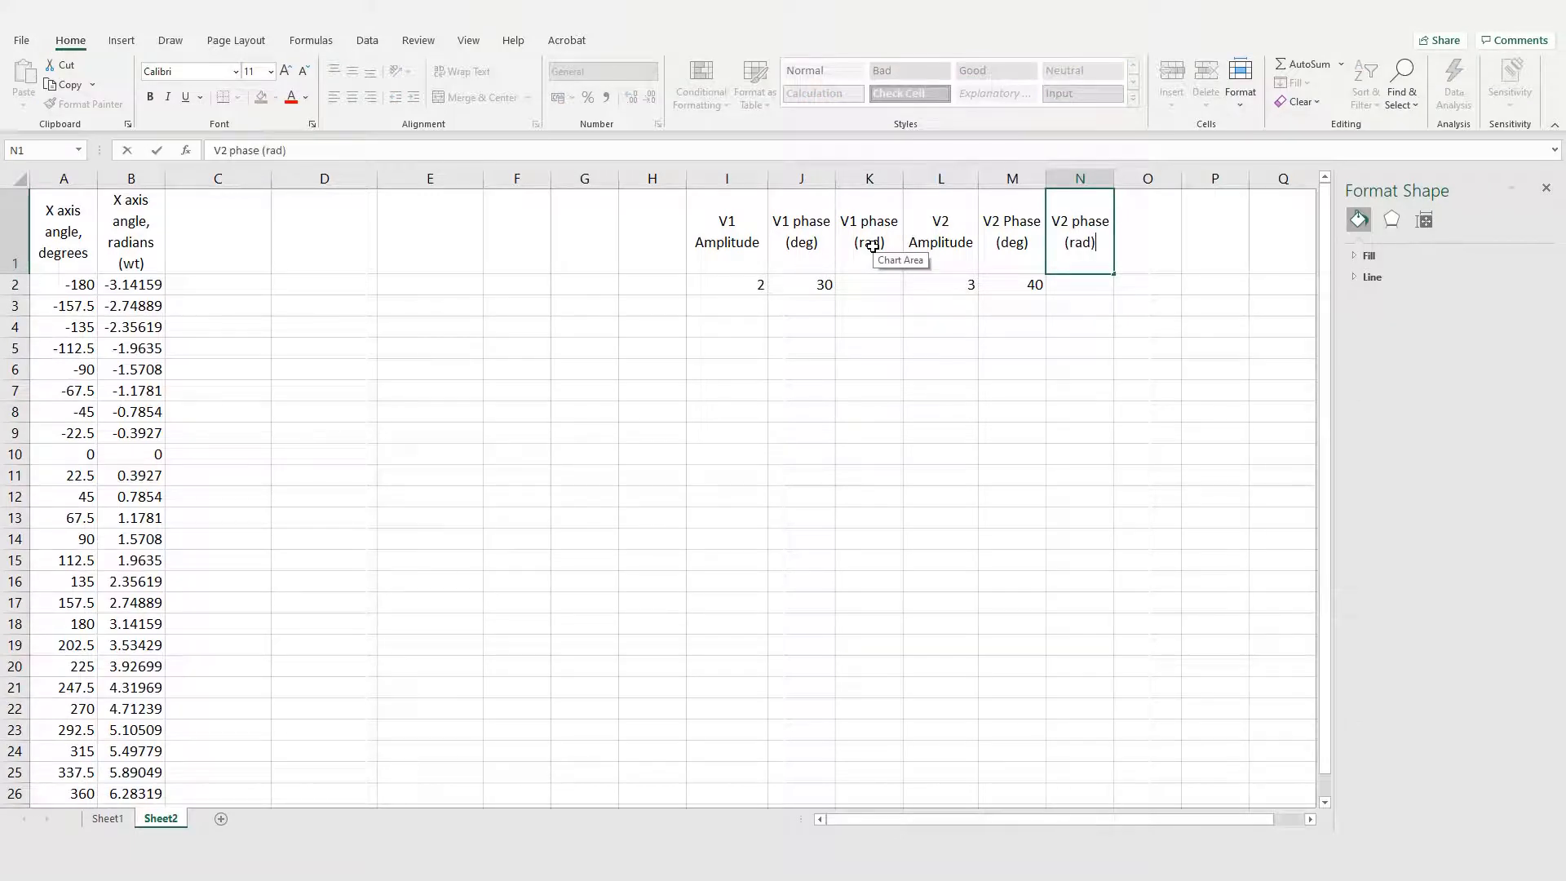
{"action": "key", "text": "Return"}
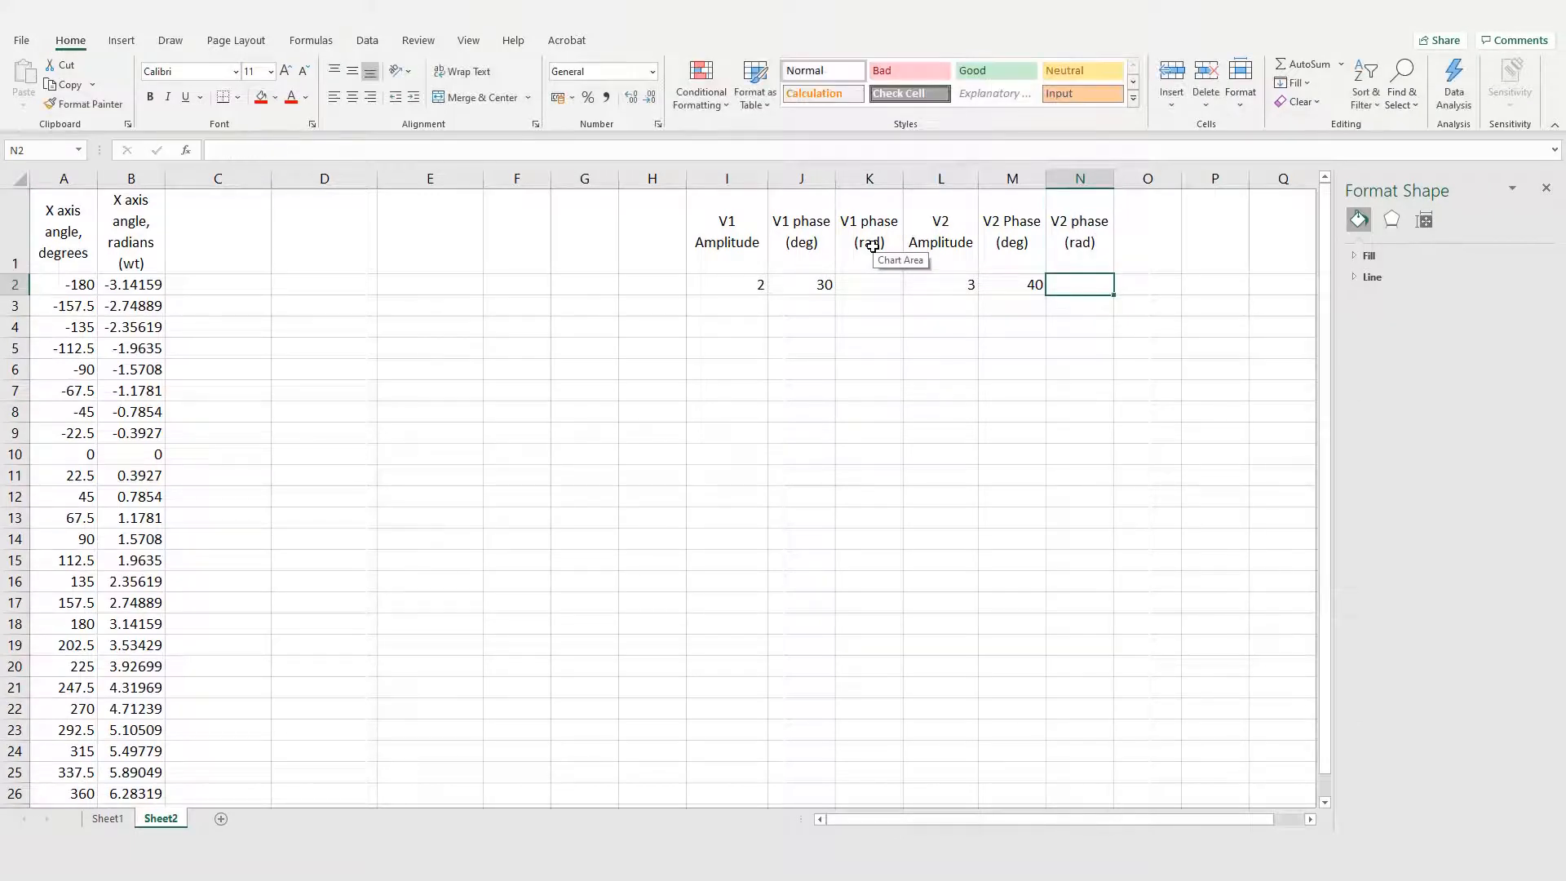
Step: Insert a blank column before the V2 Amplitude column to separate the V1 and V2 parameters
{"action": "left_click", "coordinate": [940, 180]}
{"action": "right_click", "coordinate": [940, 181]}
{"action": "left_click", "coordinate": [986, 315]}
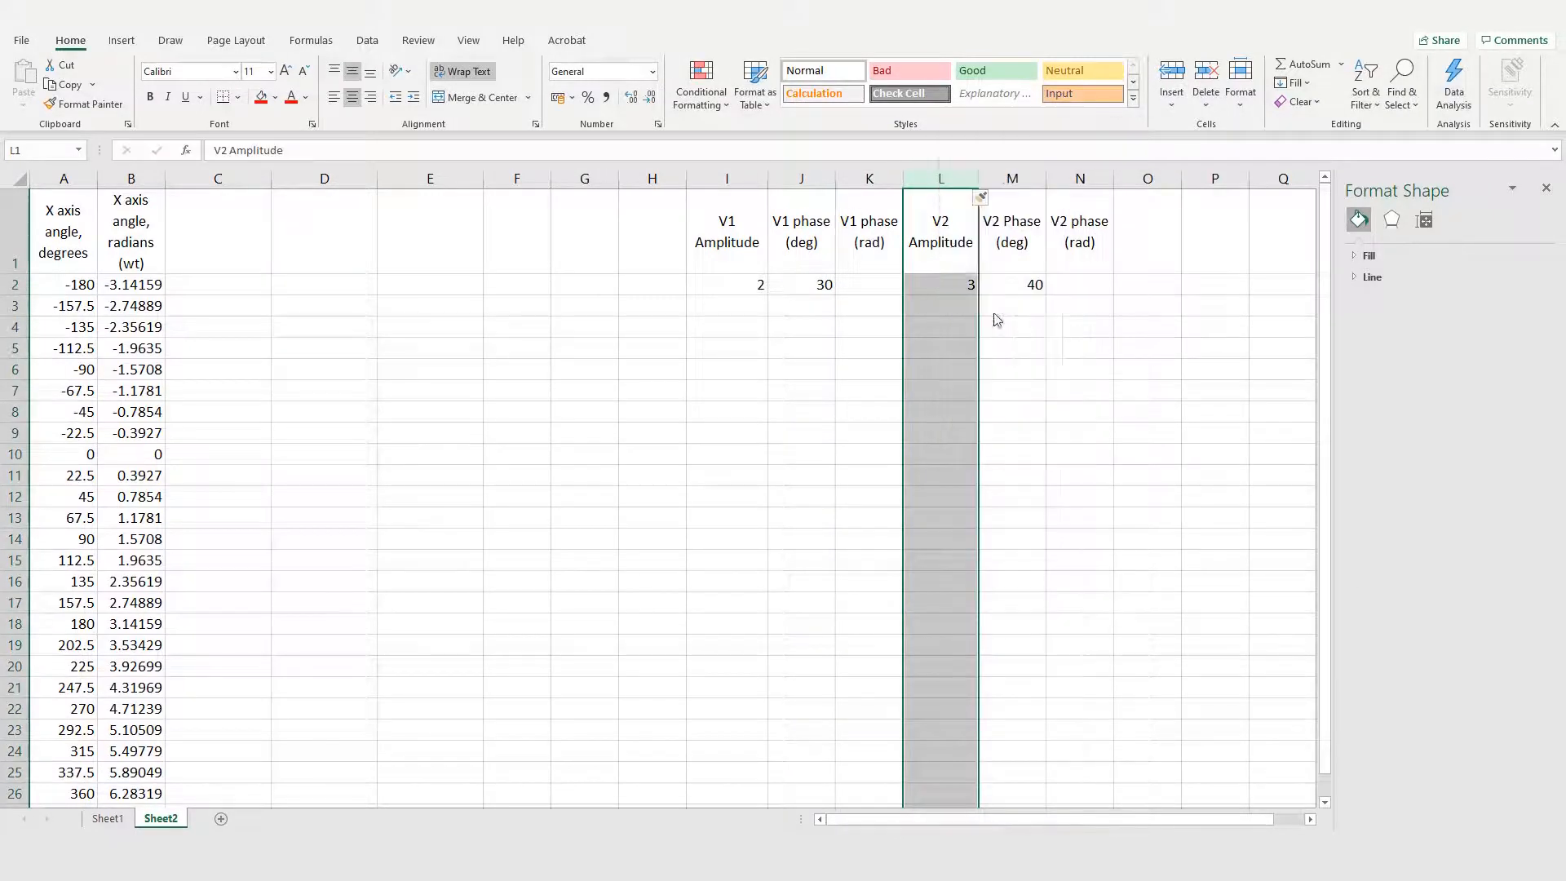
{"action": "left_click", "coordinate": [996, 325]}
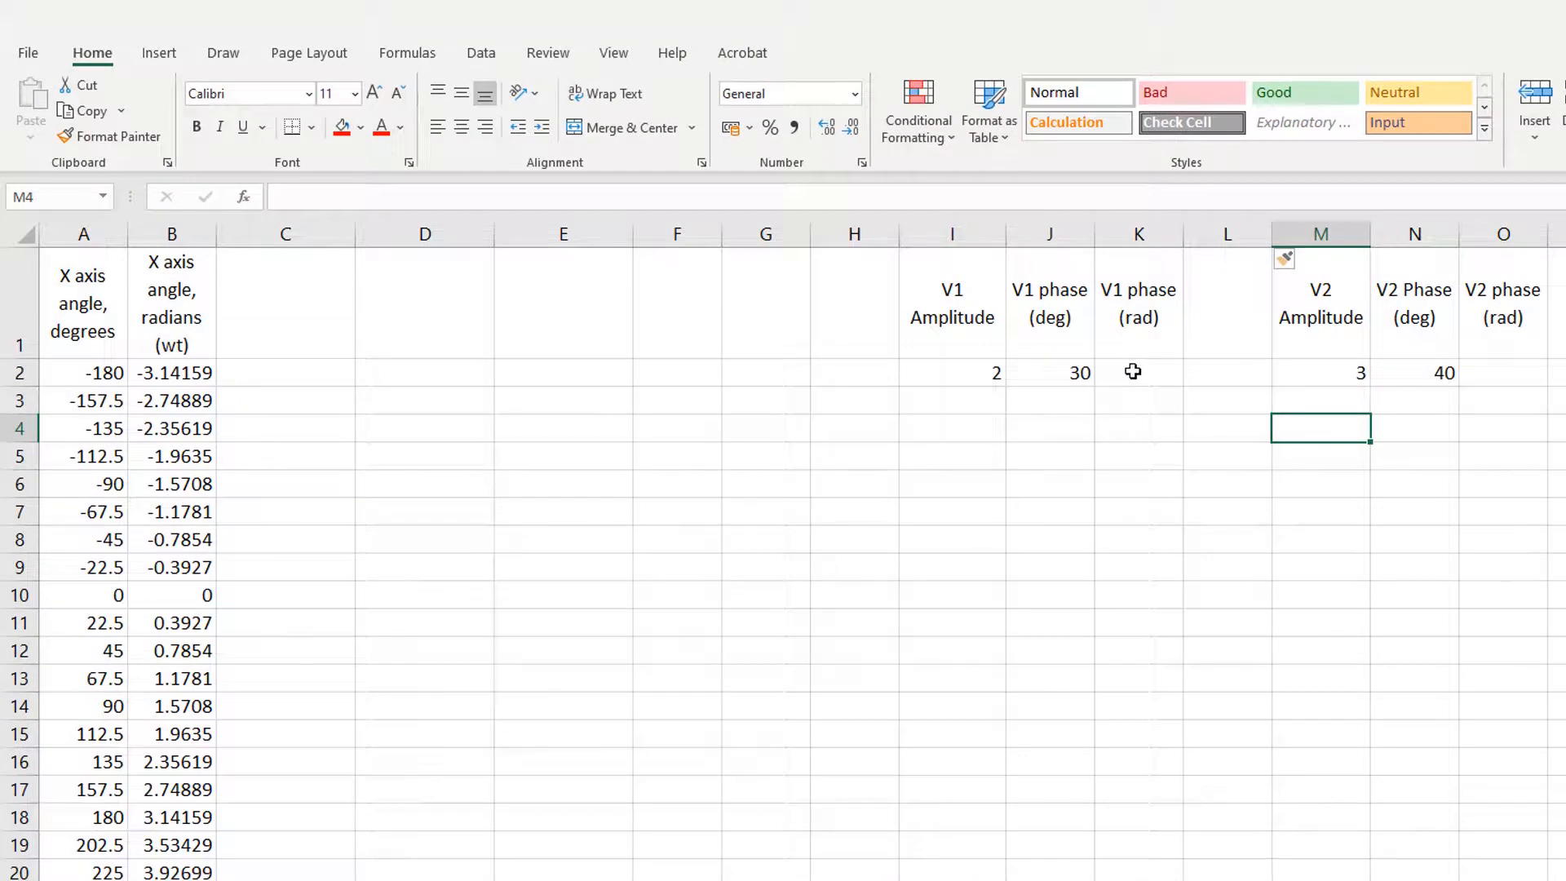
Step: Convert the V1 phase to radians in K2 with the formula =radians(J2)
{"action": "left_click", "coordinate": [1132, 367]}
{"action": "left_click", "coordinate": [981, 198]}
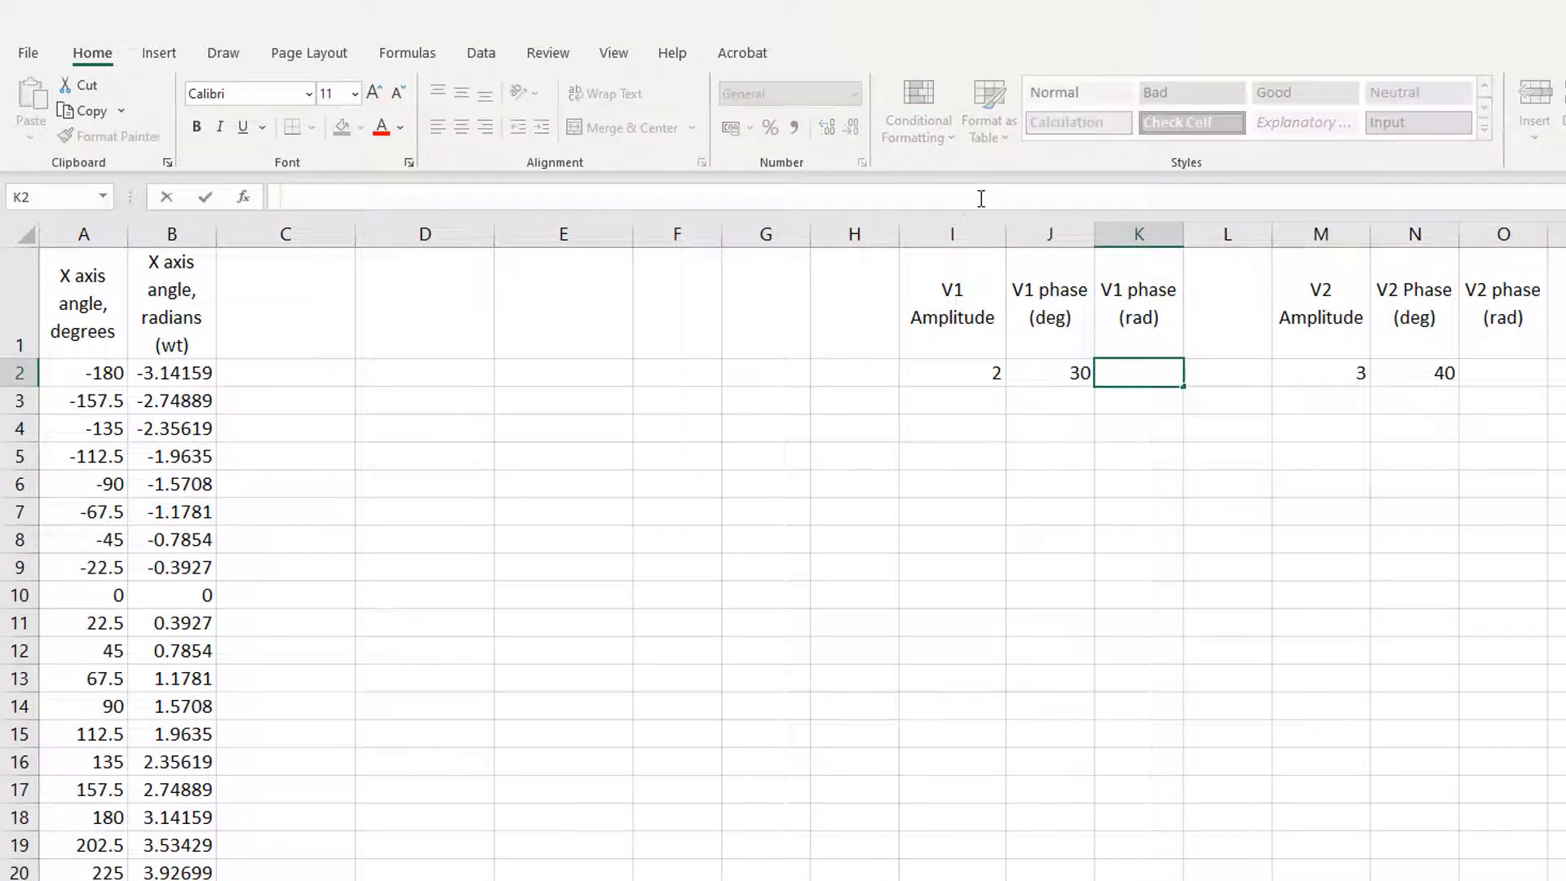
{"action": "type", "text": "=radi"}
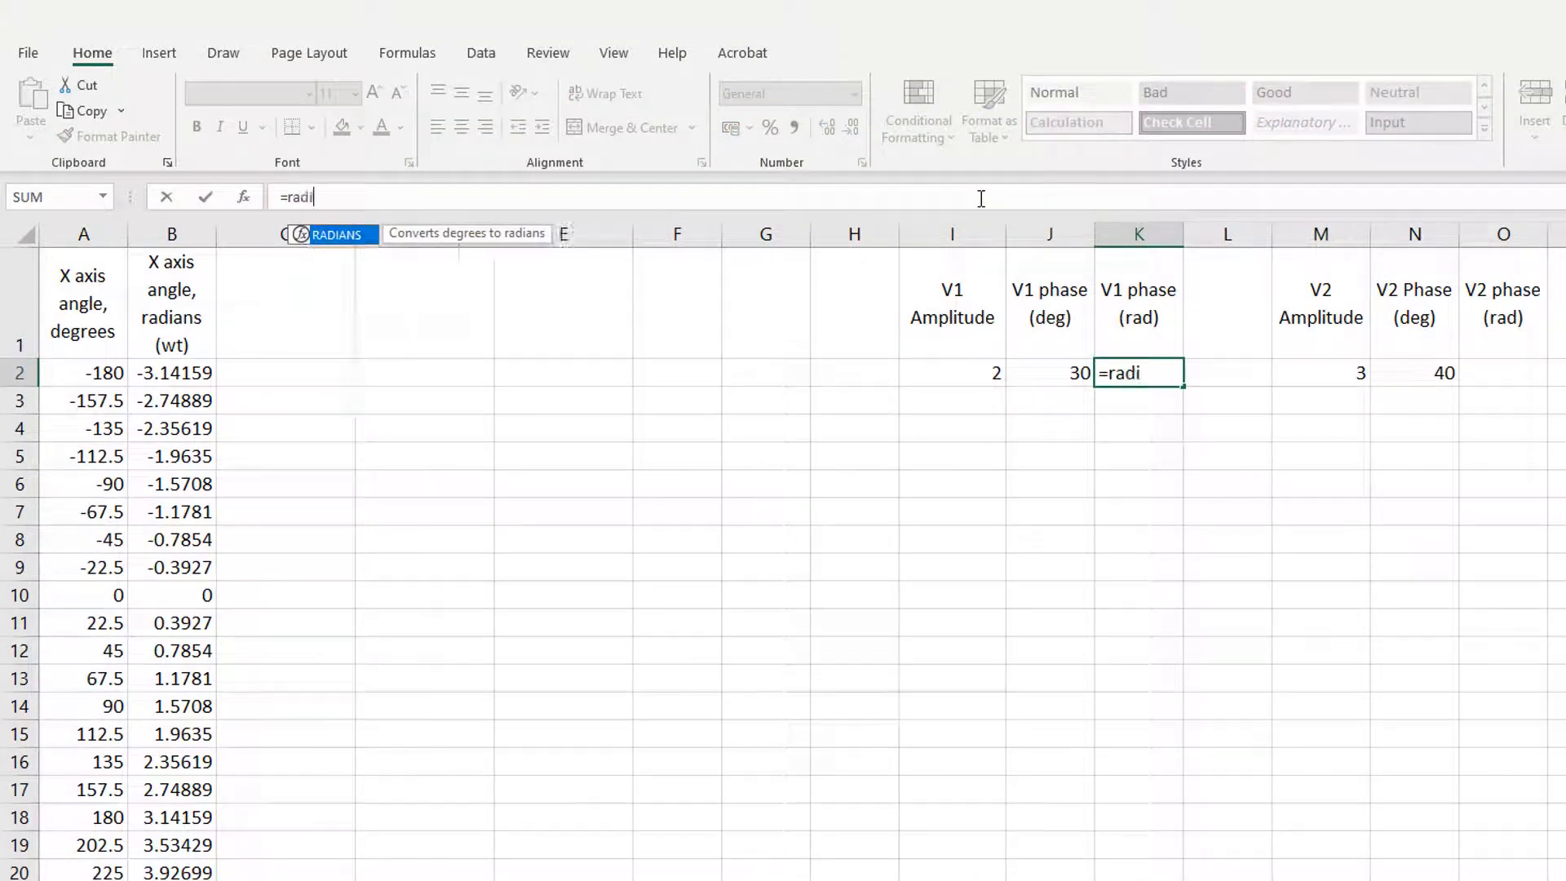
{"action": "type", "text": "ans("}
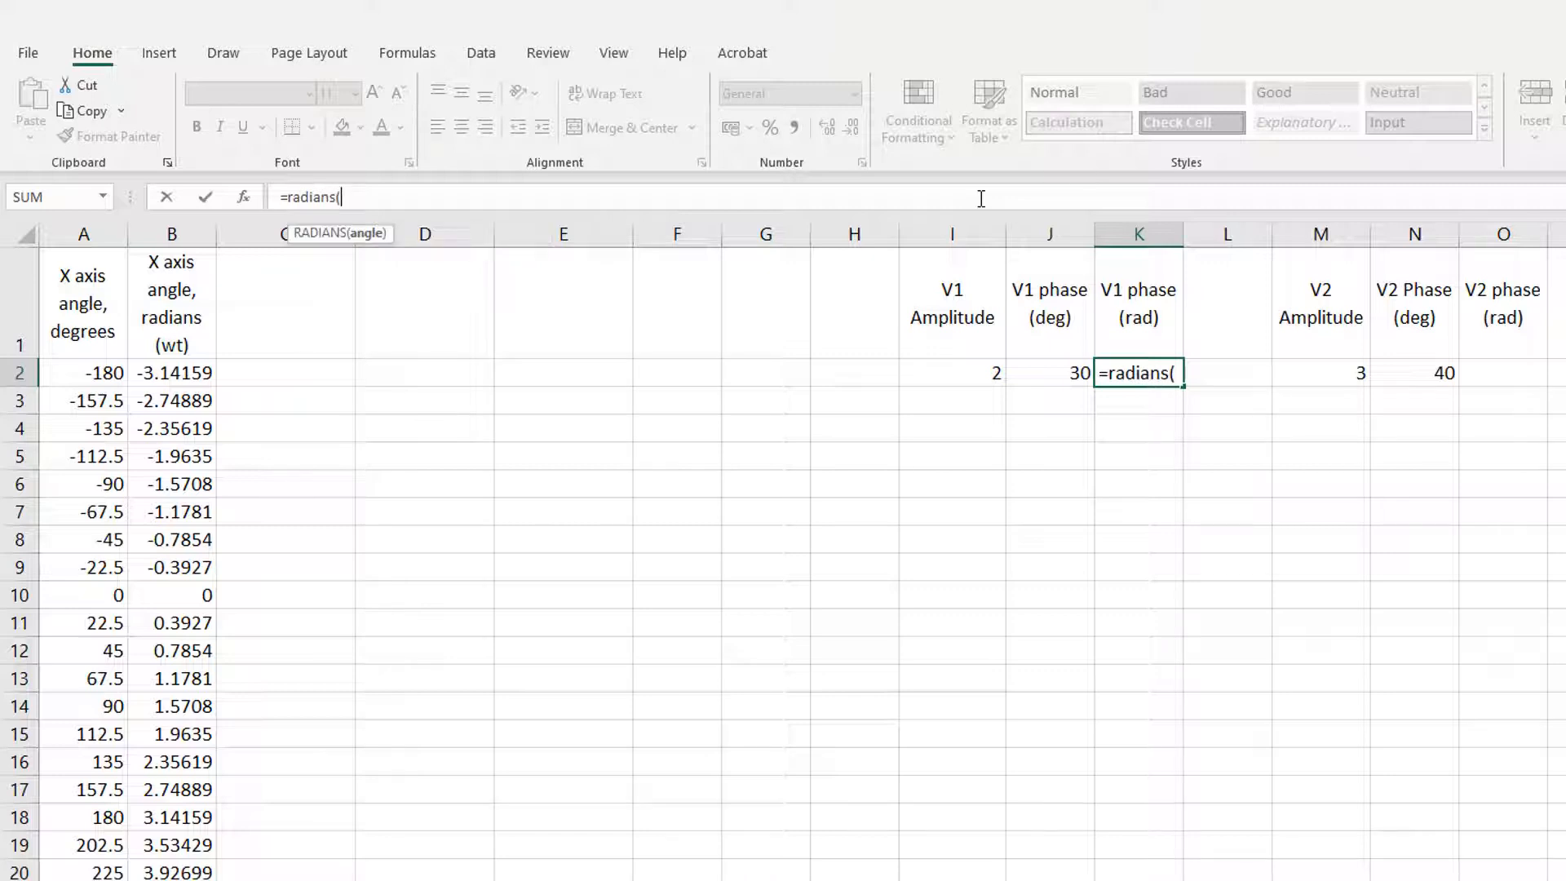
{"action": "left_click", "coordinate": [1044, 368]}
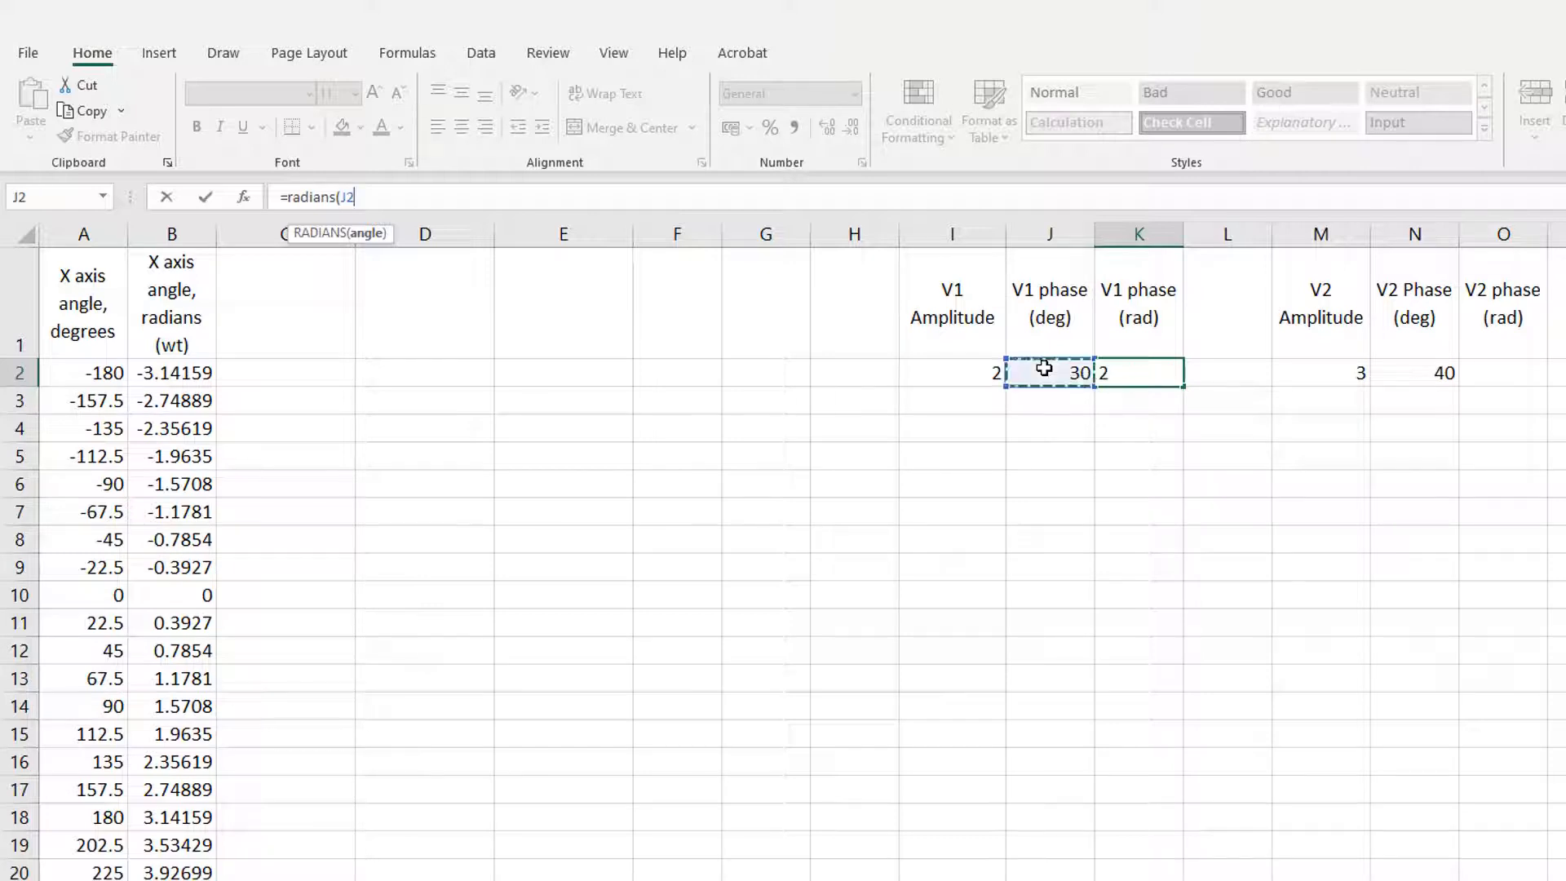
{"action": "type", "text": ")"}
{"action": "key", "text": "Return"}
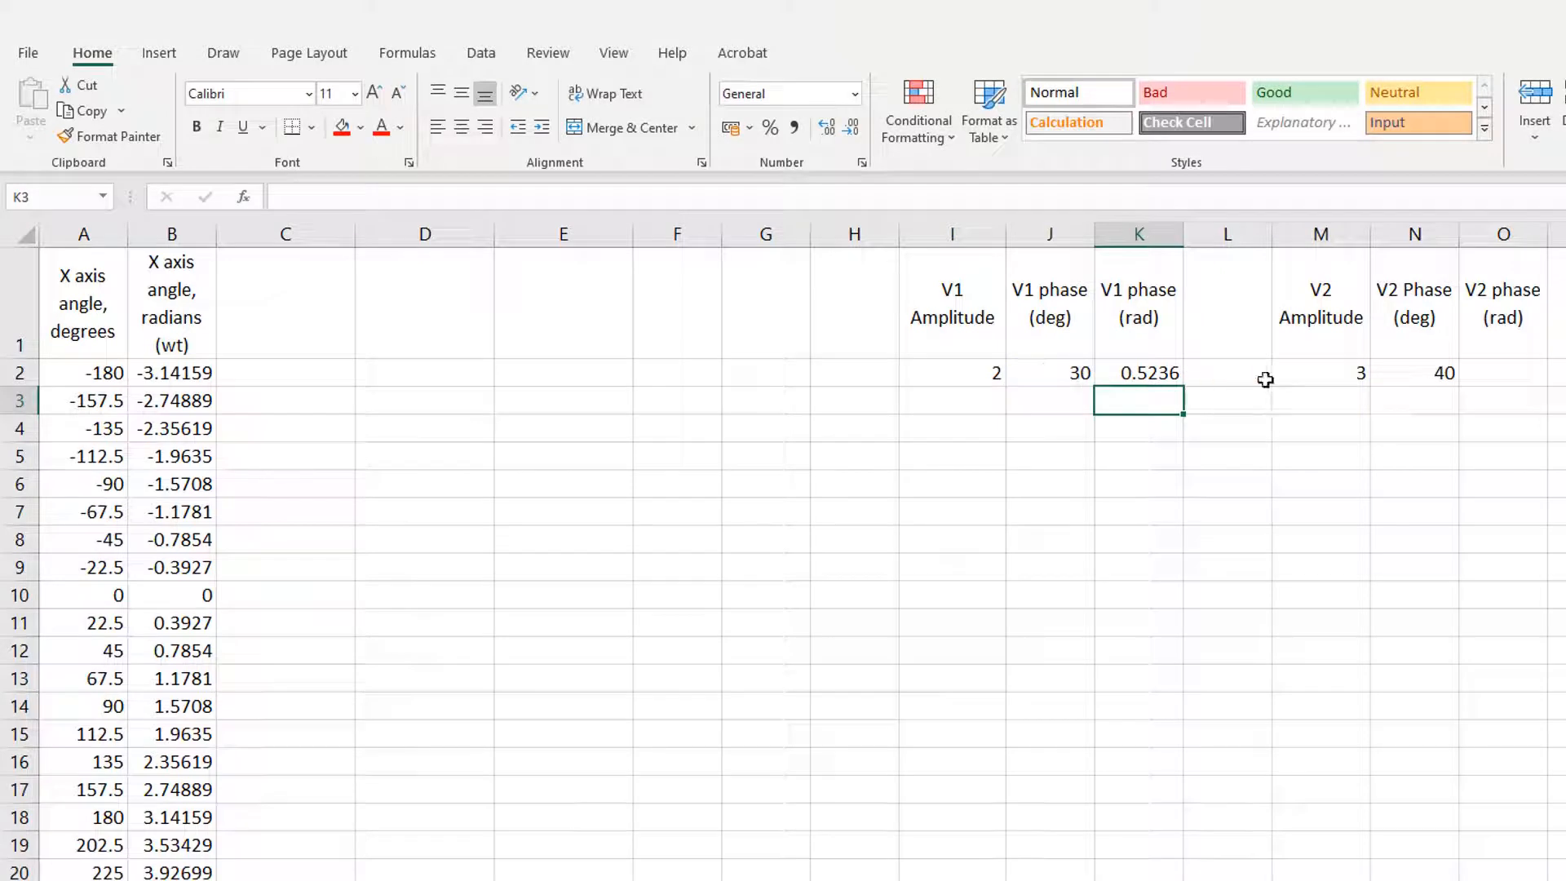
Step: Convert the V2 phase to radians in O2 with the formula =radians(n2)
{"action": "left_click", "coordinate": [1494, 378]}
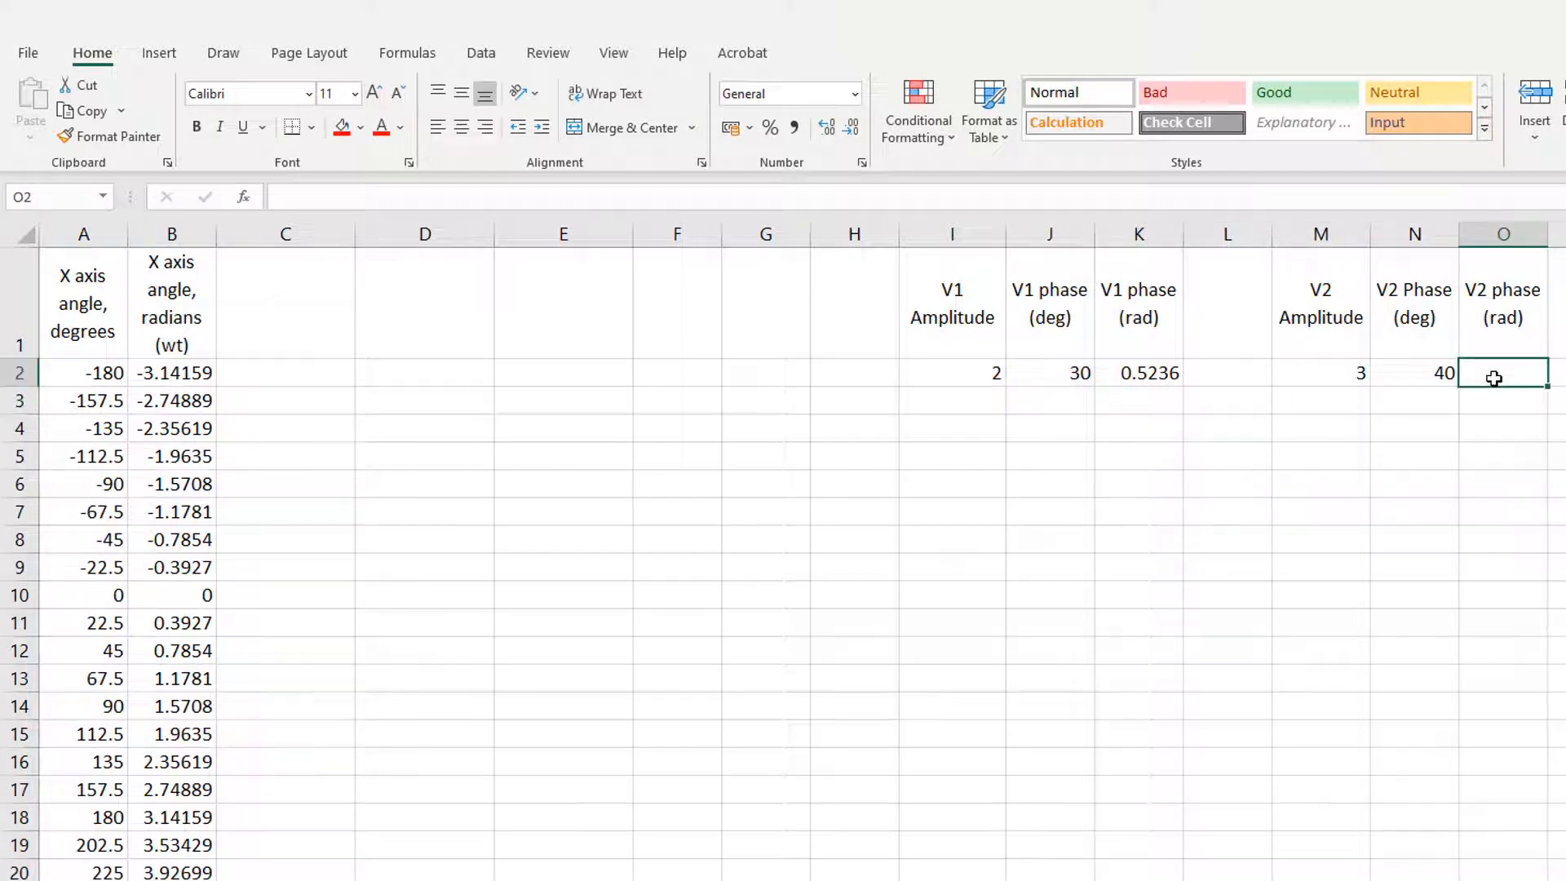
{"action": "type", "text": "=radians"}
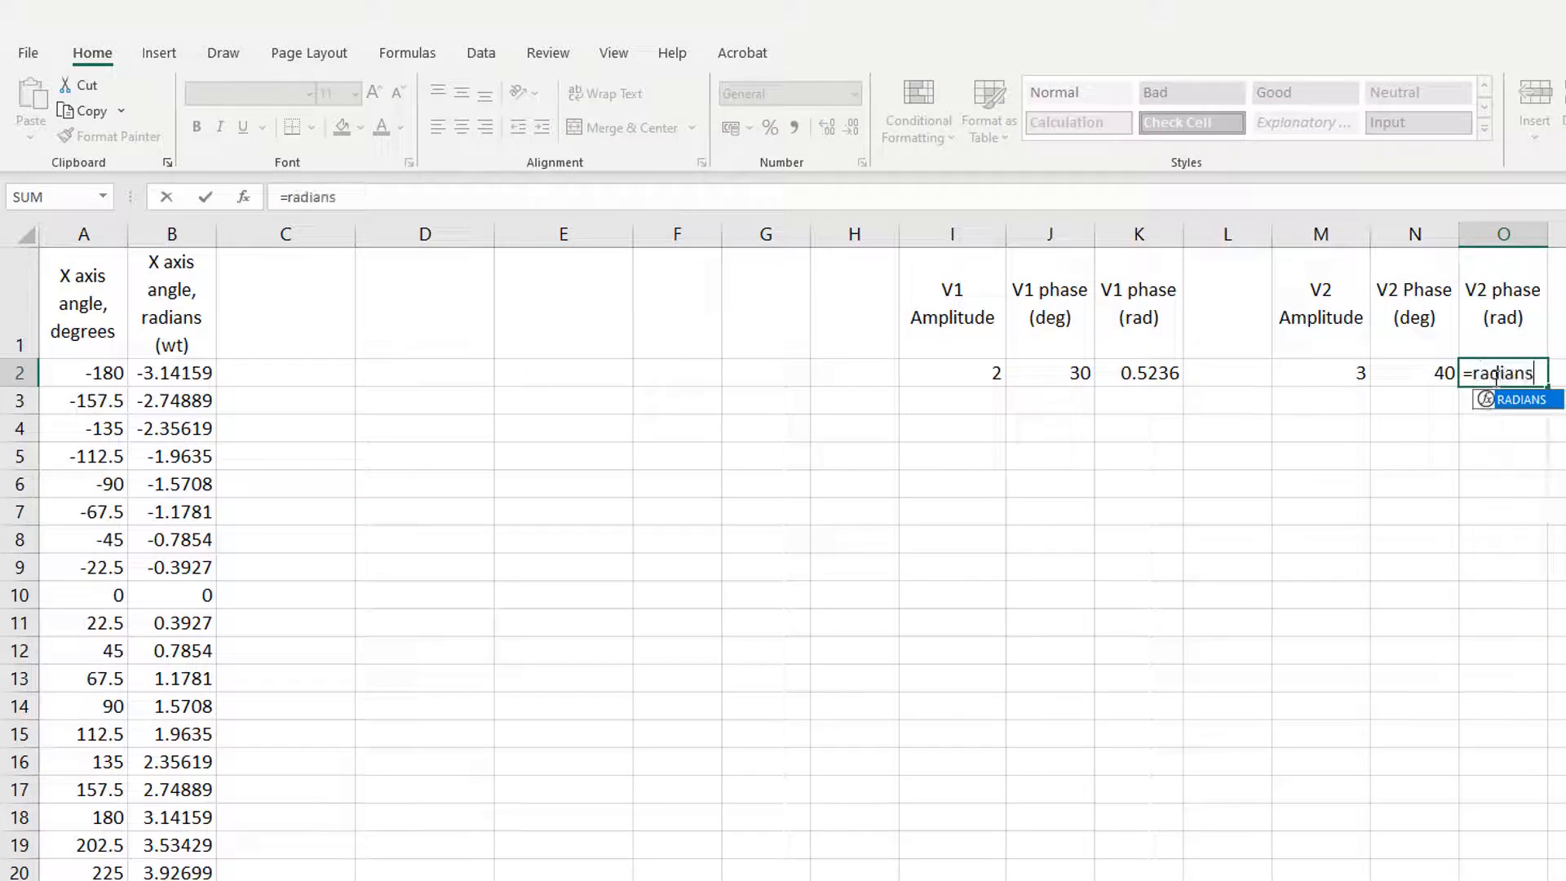
{"action": "type", "text": "("}
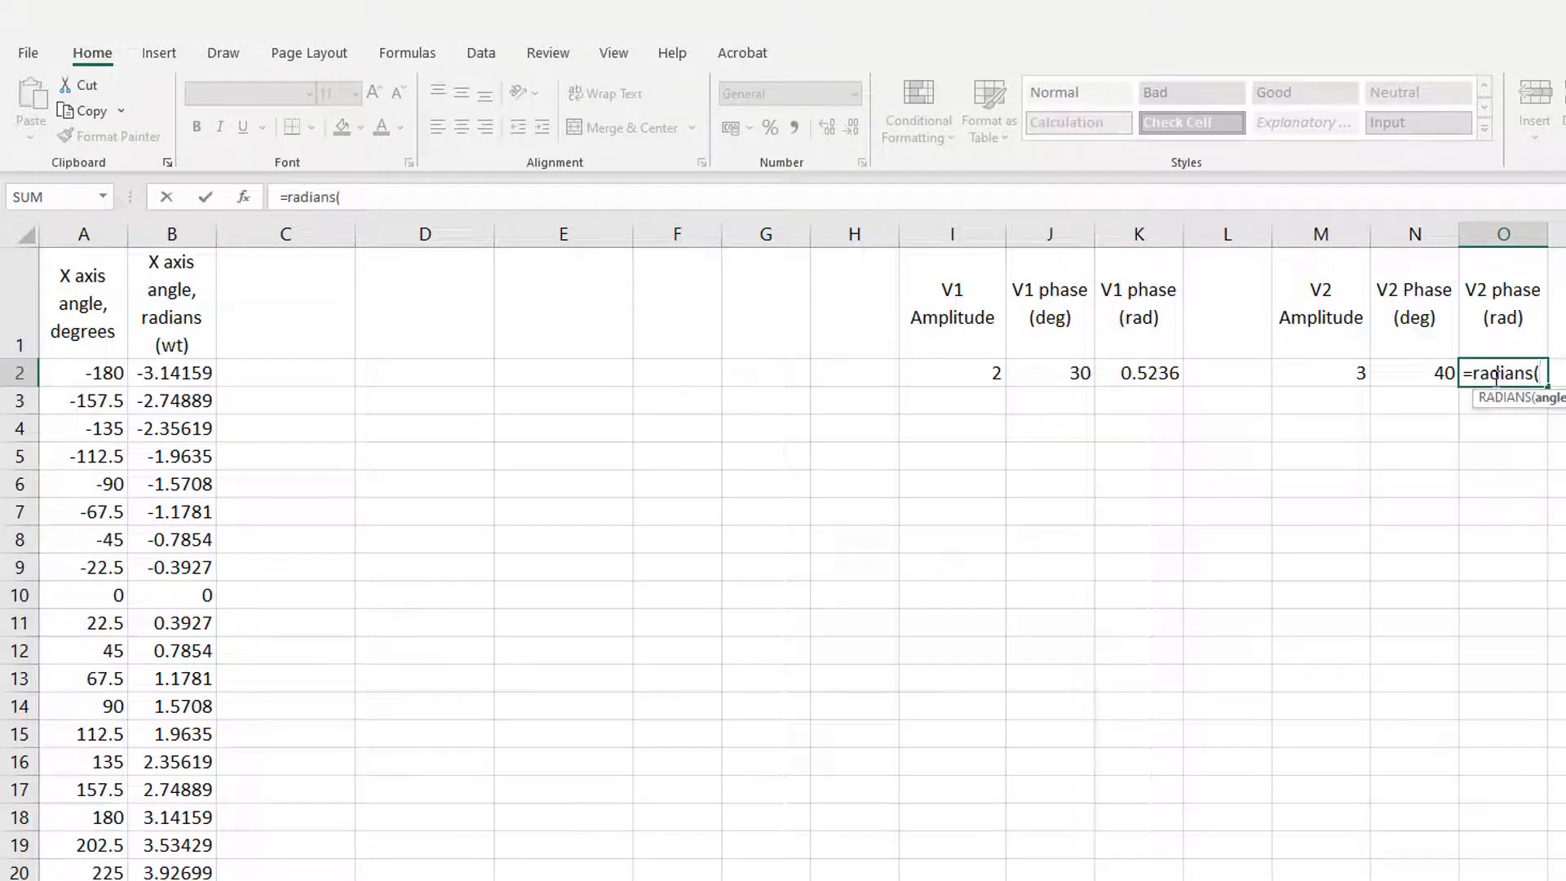
{"action": "type", "text": "n2"}
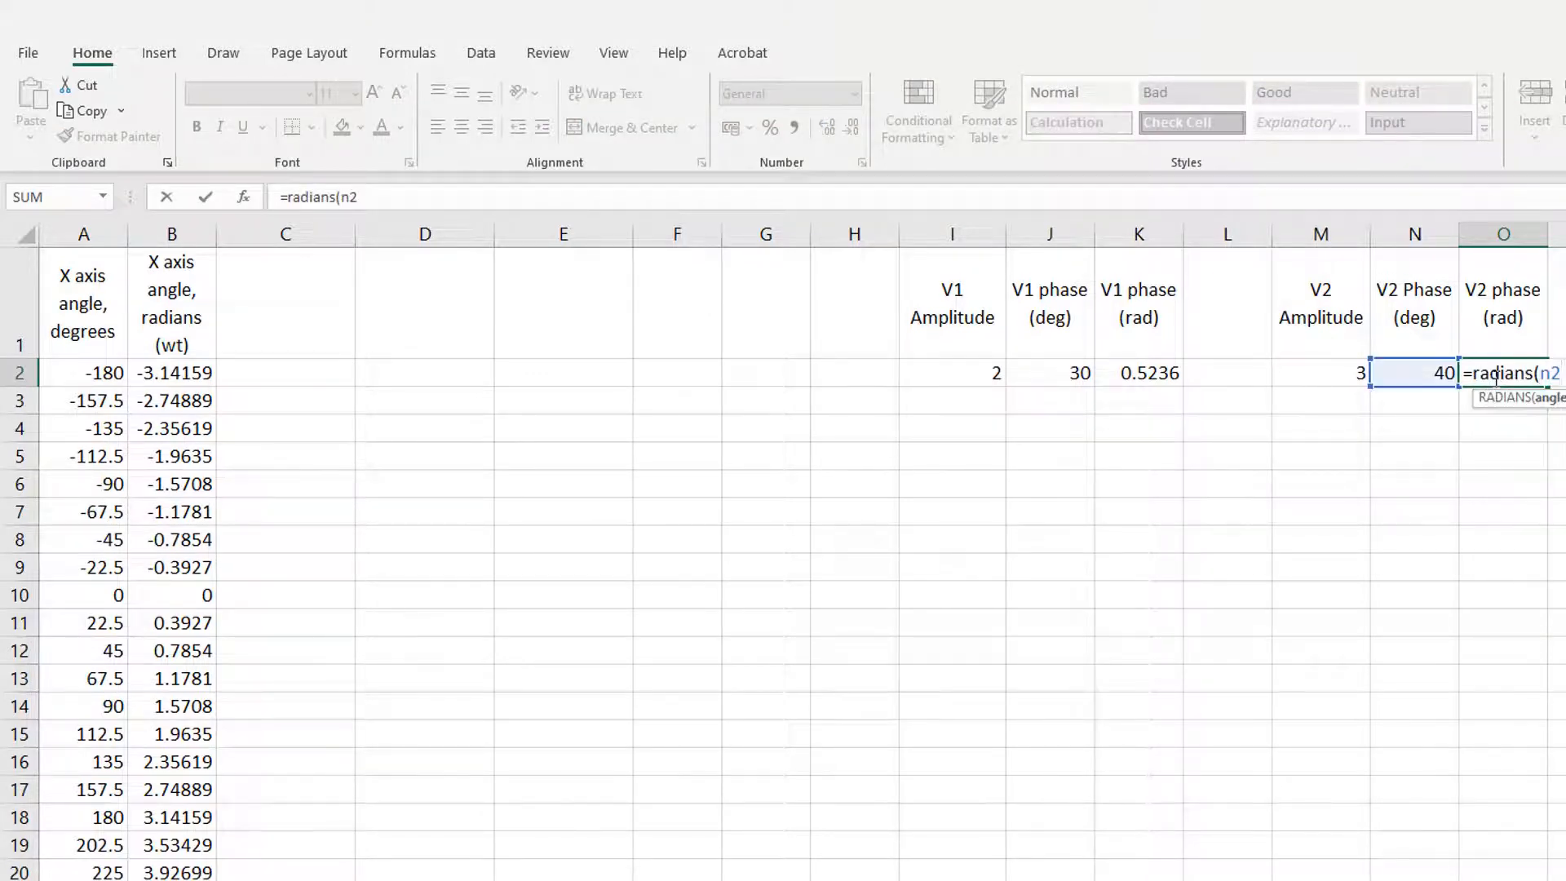
{"action": "type", "text": ")"}
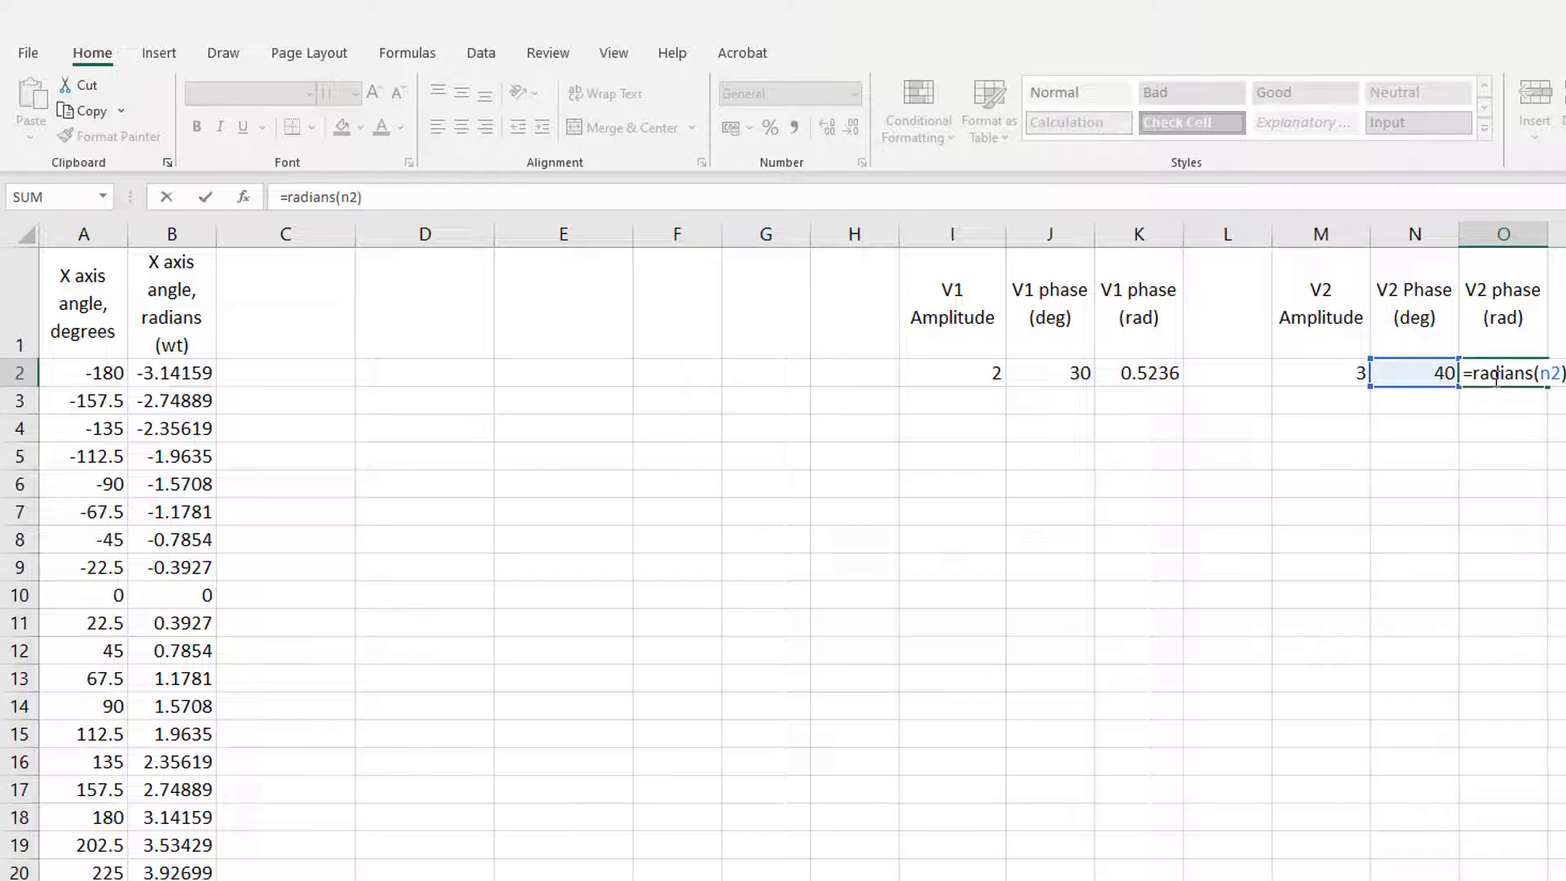
{"action": "key", "text": "Return"}
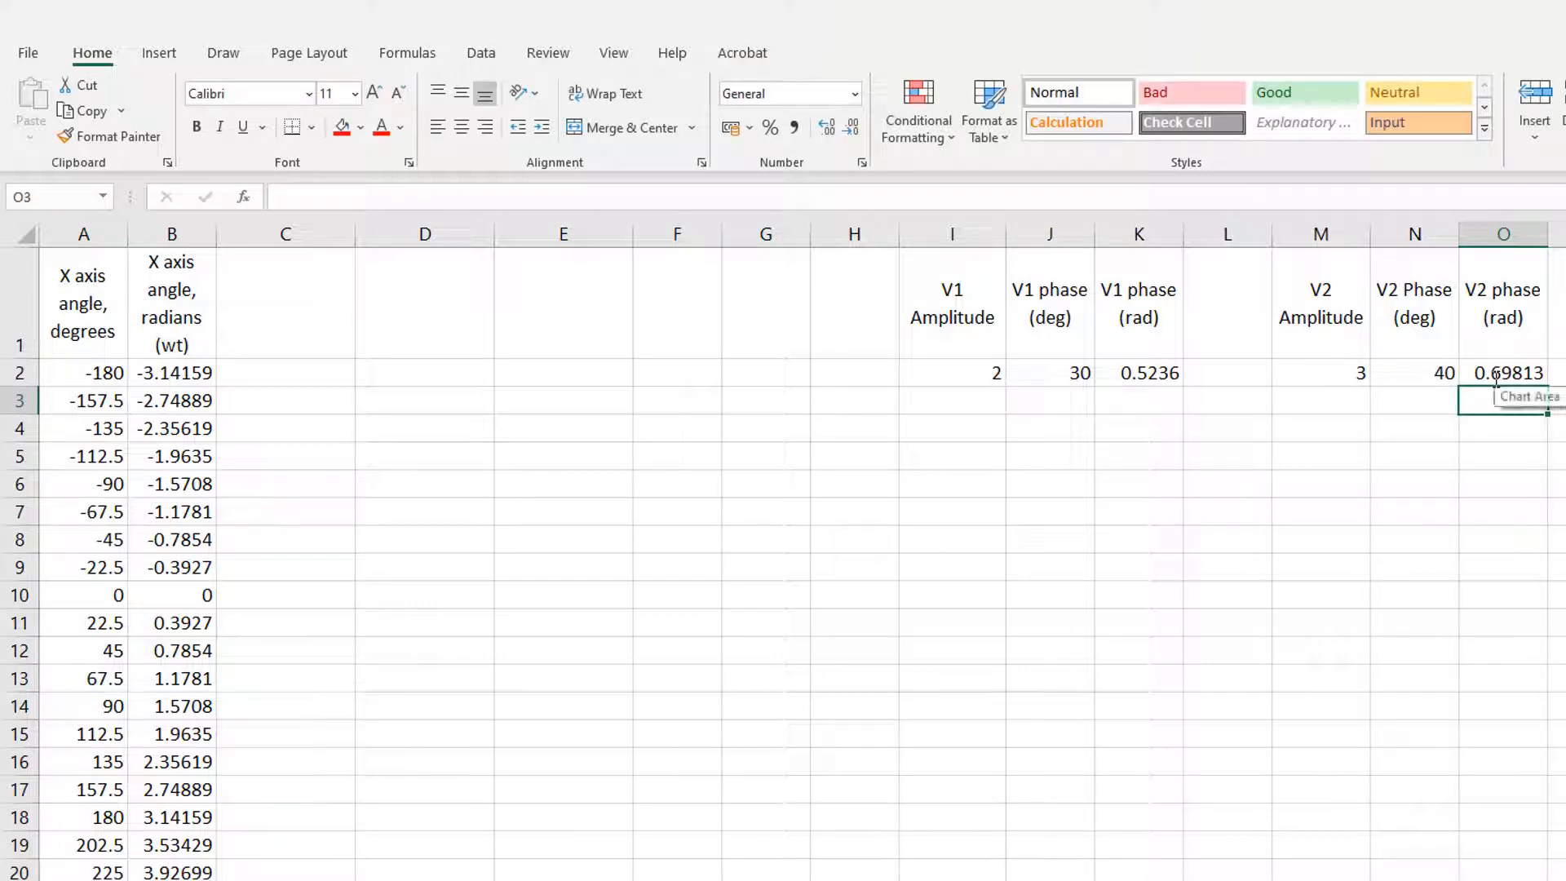
Step: Enter the column header V1 = A Sin (wt + ph1) in C1
{"action": "left_click", "coordinate": [311, 318]}
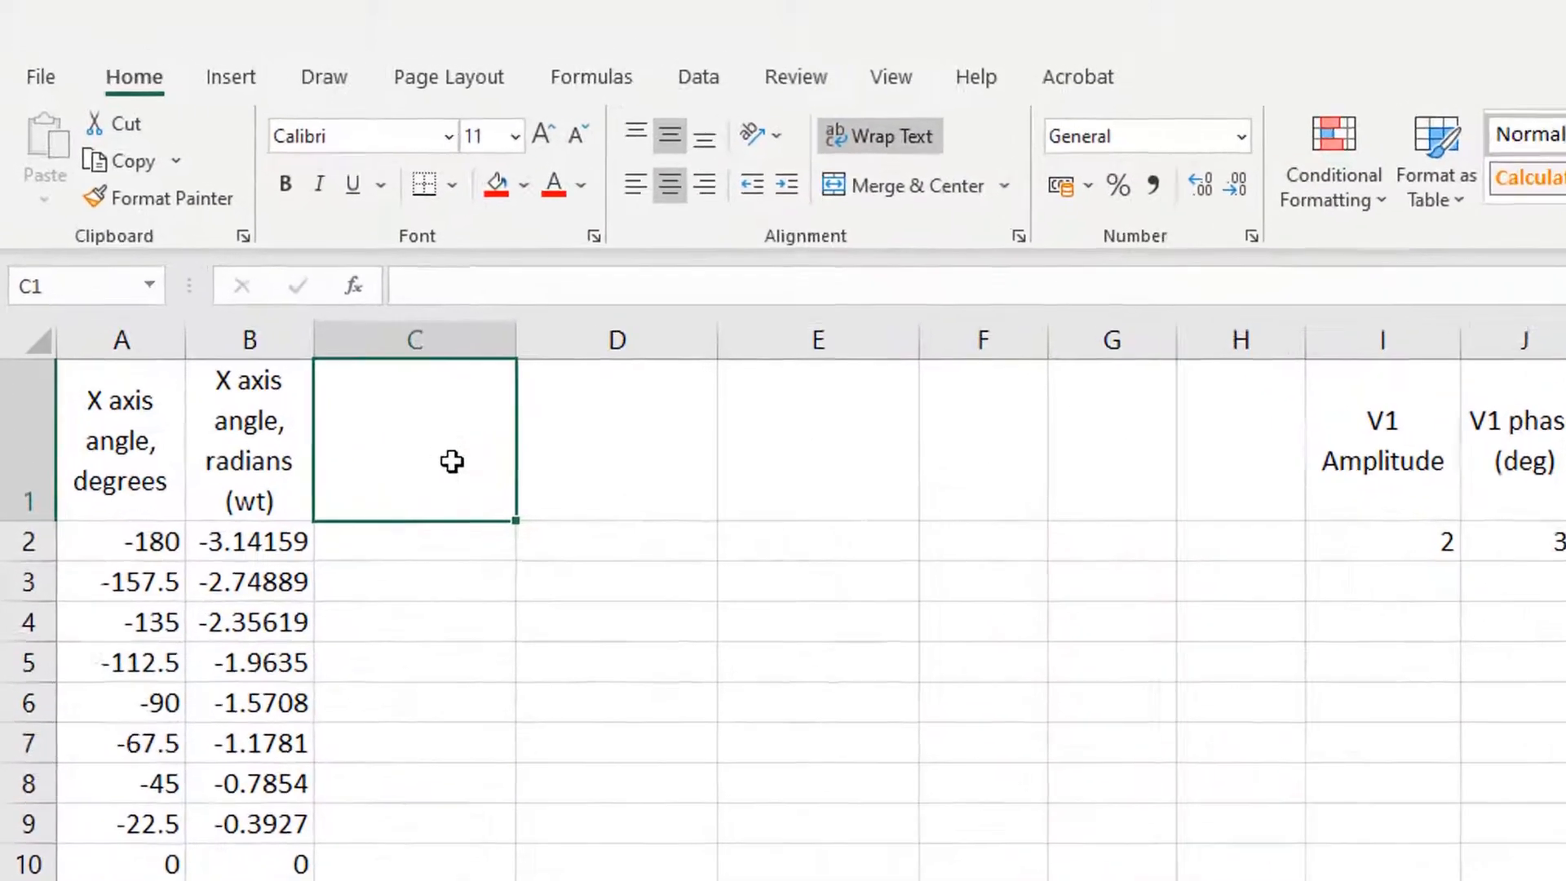
{"action": "type", "text": "V"}
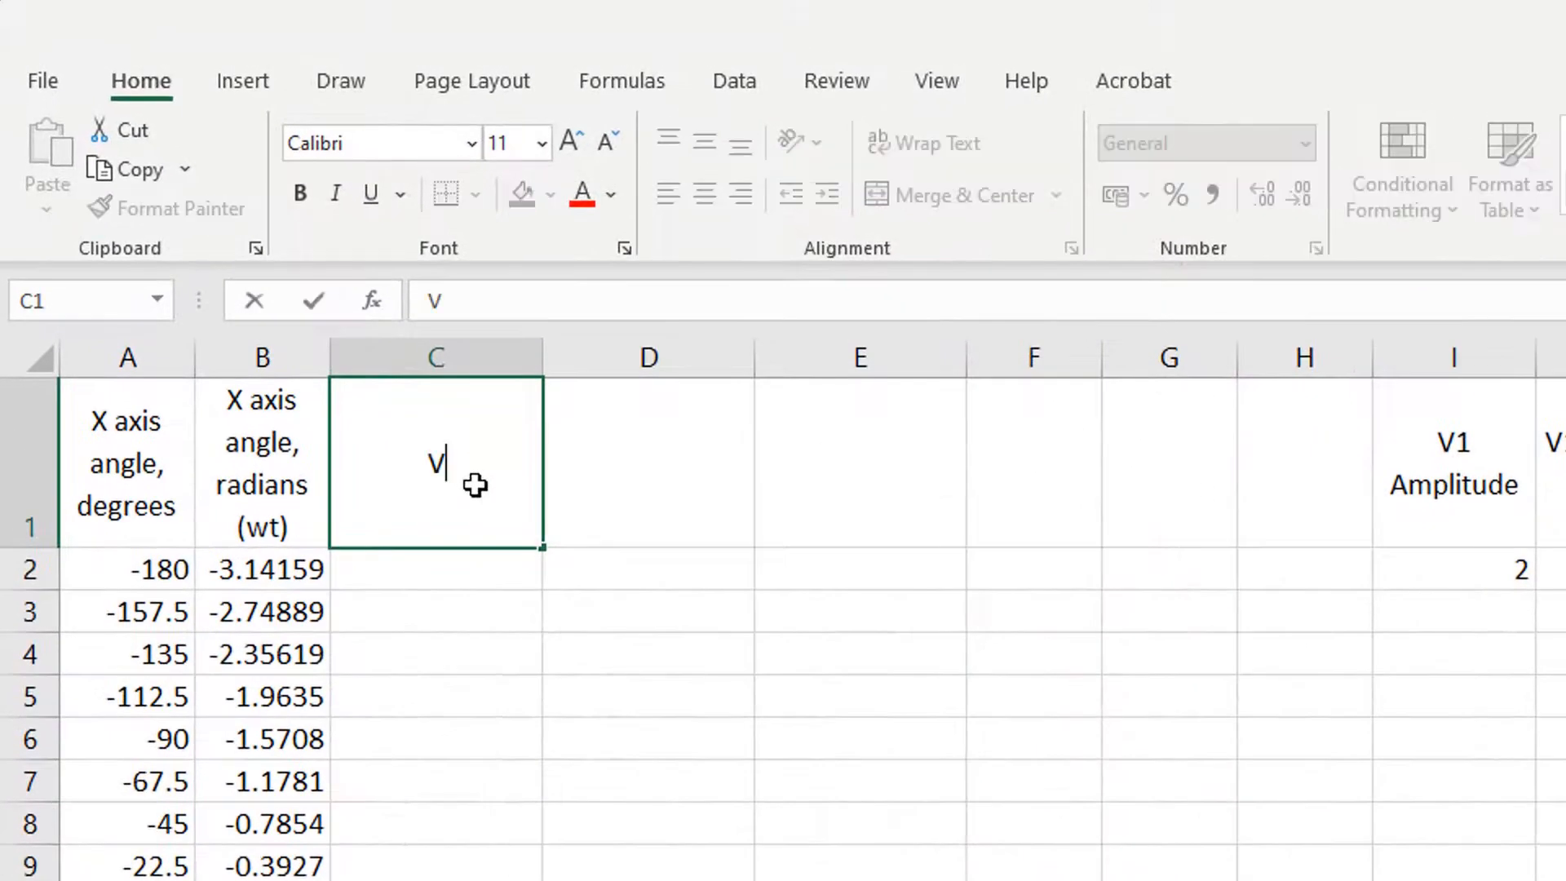
{"action": "type", "text": "1 = A"}
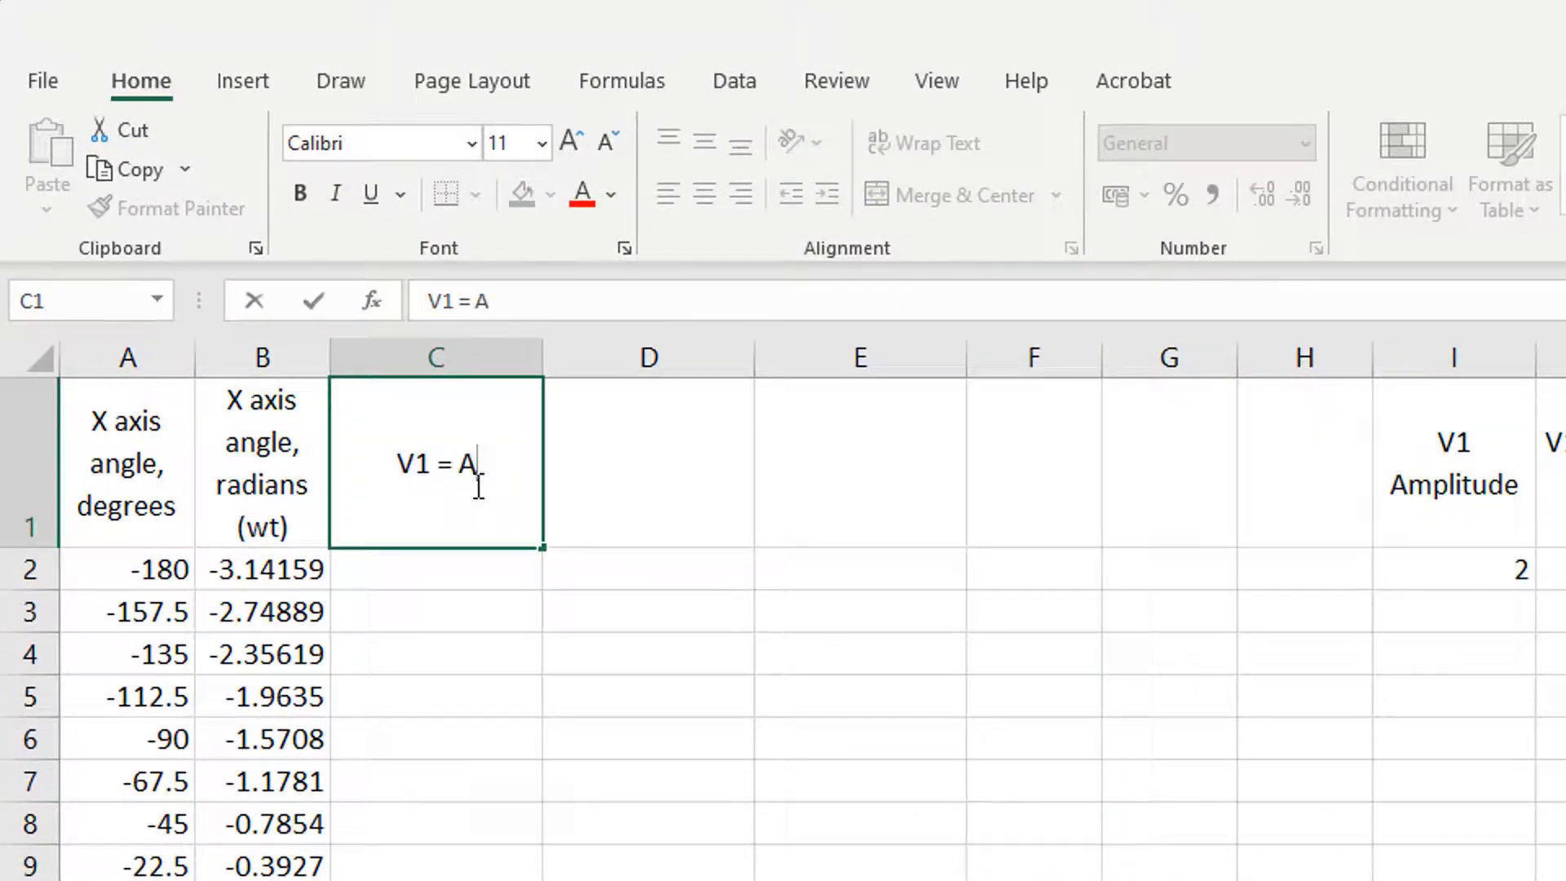
{"action": "type", "text": " Sin"}
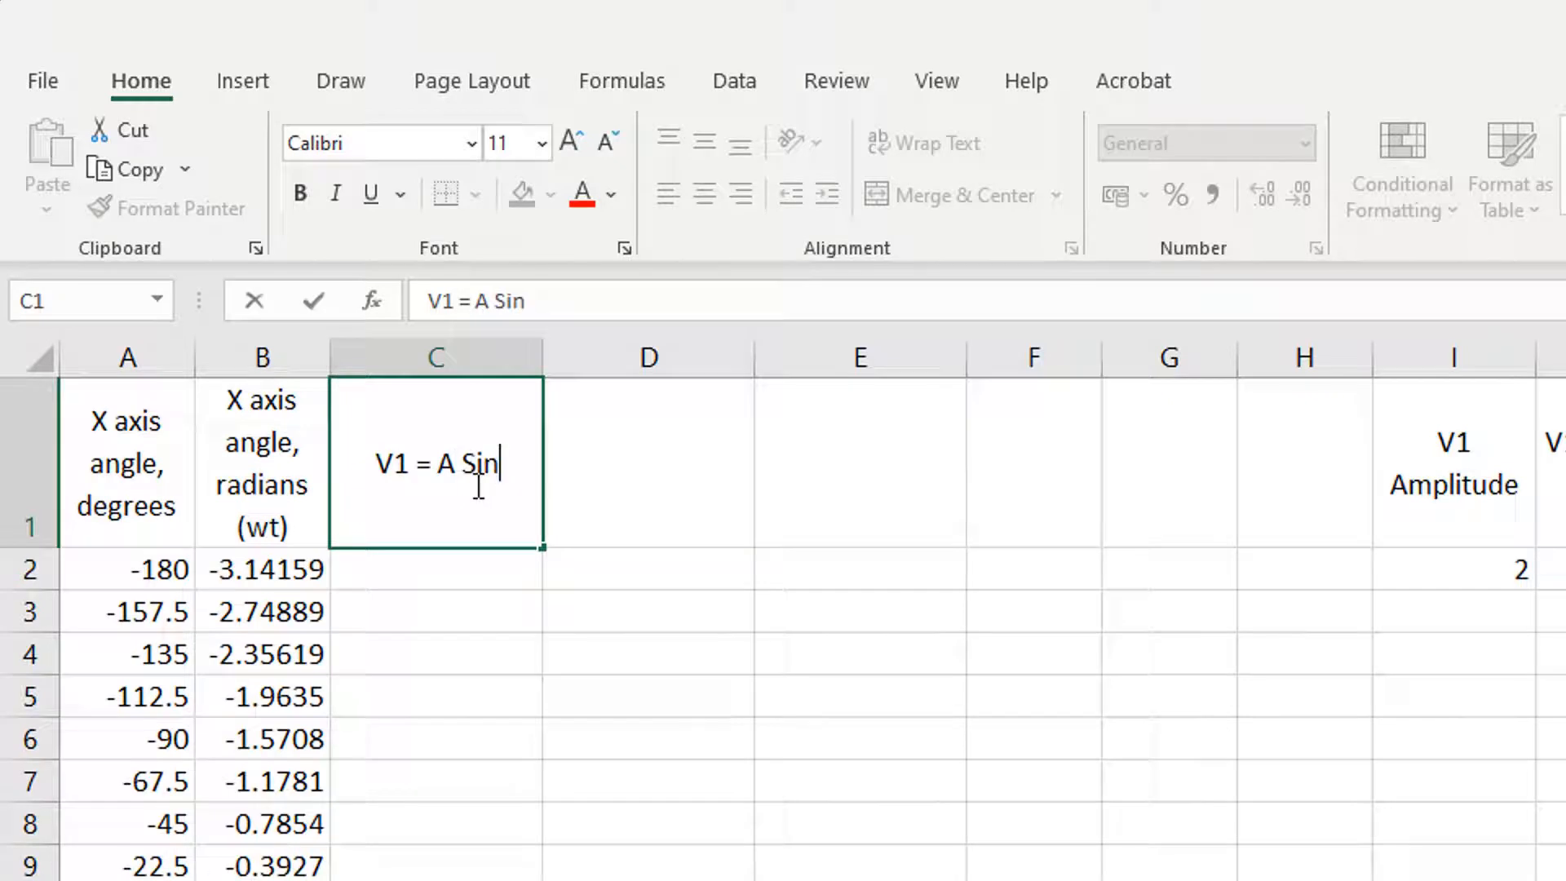
{"action": "type", "text": " (wt"}
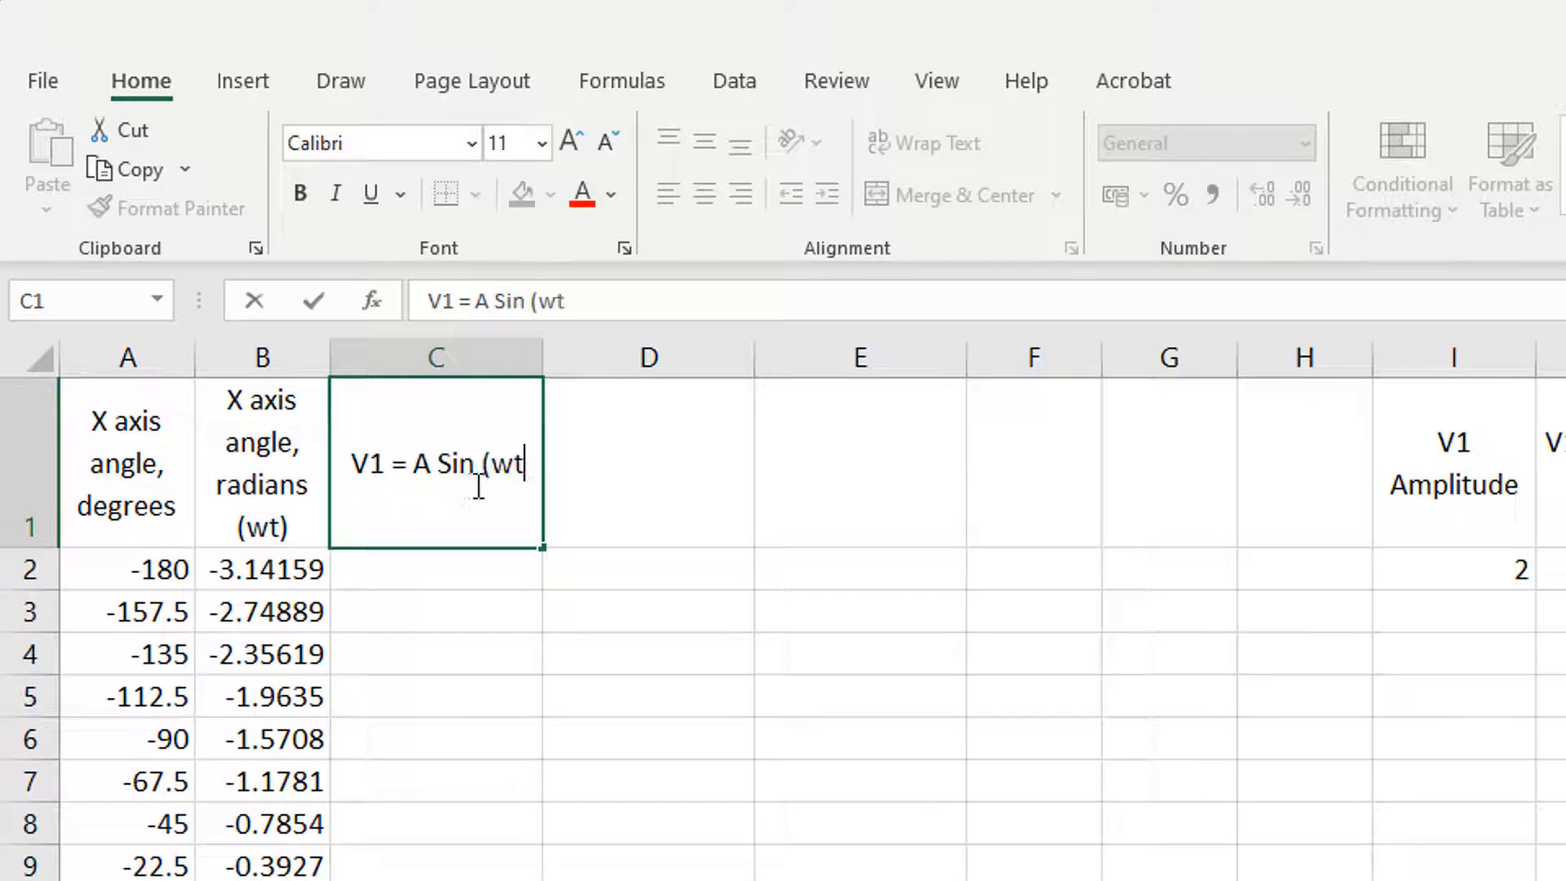
{"action": "type", "text": " +"}
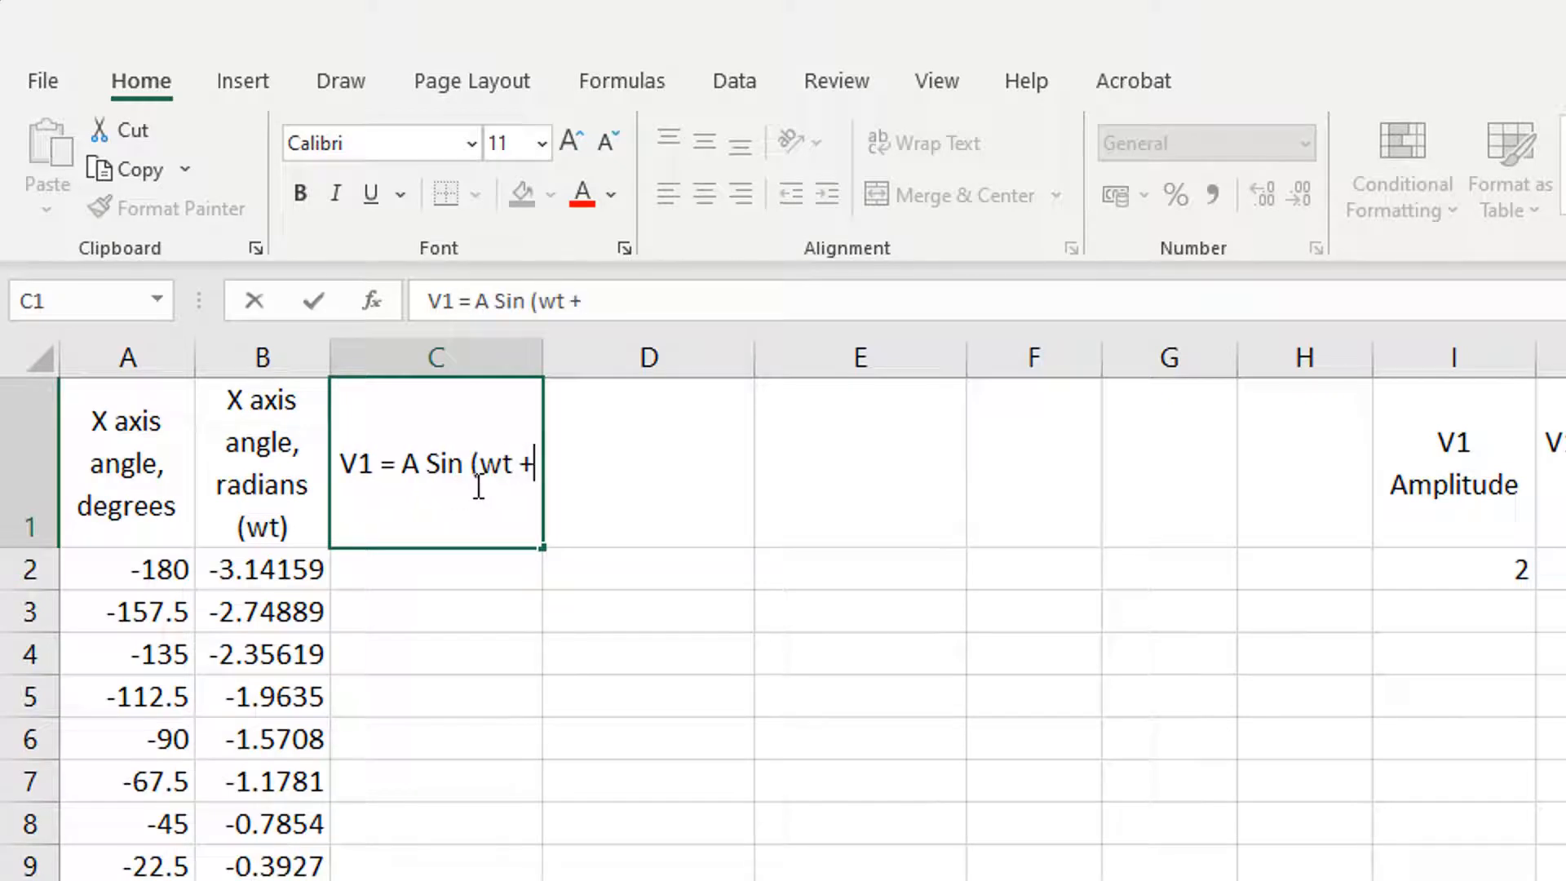
{"action": "type", "text": " ph"}
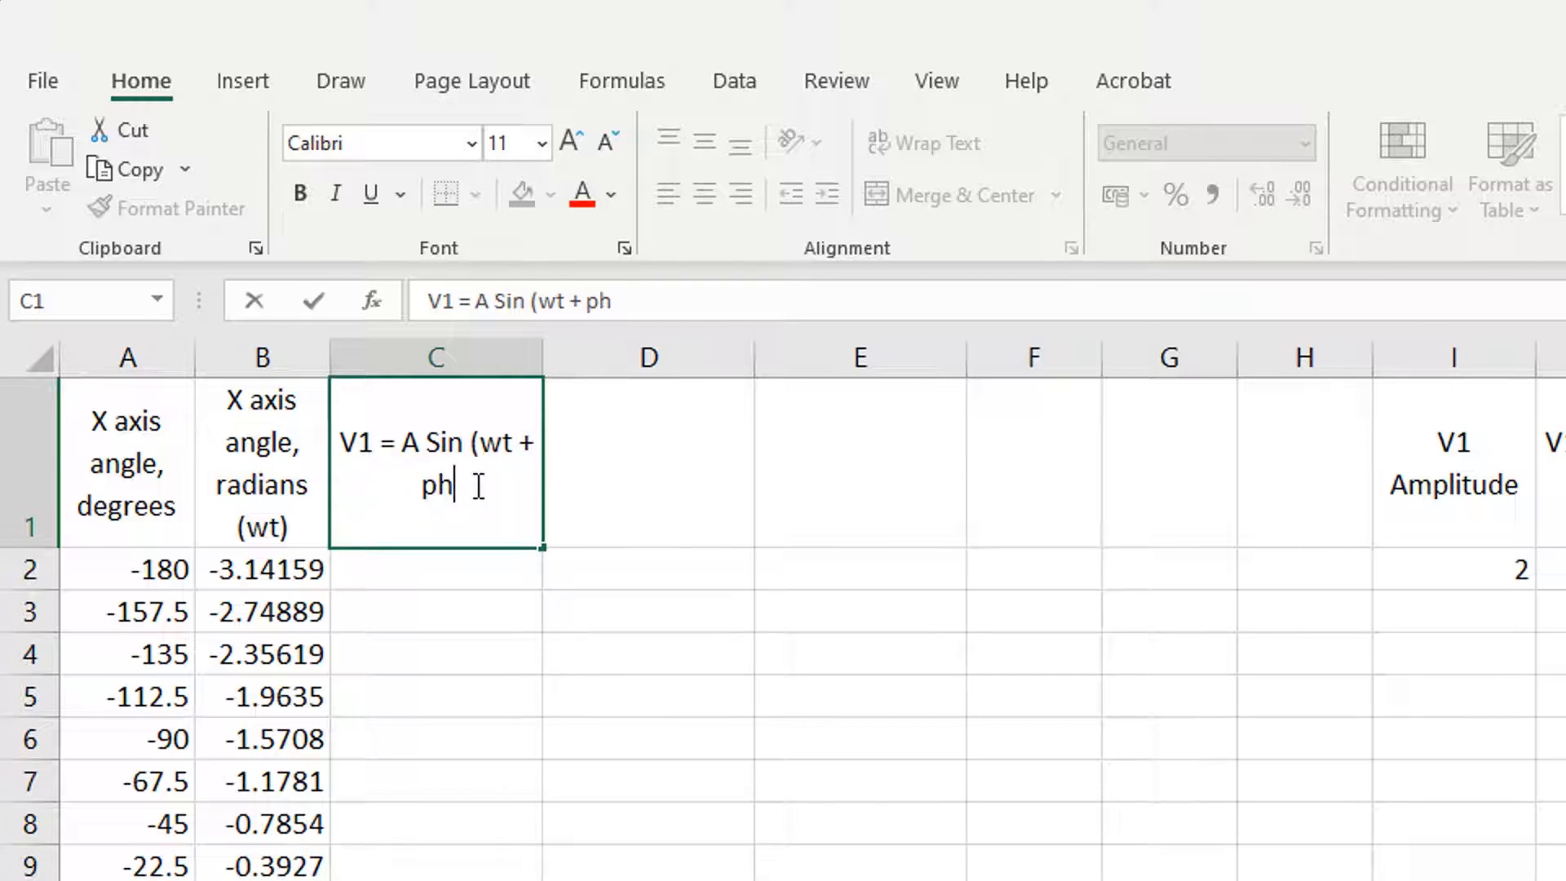
{"action": "type", "text": "1)"}
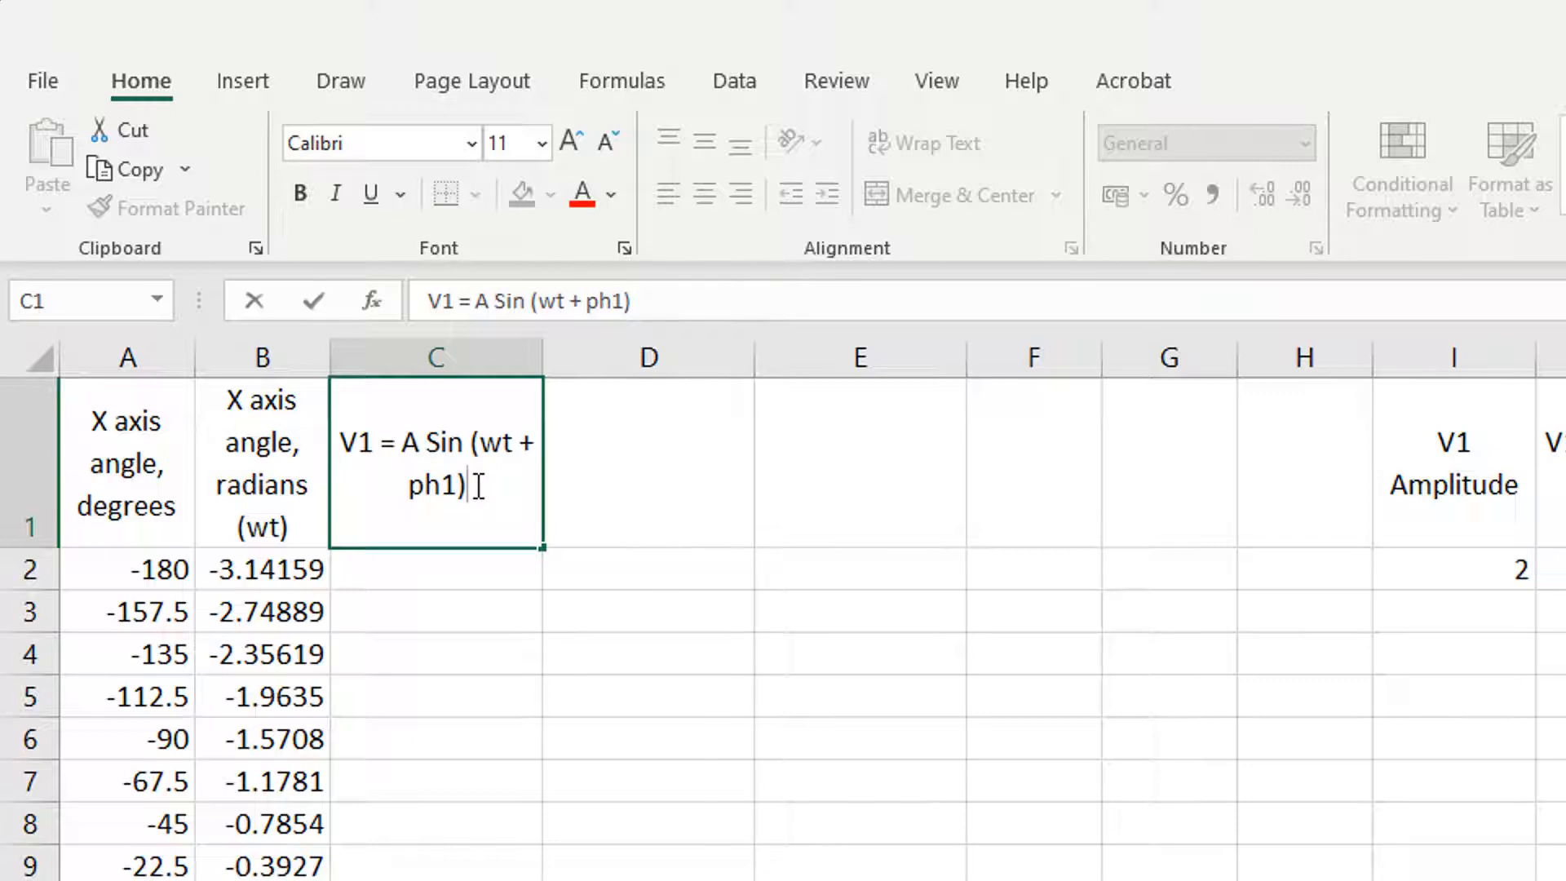
{"action": "key", "text": "Tab"}
Step: Enter the column header V2 = A Sin (wt + ph2) in D1 and widen columns C and D so their headers fit on one line
{"action": "type", "text": "V"}
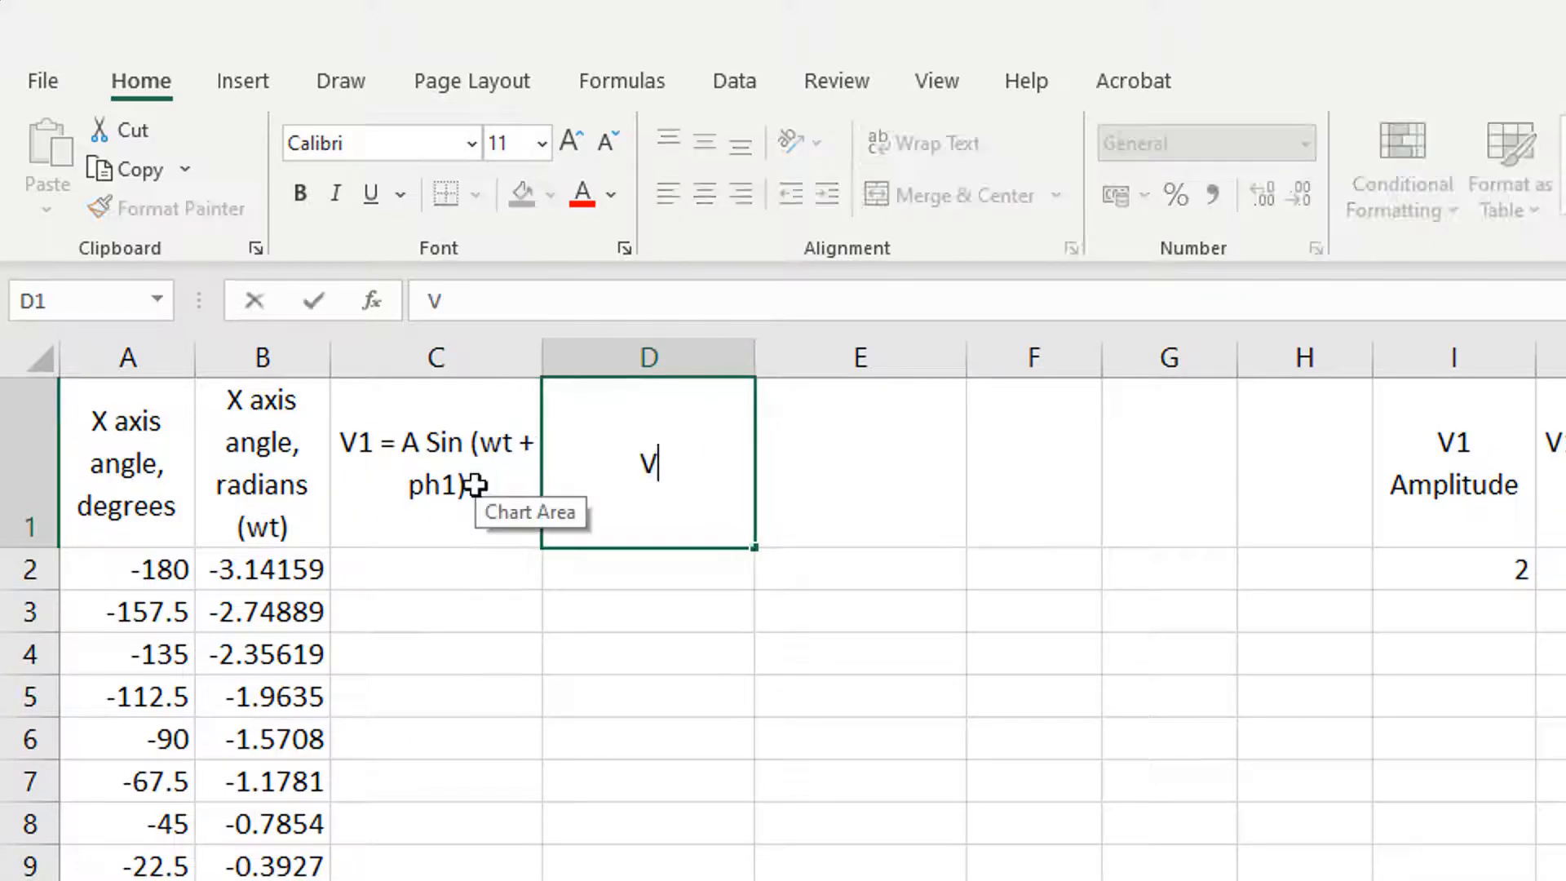
{"action": "type", "text": "2 = "}
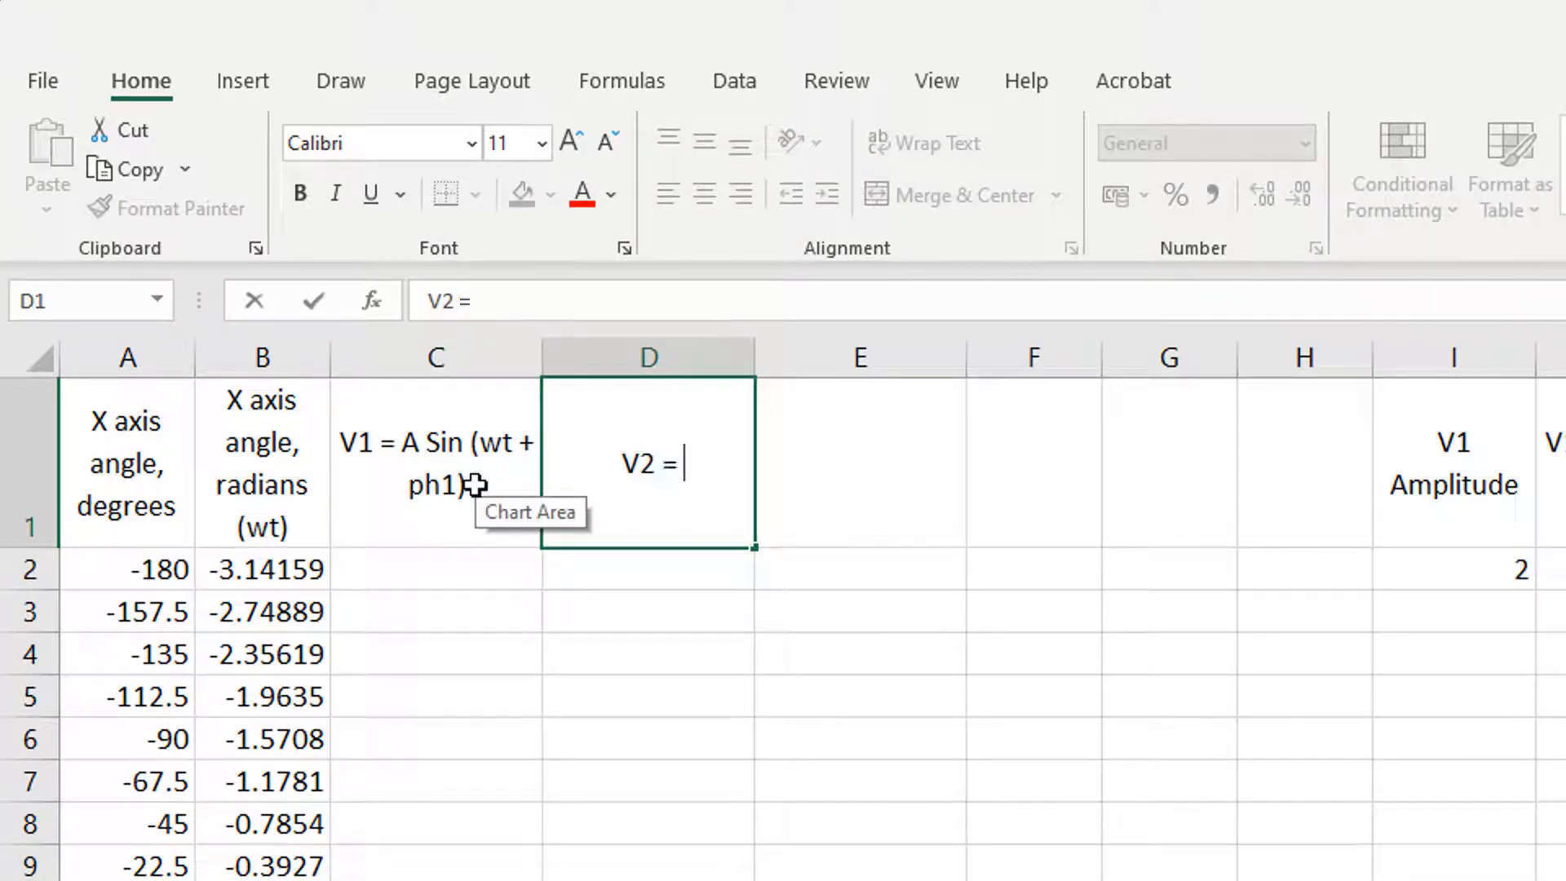
{"action": "type", "text": "A Sin"}
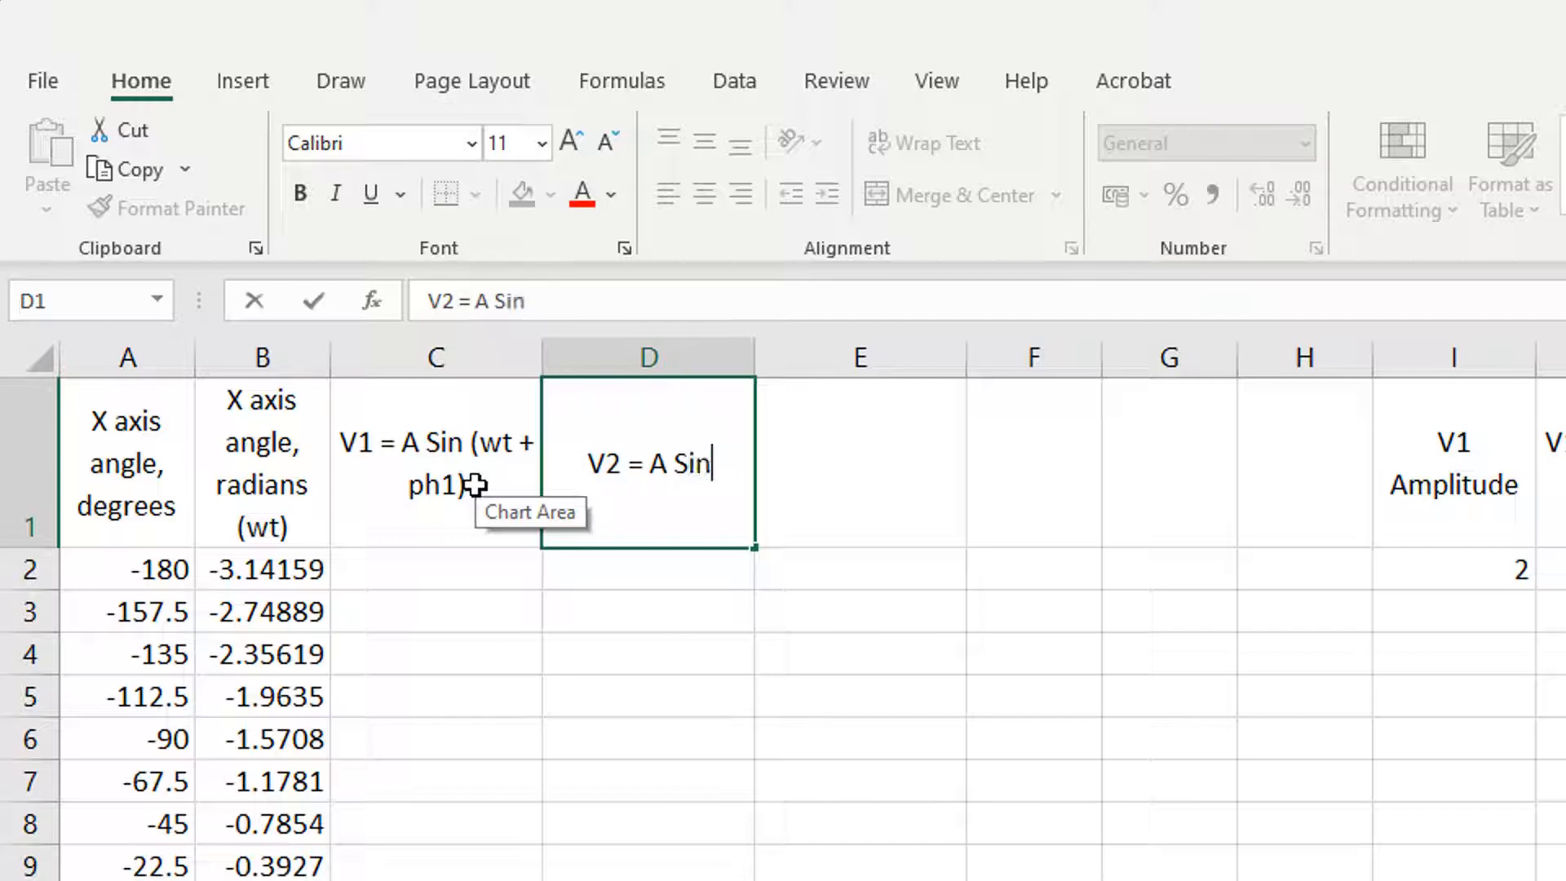
{"action": "type", "text": " ("}
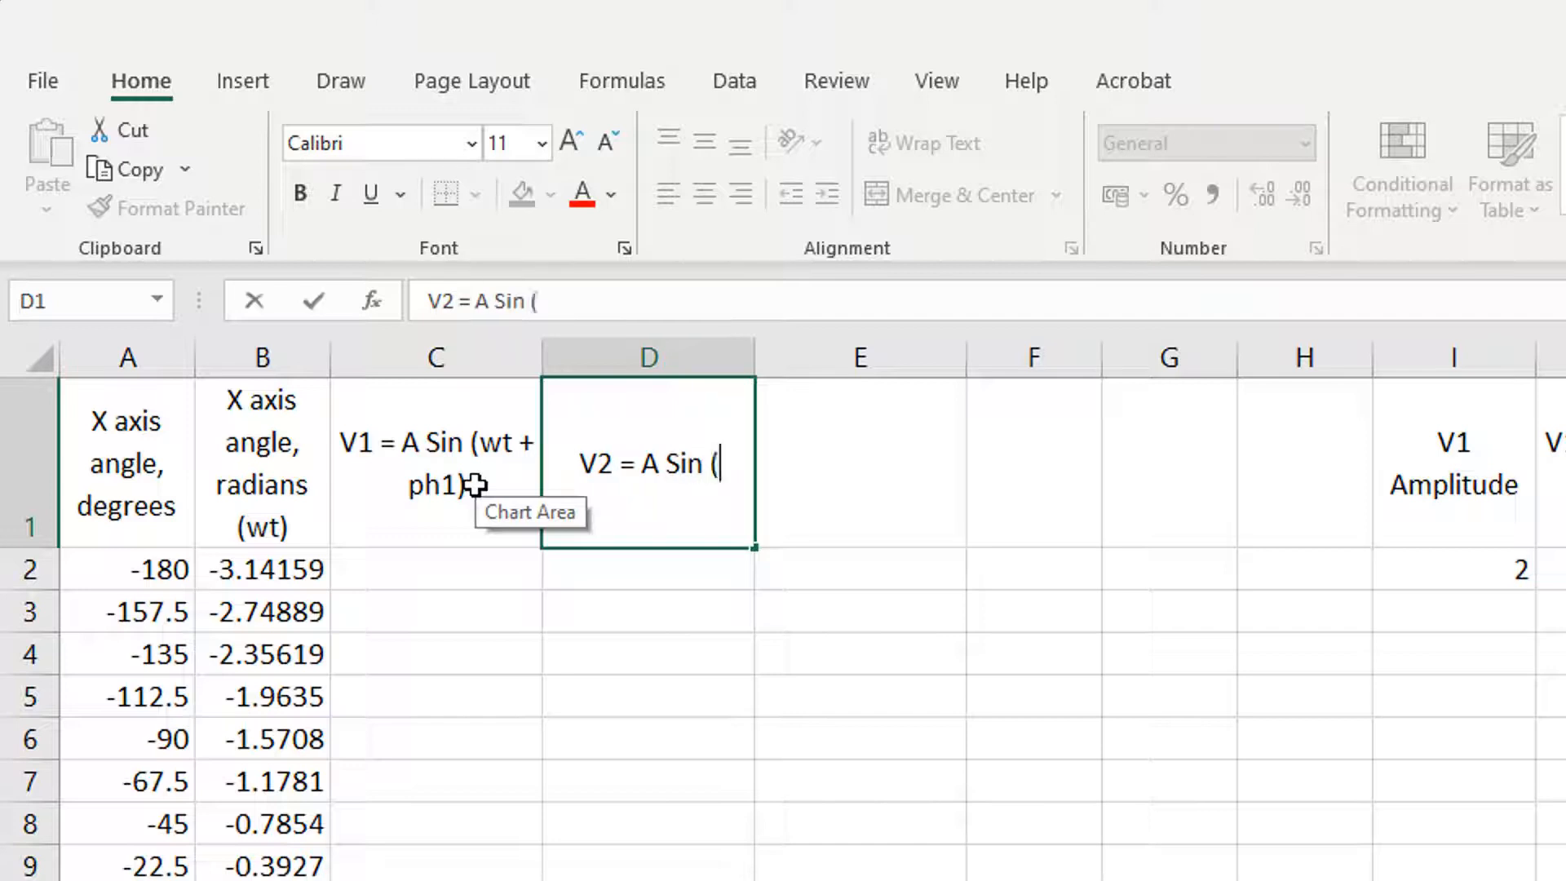
{"action": "type", "text": "wt"}
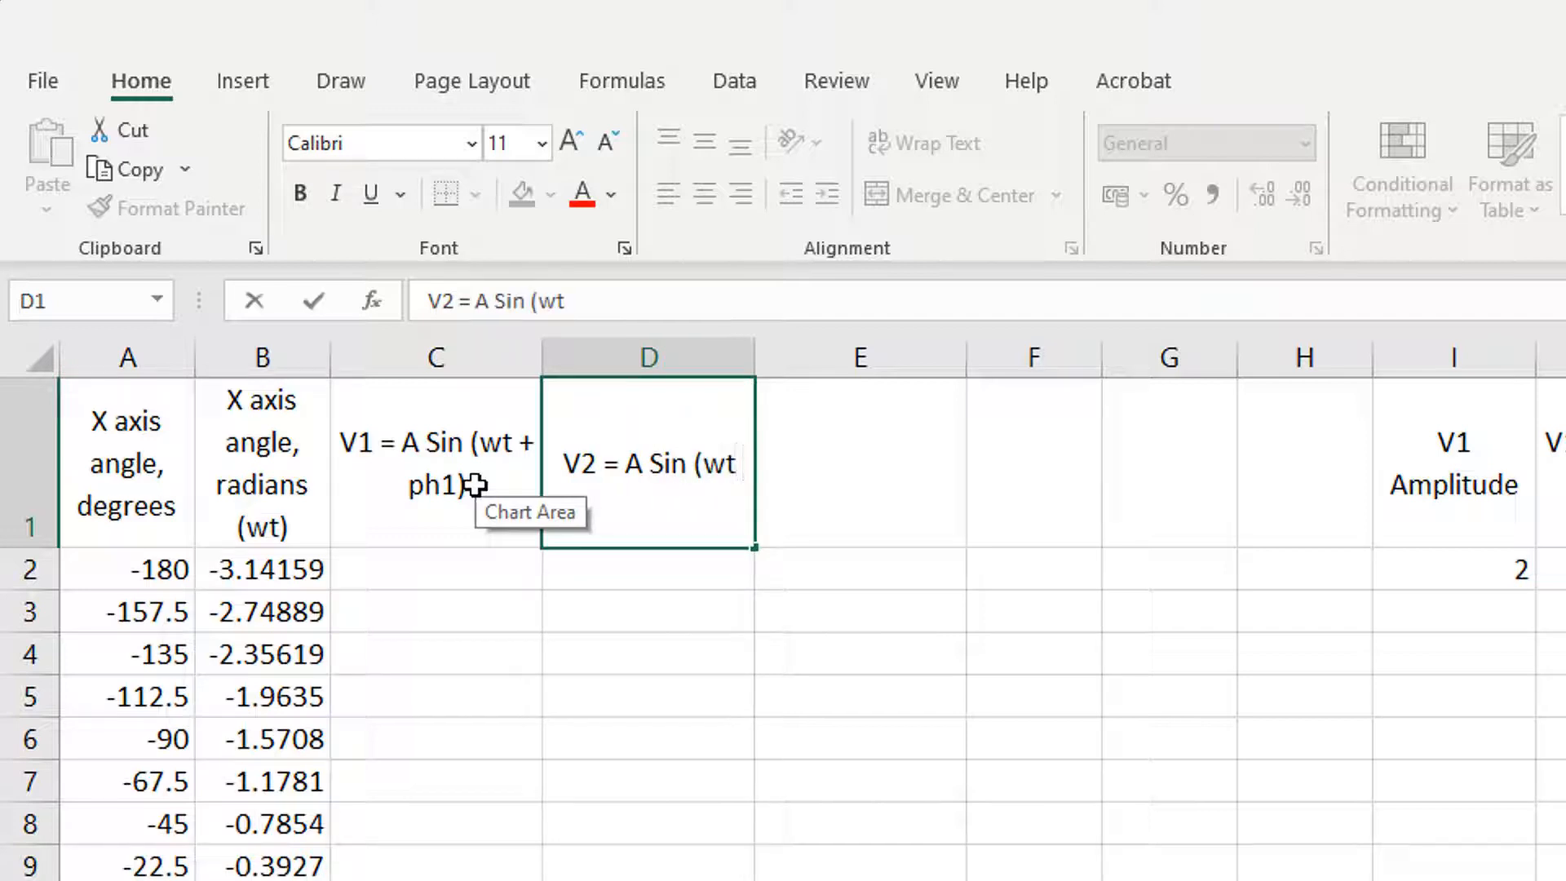
{"action": "type", "text": " + ph"}
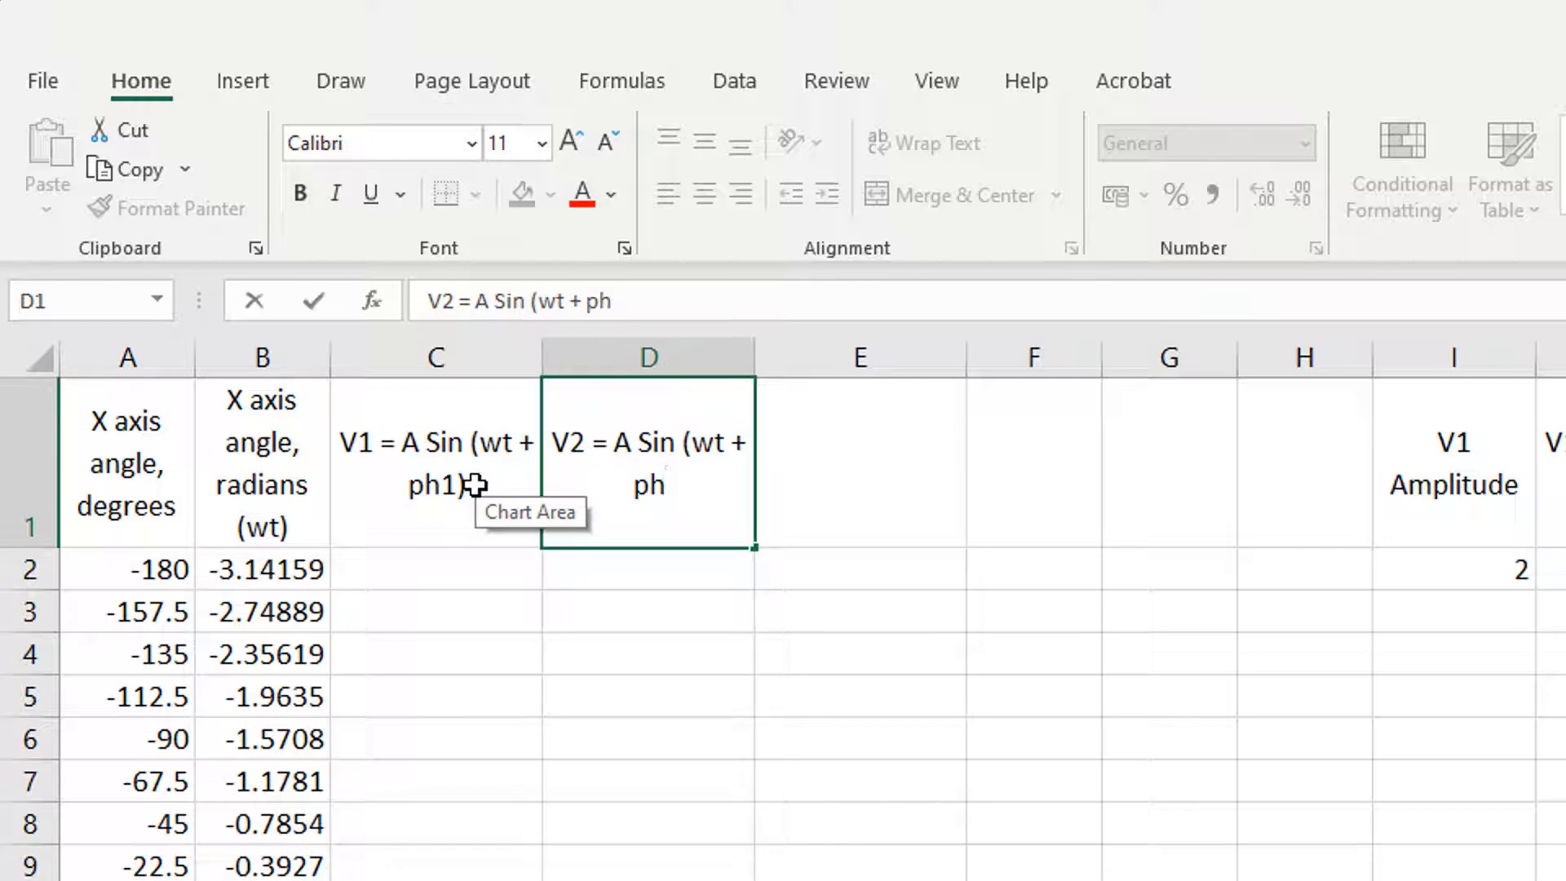
{"action": "type", "text": "2)"}
{"action": "key", "text": "Return"}
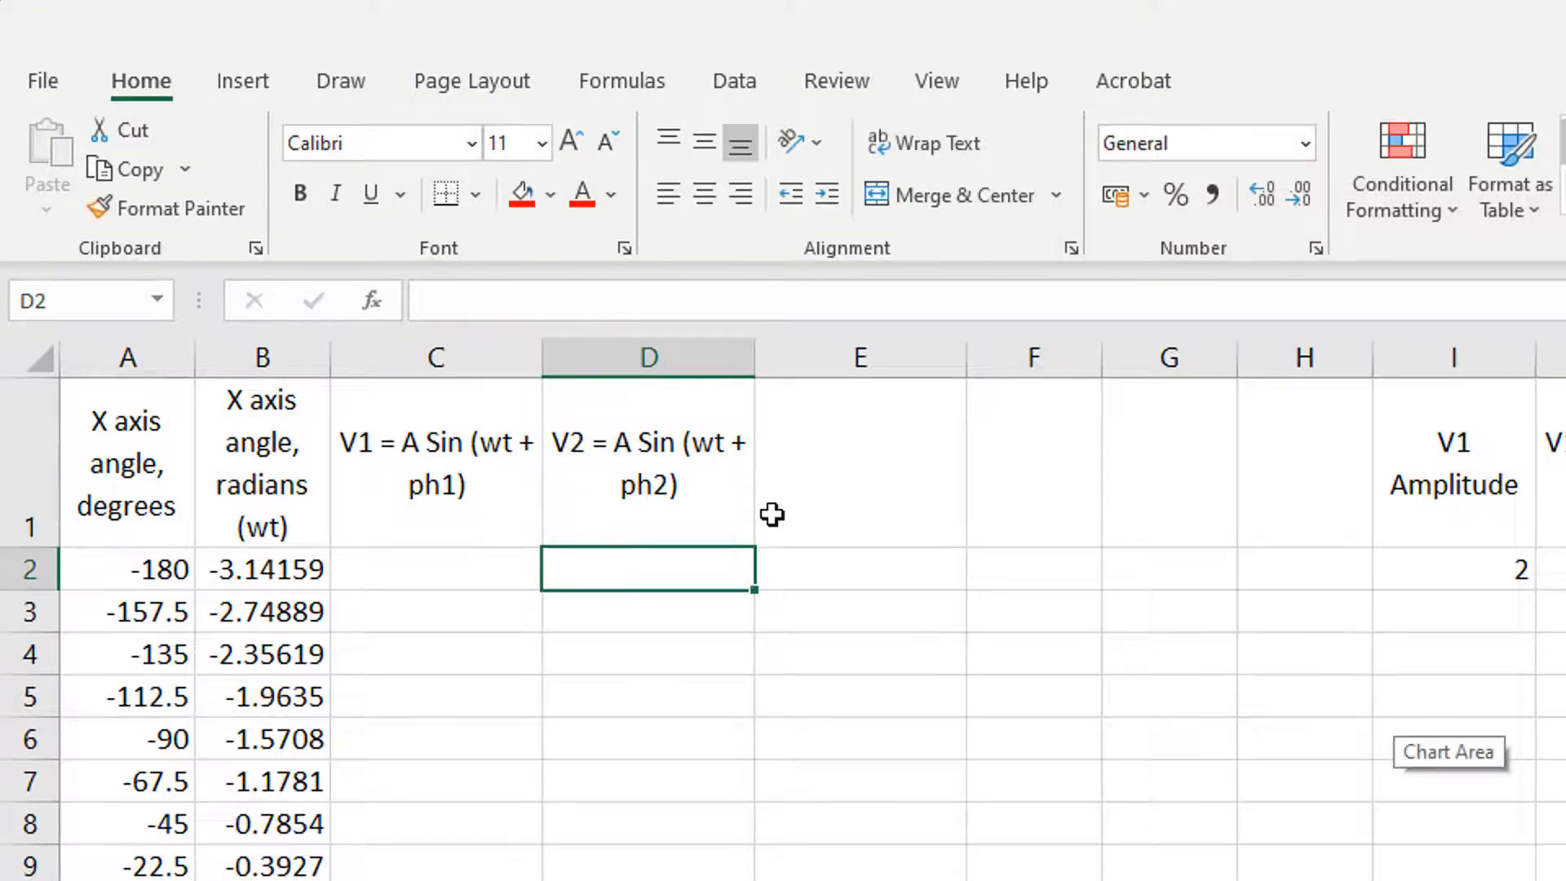
{"action": "left_click_drag", "start_coordinate": [541, 354], "coordinate": [654, 354]}
{"action": "left_click_drag", "start_coordinate": [866, 354], "coordinate": [944, 354]}
Step: Enter the column header VT = V1 + V2 in E1
{"action": "left_click", "coordinate": [1007, 465]}
{"action": "left_click", "coordinate": [573, 309]}
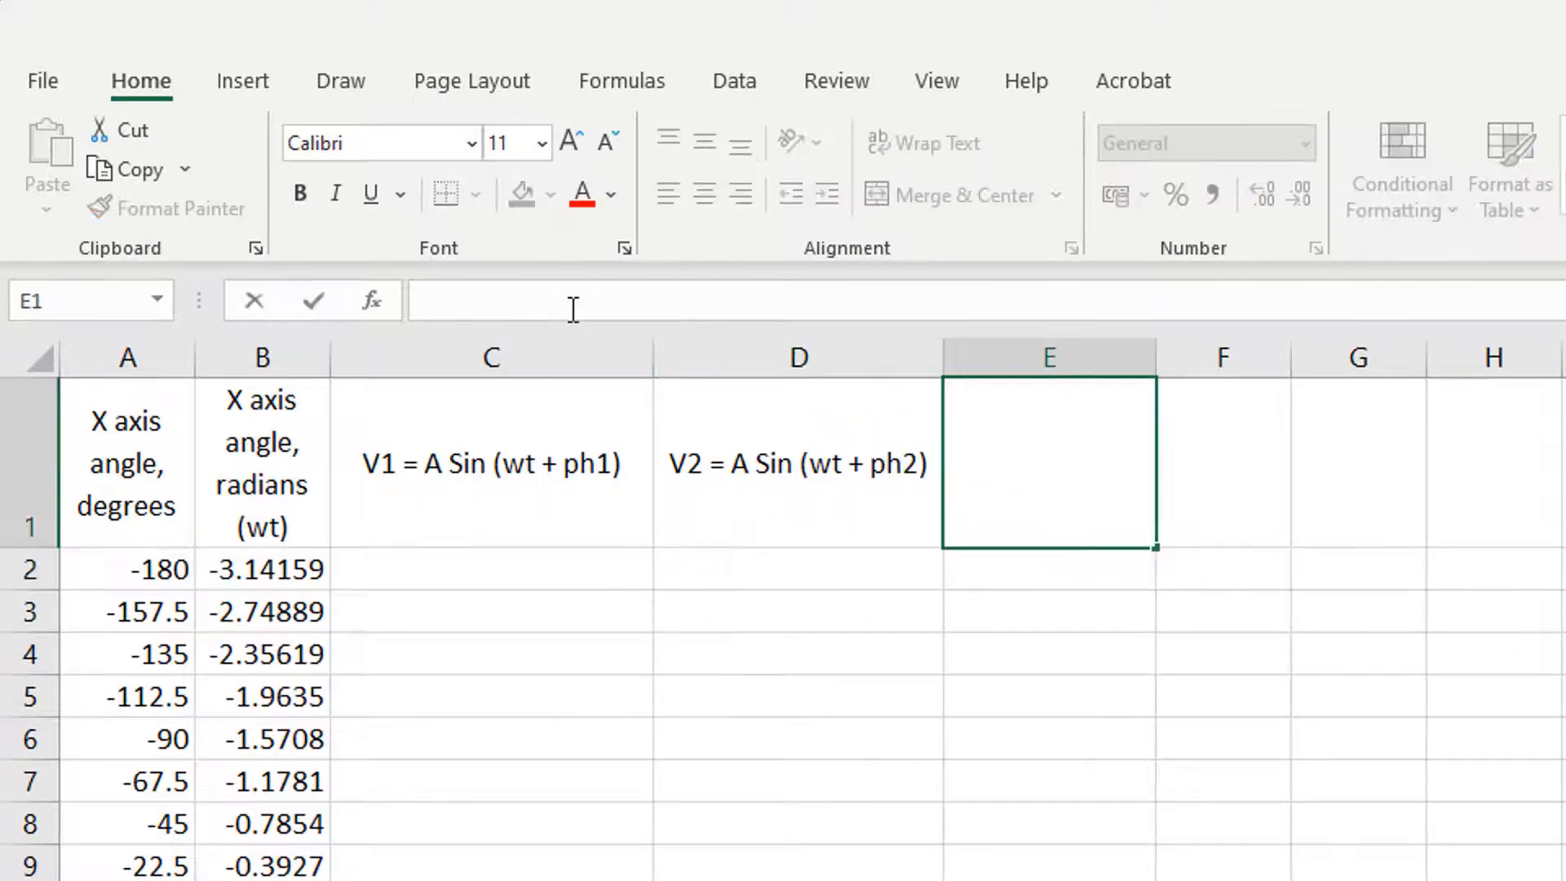
{"action": "type", "text": "VT = V1 + V2"}
{"action": "key", "text": "Return"}
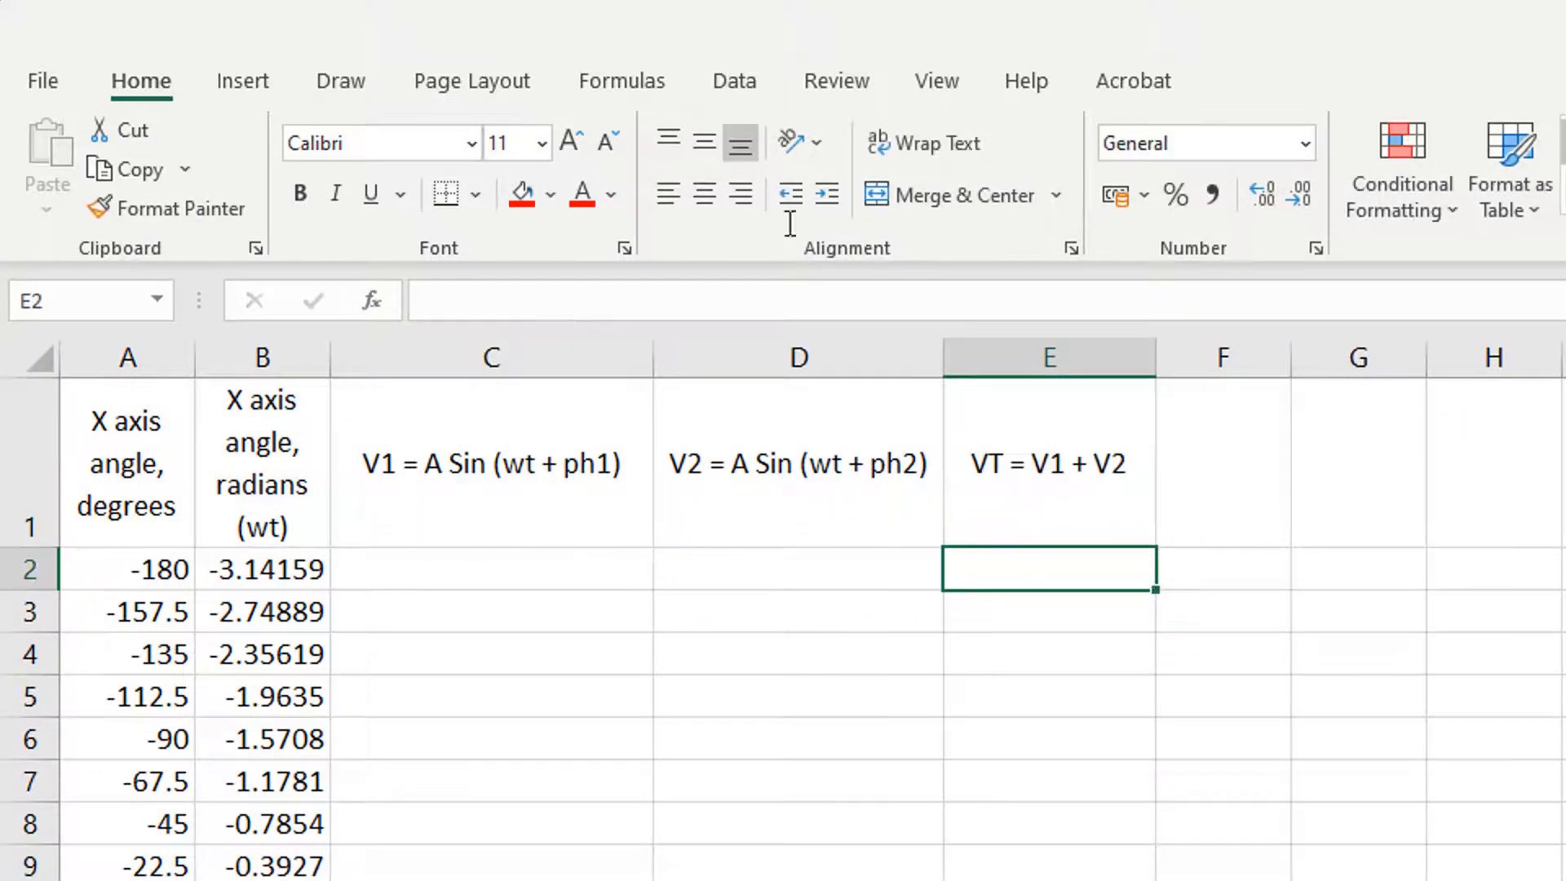
Step: Build the V1 formula in C2 up to =I2*Sin(B2+K2, referencing the V1 amplitude, angle in radians and V1 phase in radians
{"action": "left_click", "coordinate": [498, 576]}
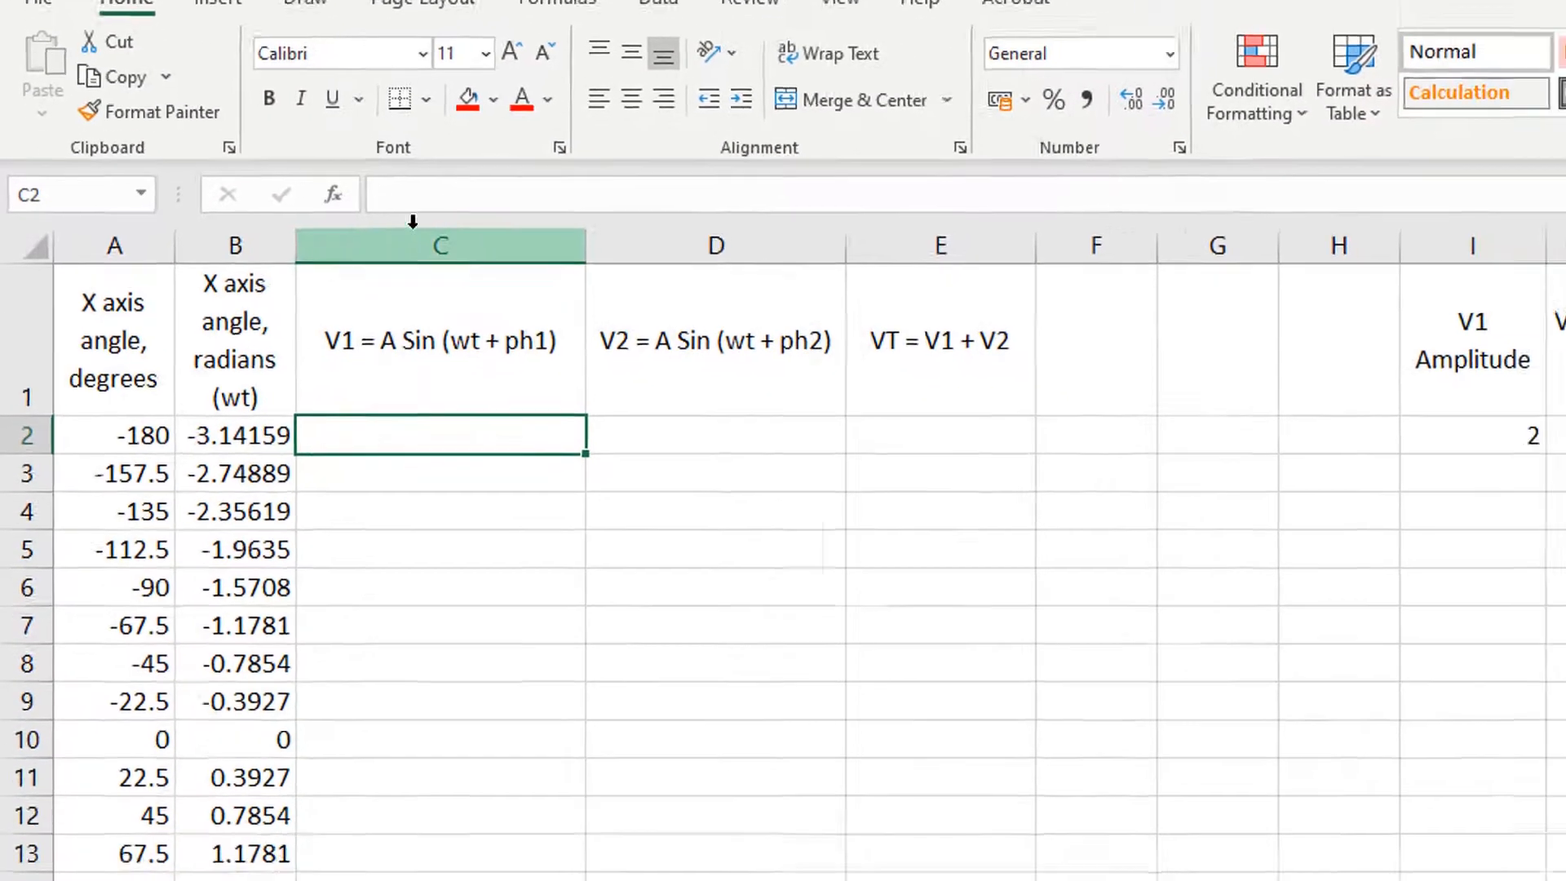
{"action": "left_click", "coordinate": [468, 298]}
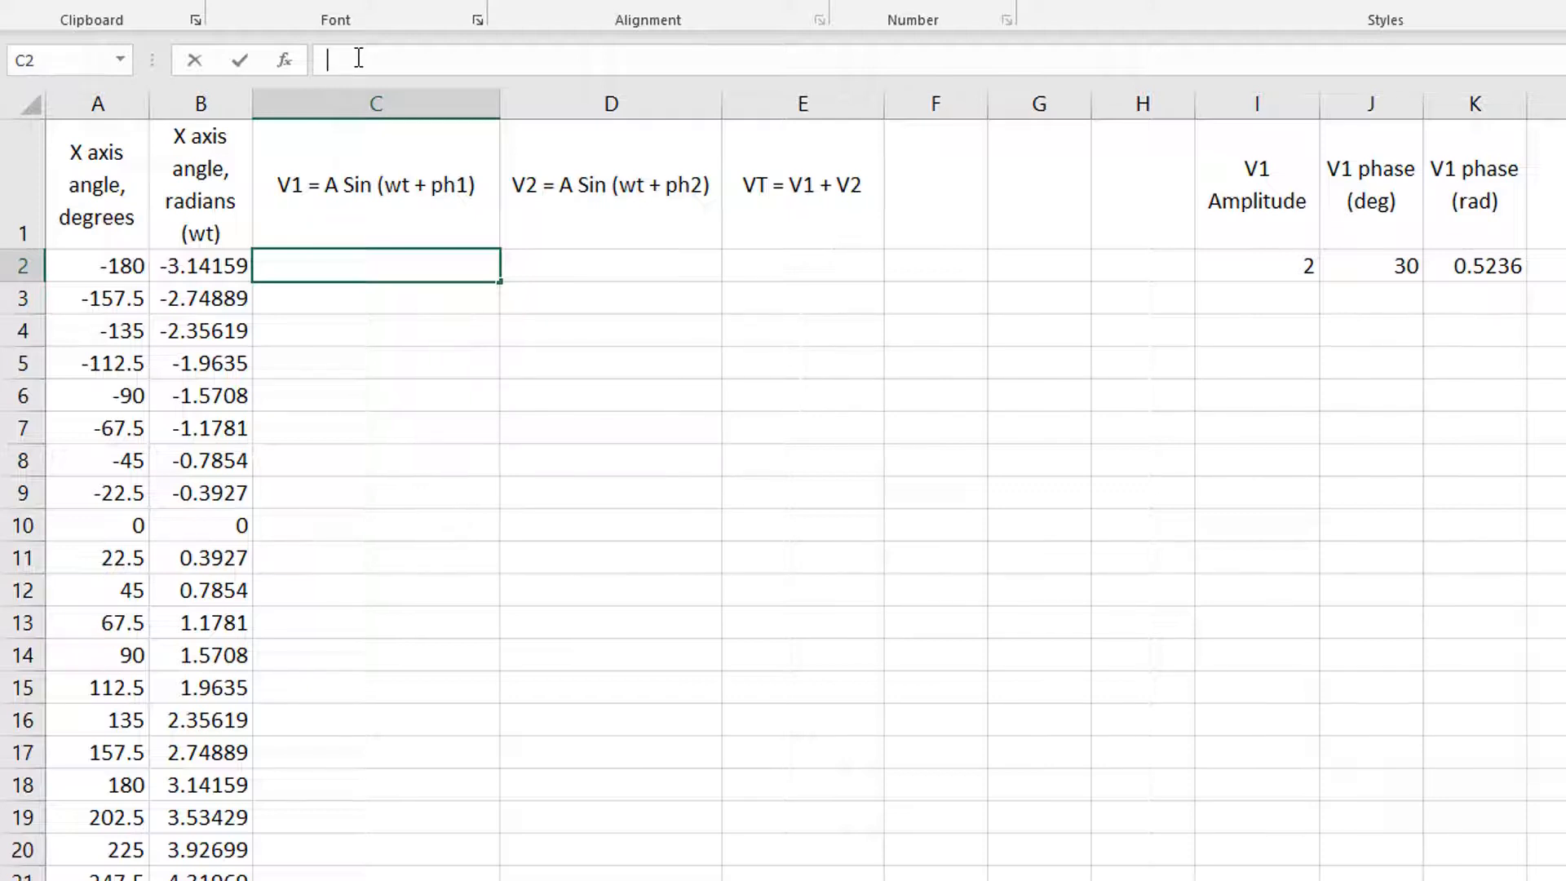
{"action": "type", "text": "="}
{"action": "left_click", "coordinate": [1280, 263]}
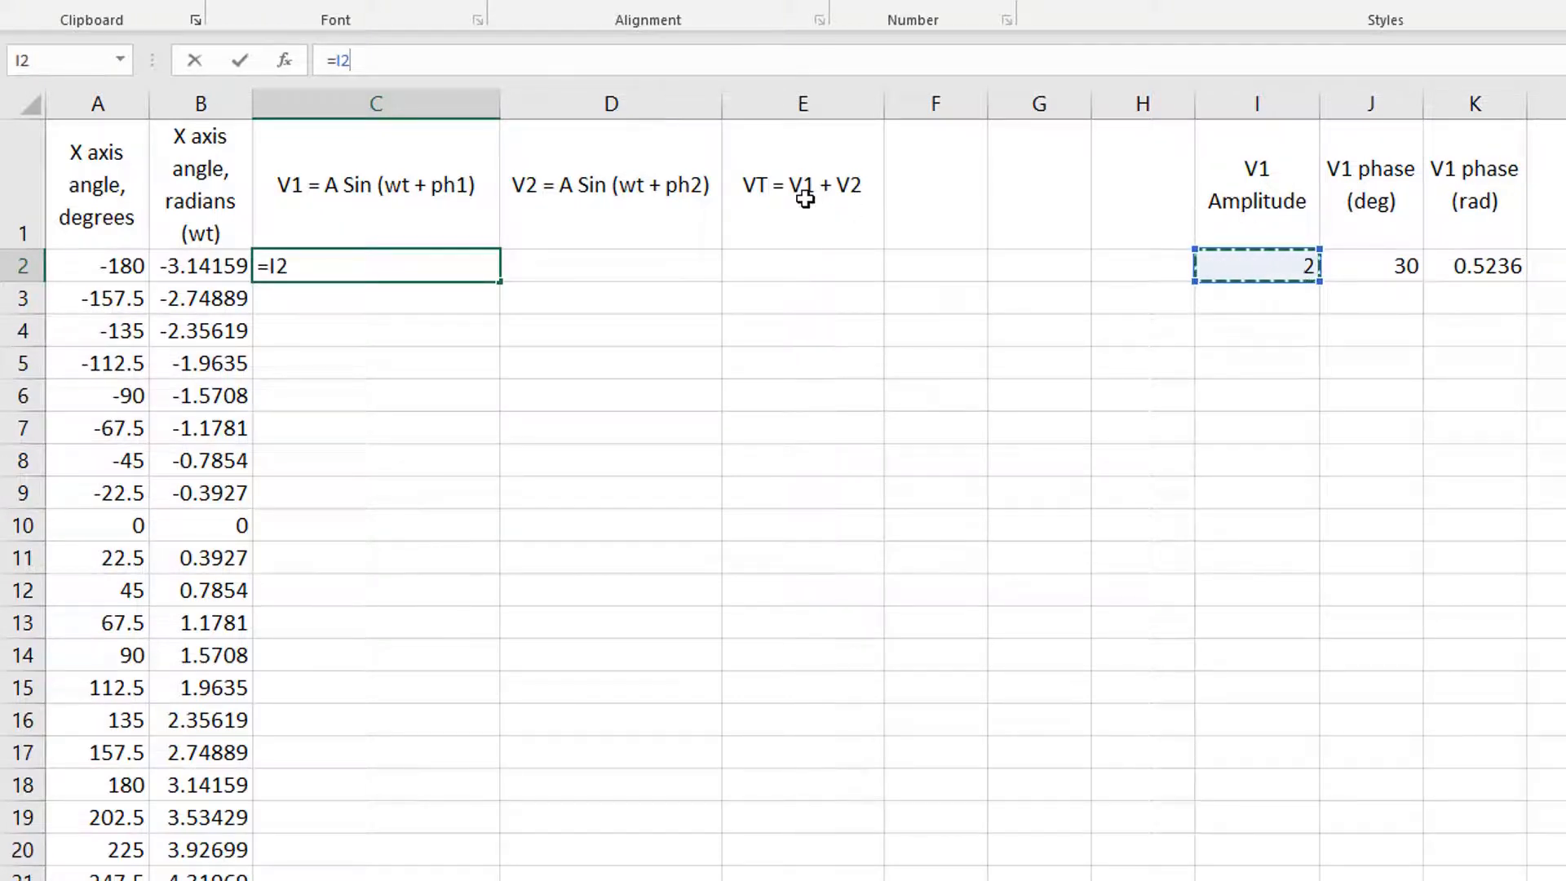
{"action": "type", "text": "*"}
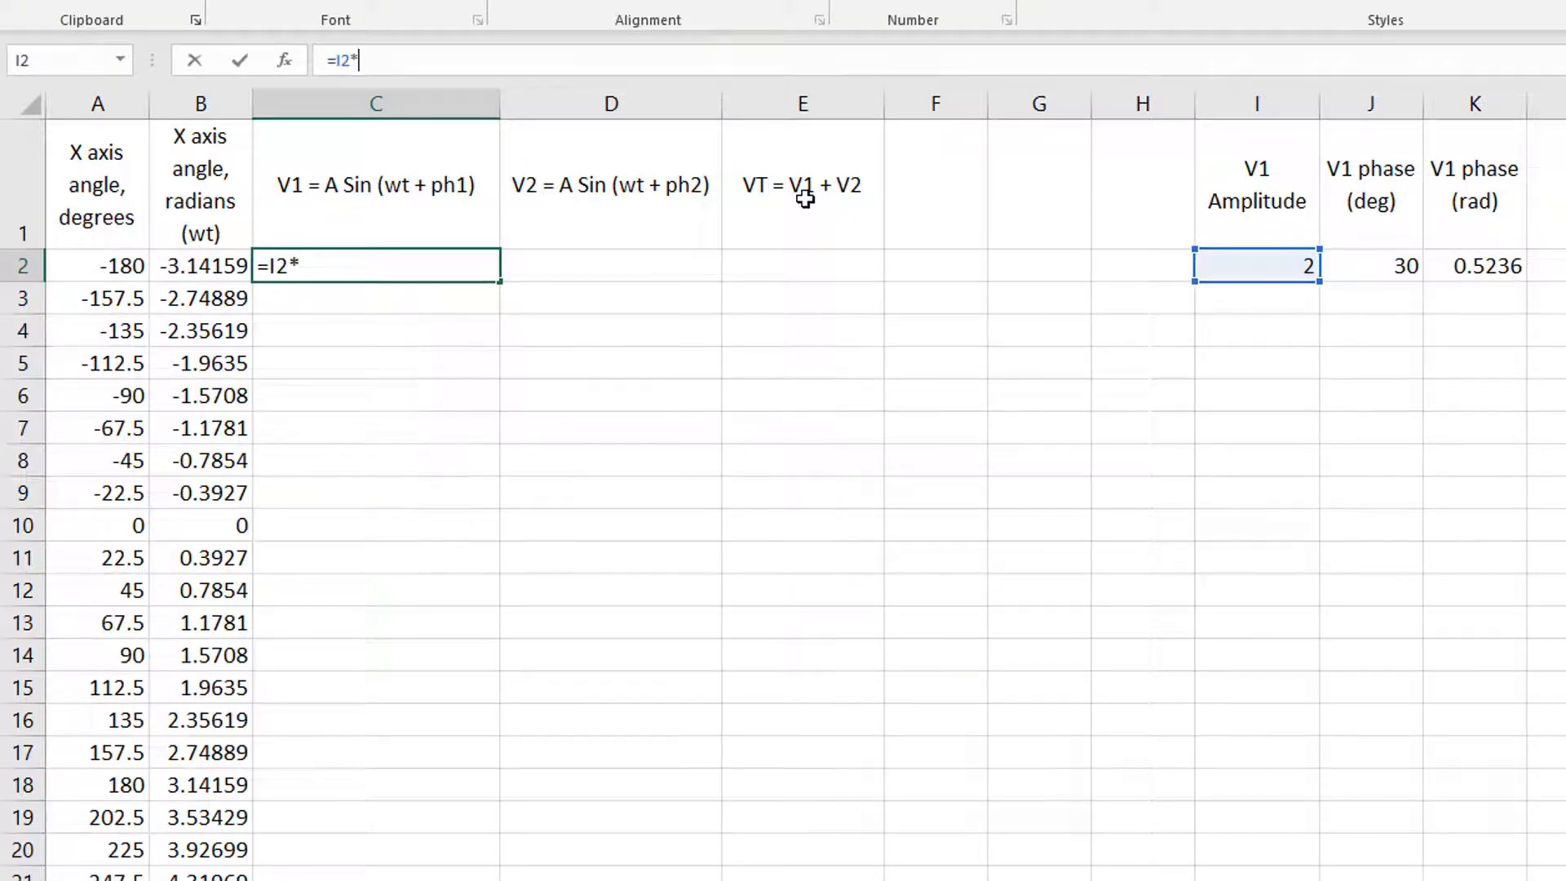
{"action": "type", "text": "Sin"}
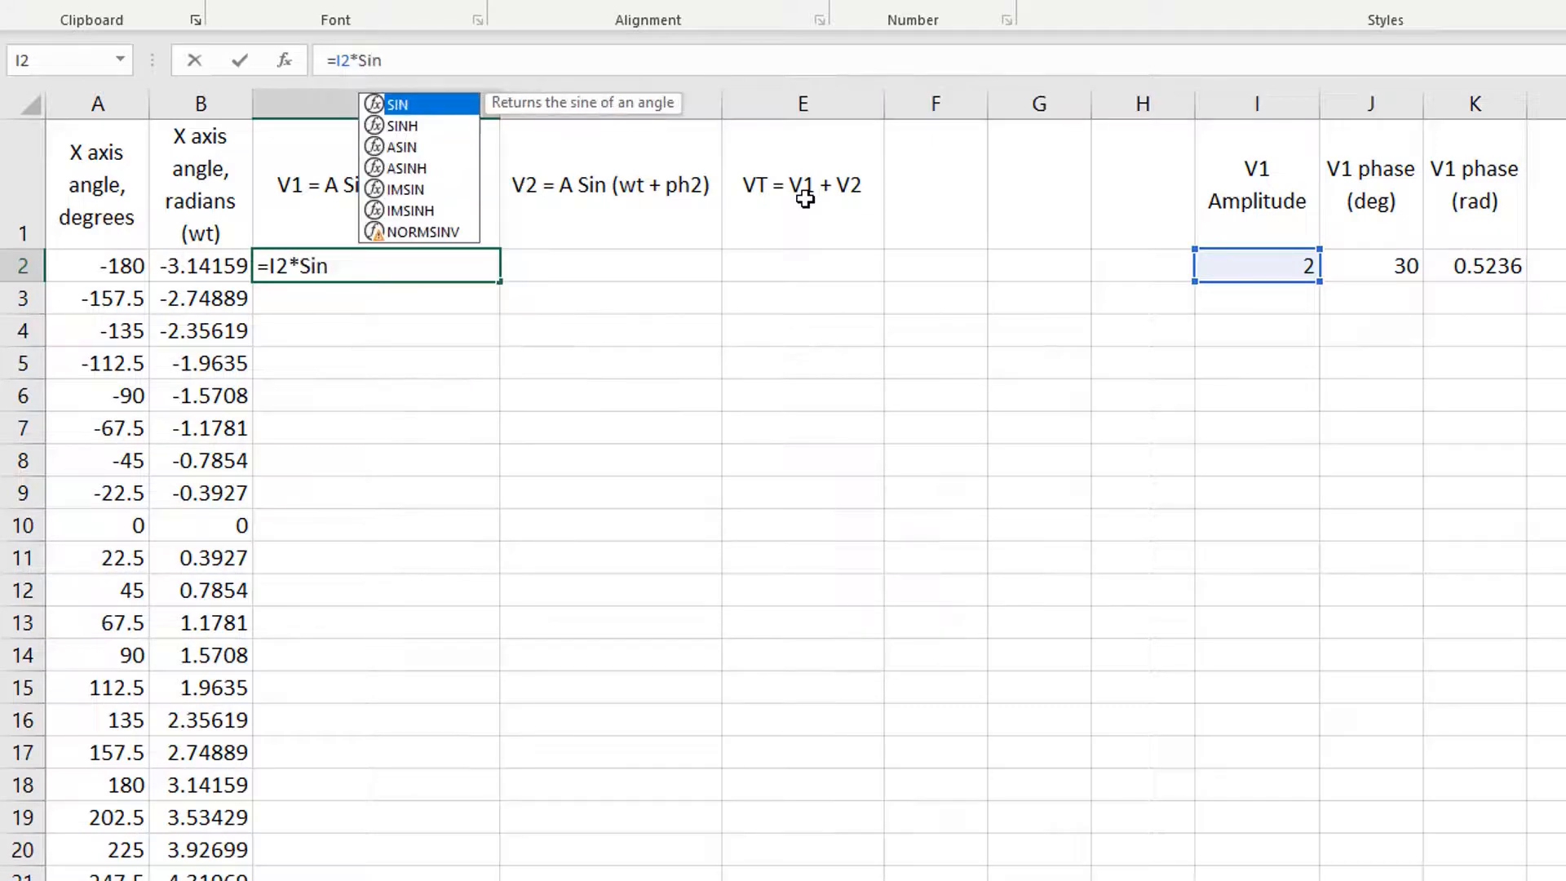
{"action": "type", "text": "("}
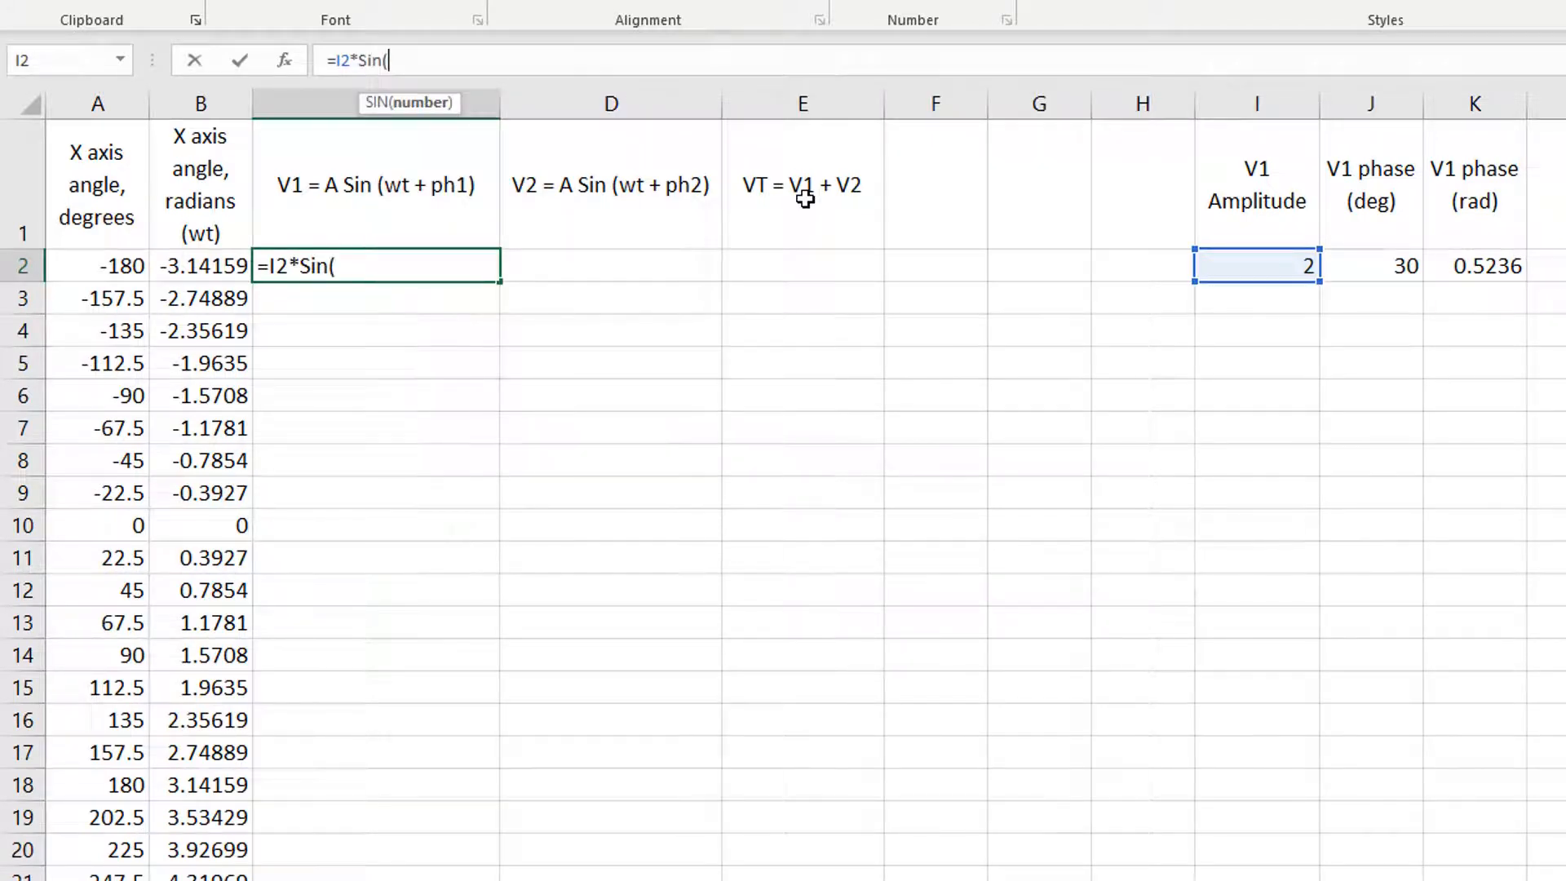
{"action": "left_click", "coordinate": [217, 262]}
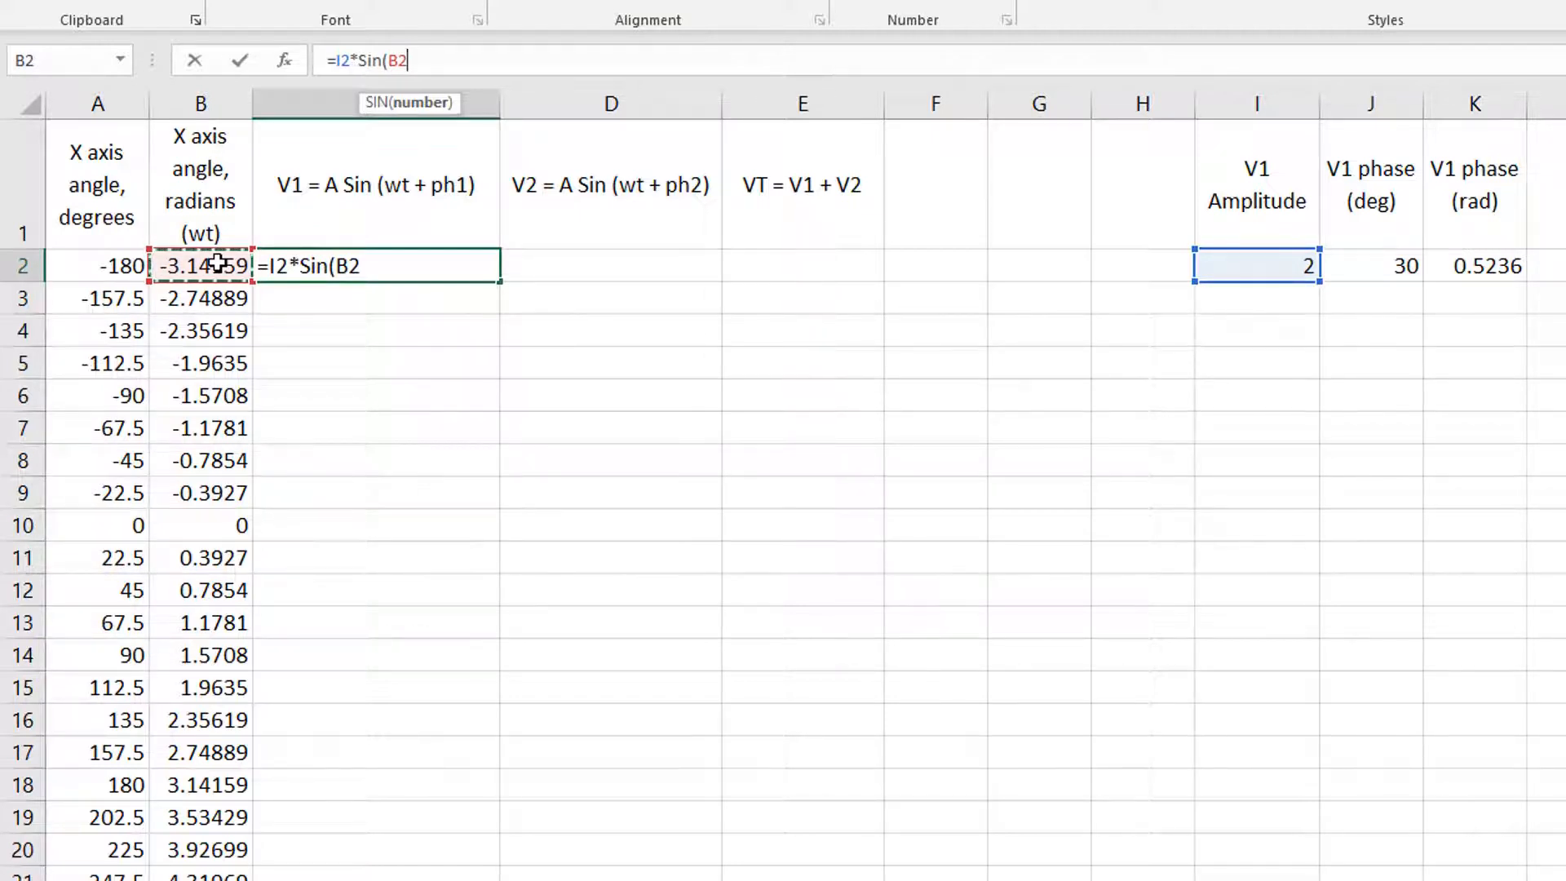
{"action": "type", "text": "+"}
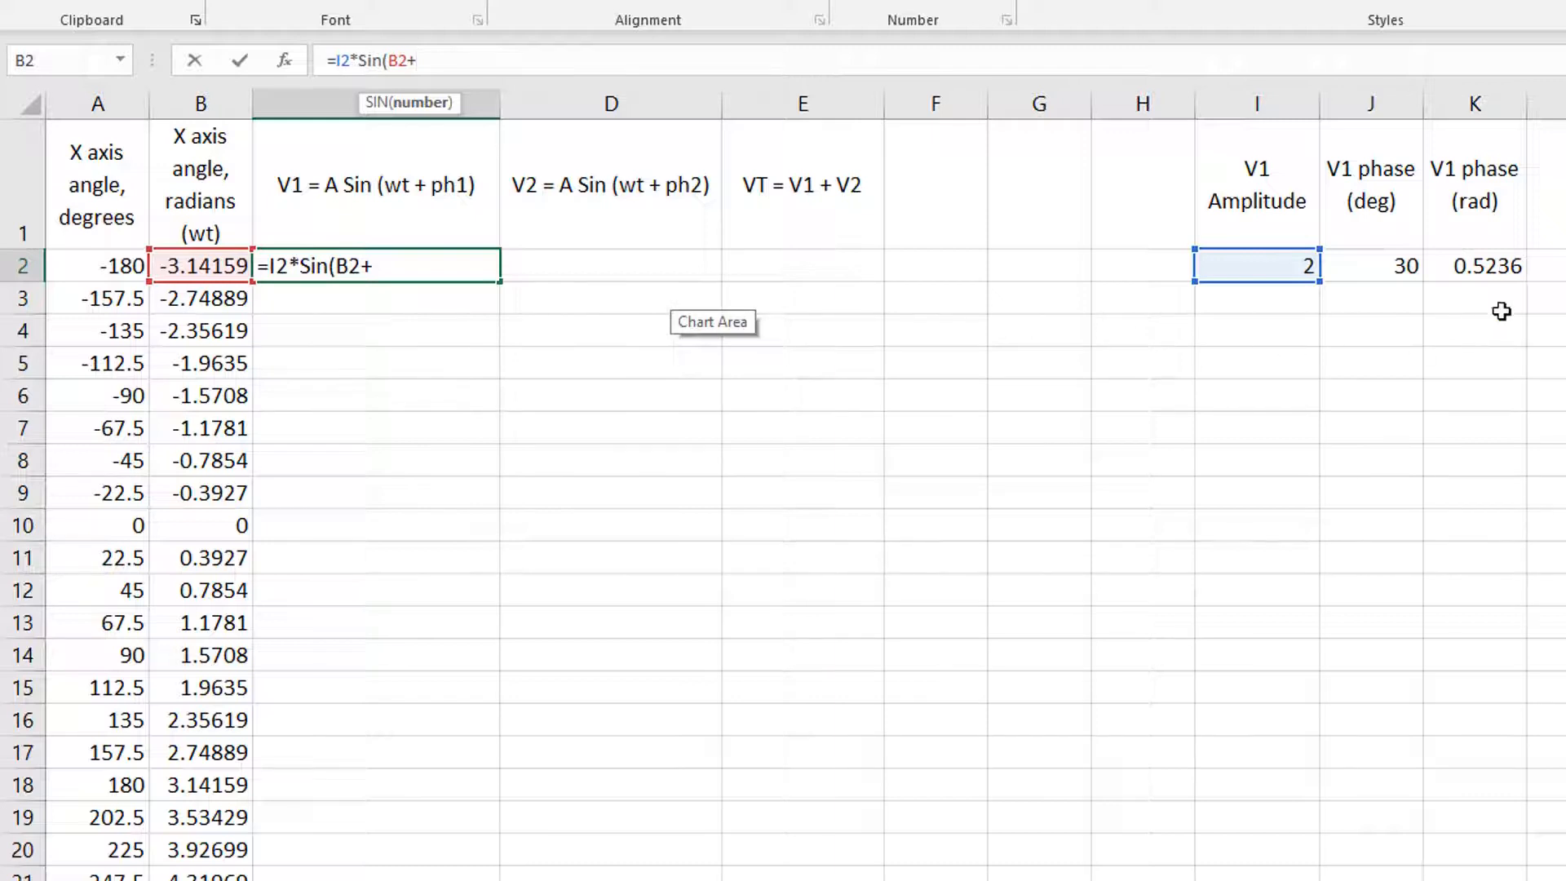
{"action": "left_click", "coordinate": [1452, 267]}
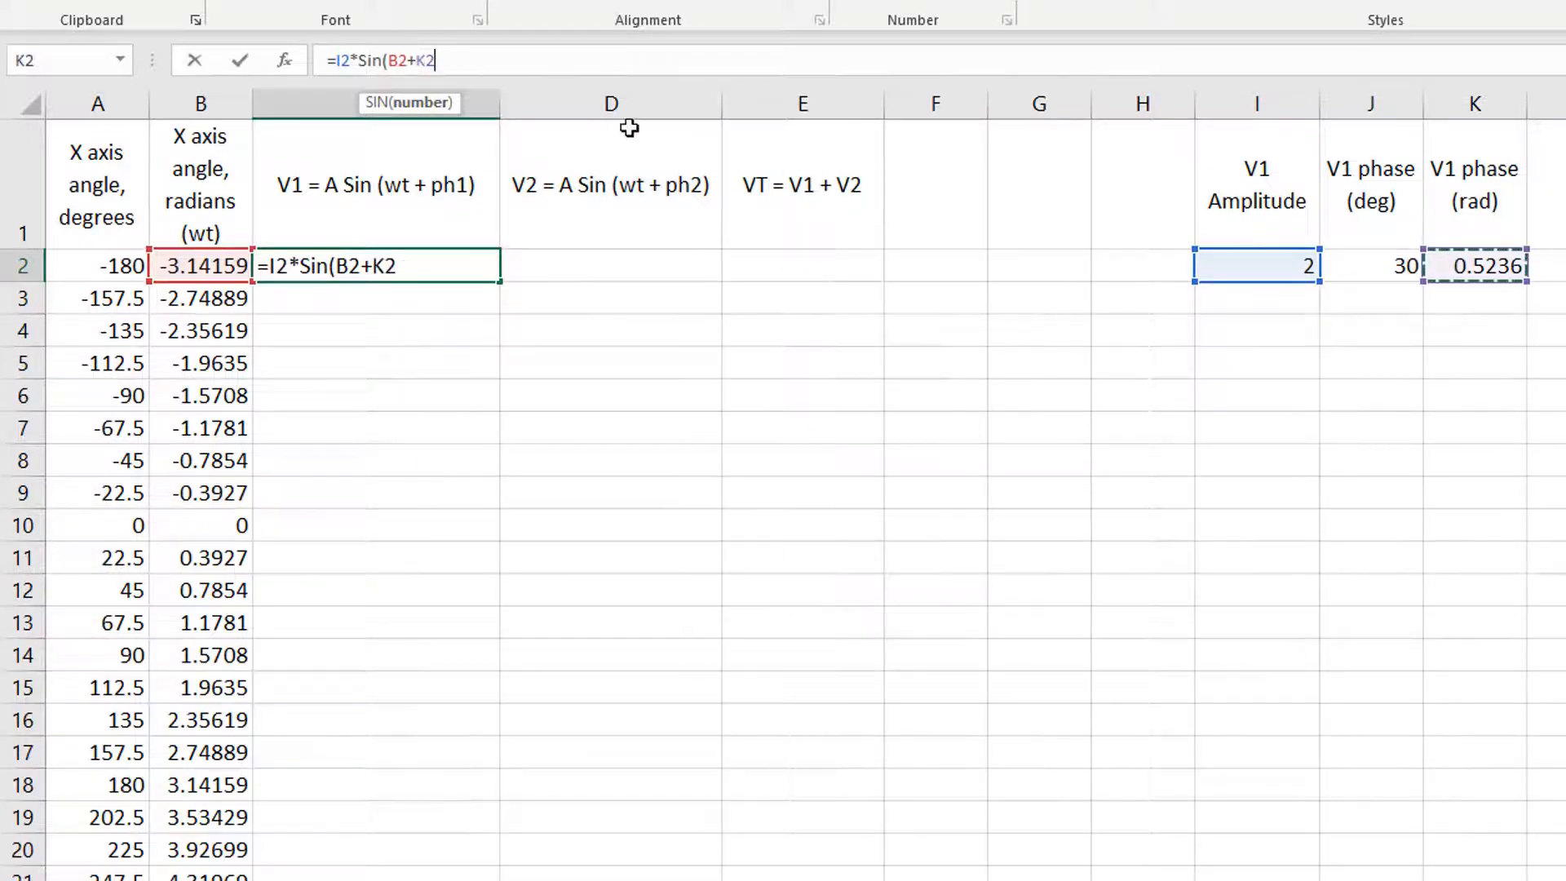
Step: Make the K2 phase reference absolute and complete the C2 formula as =I2*Sin(B2+$K$2)
{"action": "left_click", "coordinate": [458, 69]}
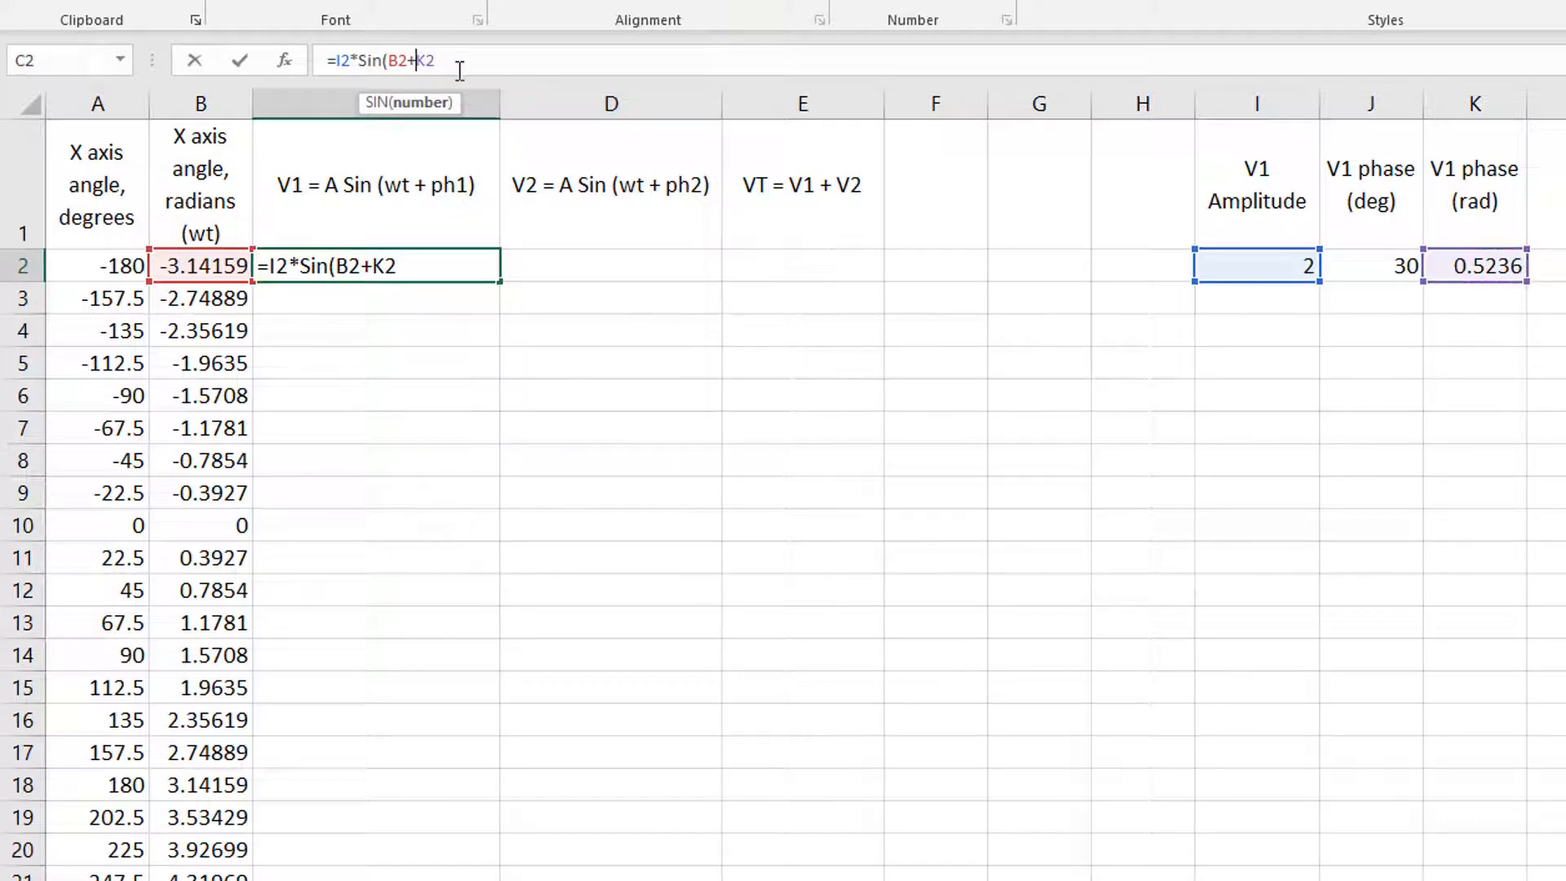
{"action": "key", "text": "Left"}
{"action": "key", "text": "Left"}
{"action": "type", "text": "$"}
{"action": "key", "text": "Right"}
{"action": "type", "text": "$2)"}
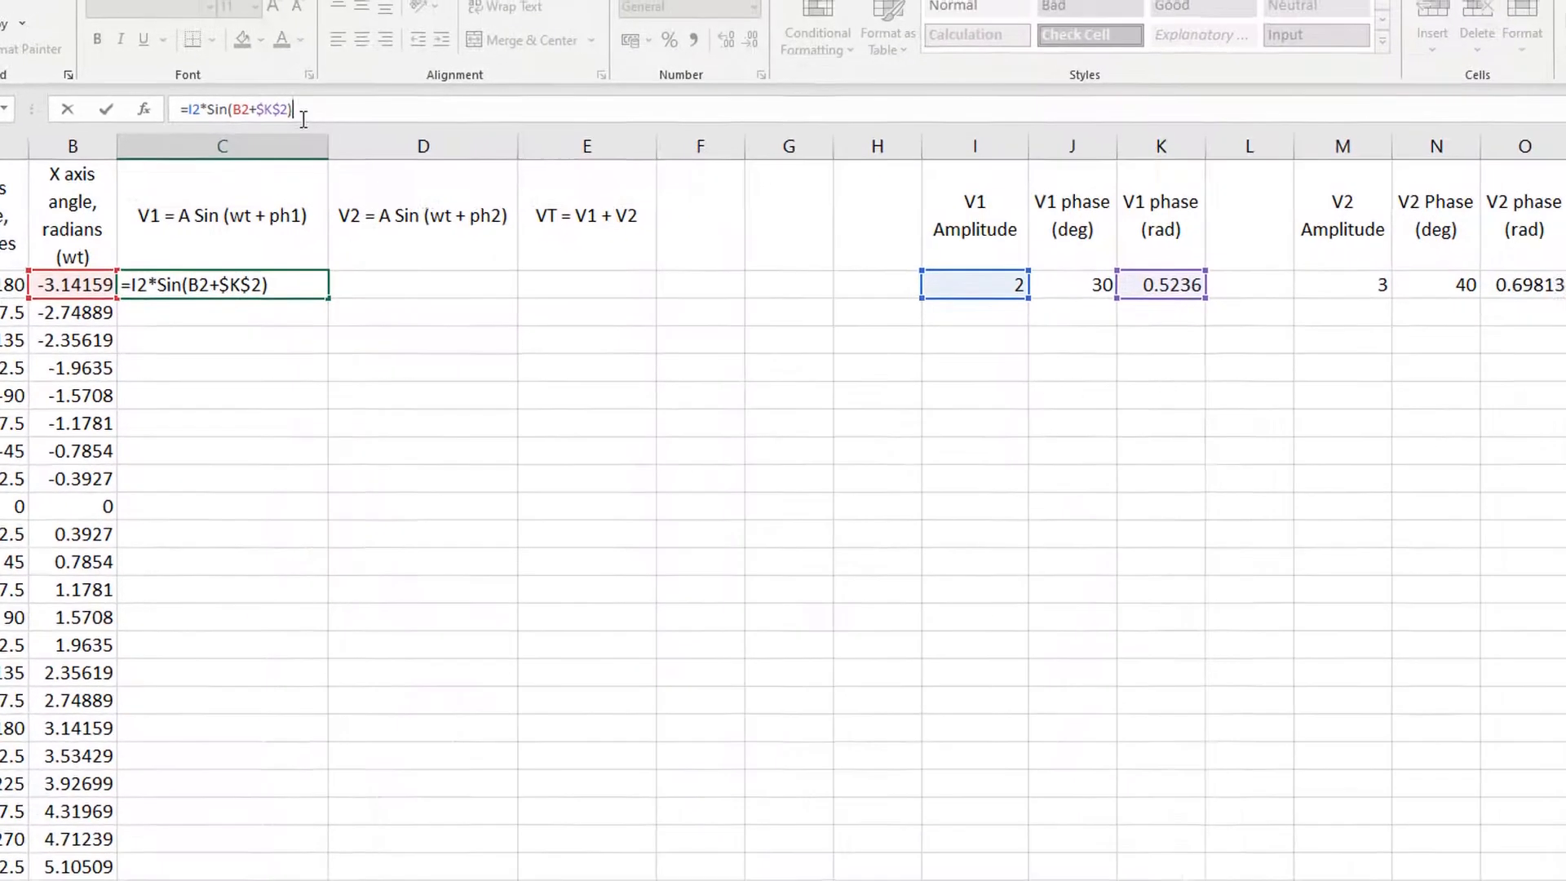
{"action": "key", "text": "Return"}
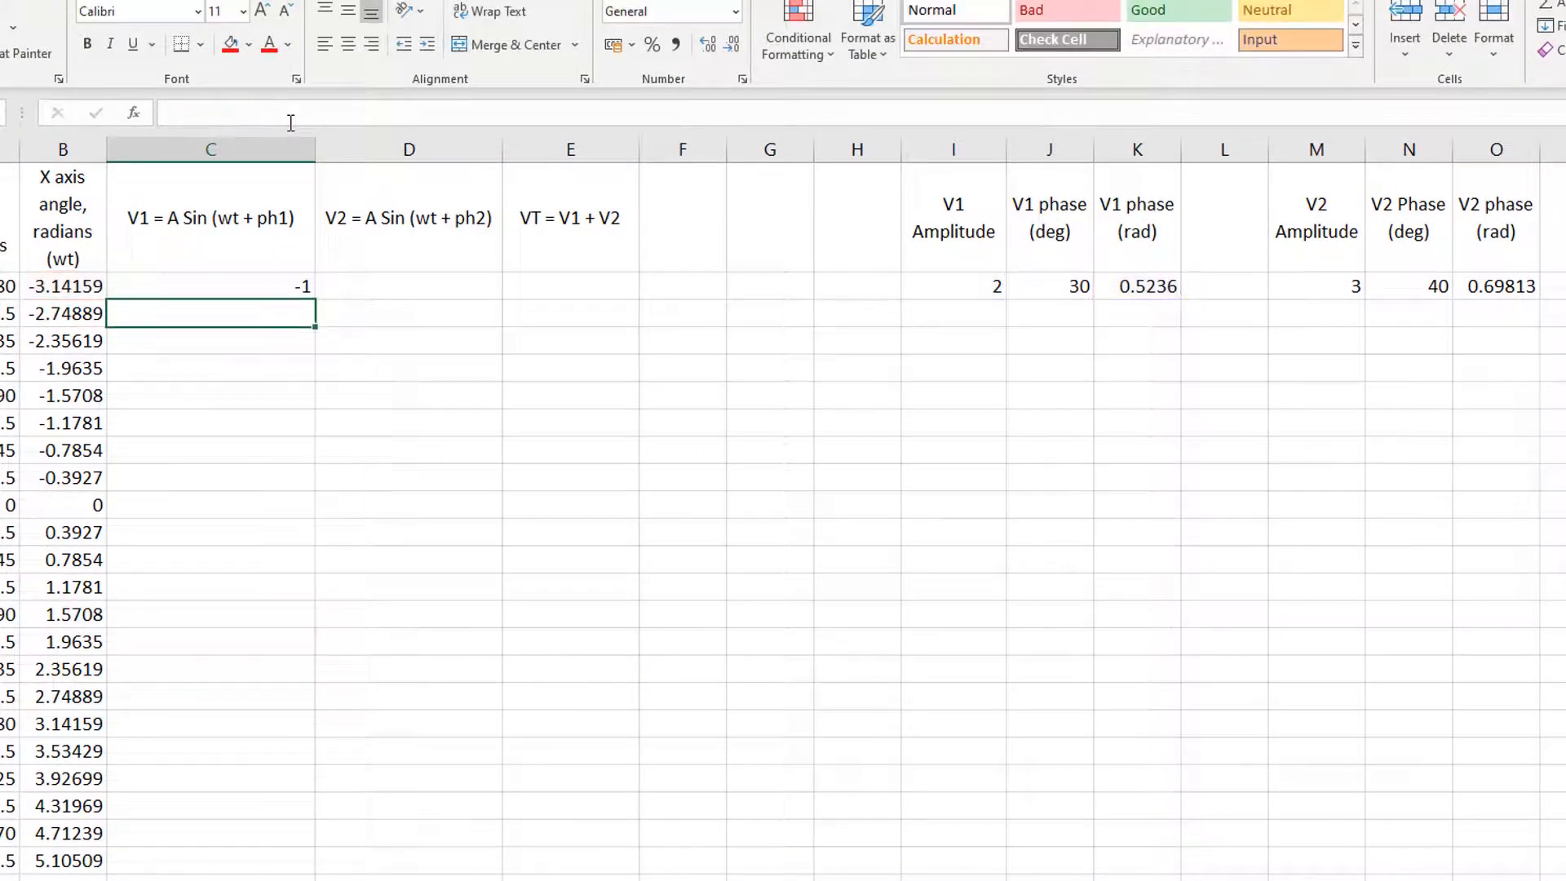
Step: Build the V2 formula in D2 up to =M2*Sin(B2+O2, referencing the V2 amplitude, angle in radians and V2 phase in radians
{"action": "key", "text": "Up"}
{"action": "key", "text": "Right"}
{"action": "type", "text": "="}
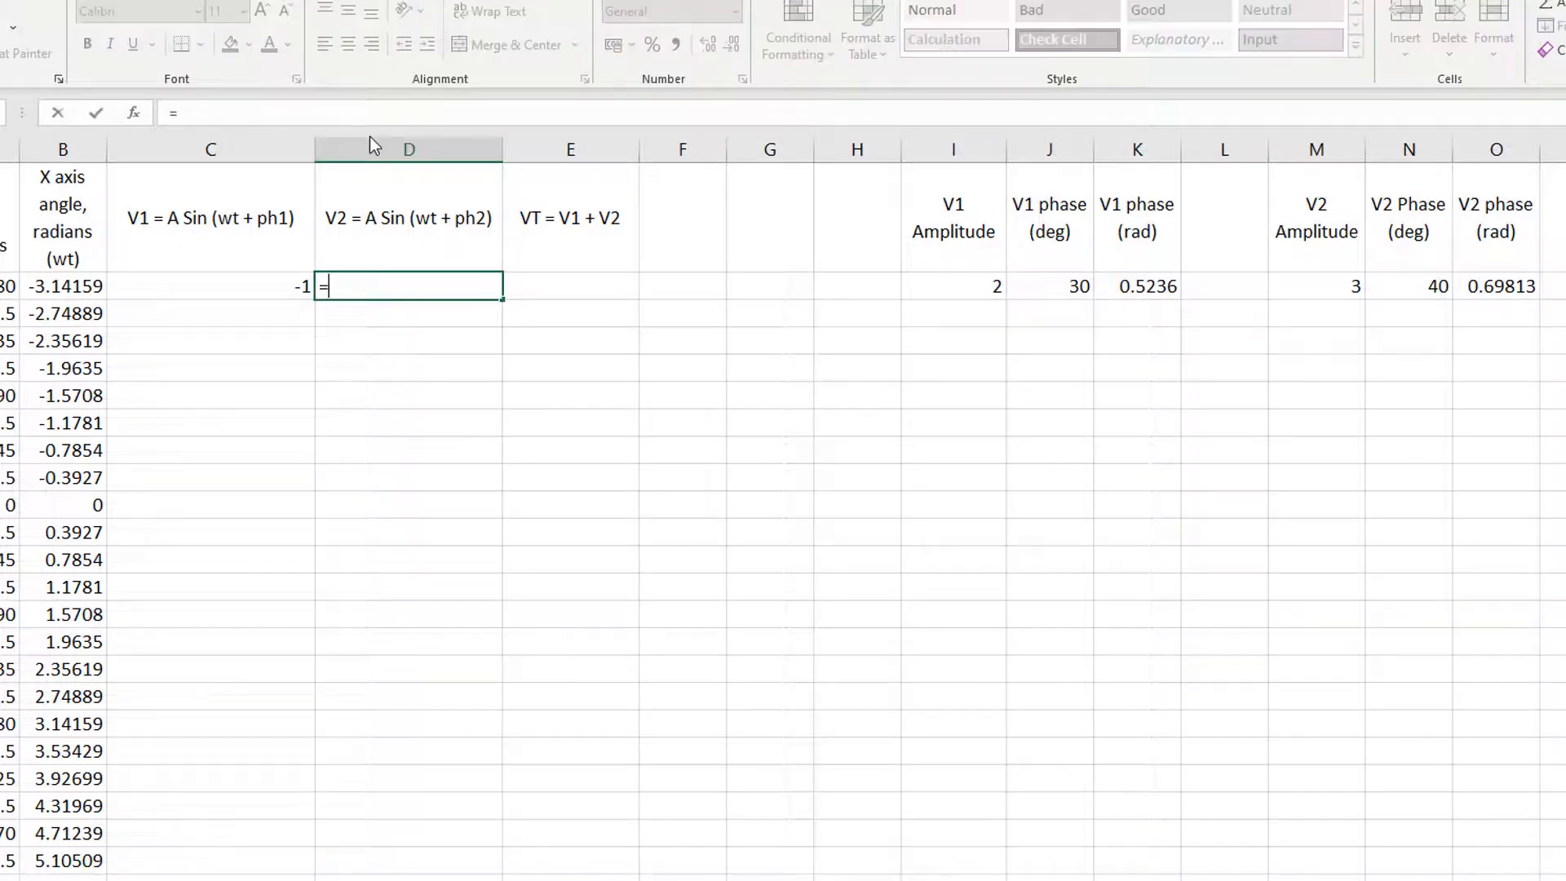
{"action": "left_click", "coordinate": [1317, 290]}
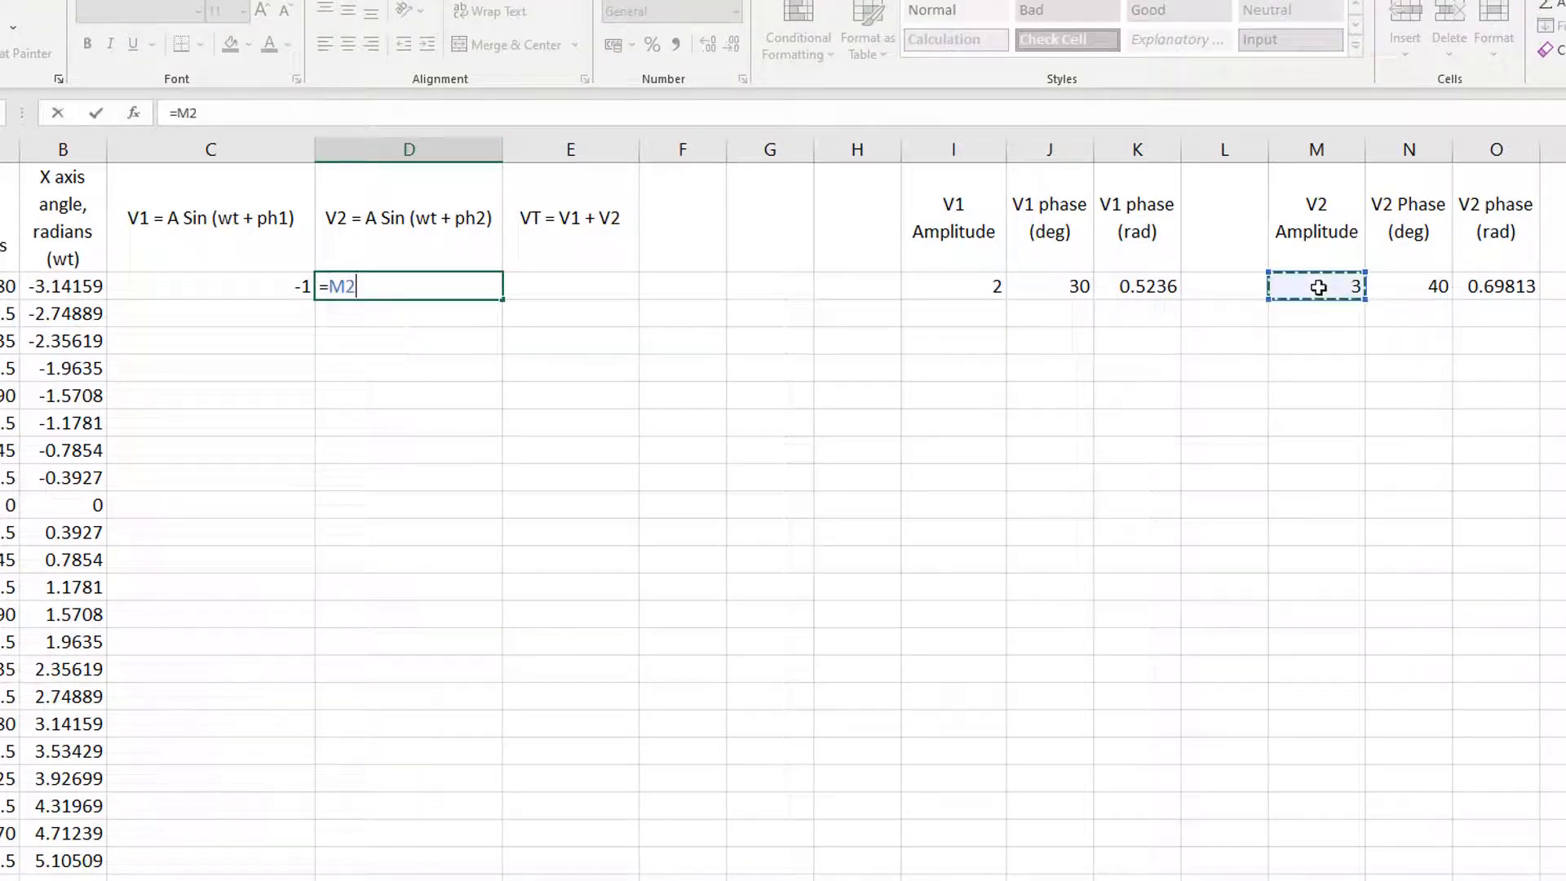
{"action": "type", "text": "*Sin("}
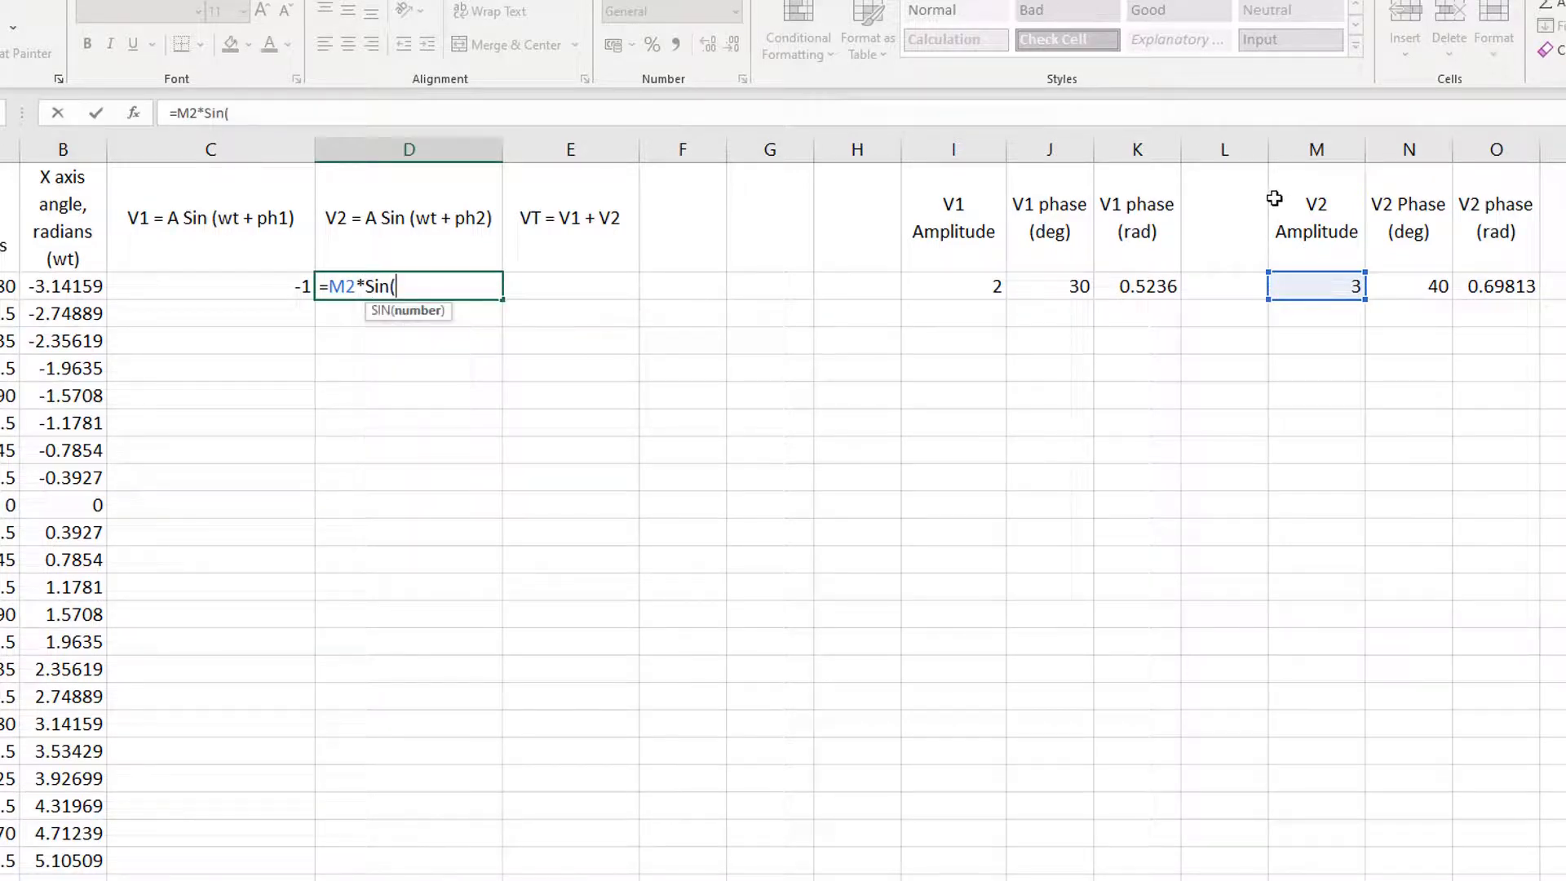
{"action": "left_click", "coordinate": [85, 290]}
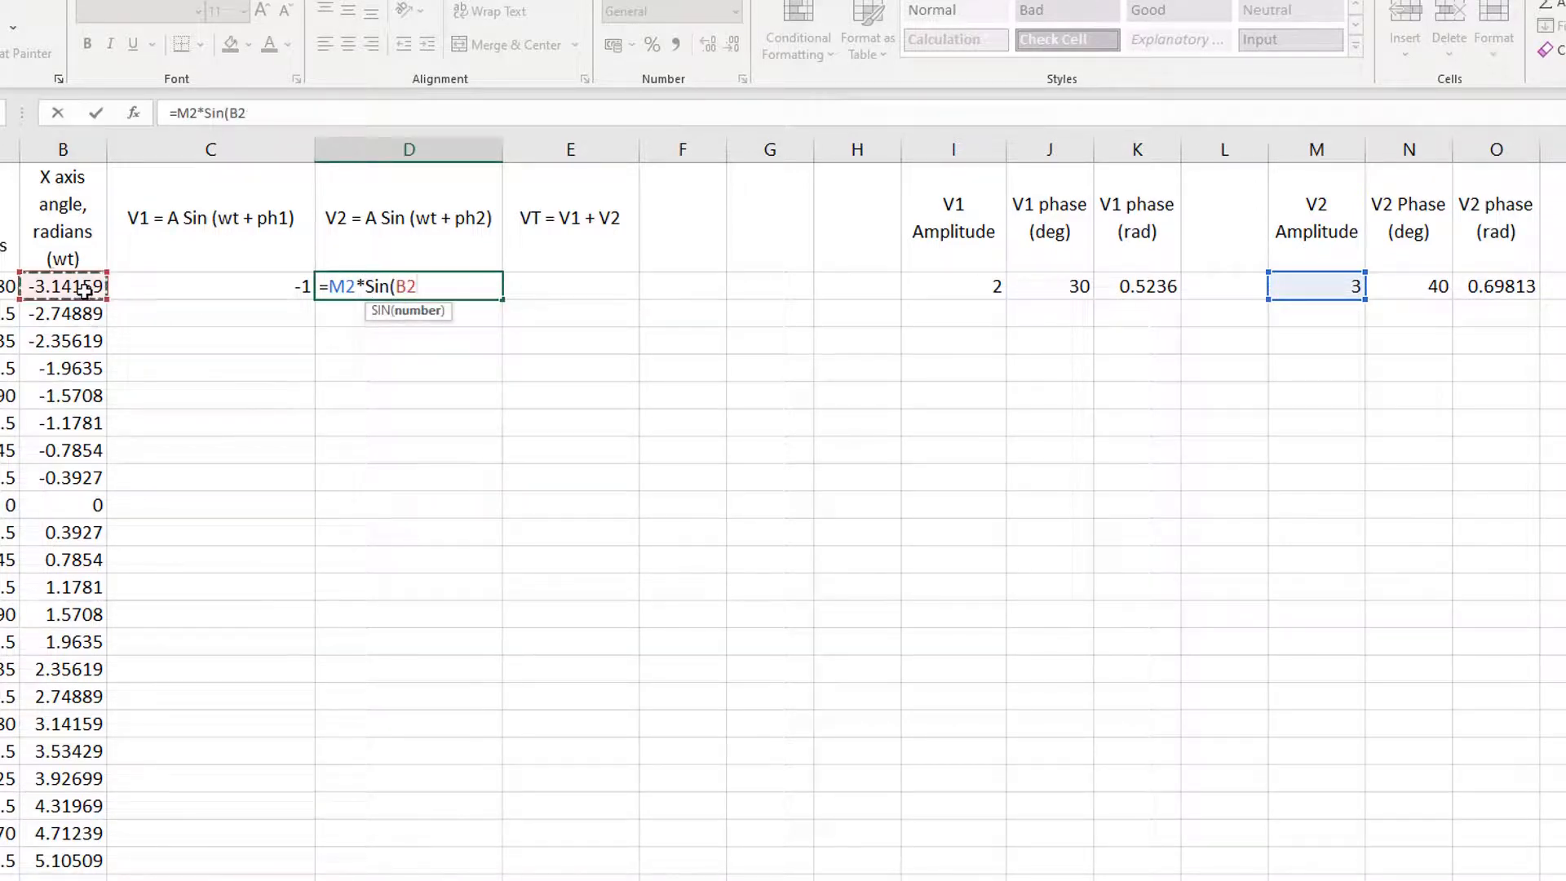
{"action": "type", "text": "+"}
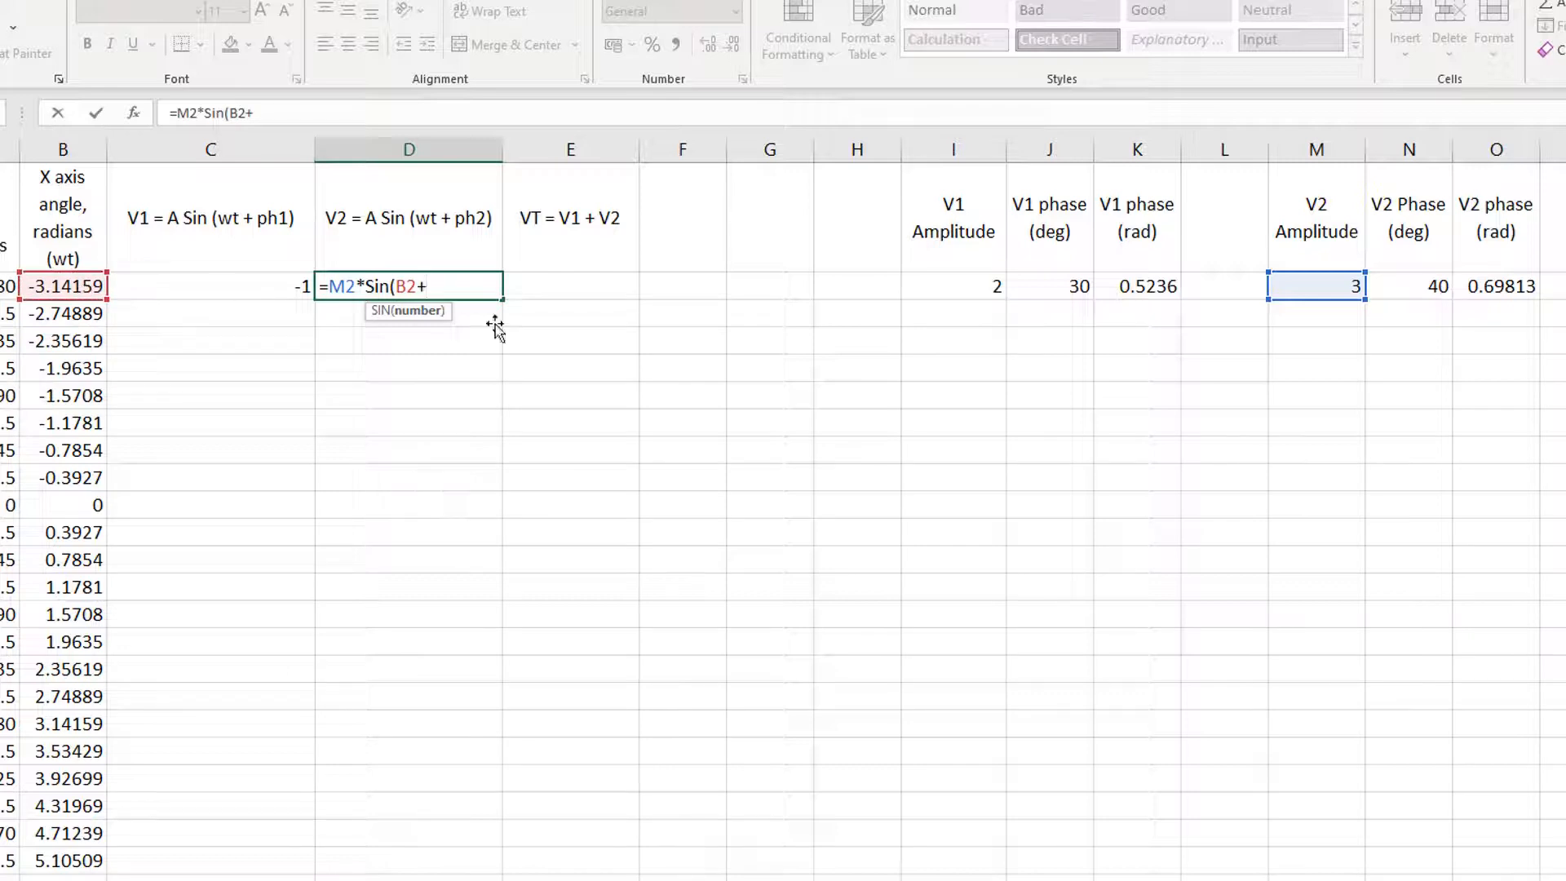
{"action": "left_click", "coordinate": [1501, 292]}
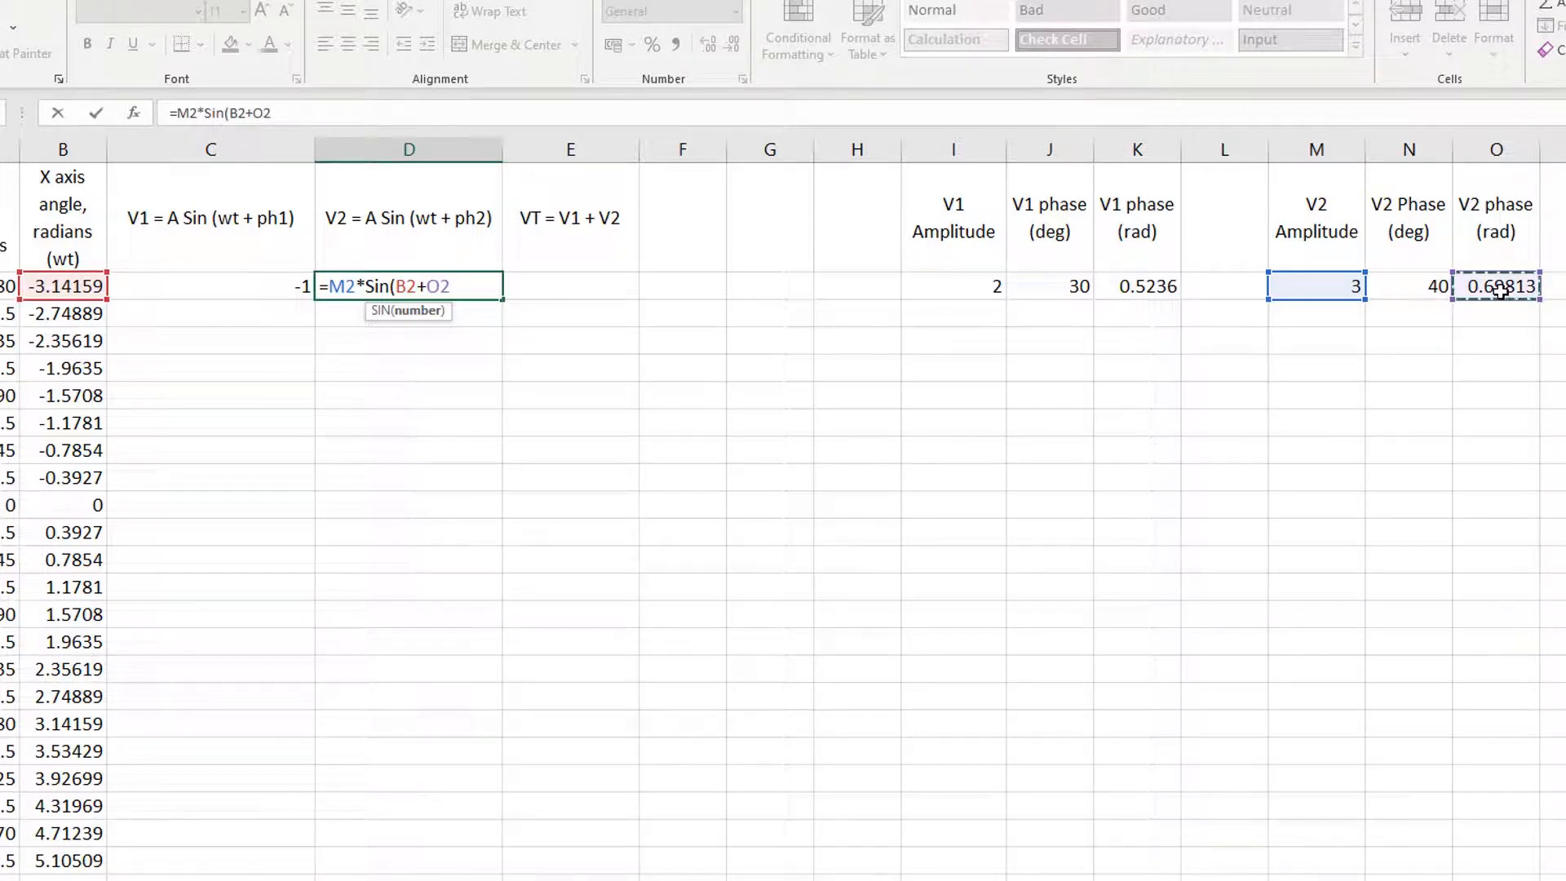
Step: Make the O2 phase reference absolute and complete the D2 formula as =M2*Sin(B2+$O$2)
{"action": "left_click", "coordinate": [258, 113]}
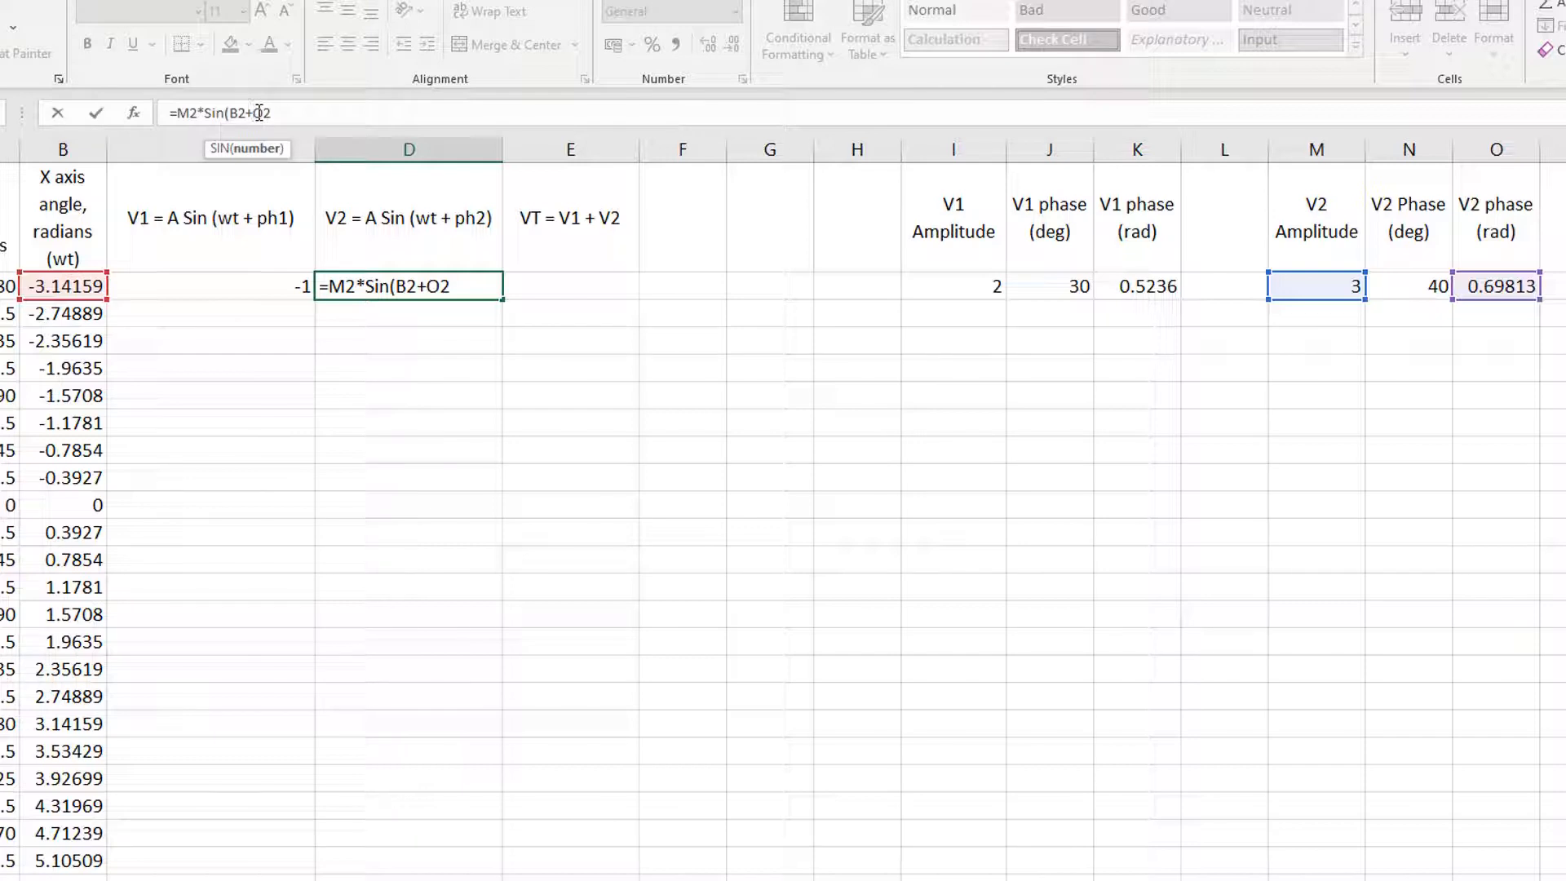
{"action": "type", "text": "$"}
{"action": "left_click", "coordinate": [274, 112]}
{"action": "type", "text": "$2)"}
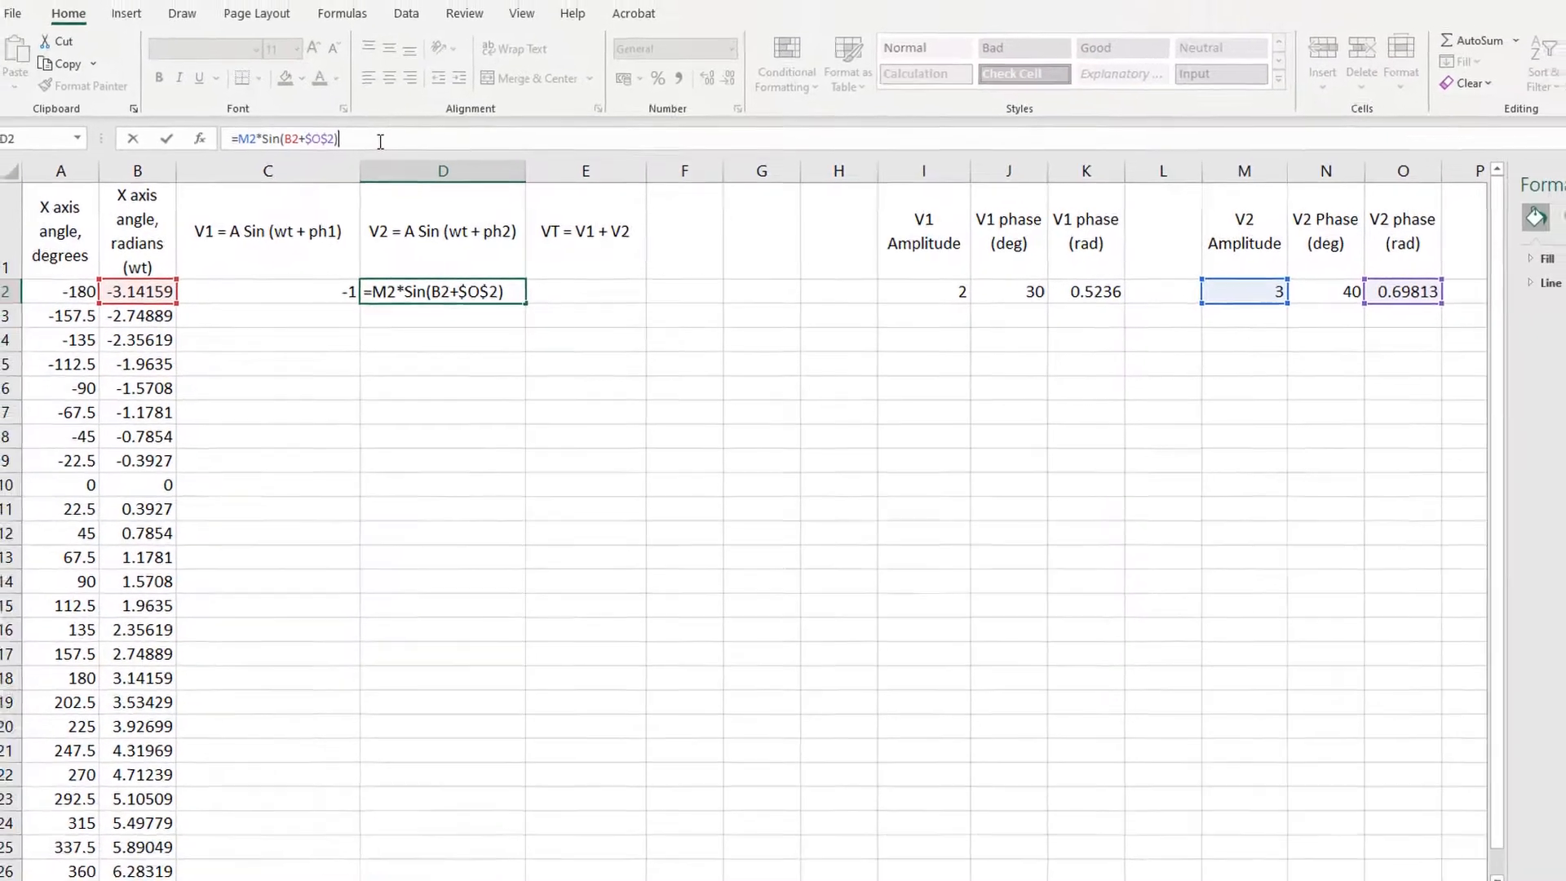
{"action": "key", "text": "Return"}
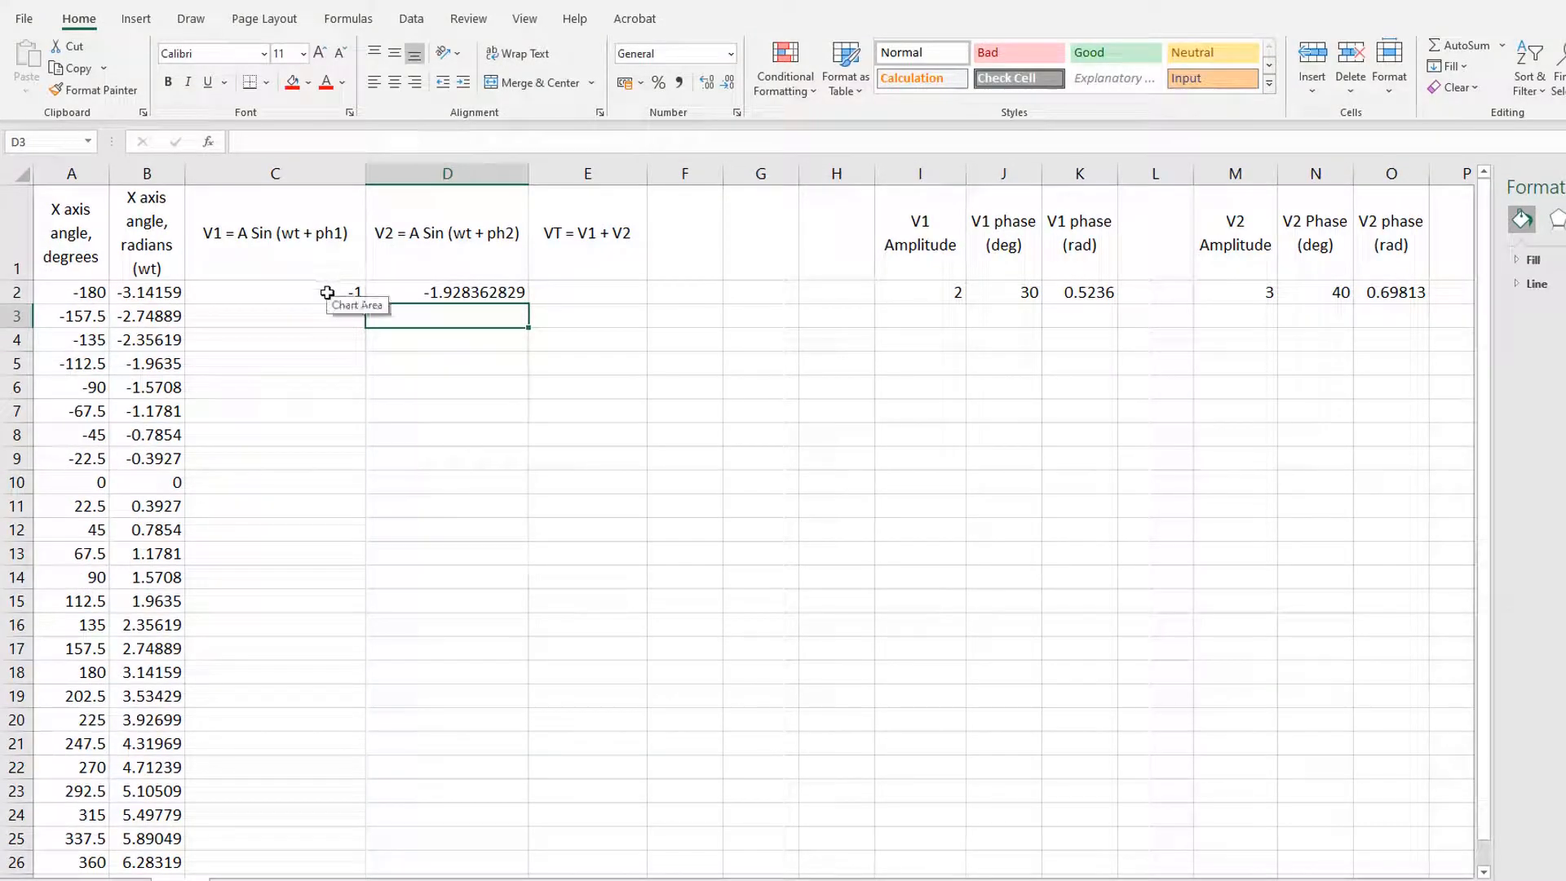
Step: Fill the V1 and V2 formulas from C2:D2 down through the angle rows of the table
{"action": "left_click_drag", "start_coordinate": [325, 292], "coordinate": [402, 296]}
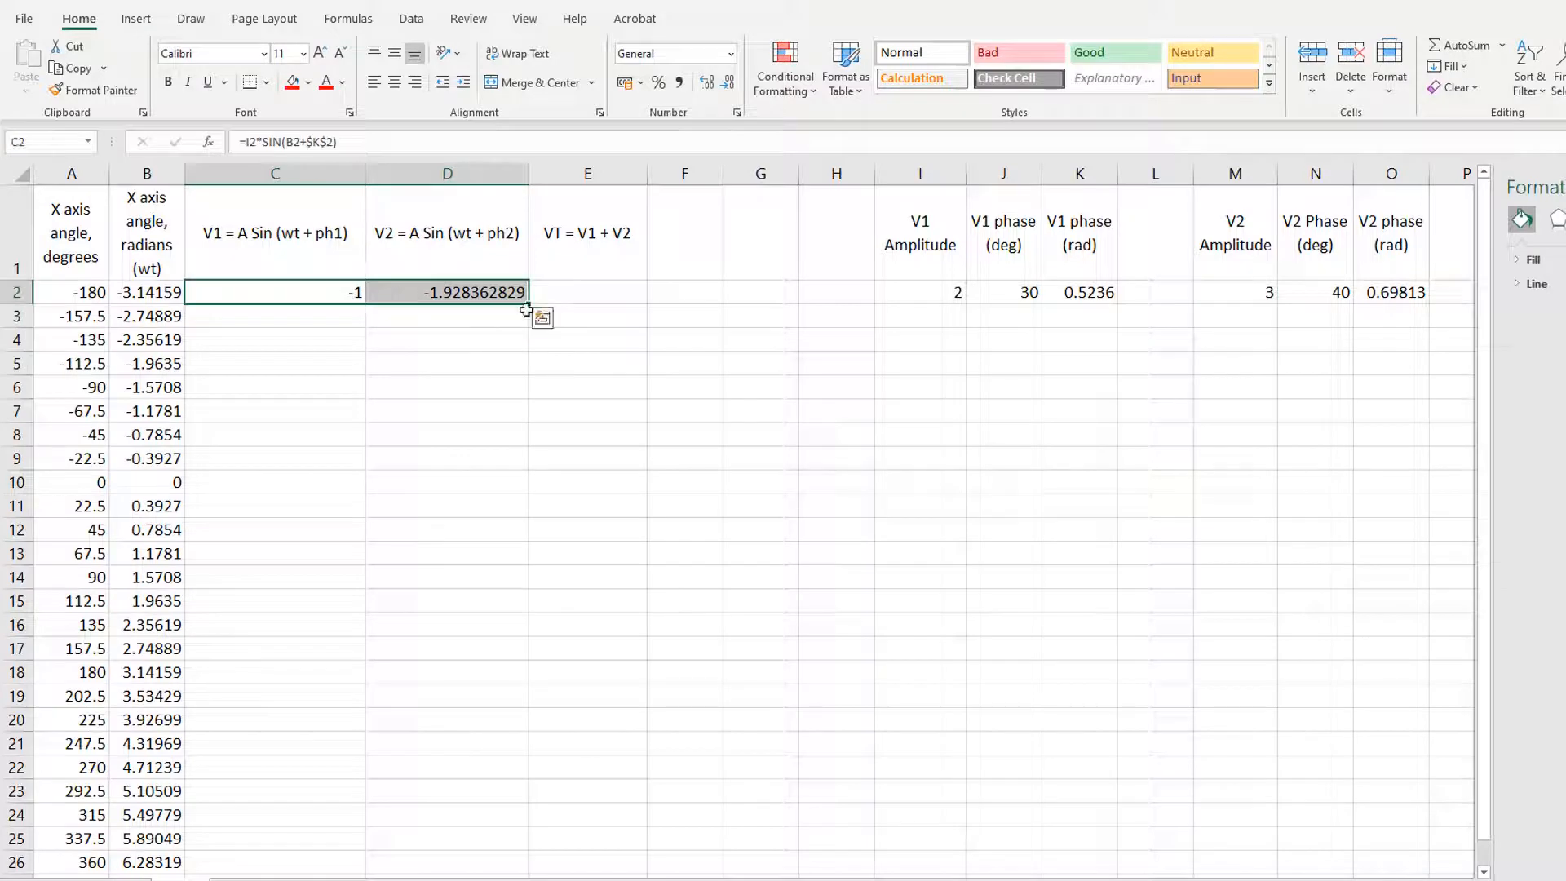
{"action": "left_click_drag", "start_coordinate": [527, 304], "coordinate": [537, 453]}
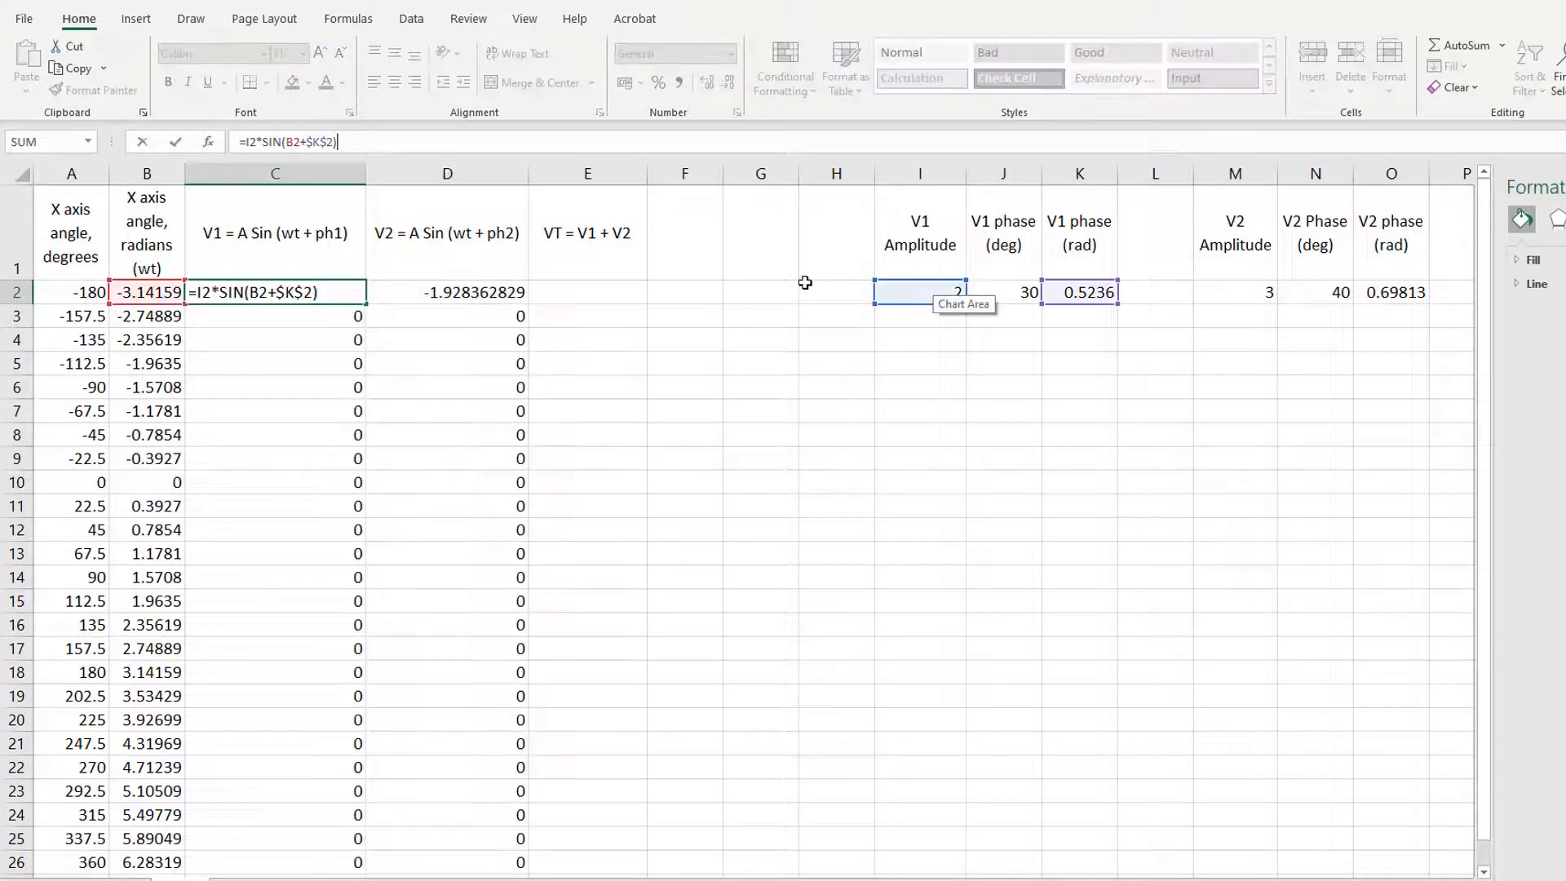
Step: Make the I2 amplitude reference absolute in C2, giving =$I$2*SIN(B2+$K$2), and fill the V1 formula through row 26
{"action": "left_click", "coordinate": [248, 142]}
{"action": "type", "text": "$I"}
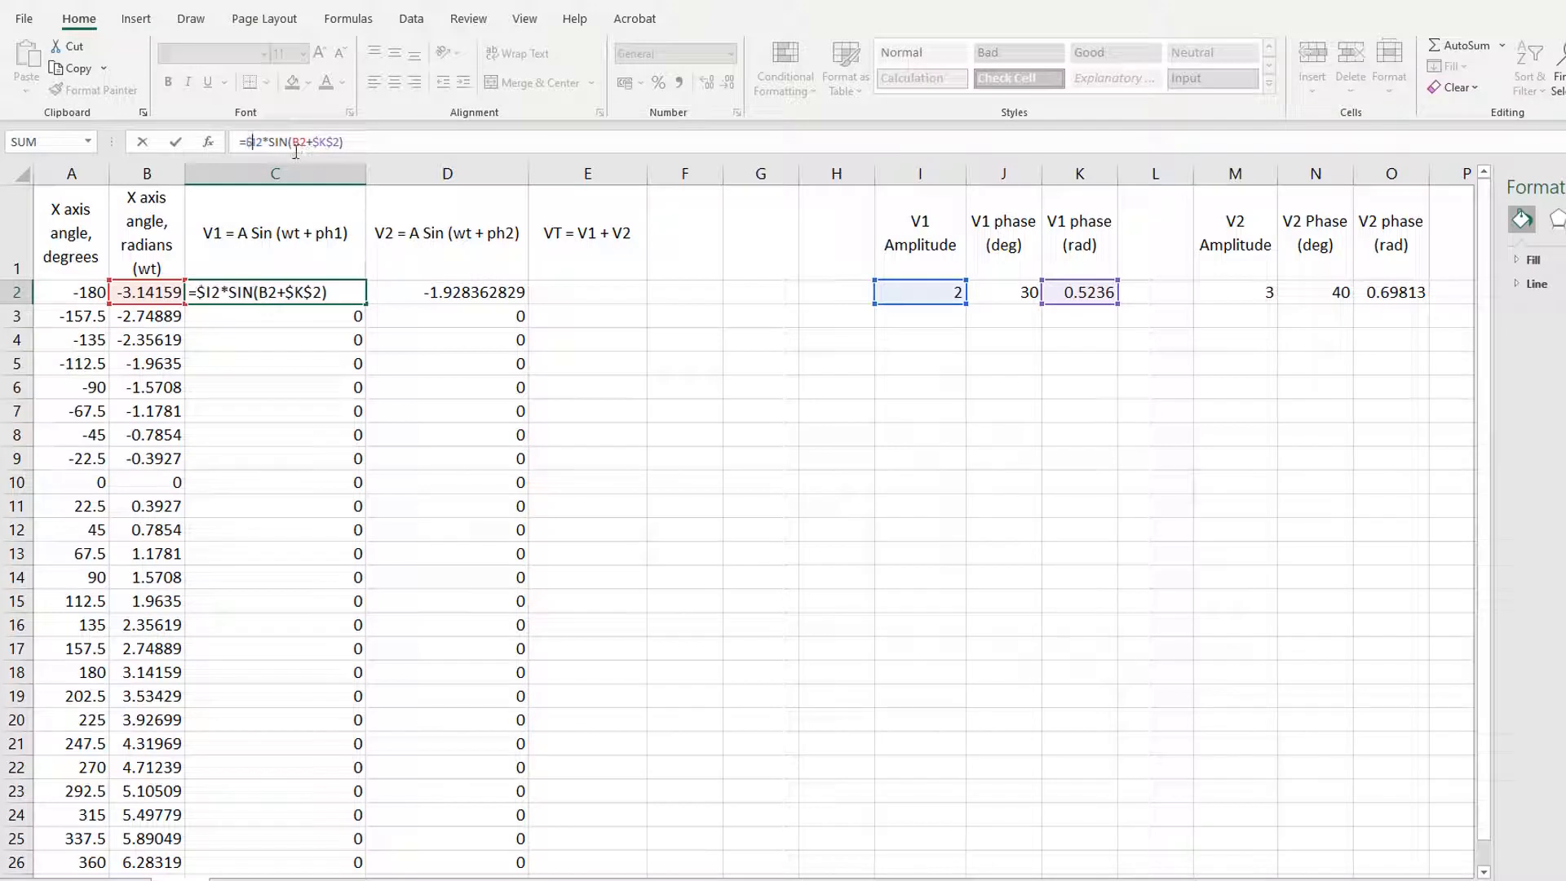
{"action": "type", "text": "$"}
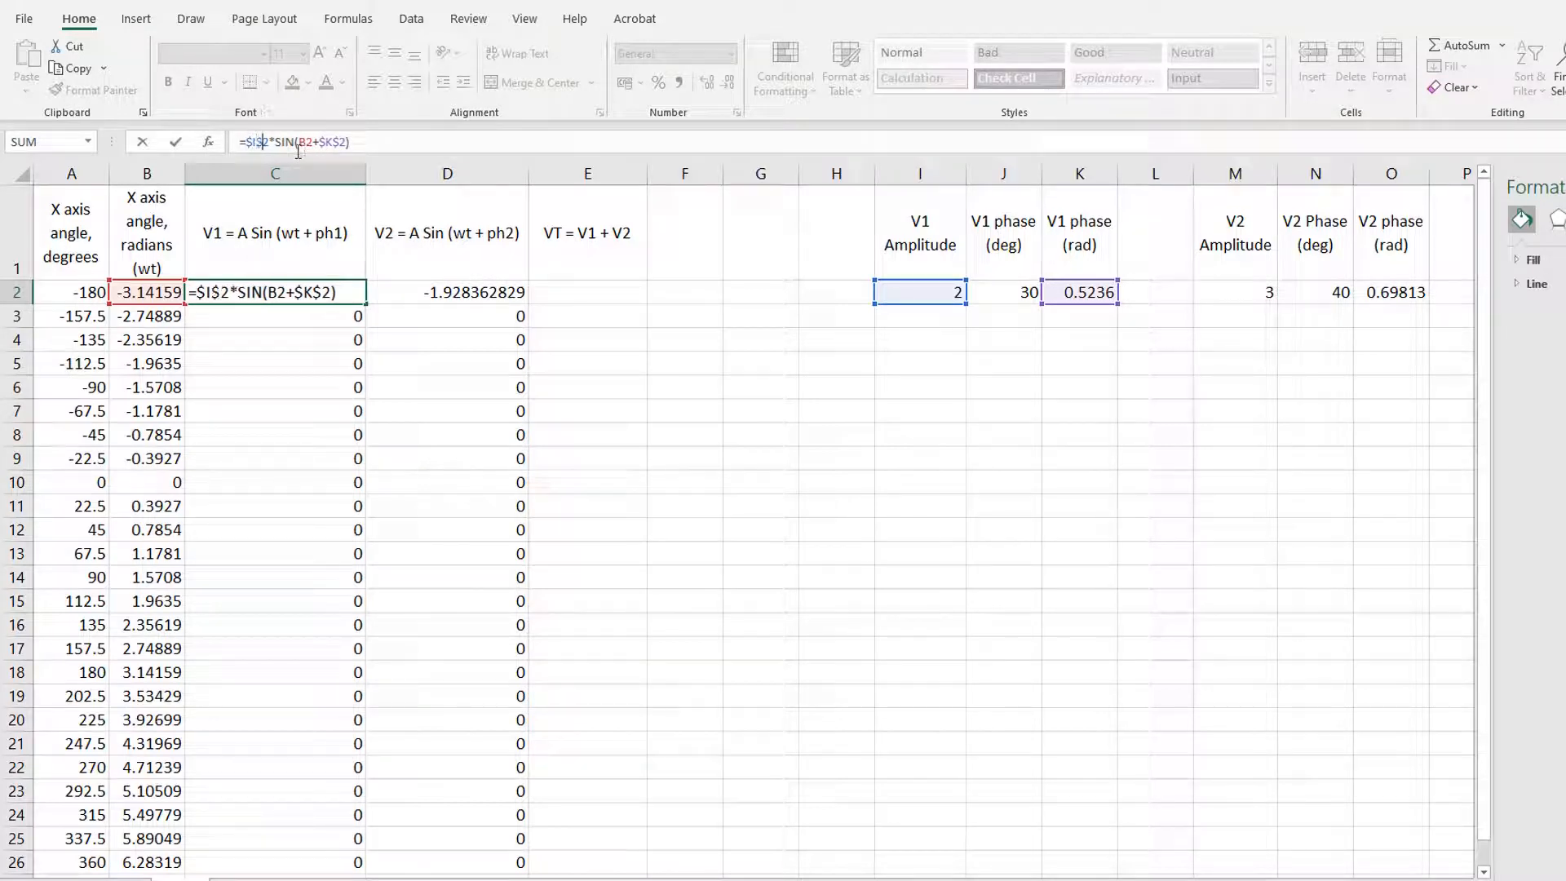
{"action": "key", "text": "Return"}
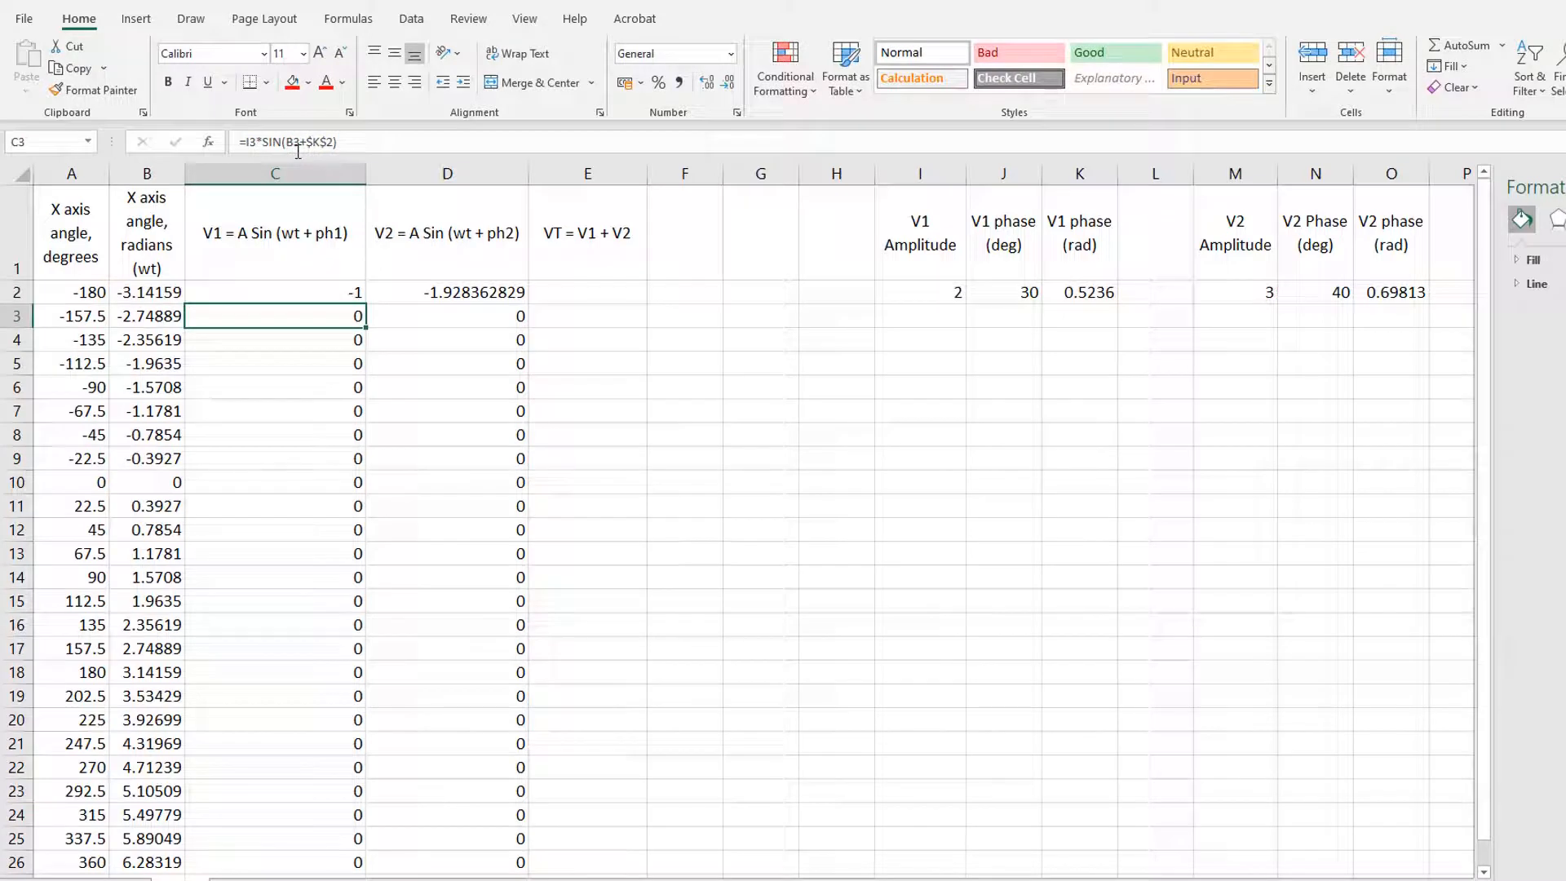
{"action": "left_click", "coordinate": [353, 291]}
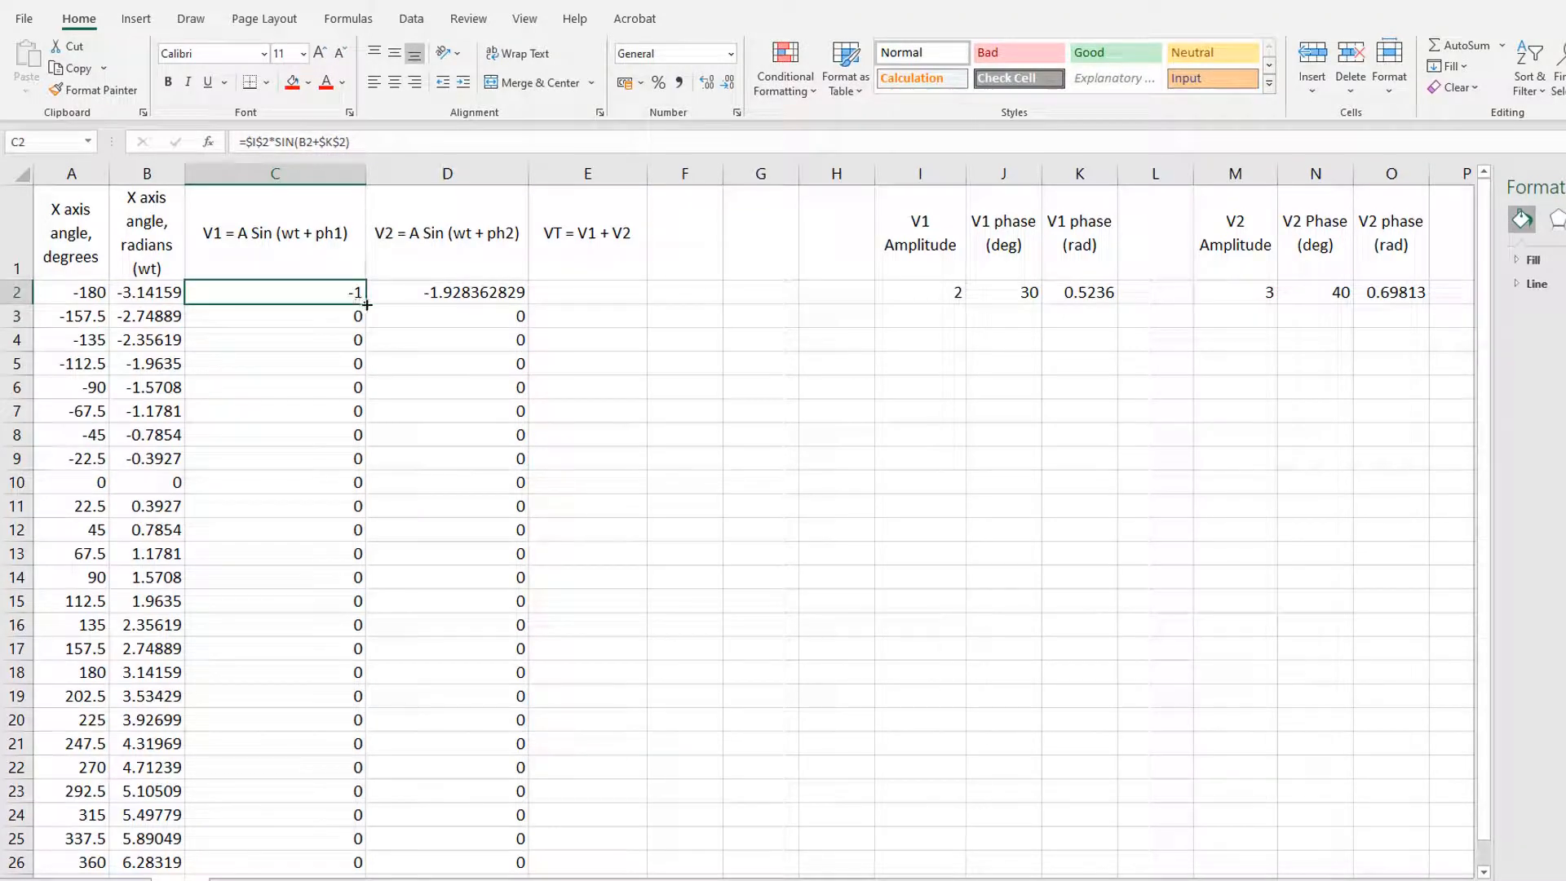
{"action": "left_click_drag", "start_coordinate": [367, 305], "coordinate": [363, 865]}
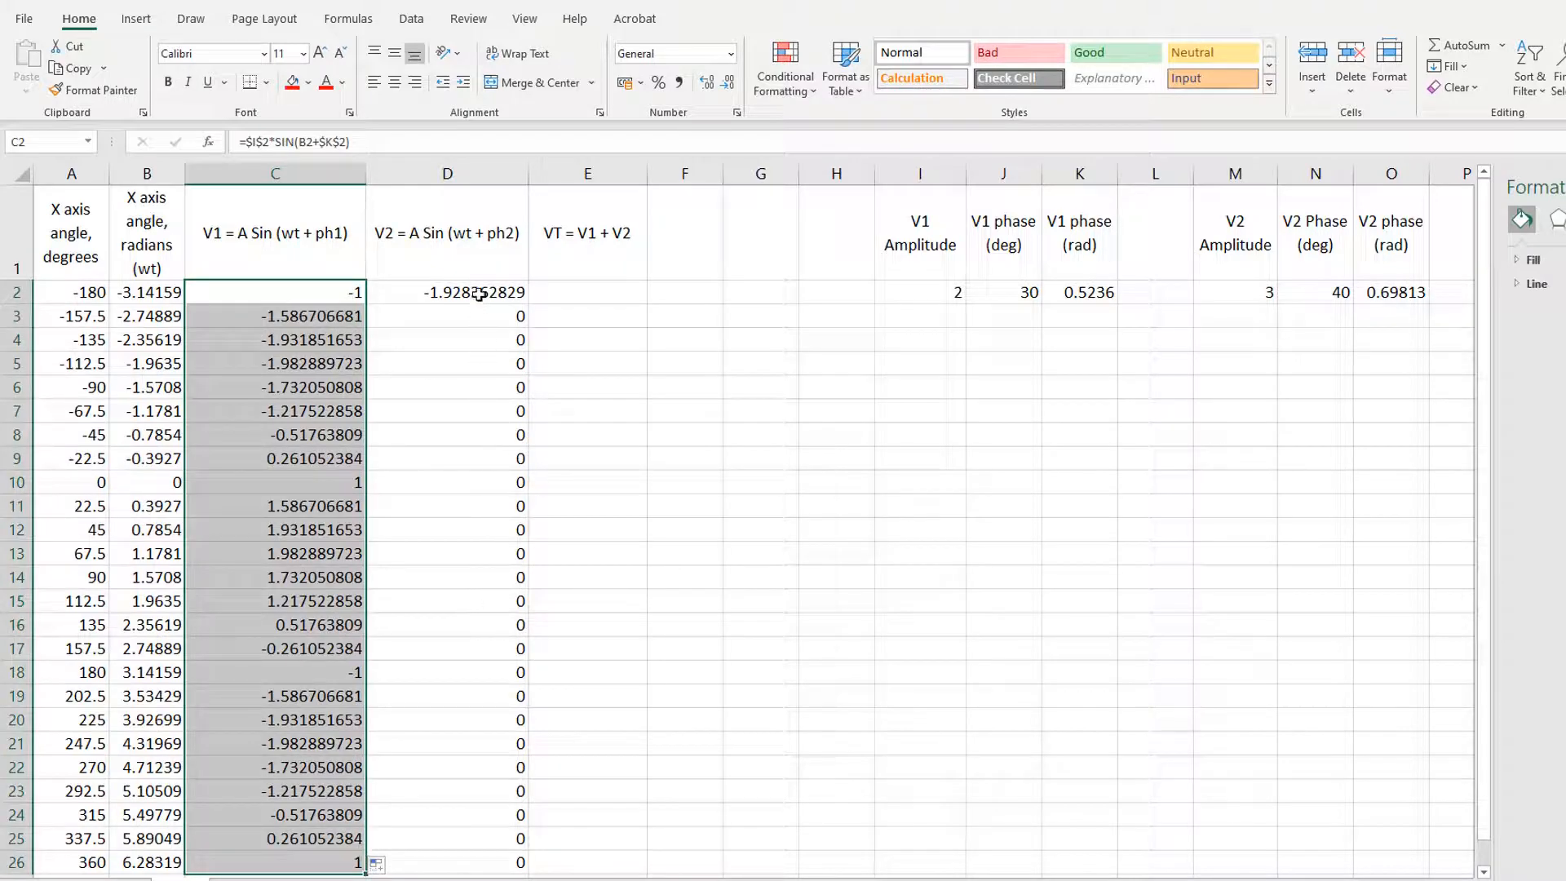
Step: Check which amplitude cell the V2 formulas reference in D2 through D5
{"action": "left_click", "coordinate": [481, 295]}
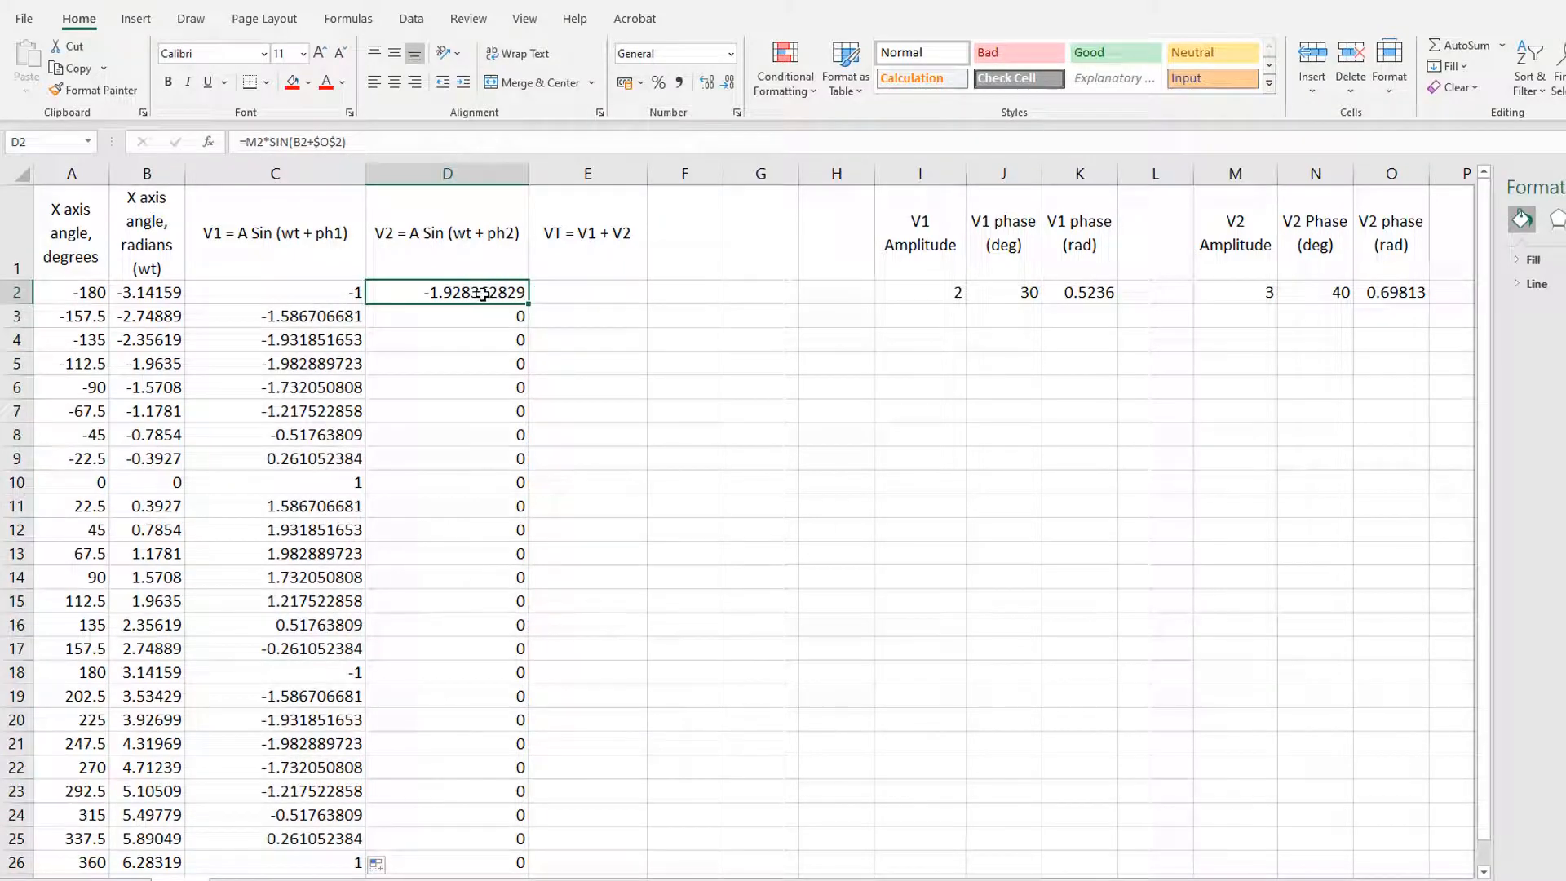
{"action": "left_click", "coordinate": [448, 143]}
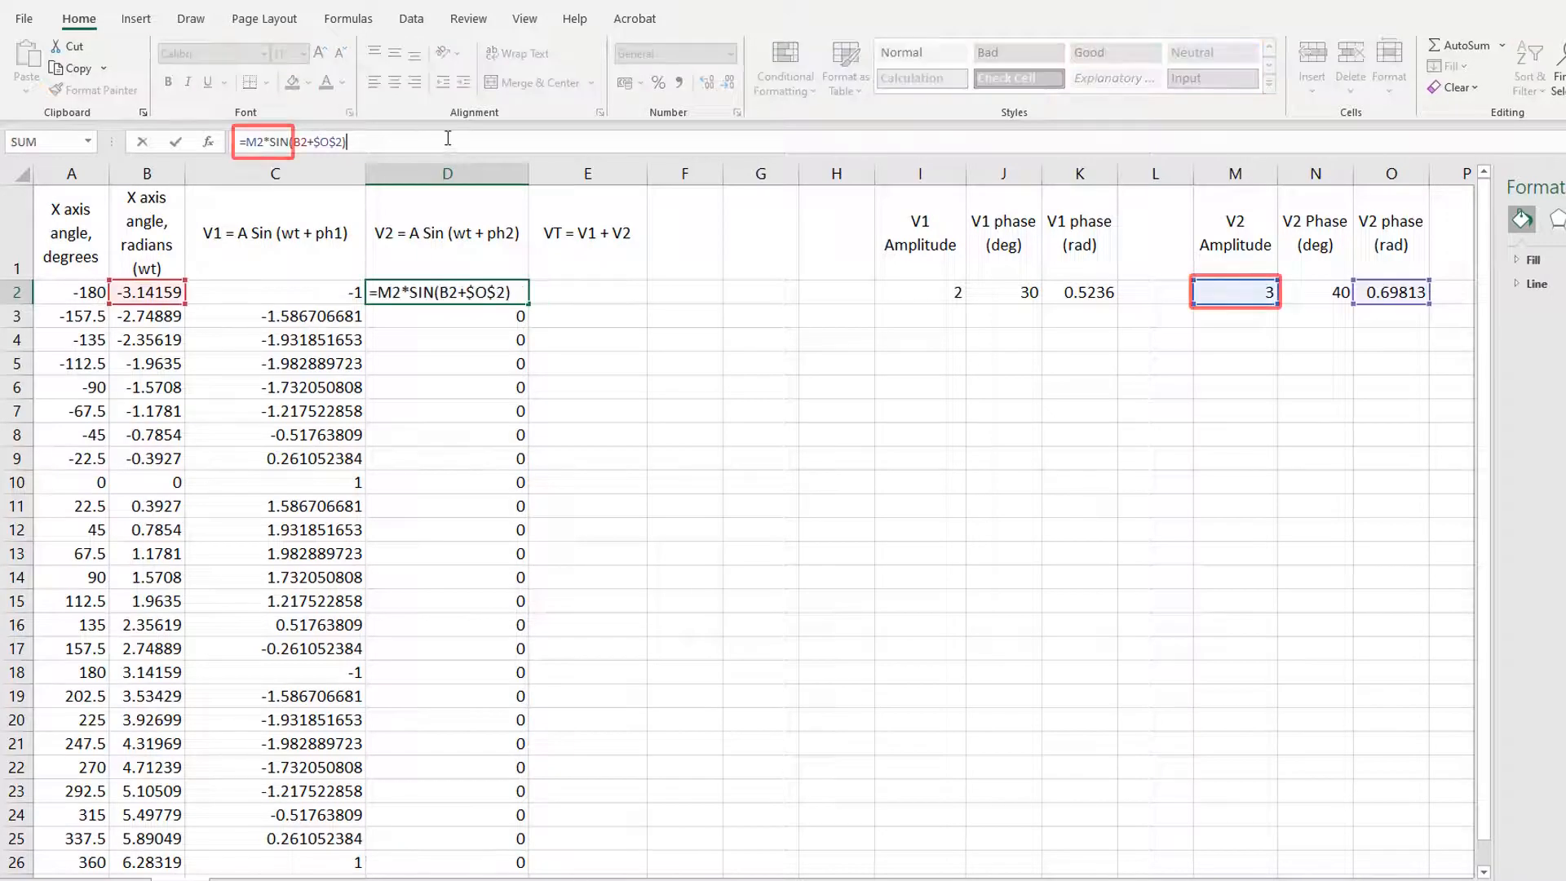
{"action": "key", "text": "ctrl+Return"}
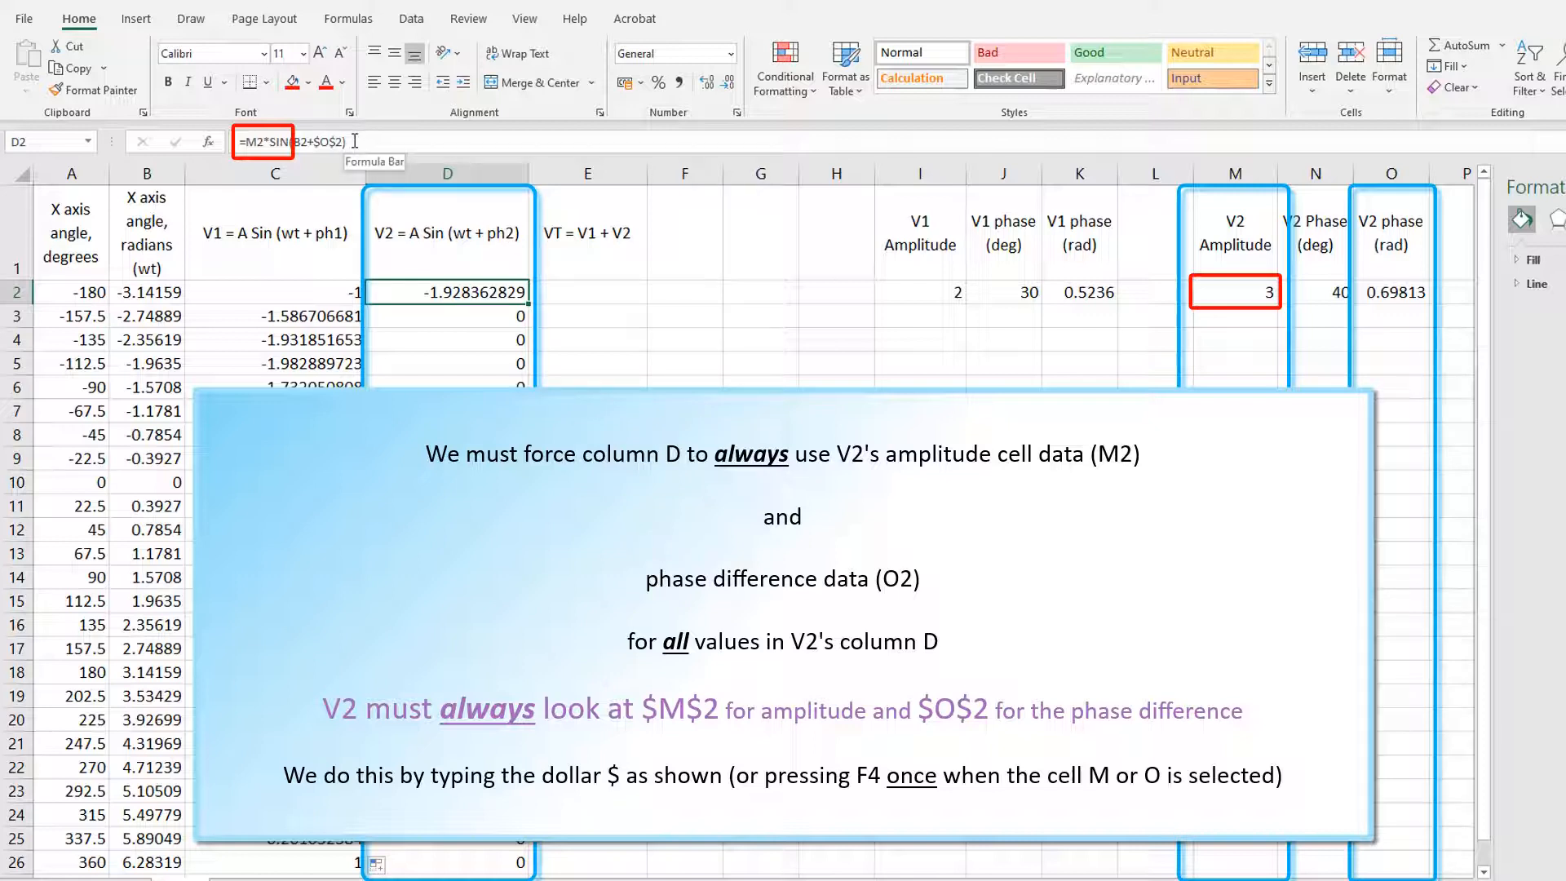
{"action": "key", "text": "Down"}
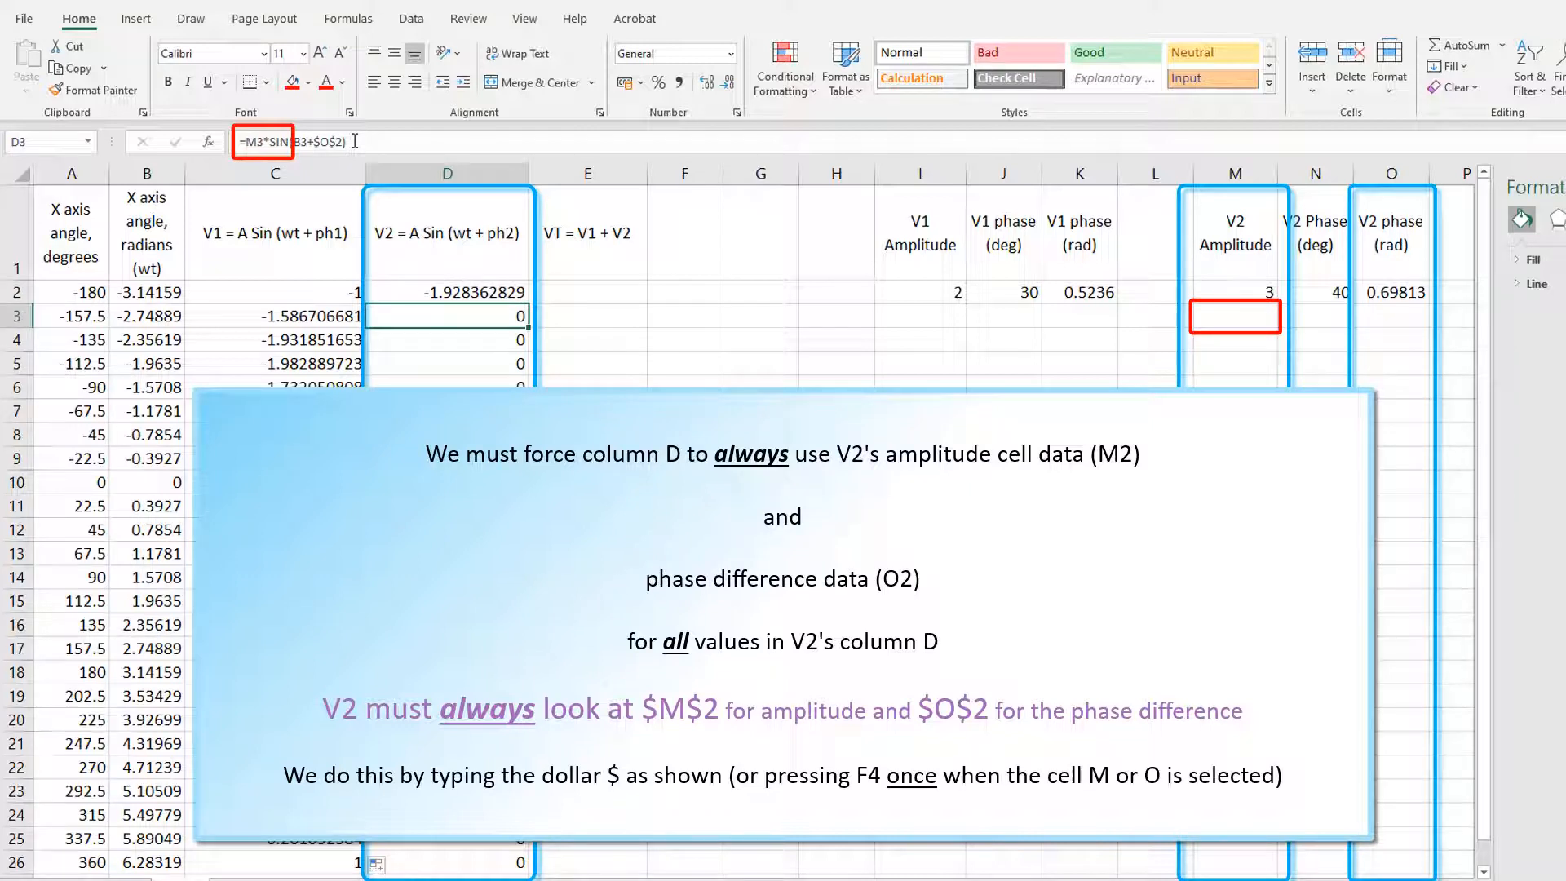
{"action": "key", "text": "Down"}
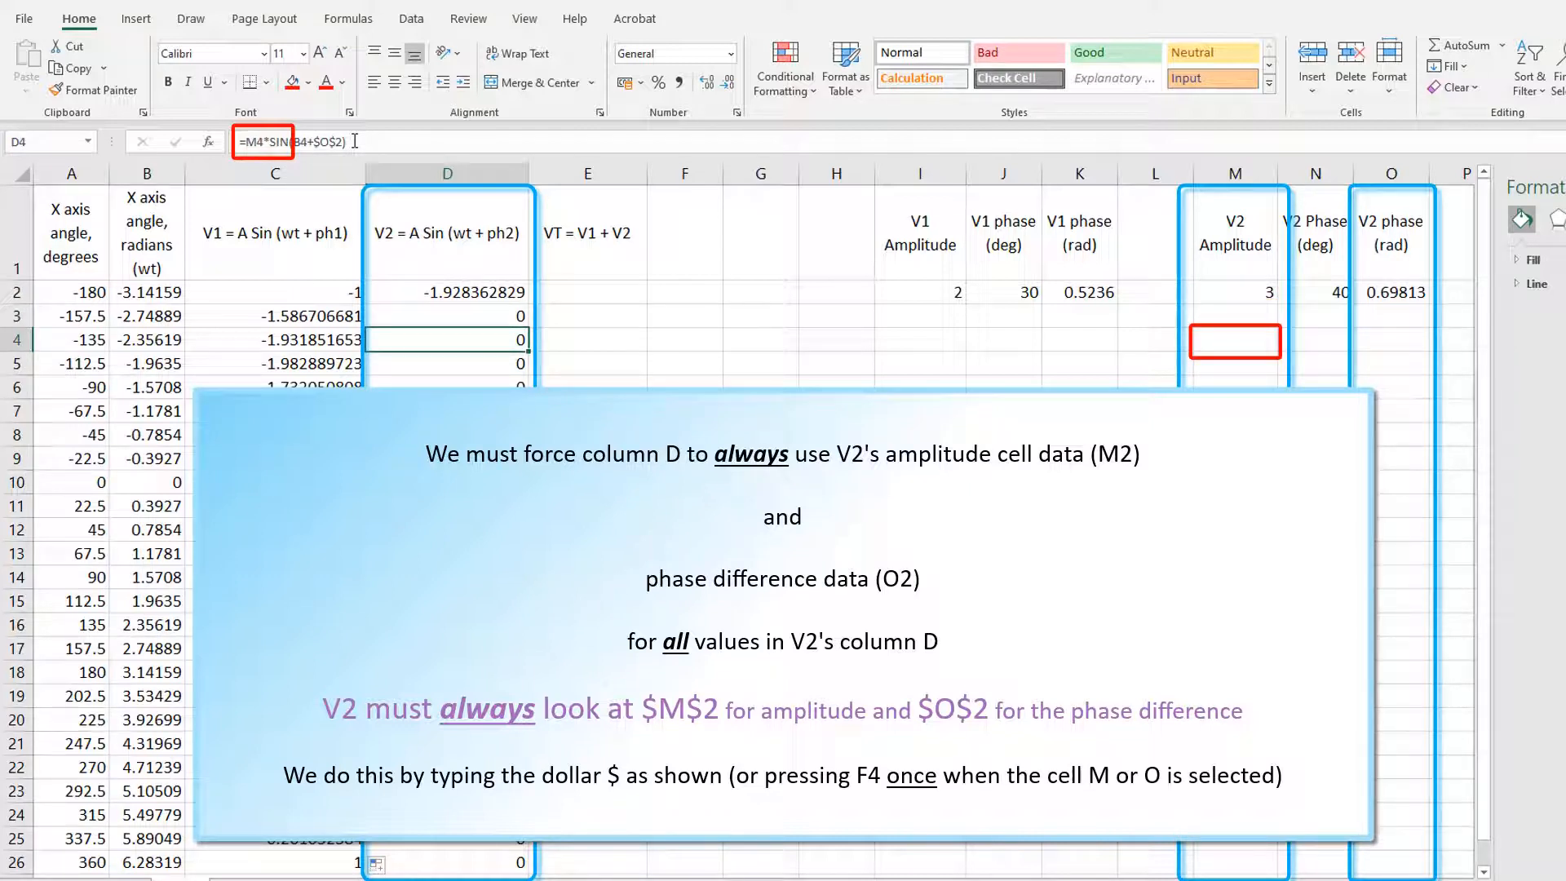
{"action": "key", "text": "Down"}
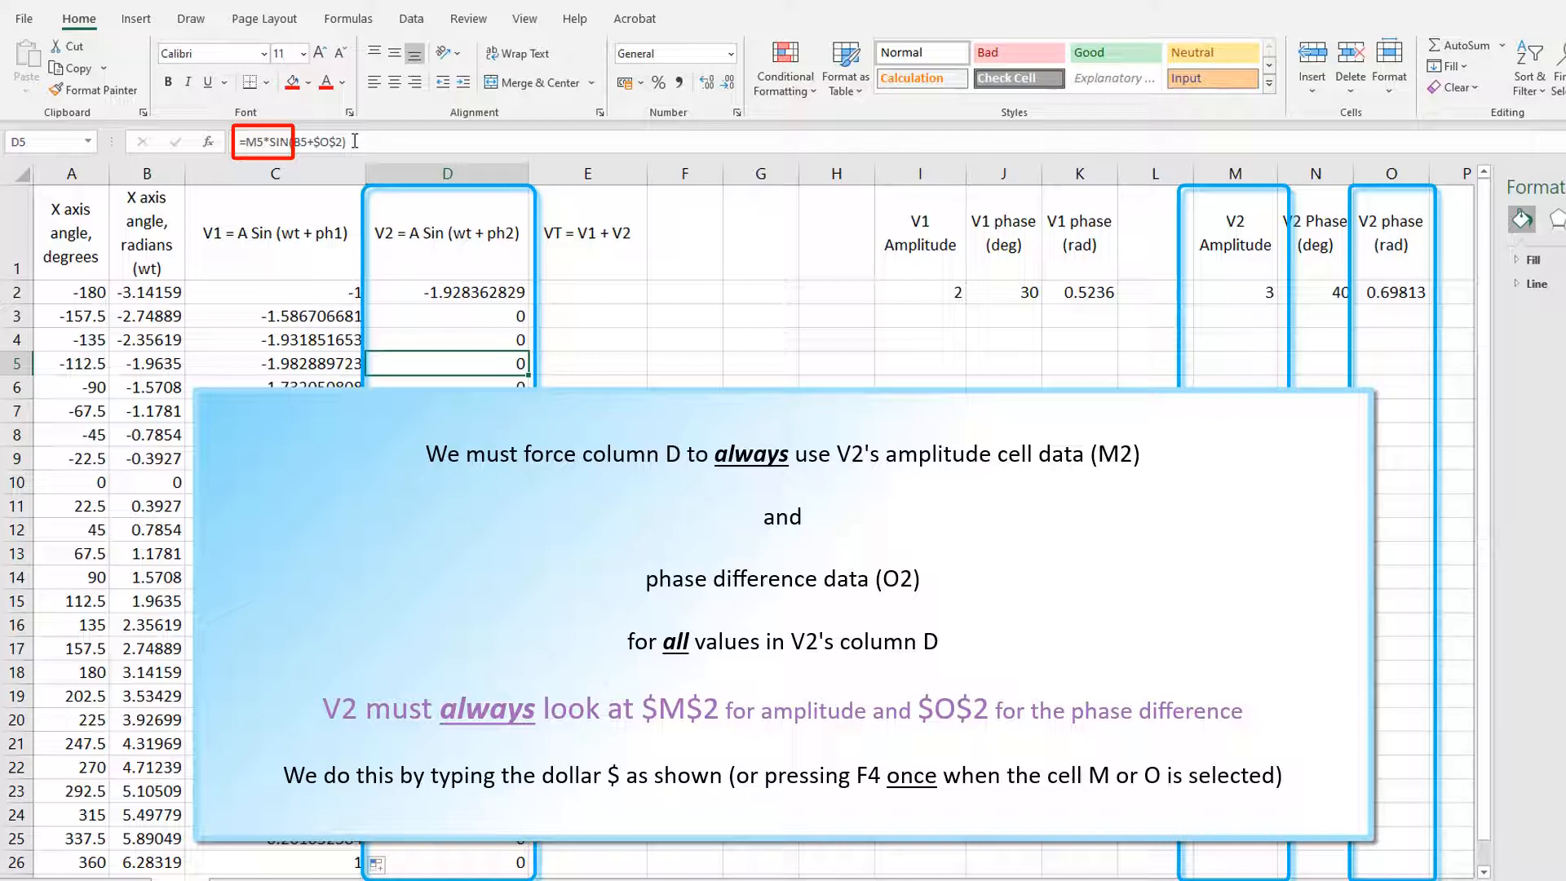
{"action": "key", "text": "Up"}
{"action": "key", "text": "Up"}
{"action": "key", "text": "Up"}
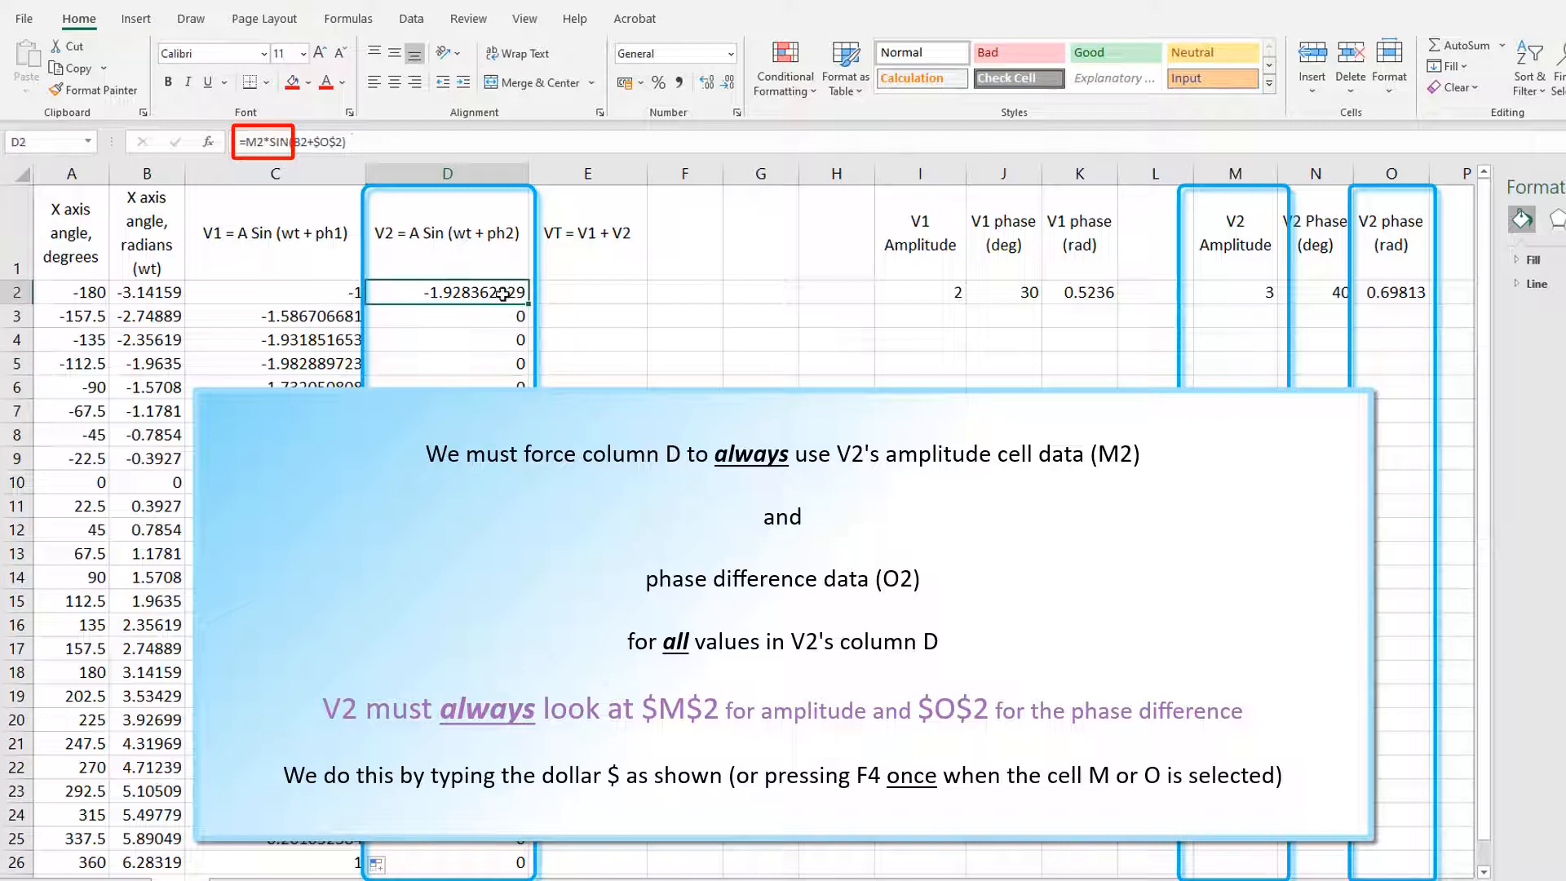
Step: Make the M2 amplitude reference absolute in D2, giving =$M$2*SIN(B2+$O$2), and fill the V2 formula through row 26
{"action": "left_click", "coordinate": [447, 152]}
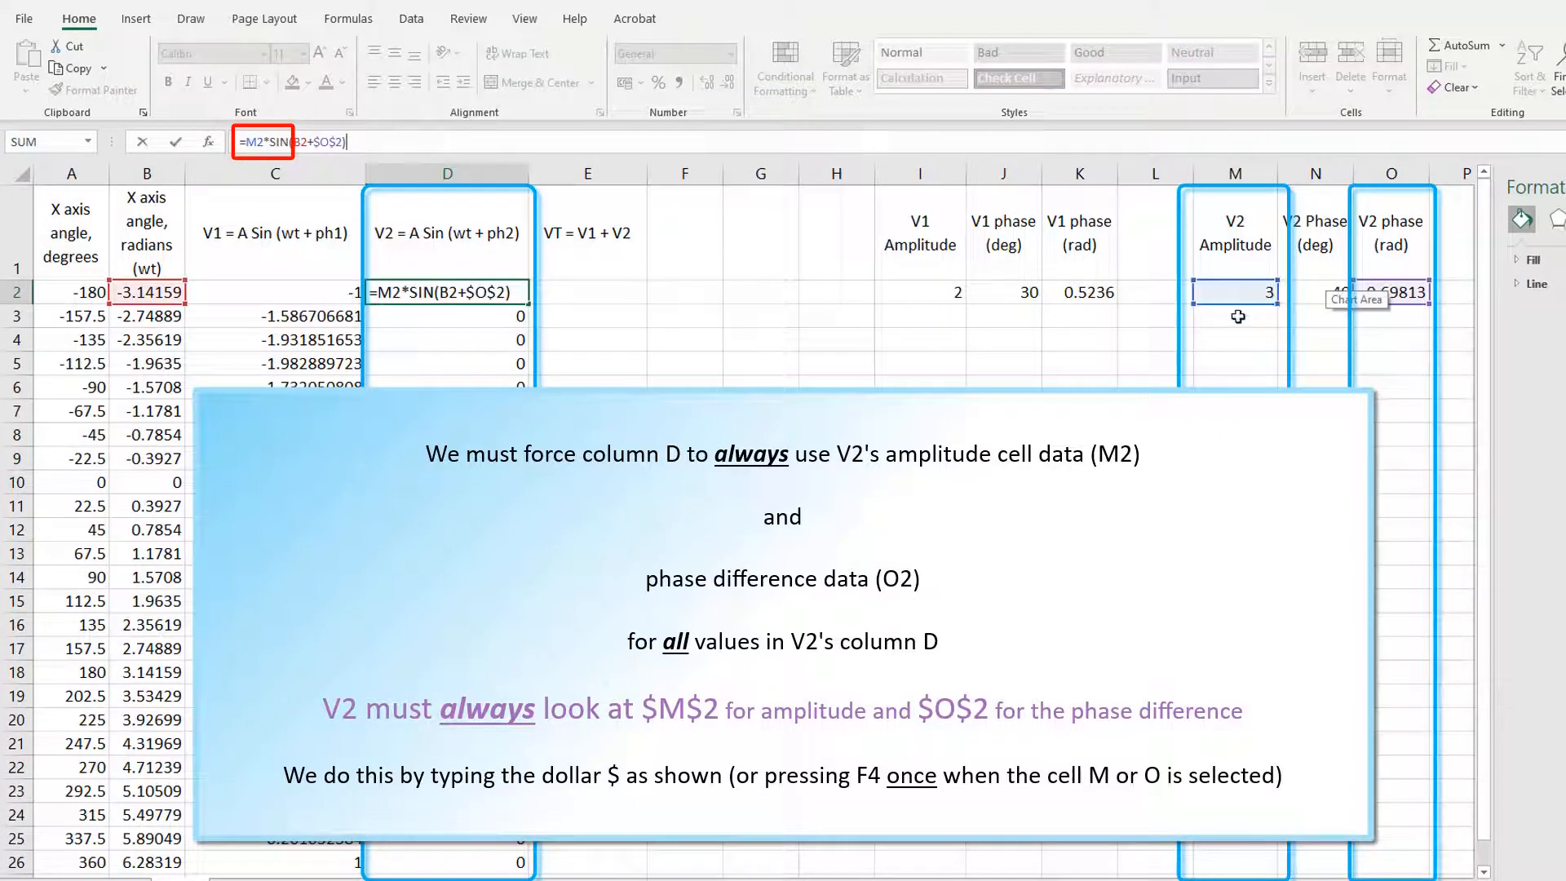
{"action": "left_click", "coordinate": [247, 142]}
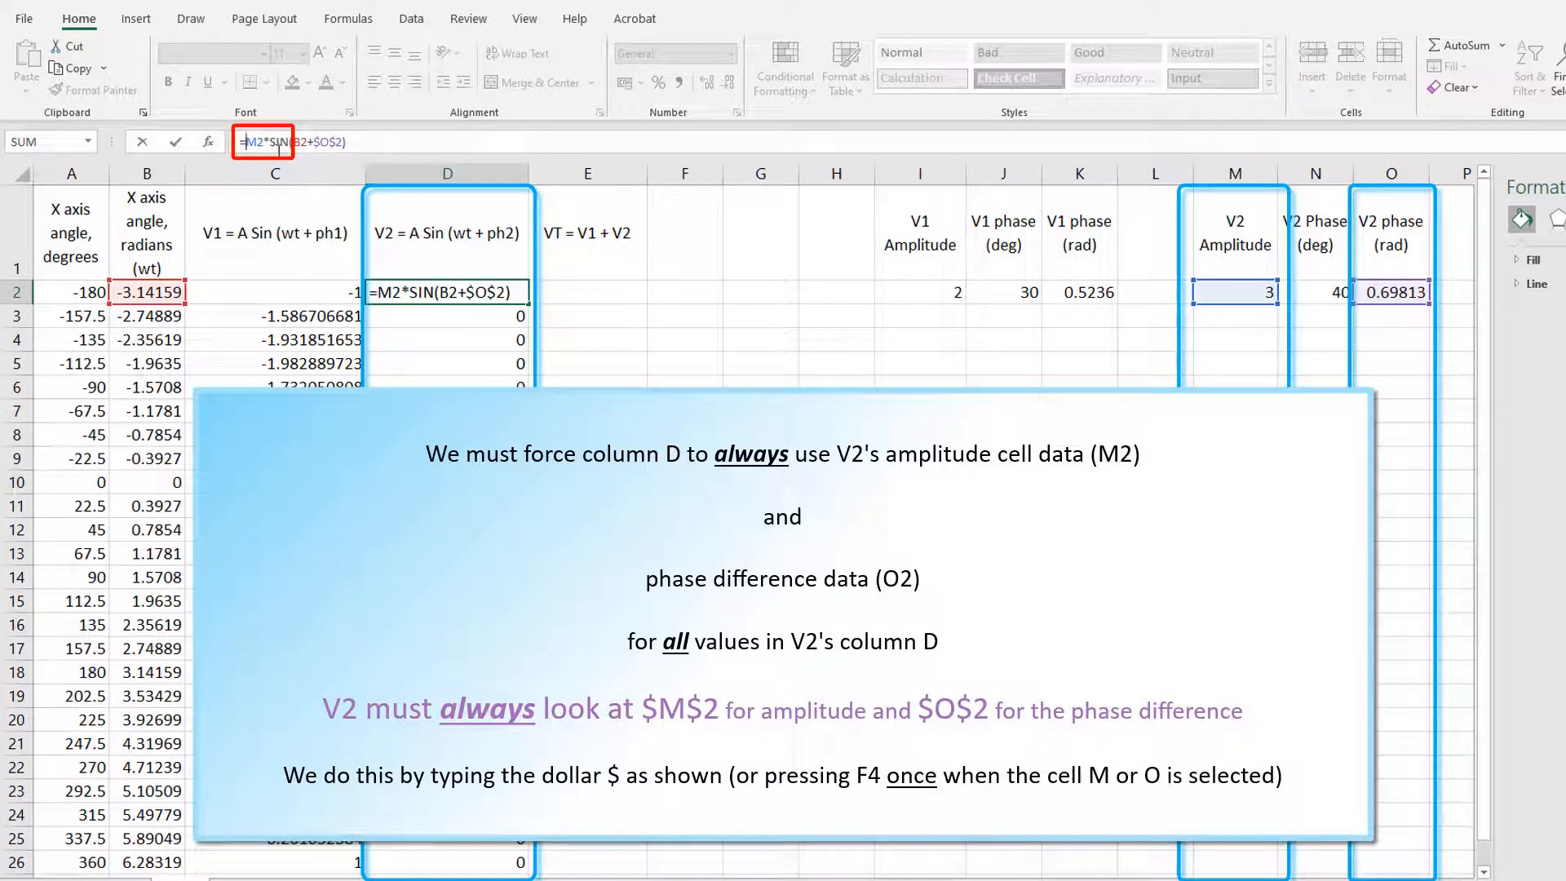
{"action": "type", "text": "$"}
{"action": "key", "text": "Right"}
{"action": "type", "text": "$"}
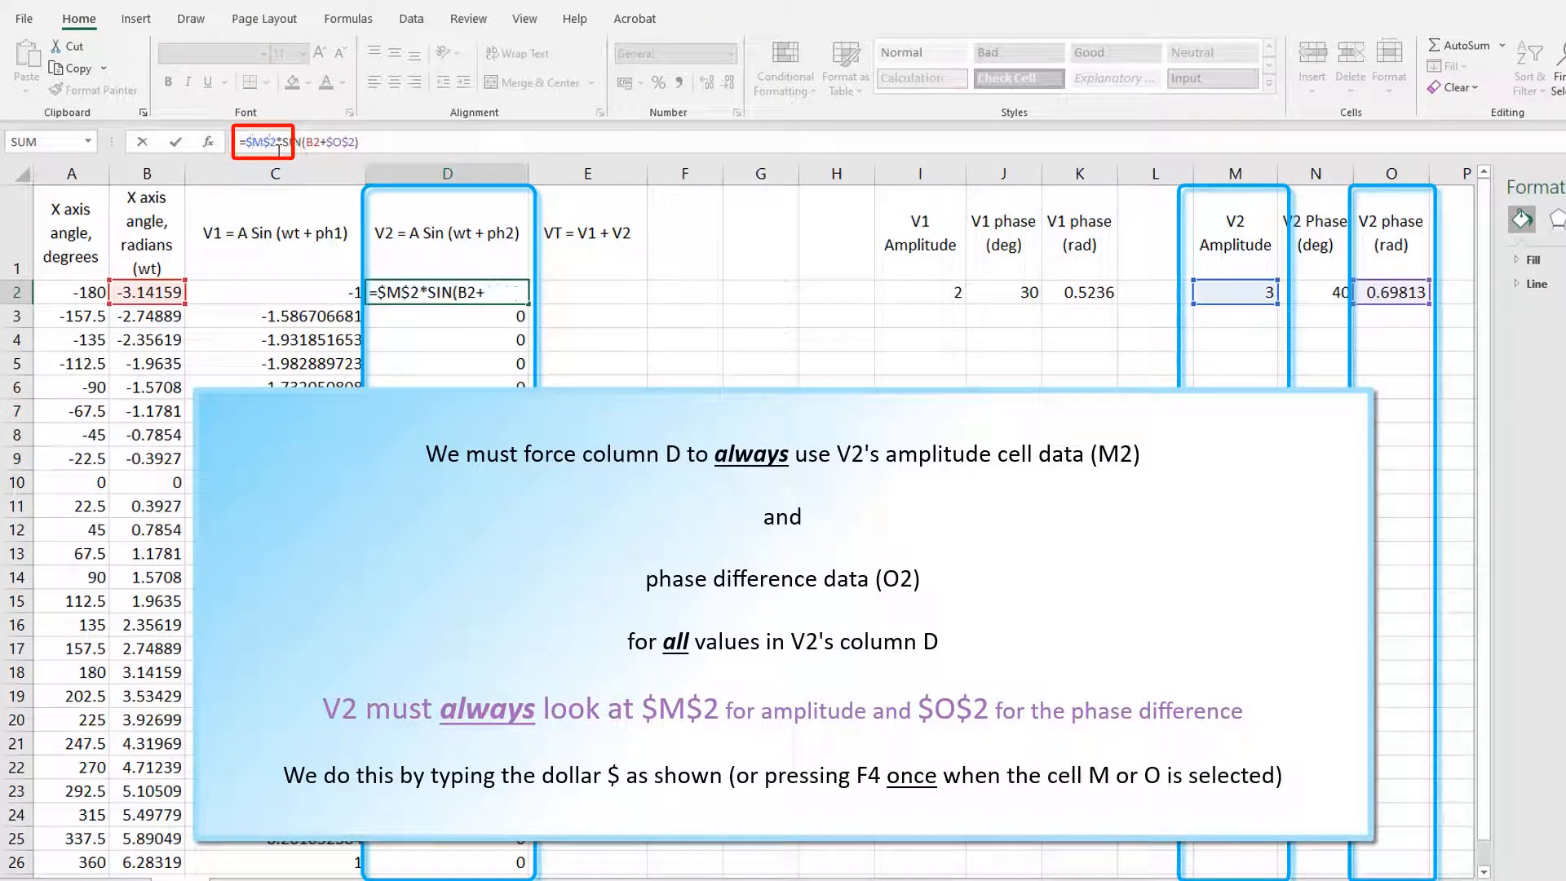
{"action": "key", "text": "Return"}
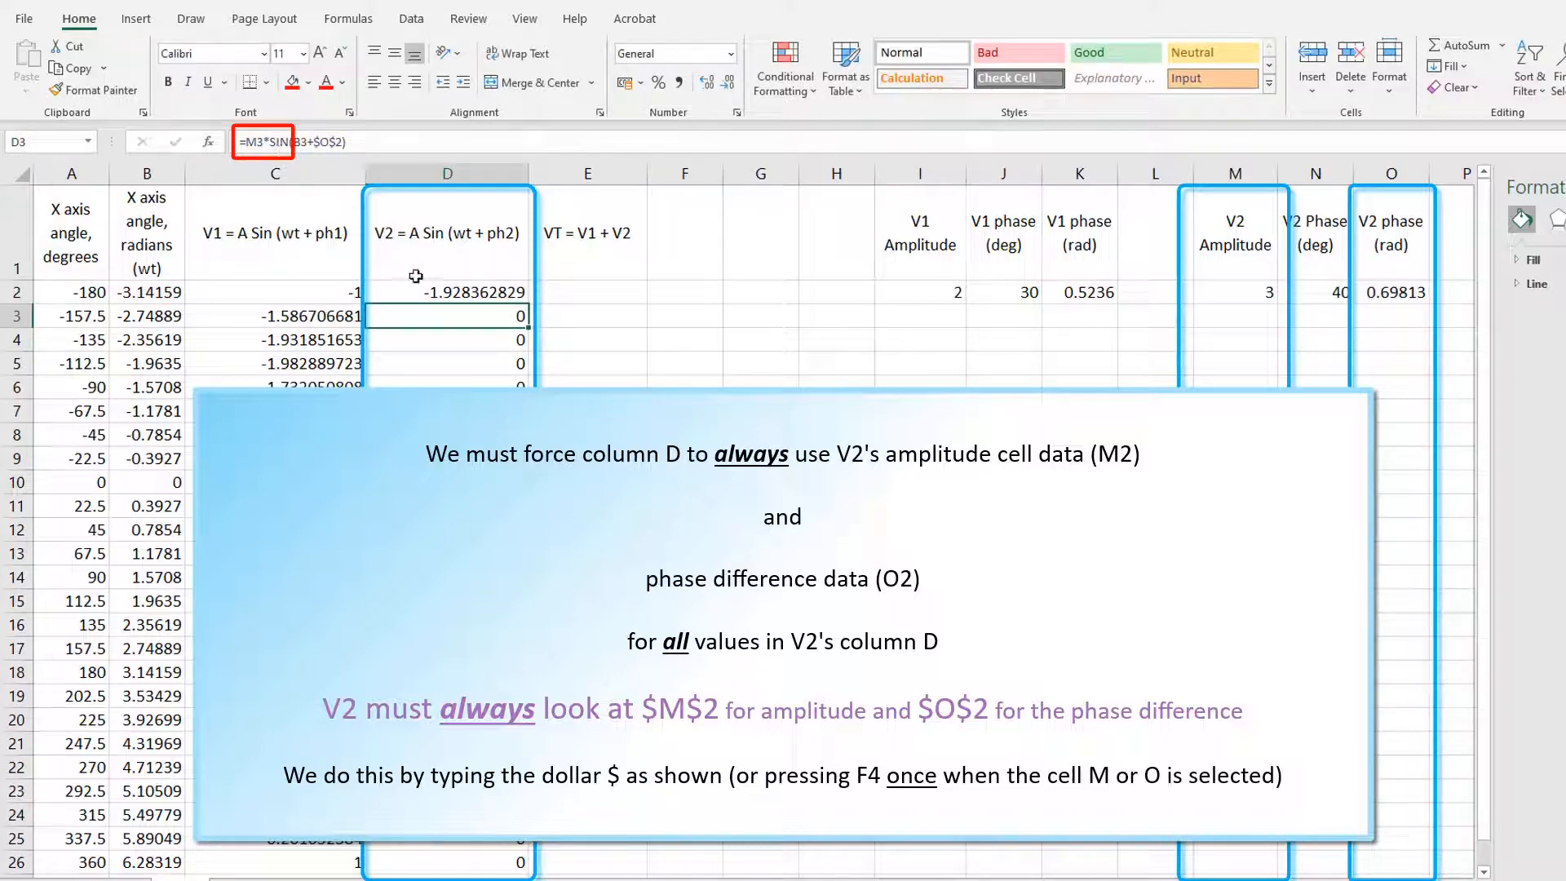
{"action": "left_click", "coordinate": [451, 291]}
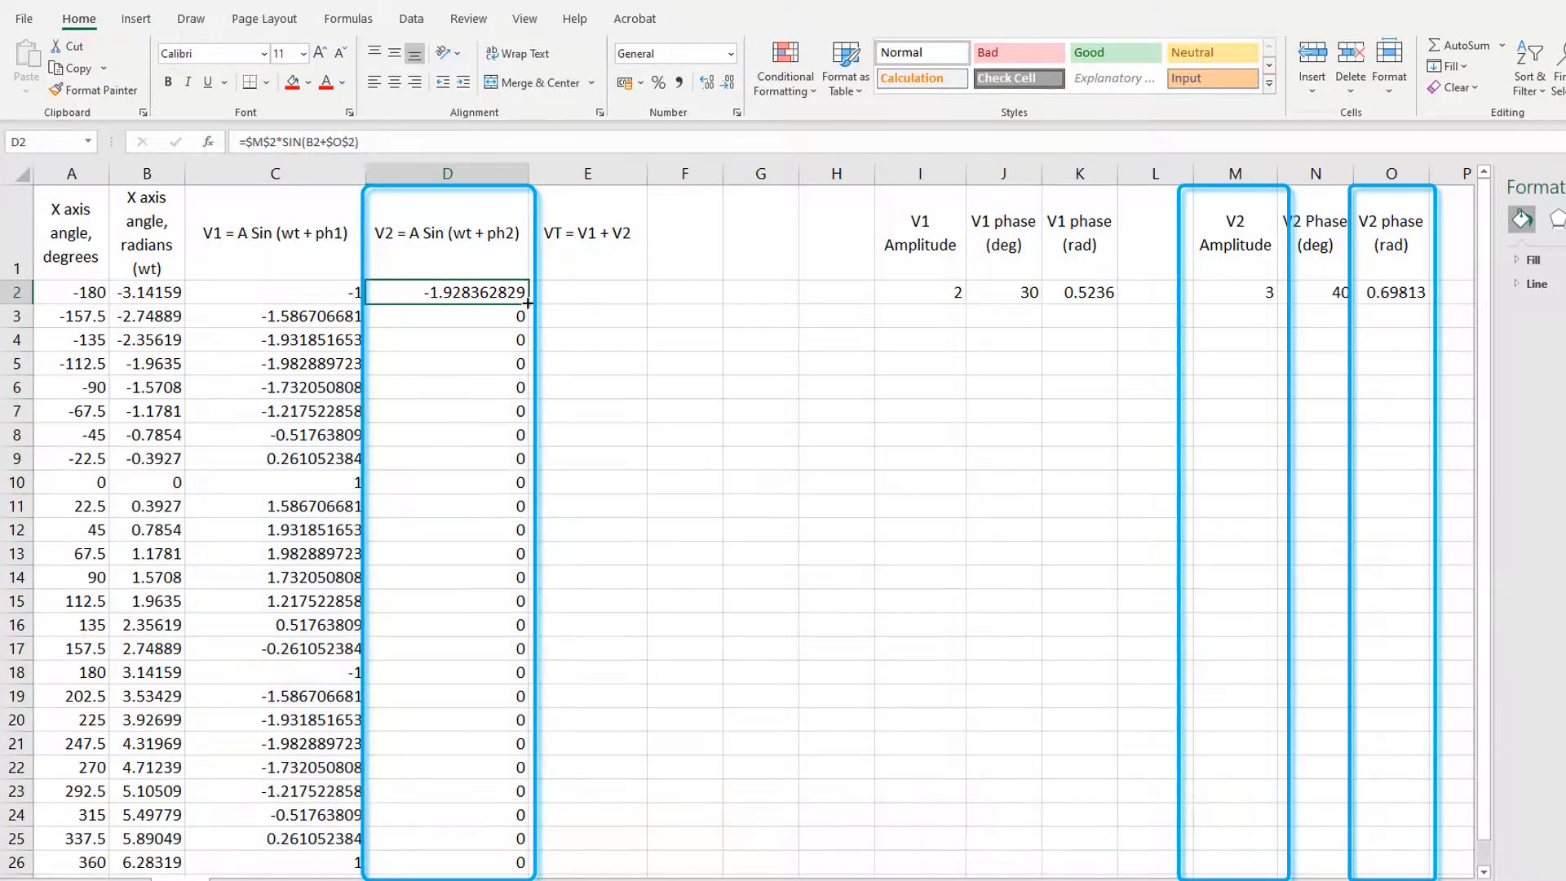
{"action": "left_click_drag", "start_coordinate": [528, 302], "coordinate": [528, 863]}
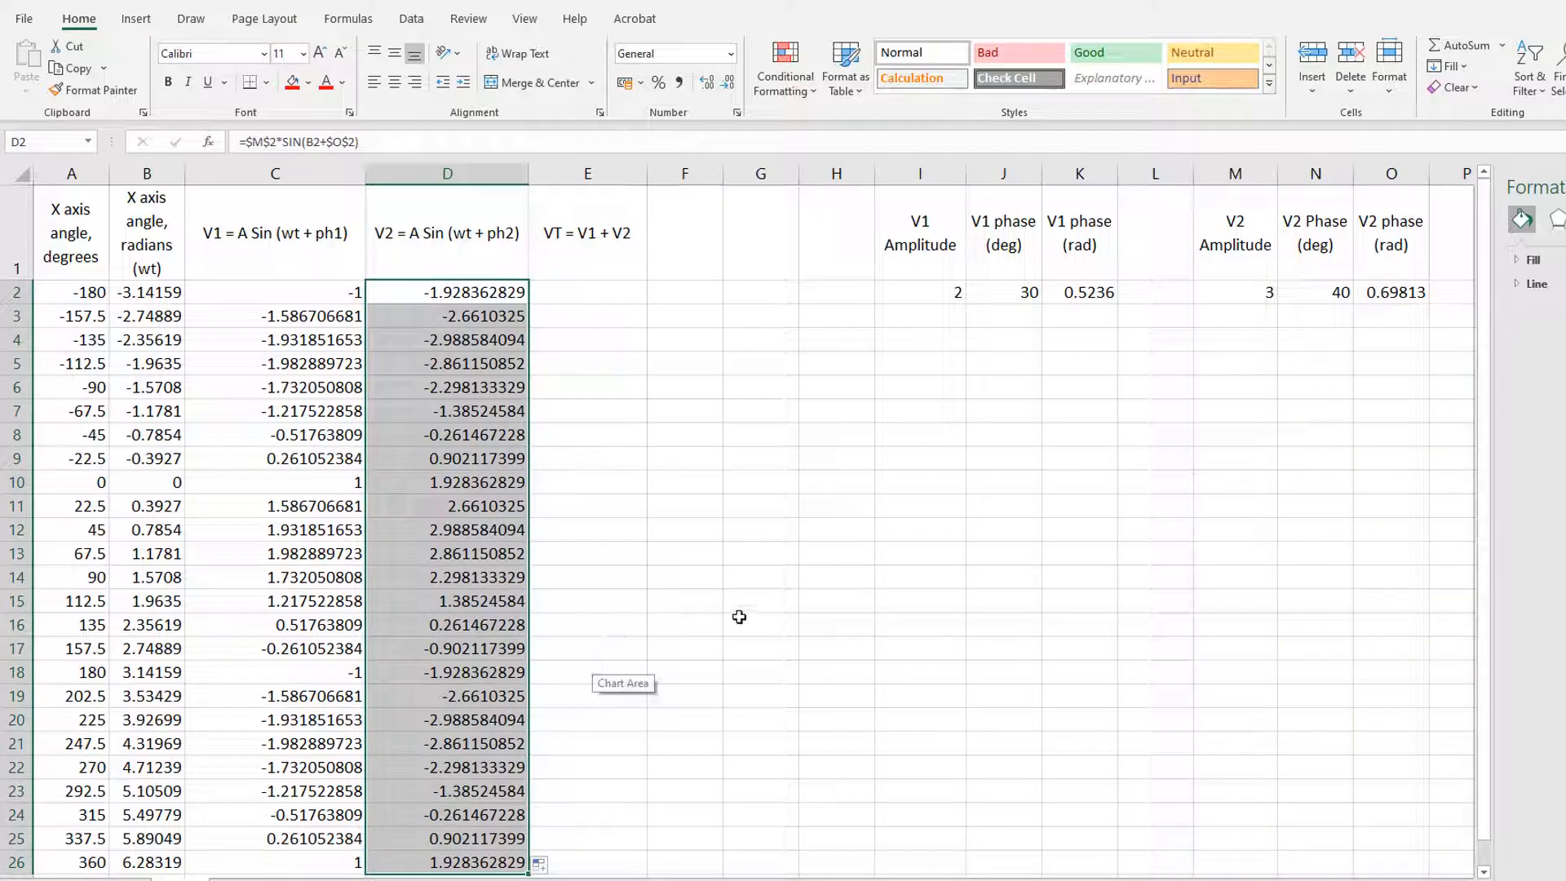
{"action": "left_click", "coordinate": [742, 612]}
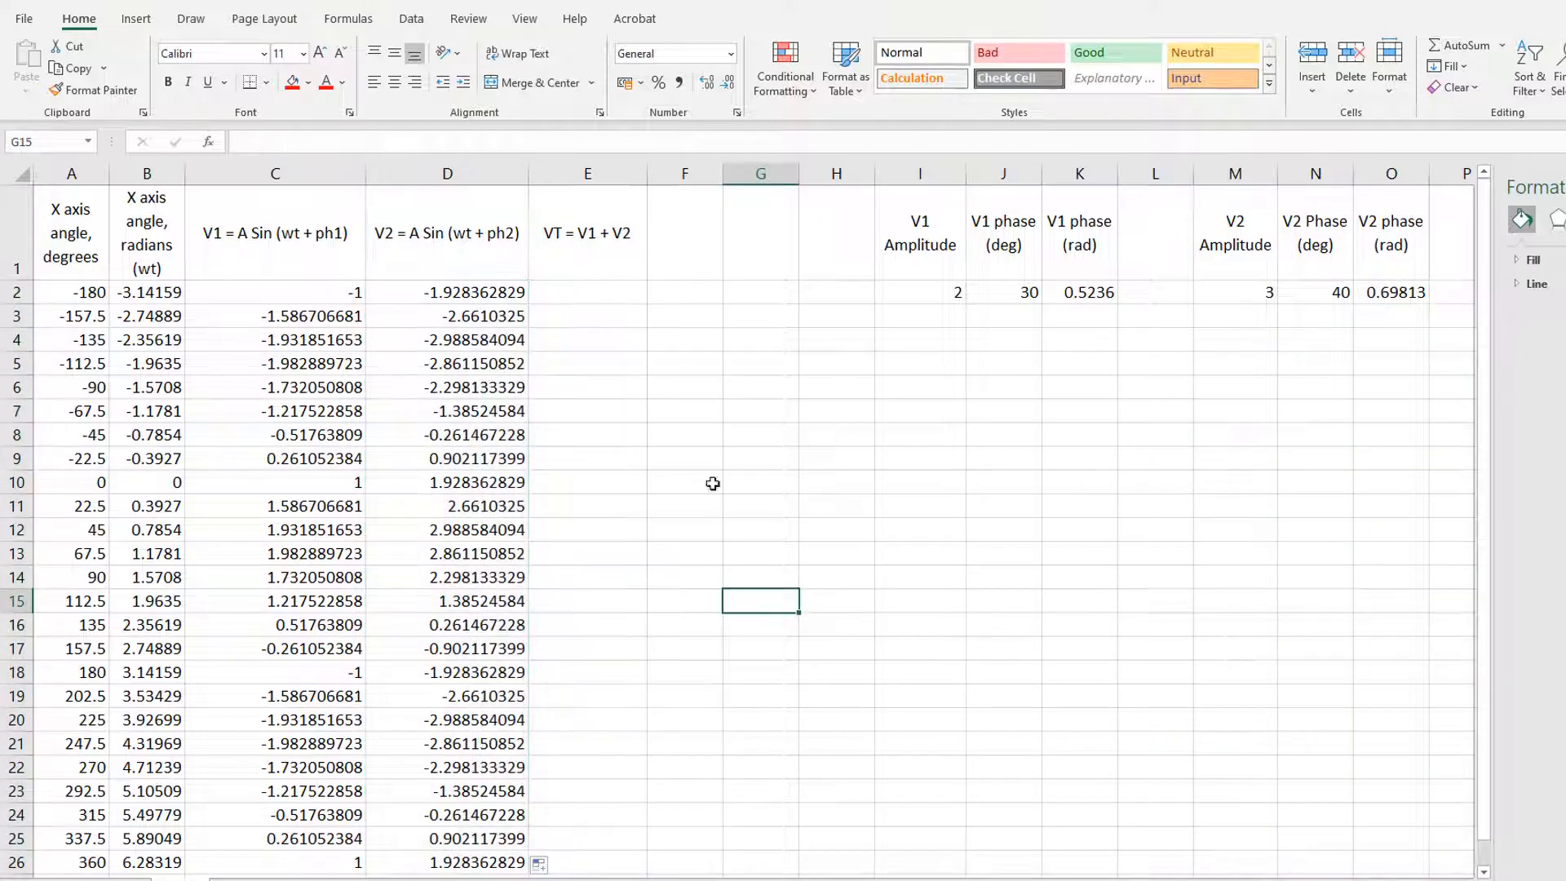
Step: Enter the VT formula =C2+D2 in E2 and fill it down through row 26
{"action": "left_click", "coordinate": [587, 295]}
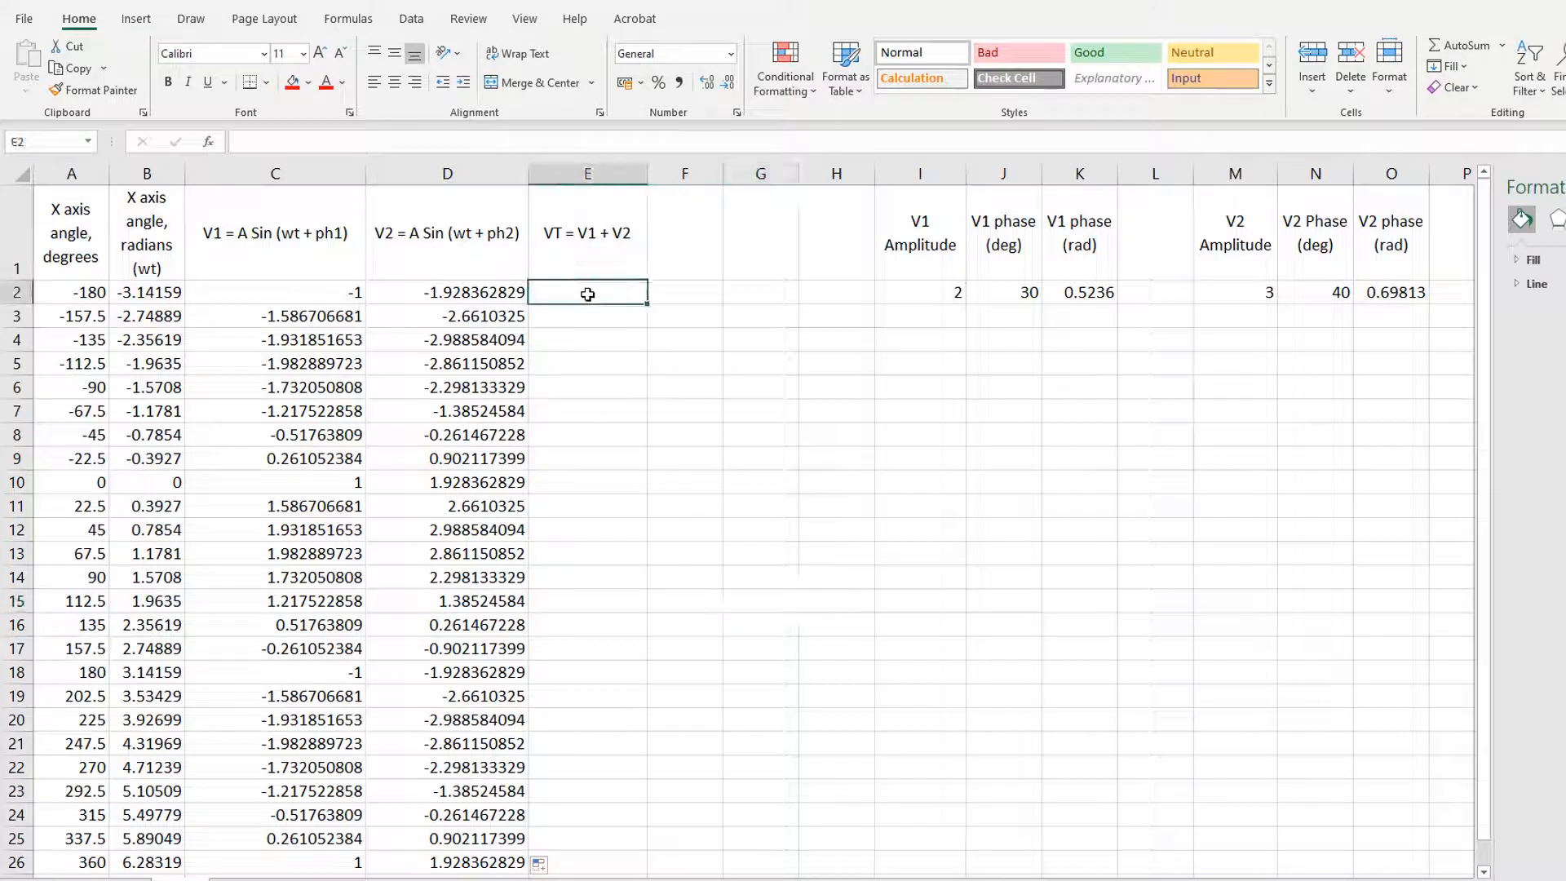
{"action": "left_click", "coordinate": [439, 145]}
{"action": "type", "text": "="}
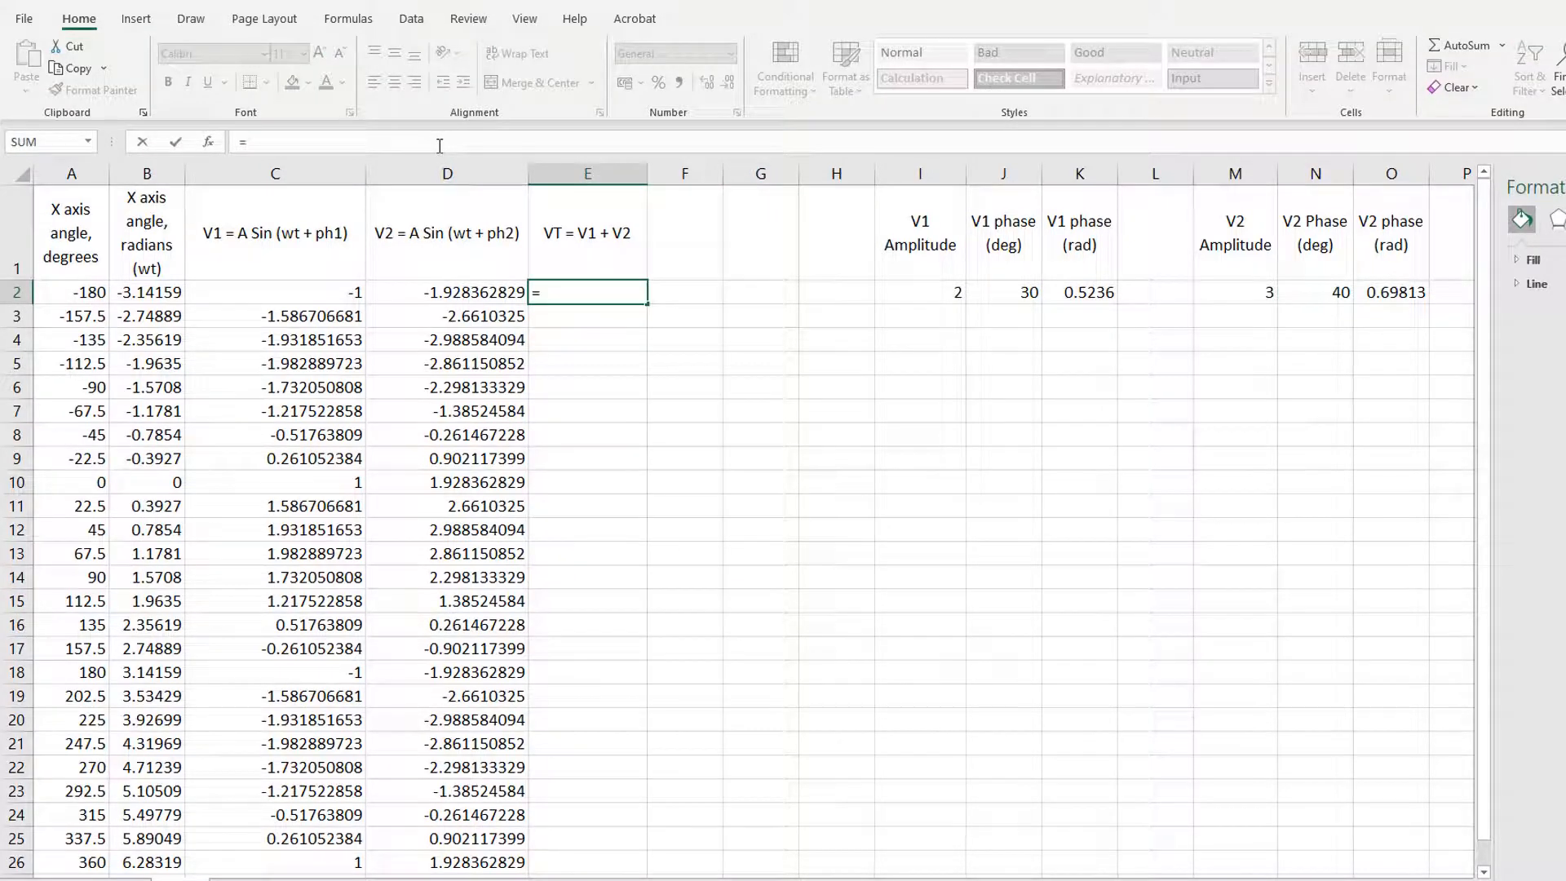
{"action": "type", "text": "c2"}
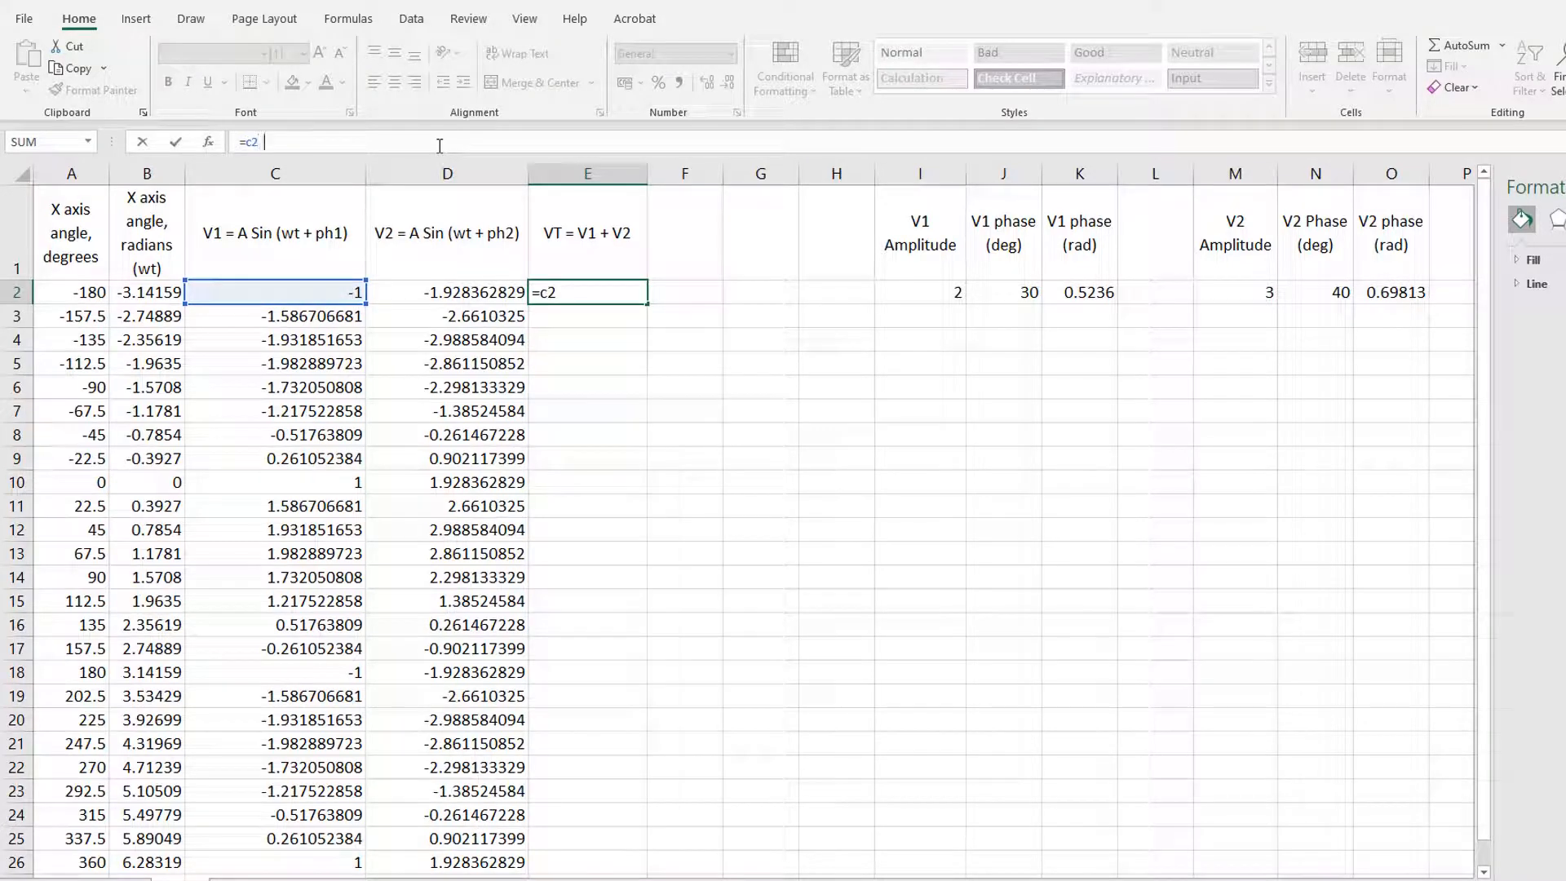
{"action": "type", "text": " d2"}
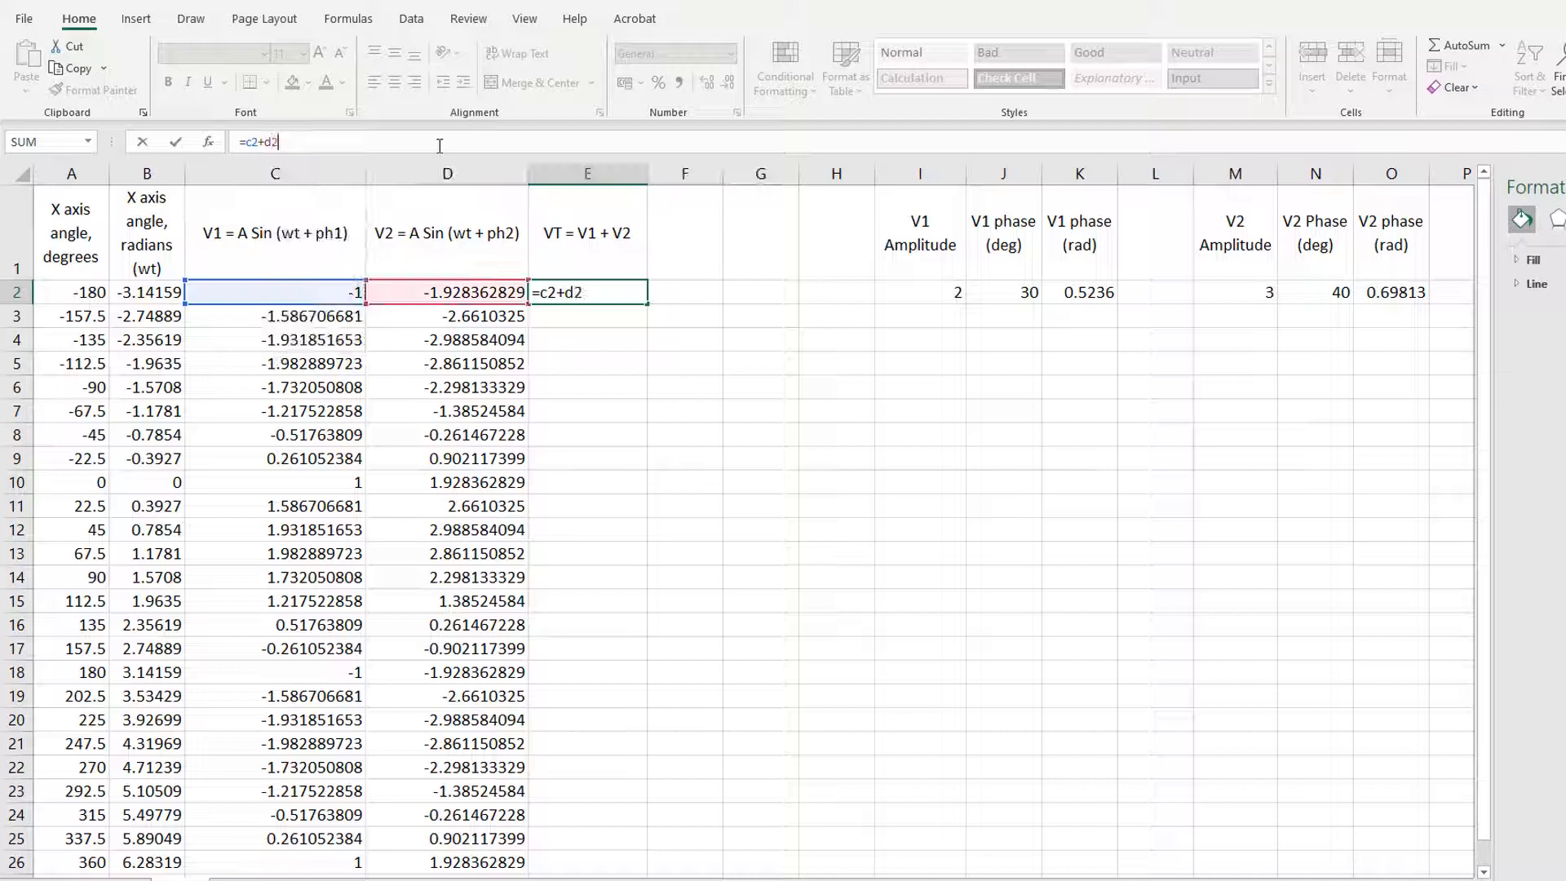
{"action": "key", "text": "Return"}
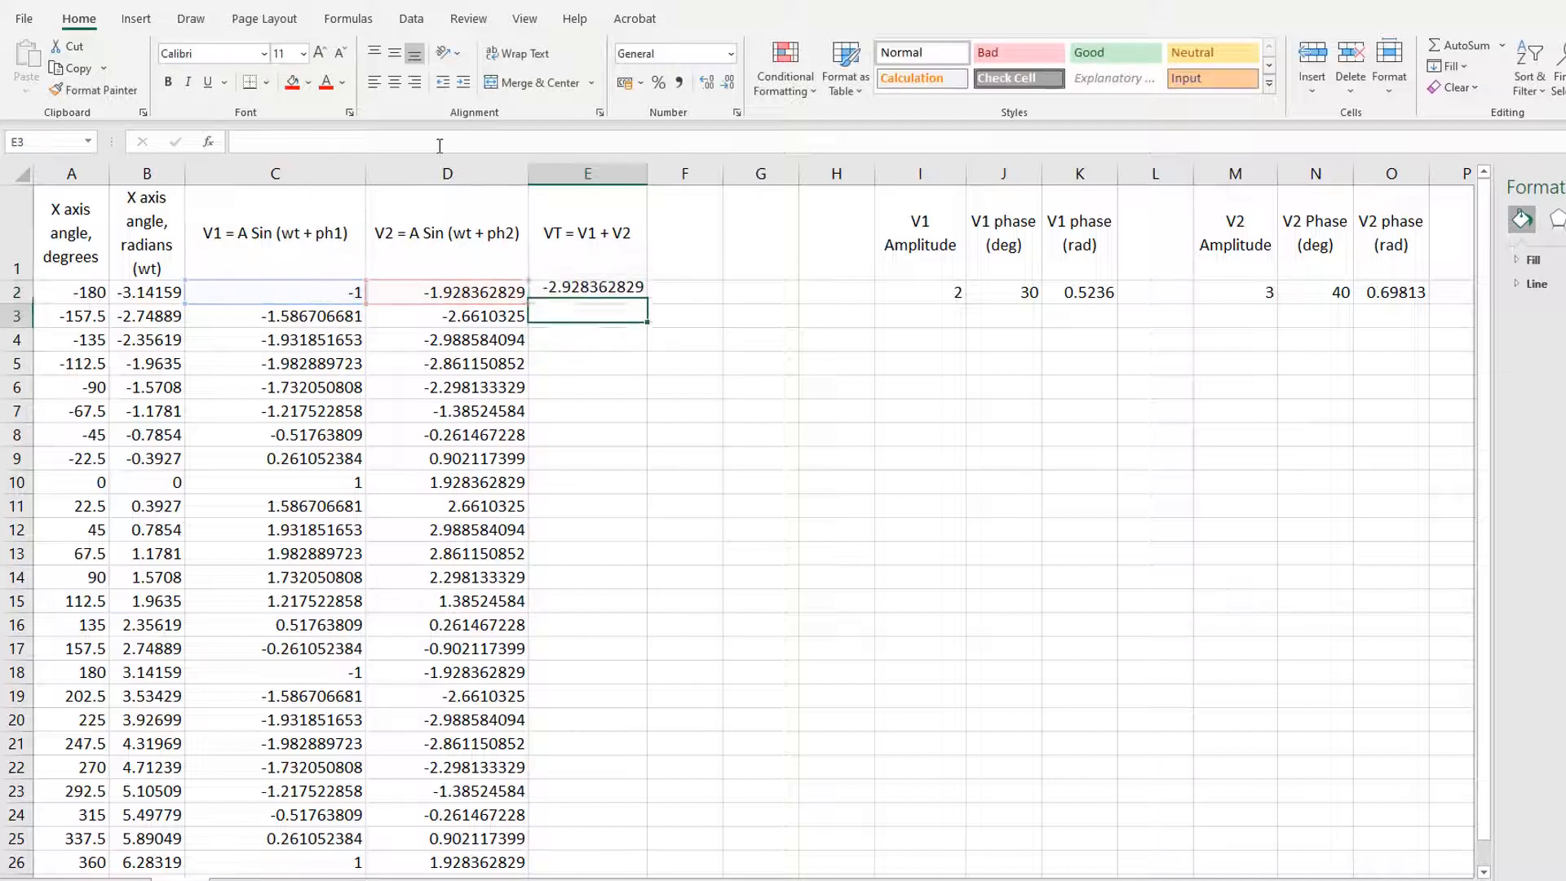
{"action": "left_click", "coordinate": [593, 295]}
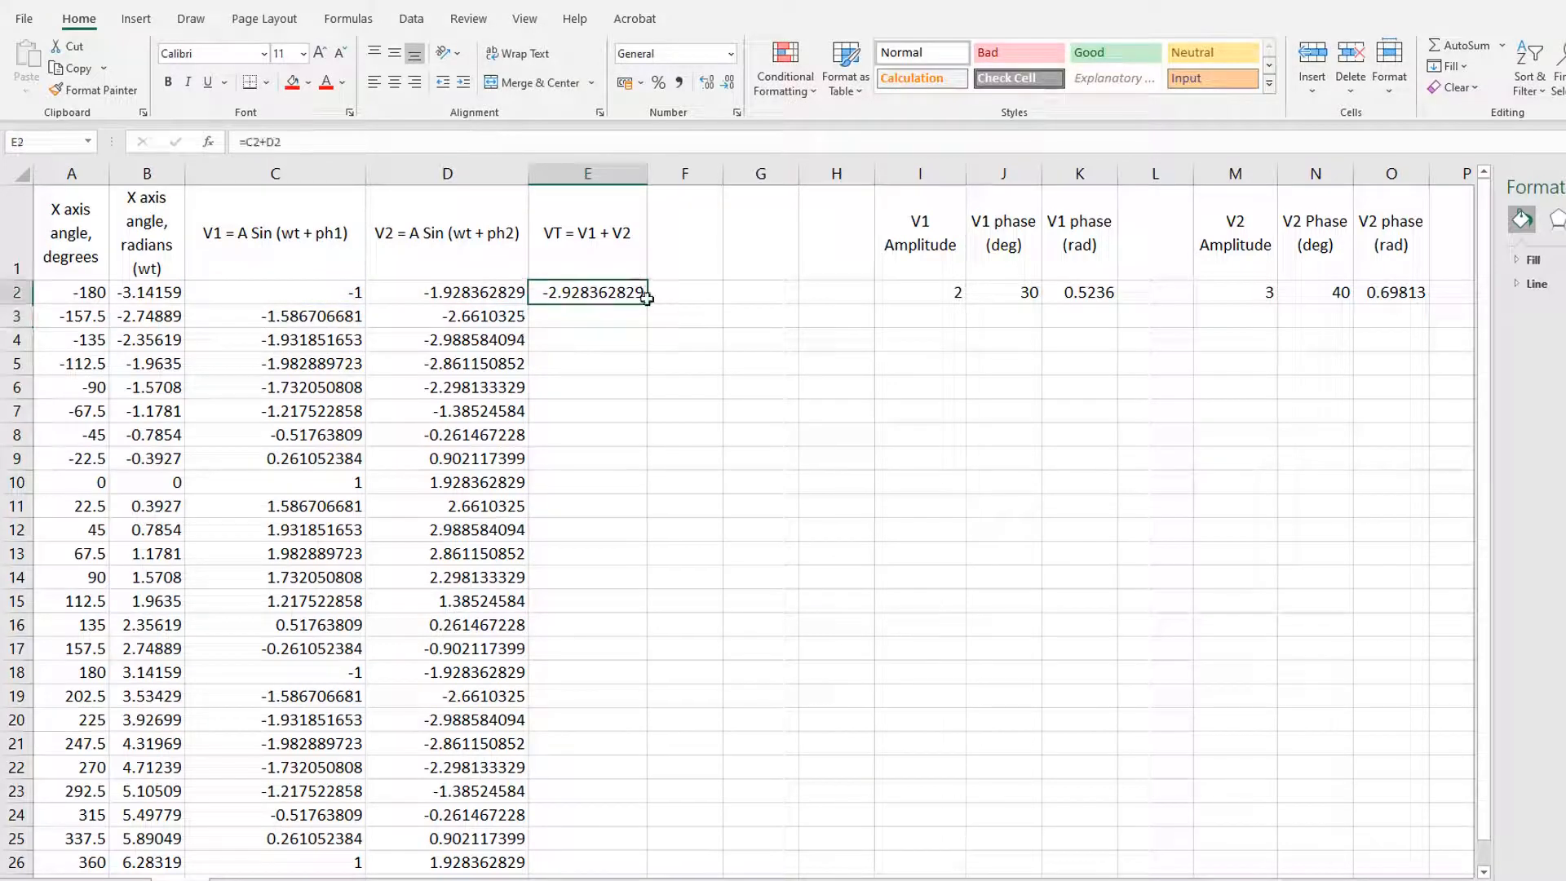
{"action": "left_click_drag", "start_coordinate": [647, 302], "coordinate": [641, 868]}
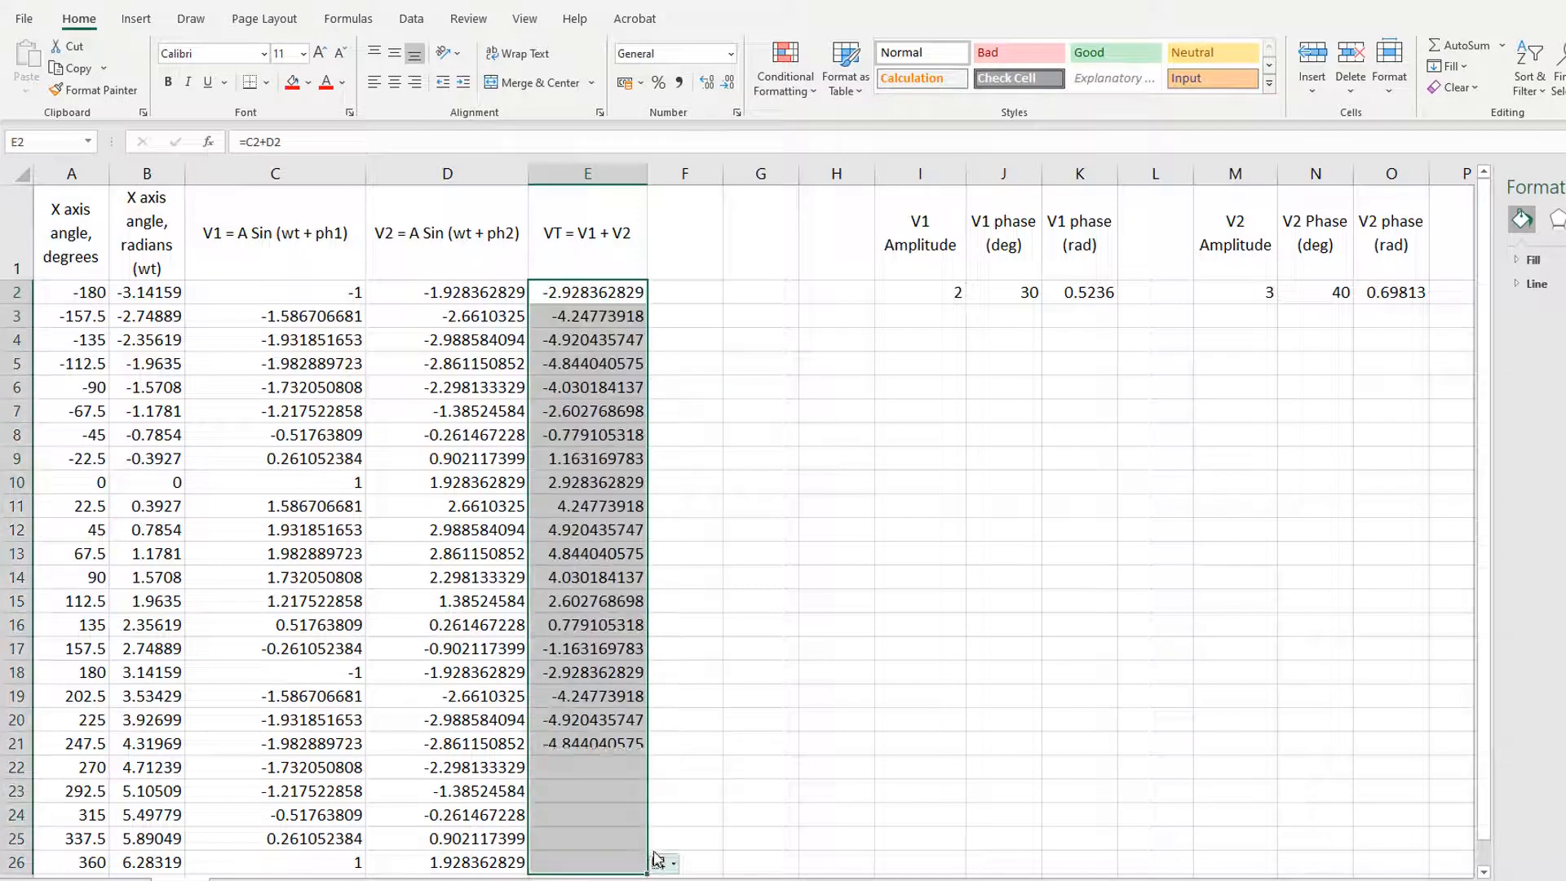
{"action": "left_click", "coordinate": [795, 628]}
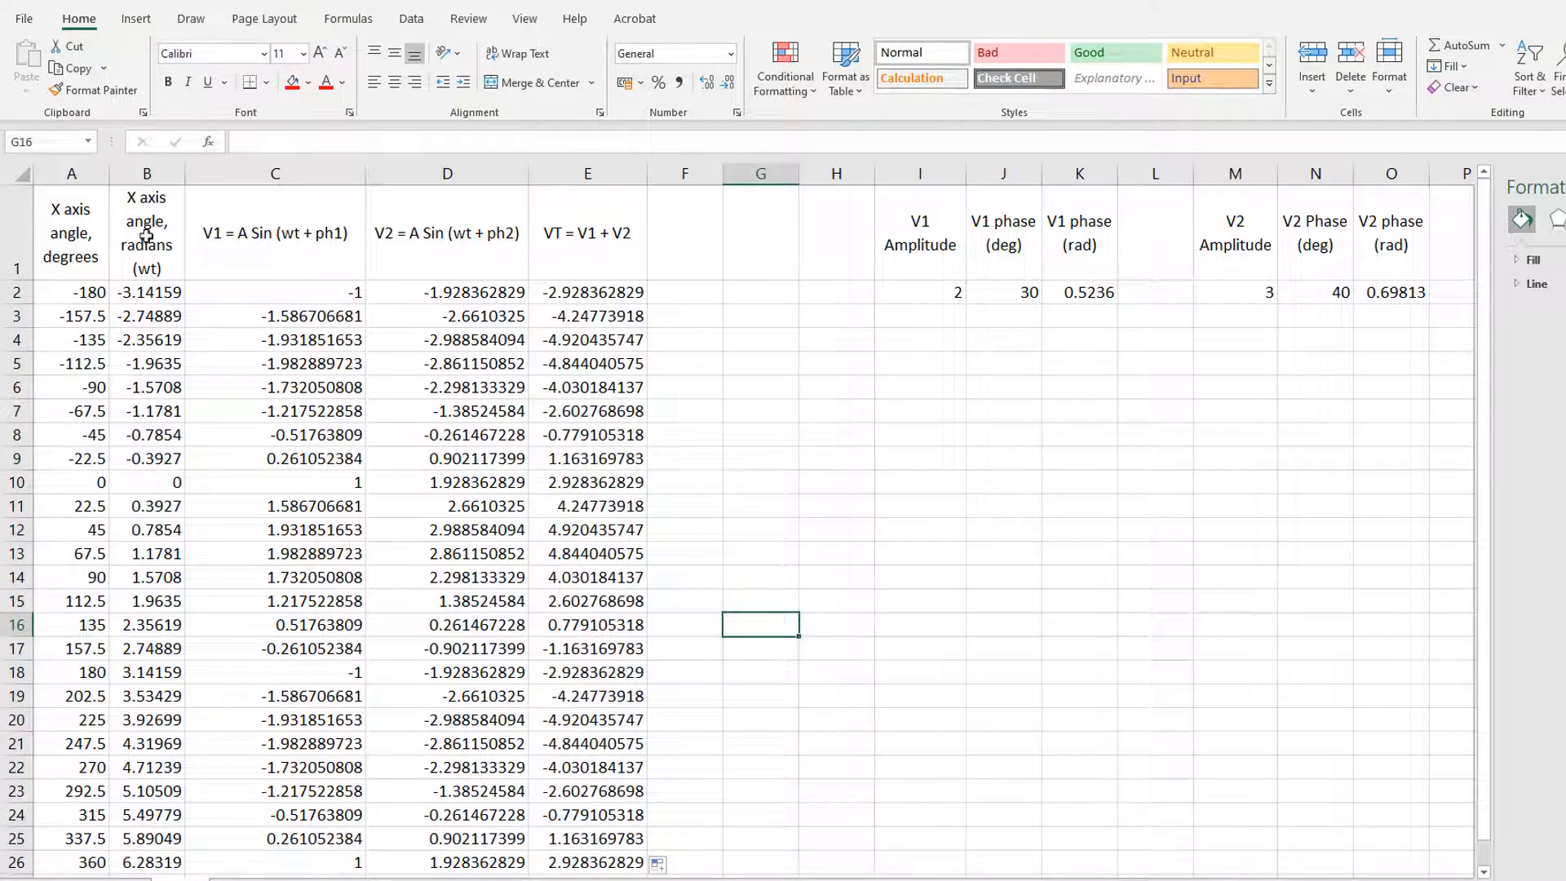
Step: Insert a smooth-line scatter chart of V1 against the radian angles from B1:C26 and place it beside the table
{"action": "left_click_drag", "start_coordinate": [147, 237], "coordinate": [365, 866]}
{"action": "left_click", "coordinate": [137, 19]}
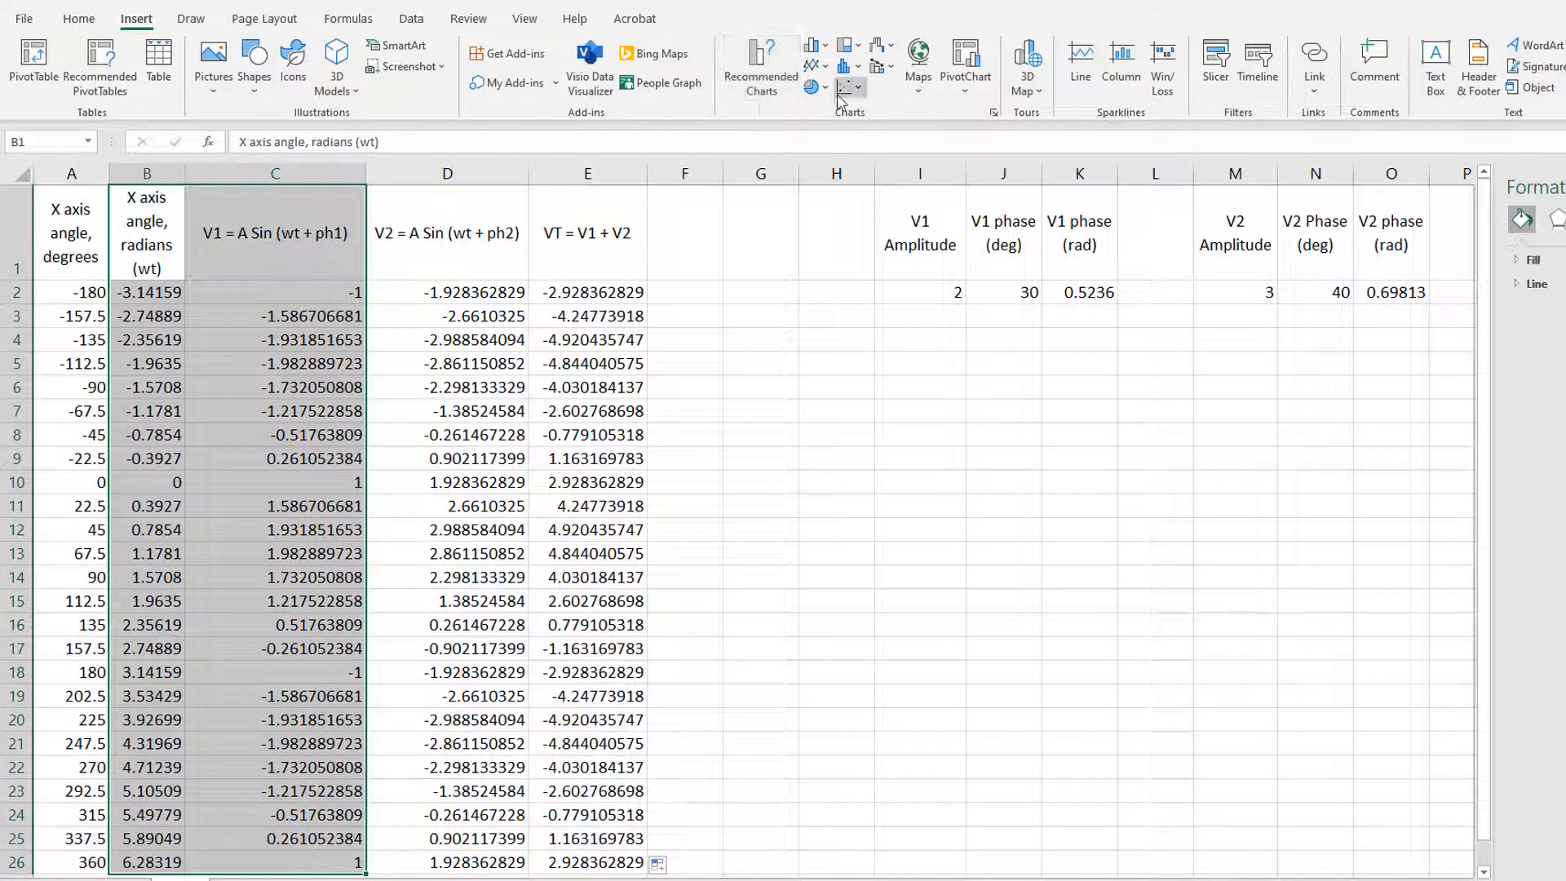
{"action": "left_click", "coordinate": [848, 86]}
{"action": "left_click", "coordinate": [965, 148]}
{"action": "left_click_drag", "start_coordinate": [1003, 384], "coordinate": [1195, 384]}
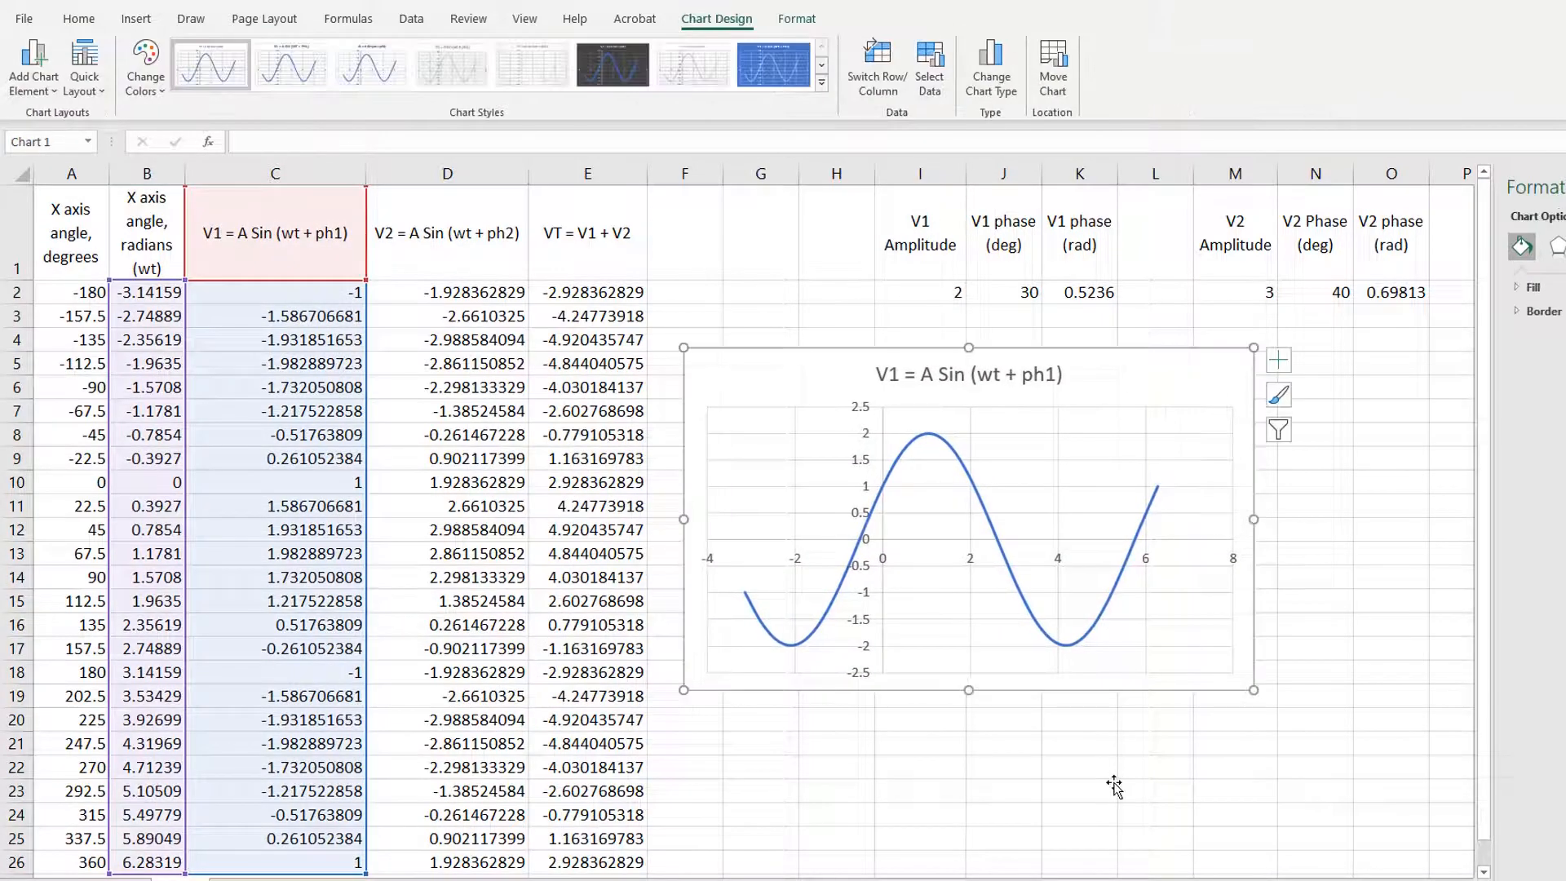
{"action": "left_click", "coordinate": [1003, 718]}
Step: Insert a smooth-line scatter chart of V1 and V2 from B1:D26 and move it over the V1 chart
{"action": "left_click_drag", "start_coordinate": [147, 236], "coordinate": [453, 865]}
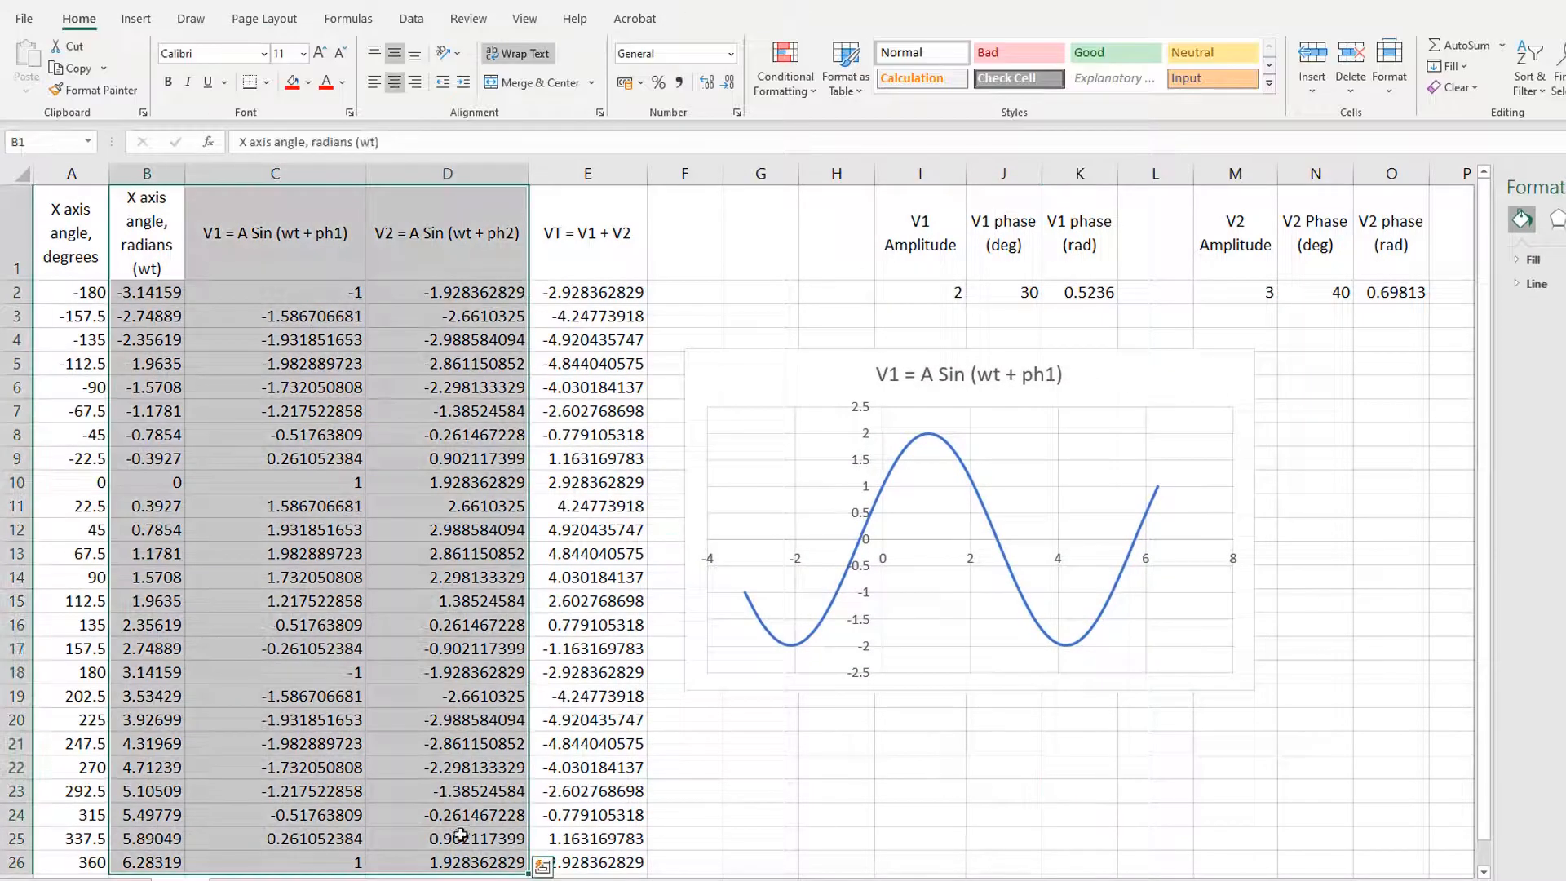
{"action": "left_click", "coordinate": [138, 19]}
{"action": "left_click", "coordinate": [848, 86]}
{"action": "left_click", "coordinate": [965, 147]}
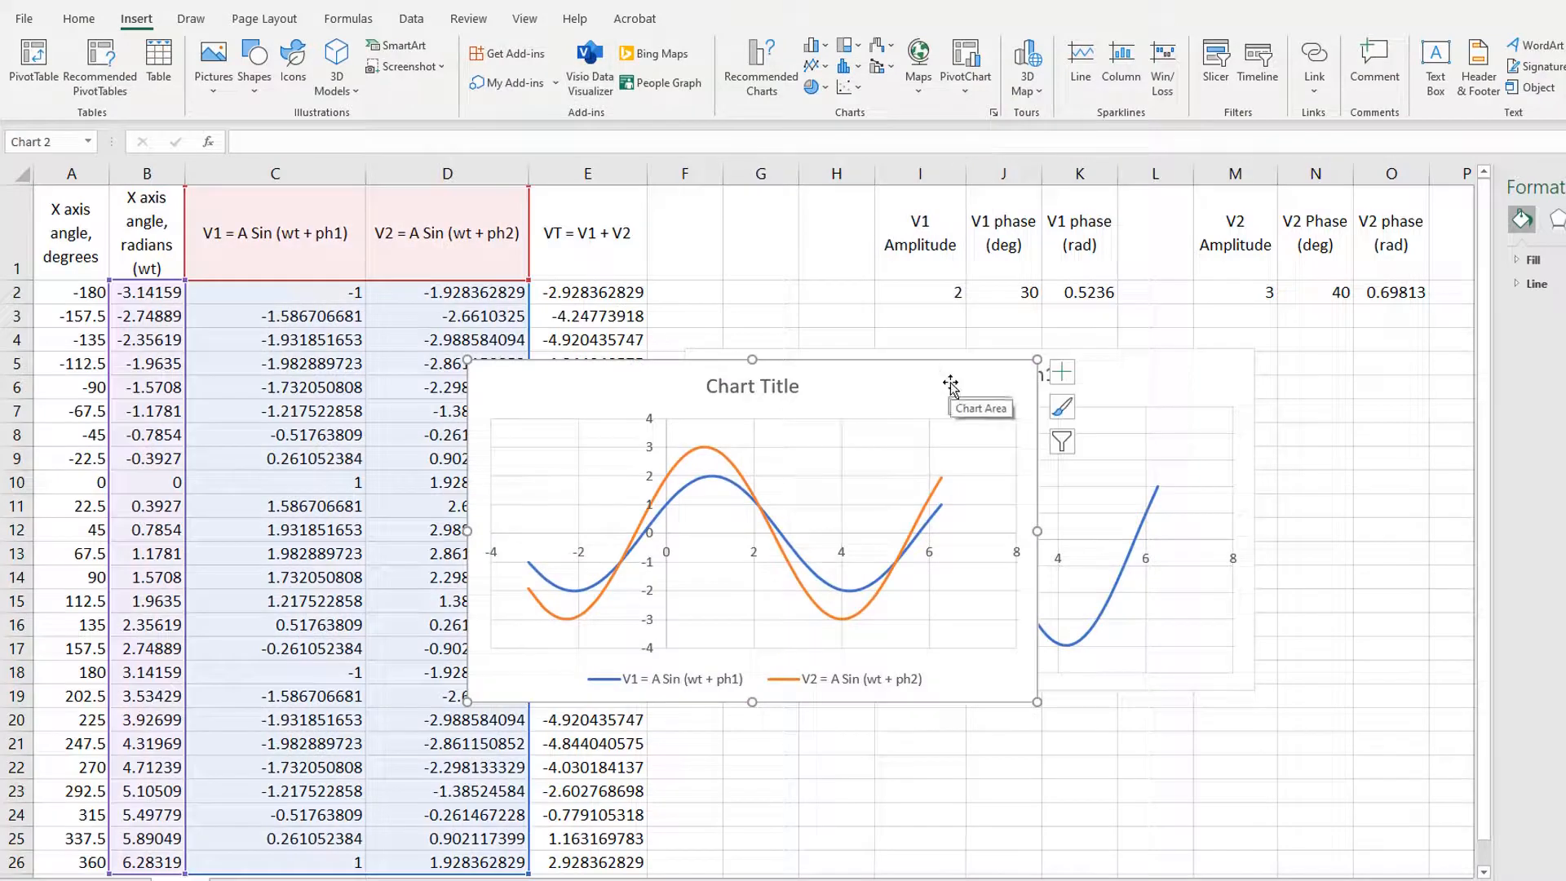
{"action": "left_click_drag", "start_coordinate": [962, 372], "coordinate": [1206, 378]}
{"action": "left_click", "coordinate": [989, 787]}
Step: Insert a smooth-line scatter chart of V1, V2 and VT from B1:E26 and enlarge it to span about C3 to O26
{"action": "left_click_drag", "start_coordinate": [151, 233], "coordinate": [617, 856]}
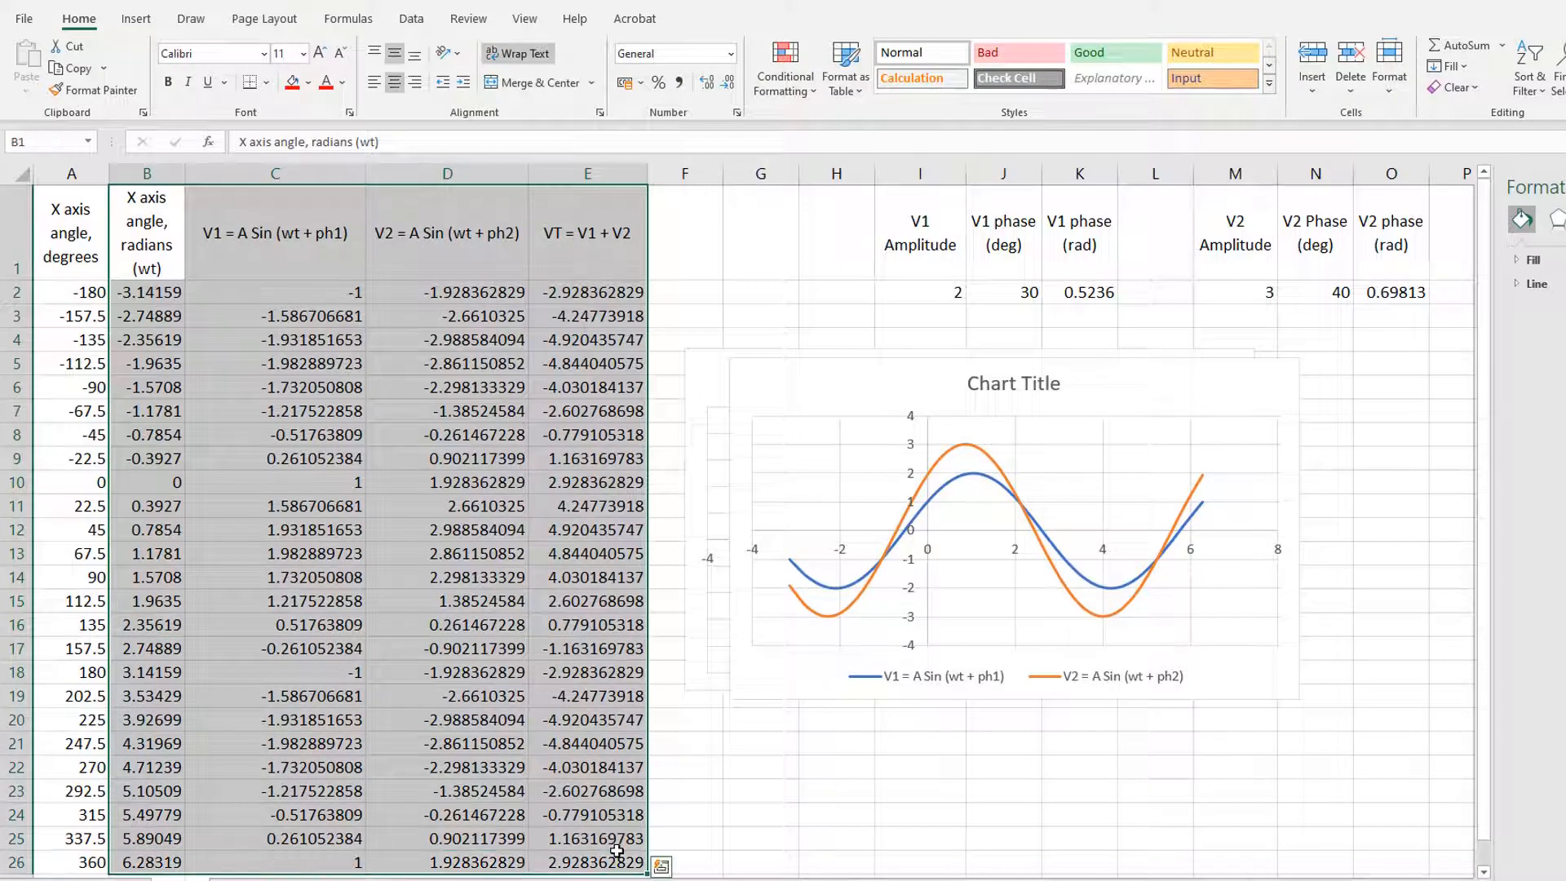
{"action": "left_click", "coordinate": [136, 18]}
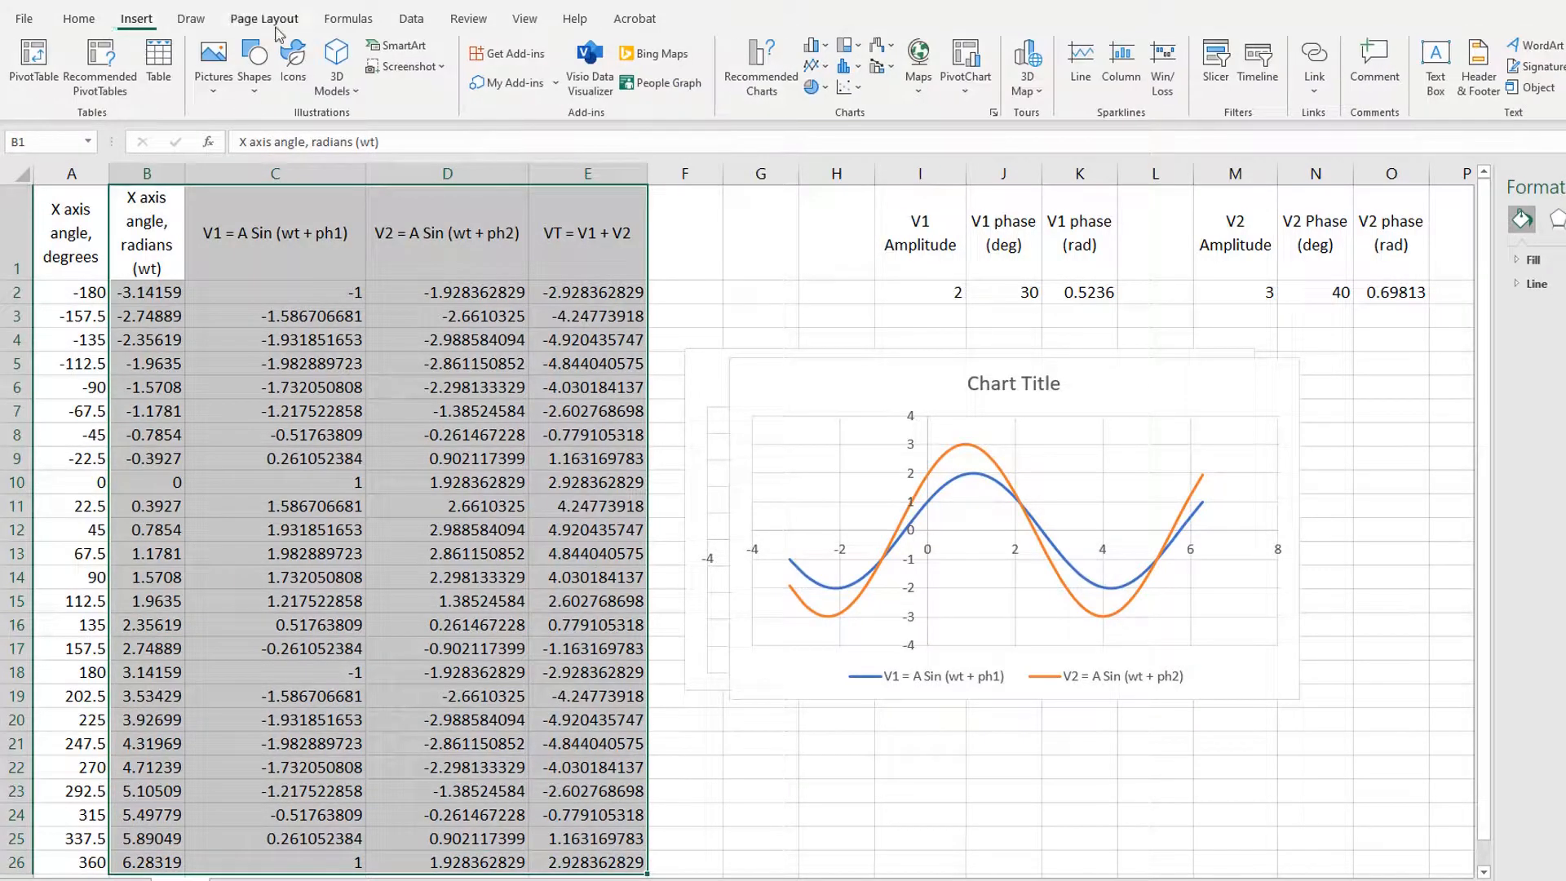
{"action": "left_click", "coordinate": [854, 88]}
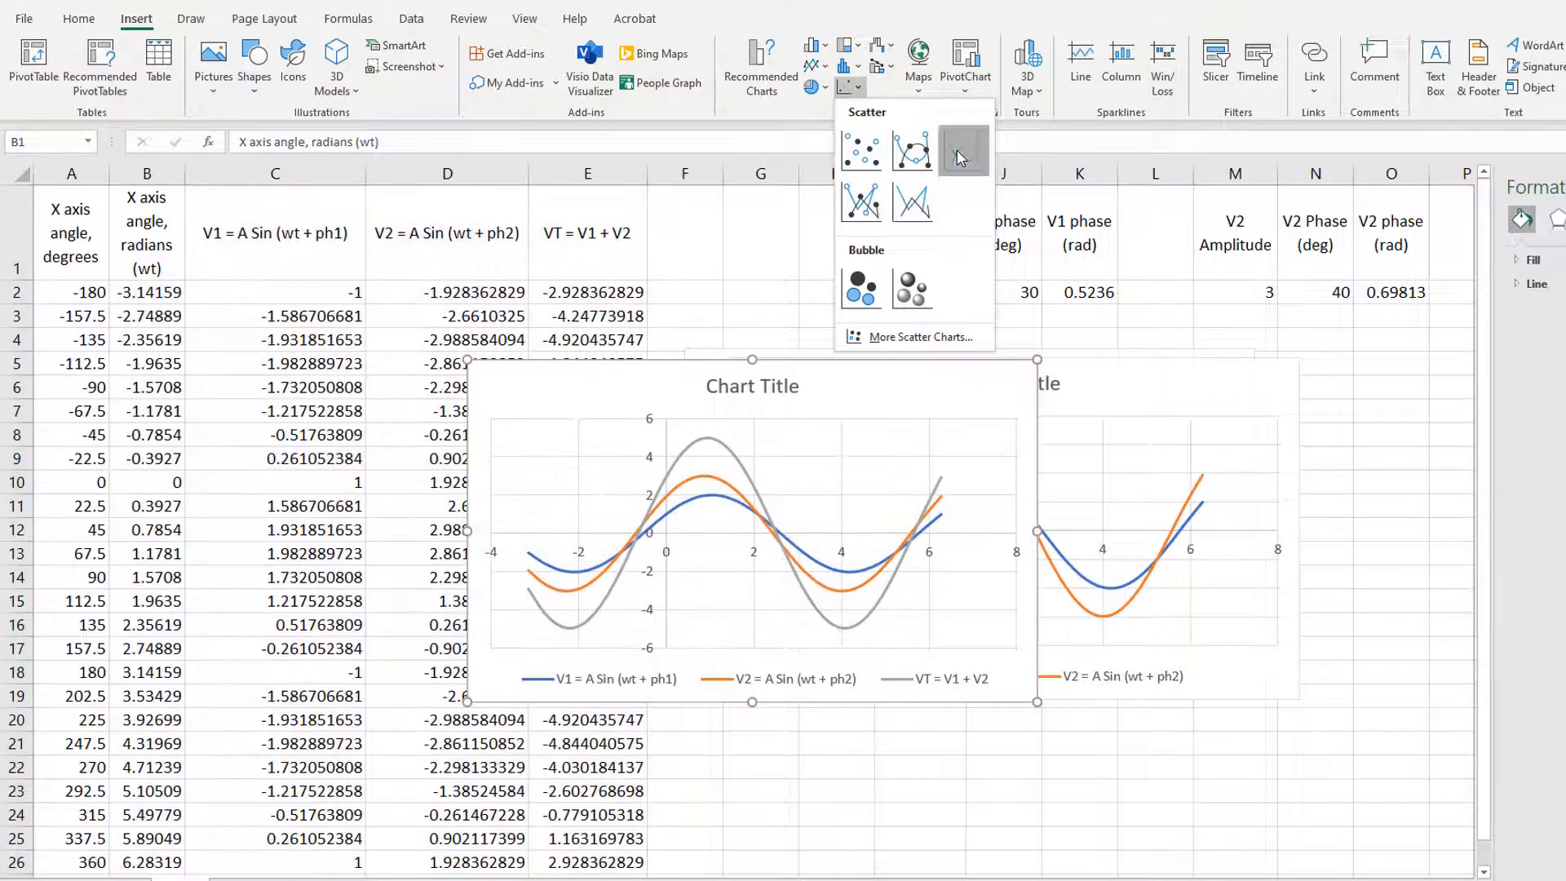
{"action": "left_click", "coordinate": [961, 157]}
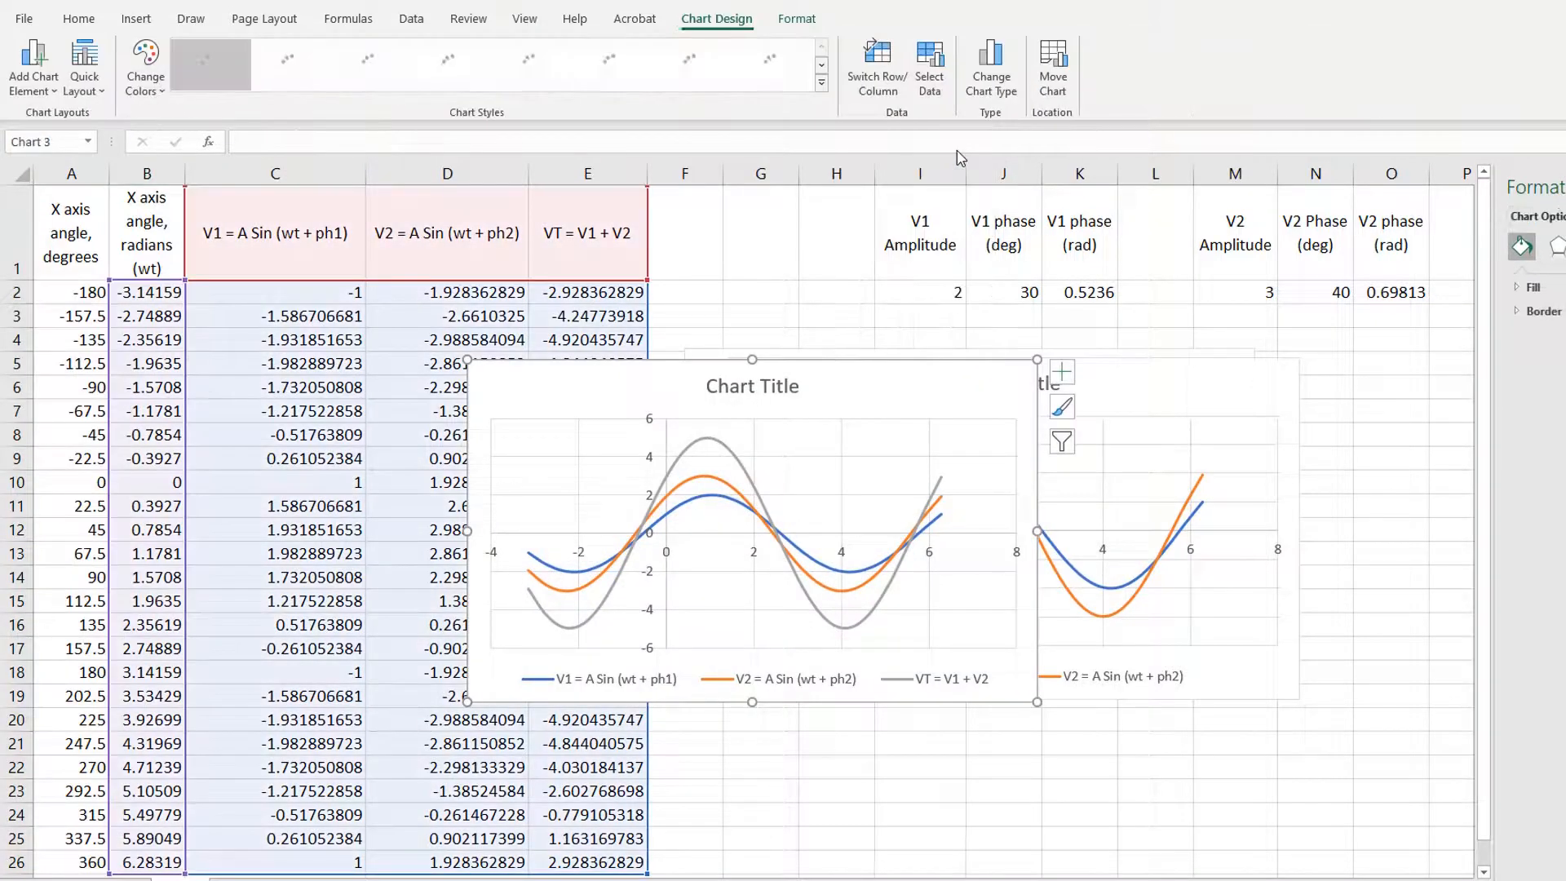
{"action": "left_click_drag", "start_coordinate": [955, 383], "coordinate": [667, 338]}
{"action": "left_click_drag", "start_coordinate": [752, 654], "coordinate": [1411, 866]}
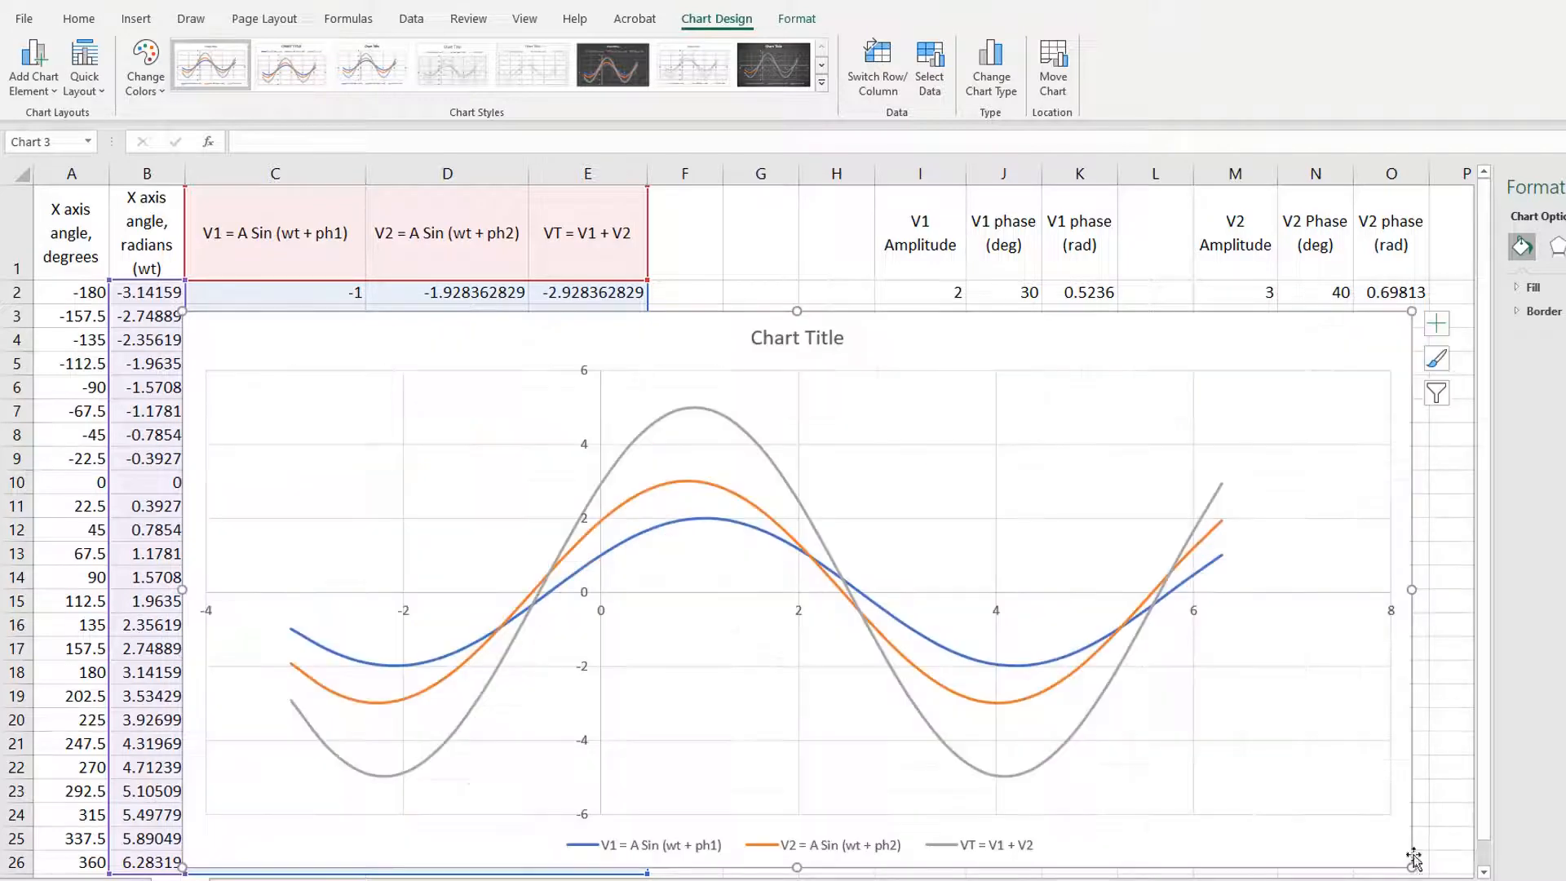
Step: Retitle the V1, V2 and VT chart as "VT=V1+V2 - Adding Sine Waves with various amplitudes and phases"
{"action": "left_click", "coordinate": [767, 338]}
{"action": "triple_click", "coordinate": [772, 340]}
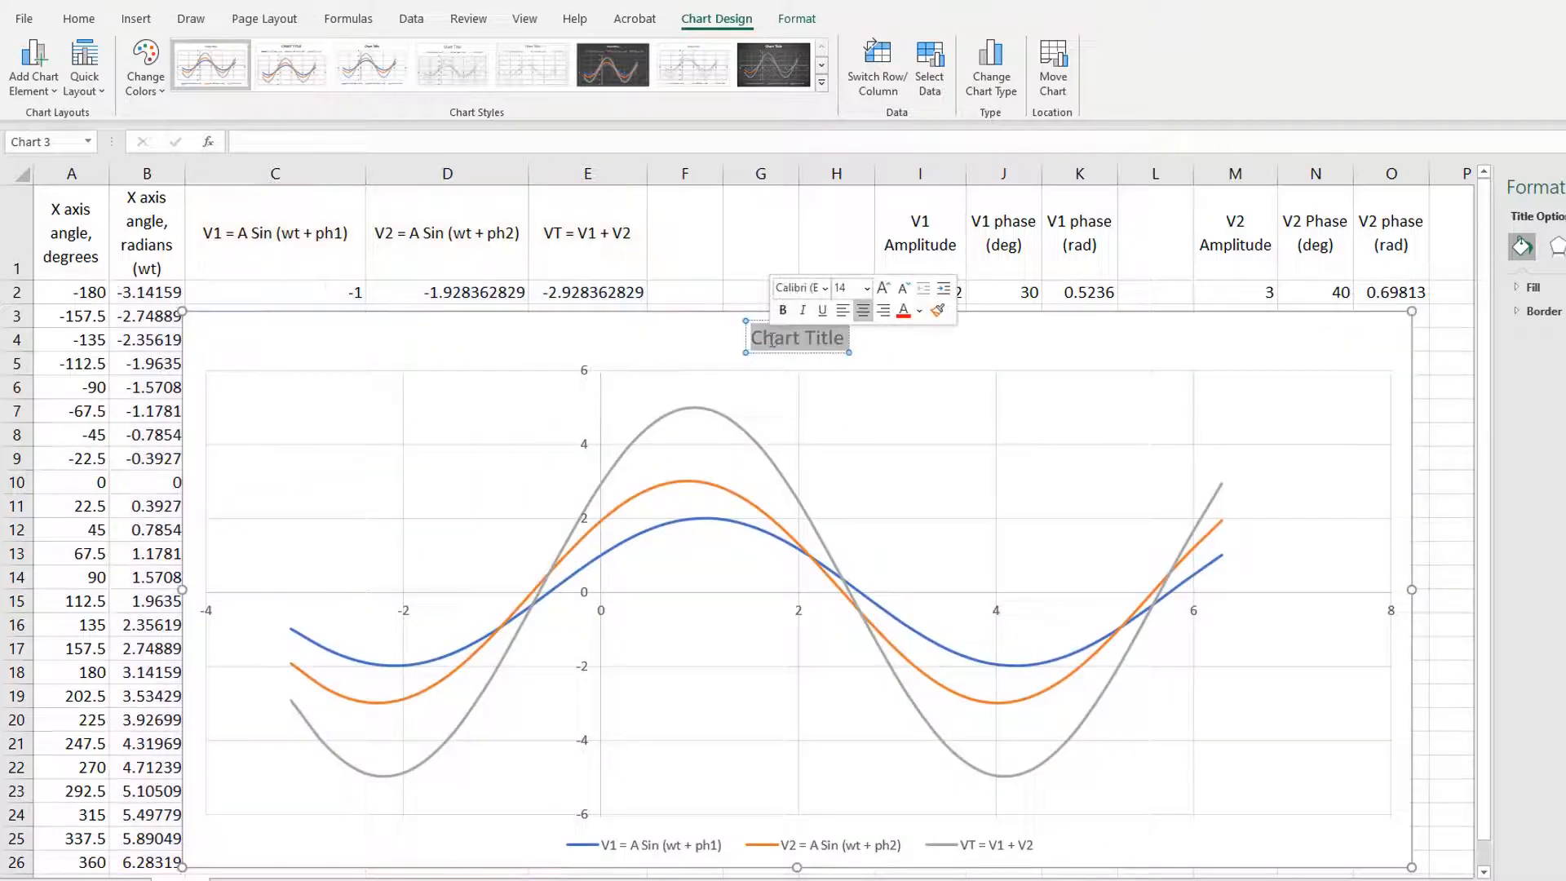
{"action": "type", "text": "VT=V"}
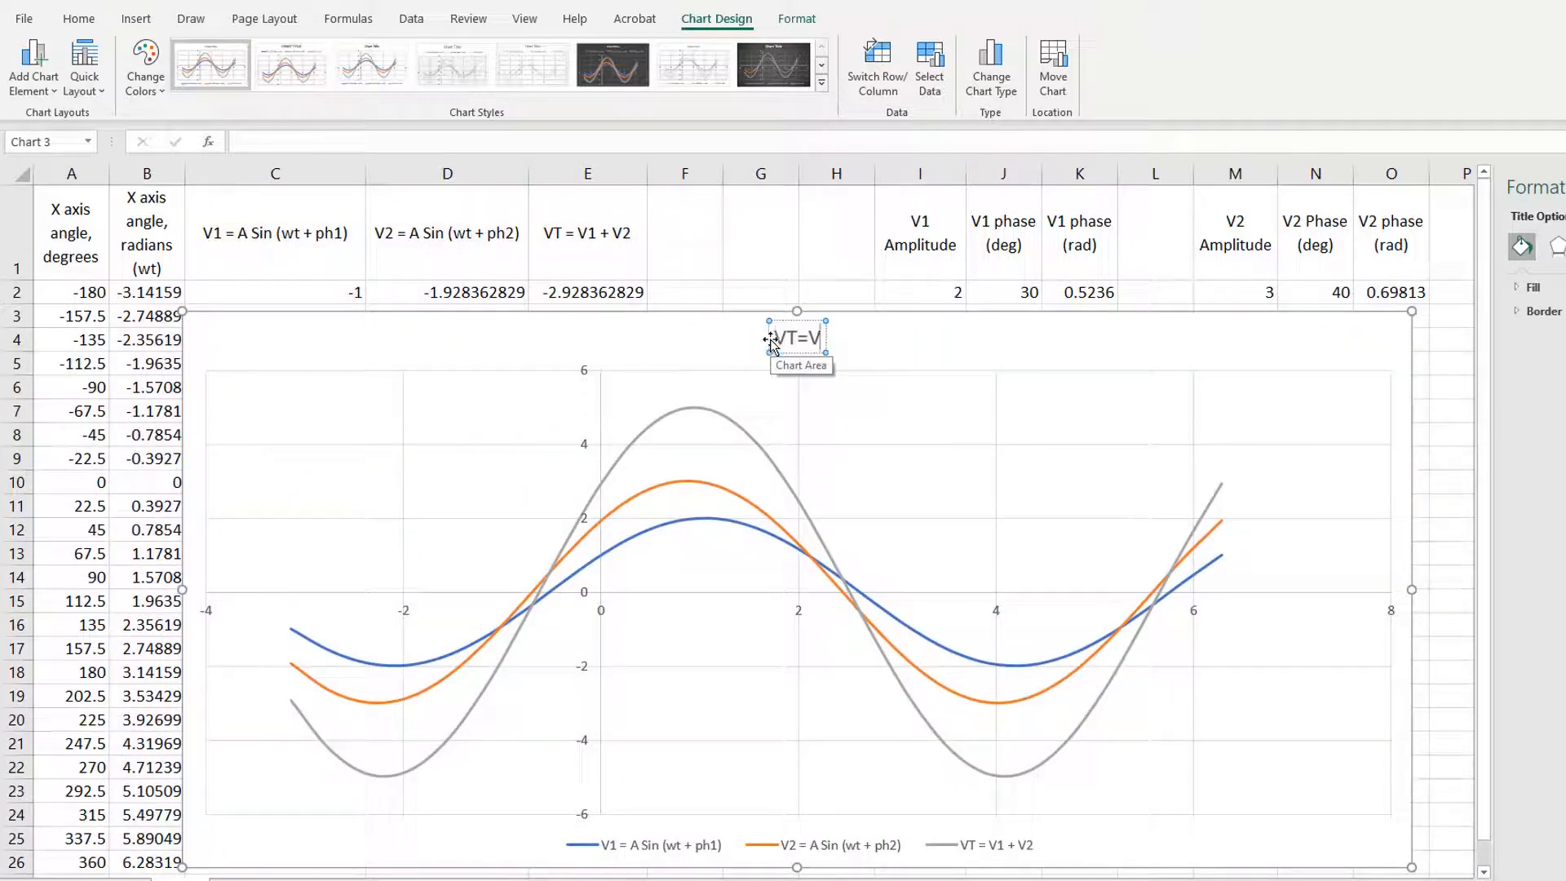
{"action": "type", "text": "1+V2 -"}
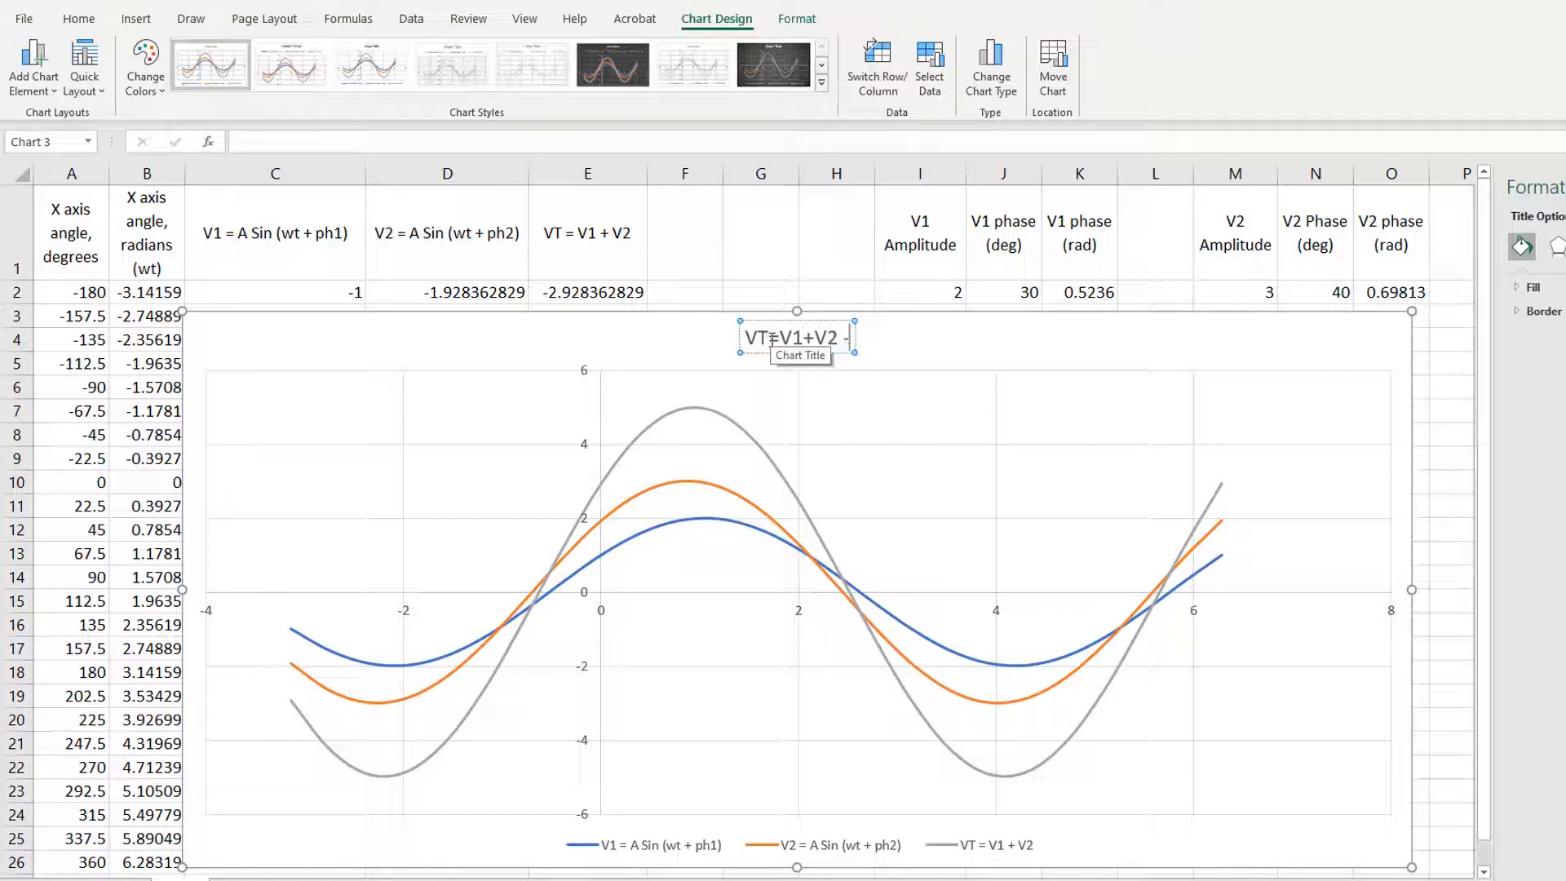
{"action": "type", "text": " Adding Sine Waves with"}
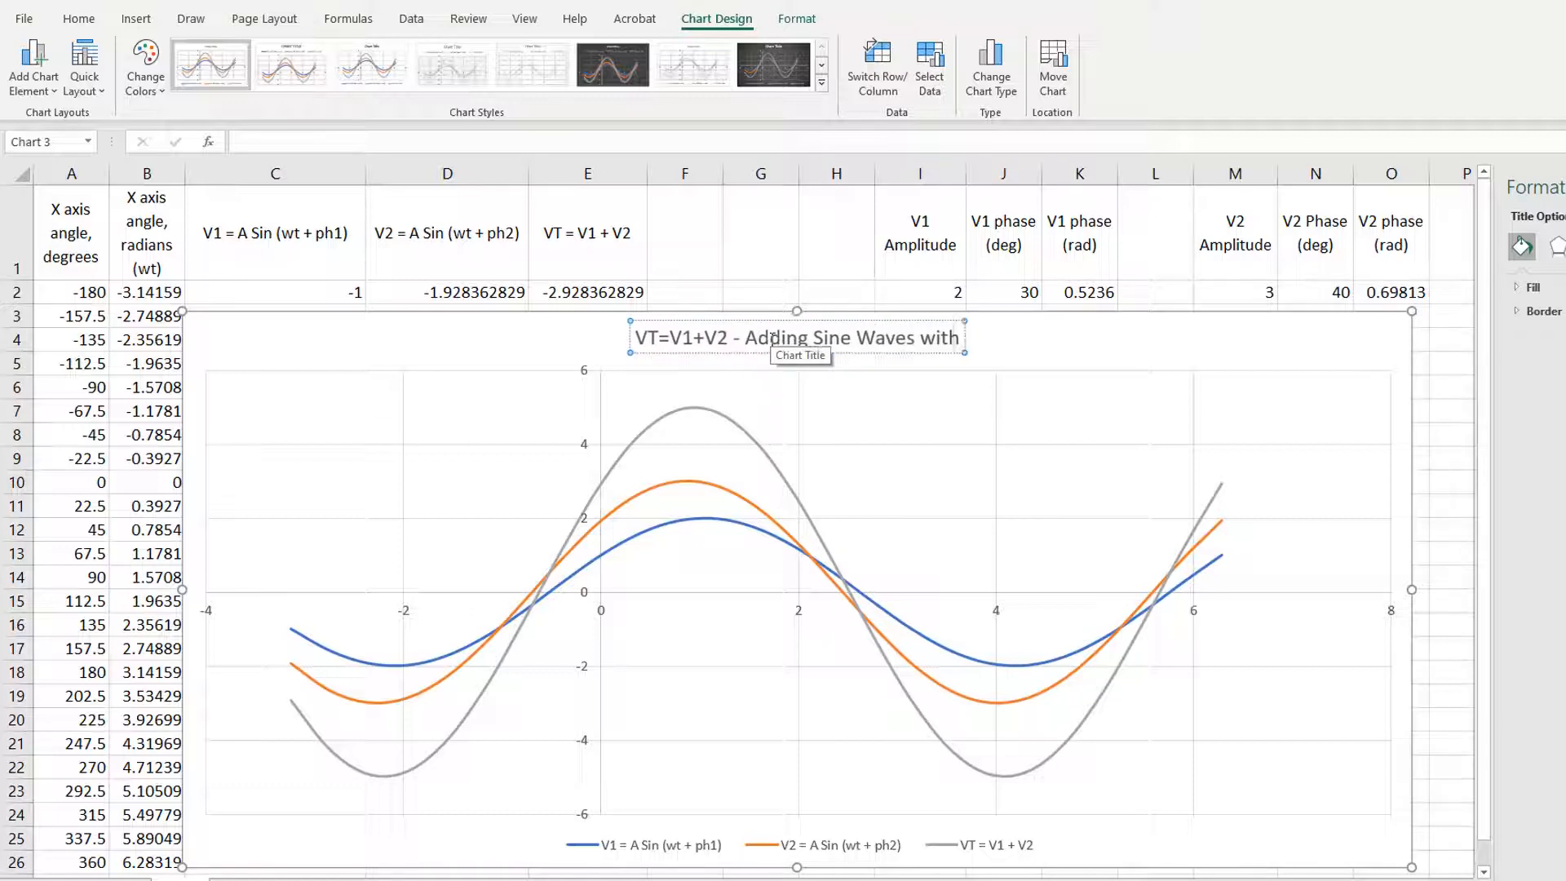
{"action": "type", "text": " various amplitudes"}
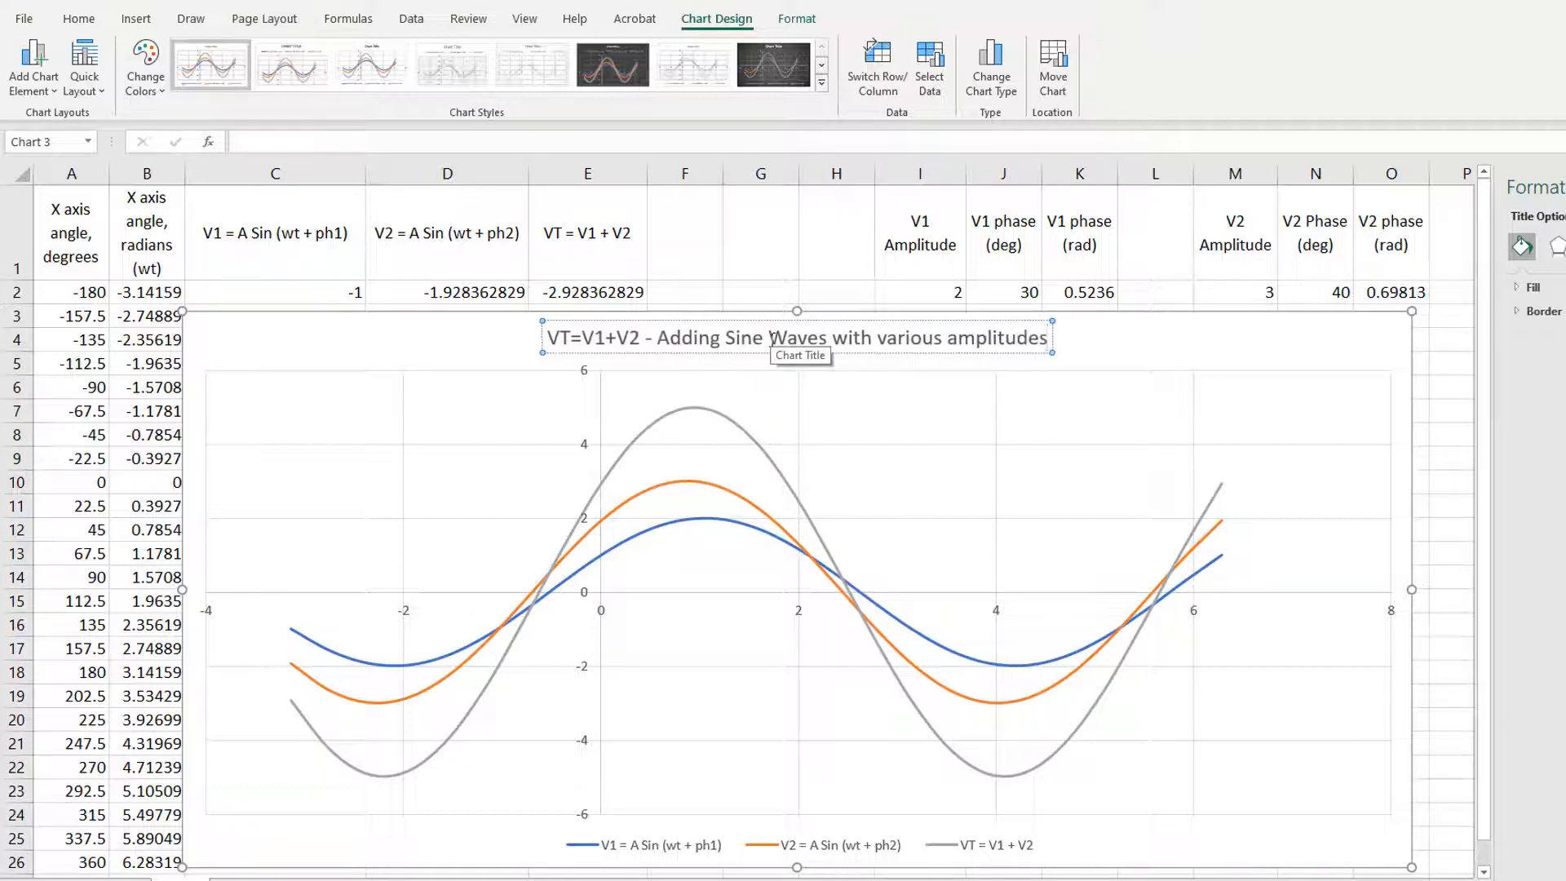
{"action": "type", "text": " and phases"}
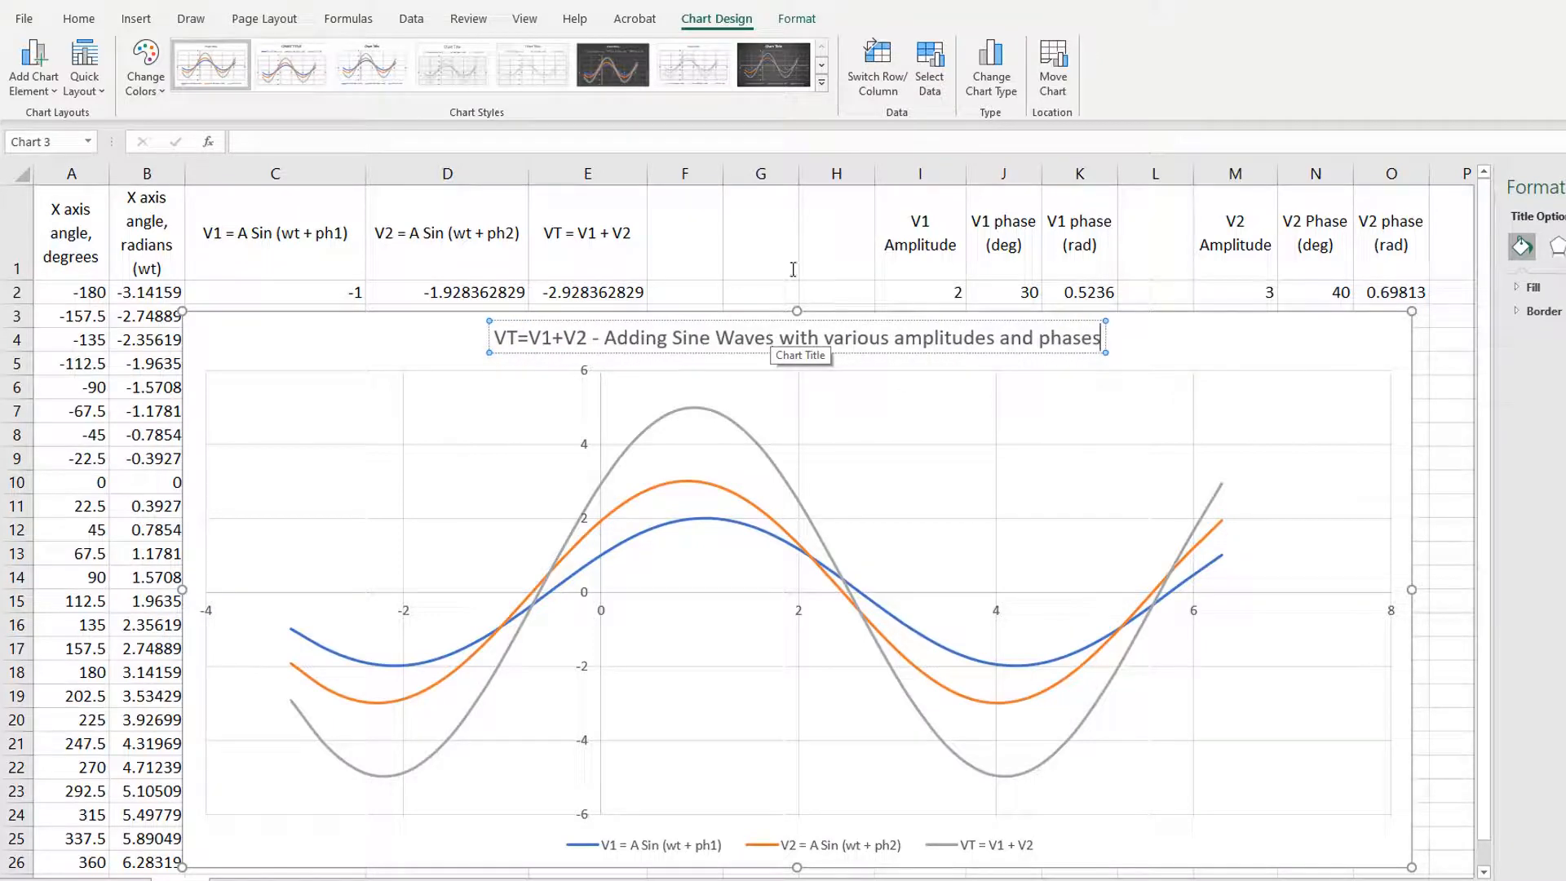
{"action": "left_click", "coordinate": [1420, 459]}
Step: Set the V1 amplitude in I2 to 4 and inspect the V1 curve's peak on the chart
{"action": "mouse_move", "coordinate": [706, 523]}
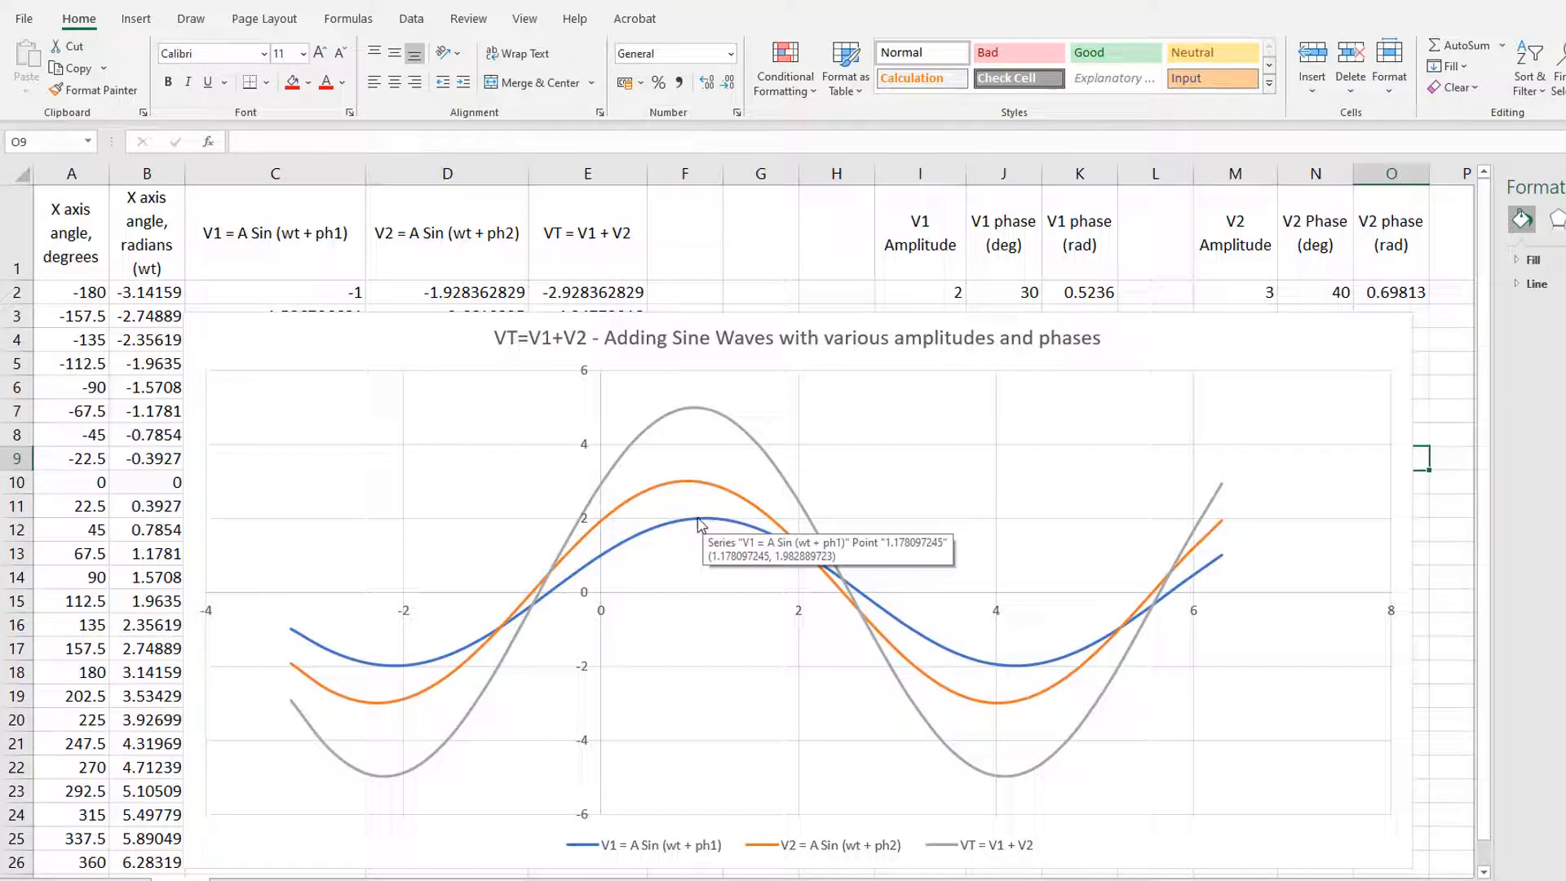
{"action": "left_click", "coordinate": [930, 292]}
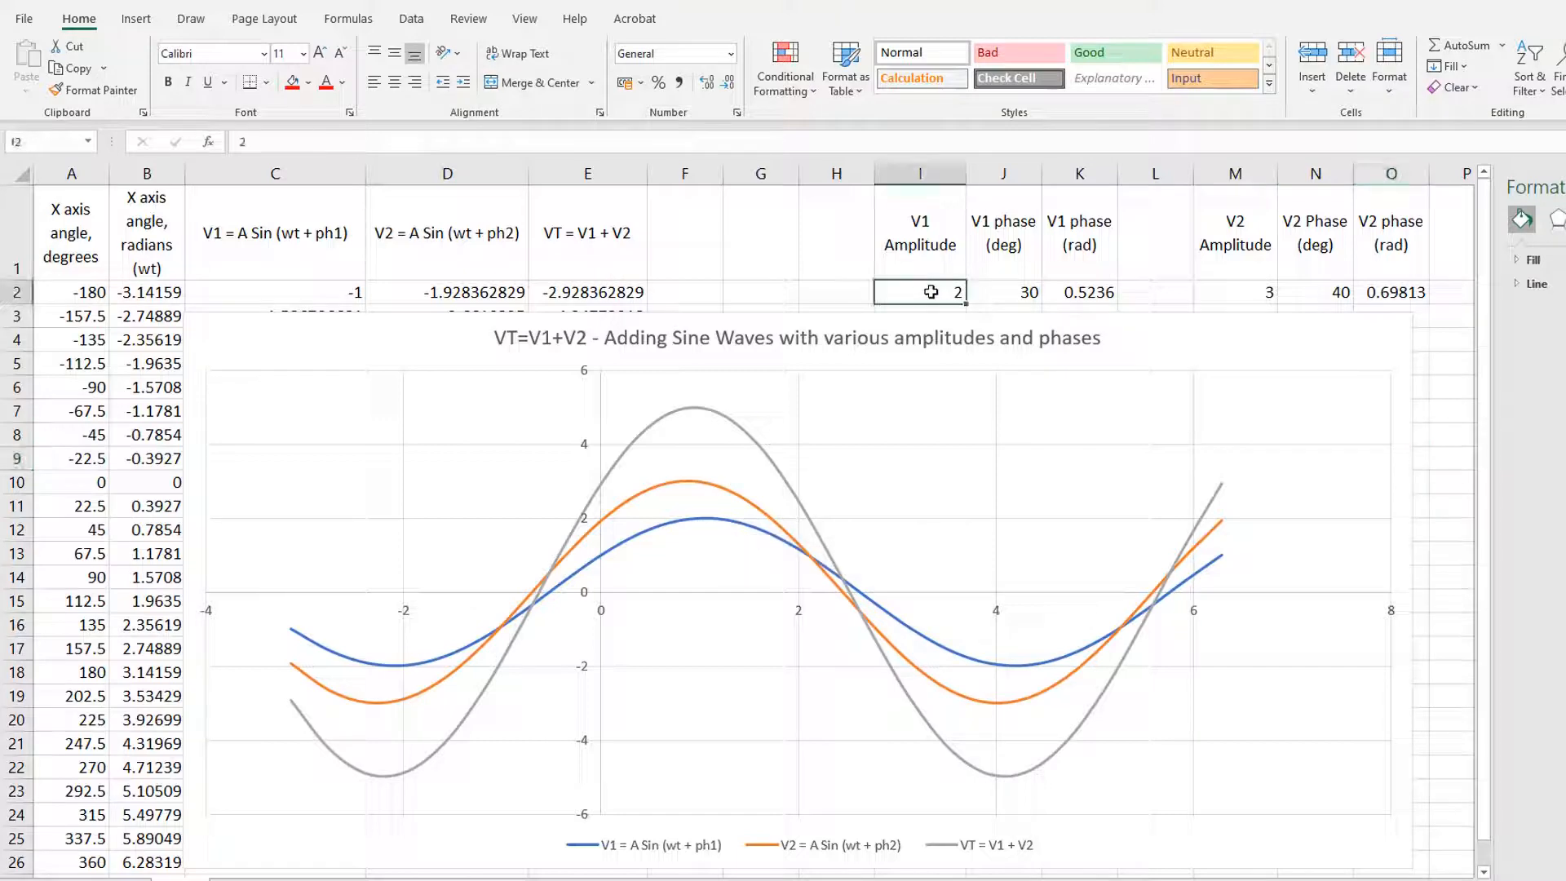
{"action": "type", "text": "4"}
{"action": "key", "text": "Return"}
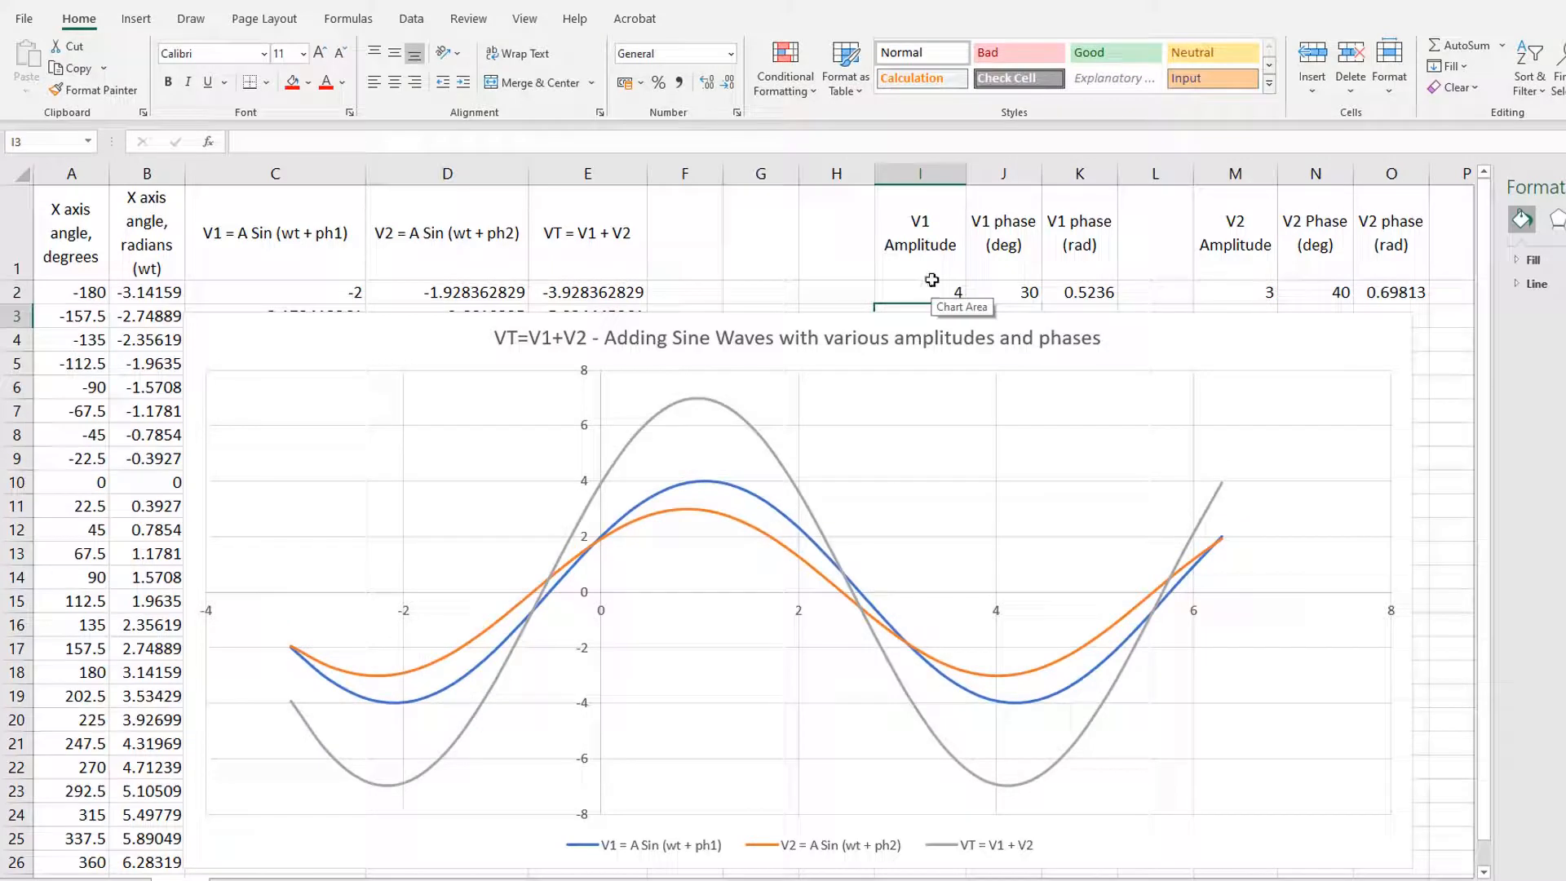
{"action": "mouse_move", "coordinate": [704, 486]}
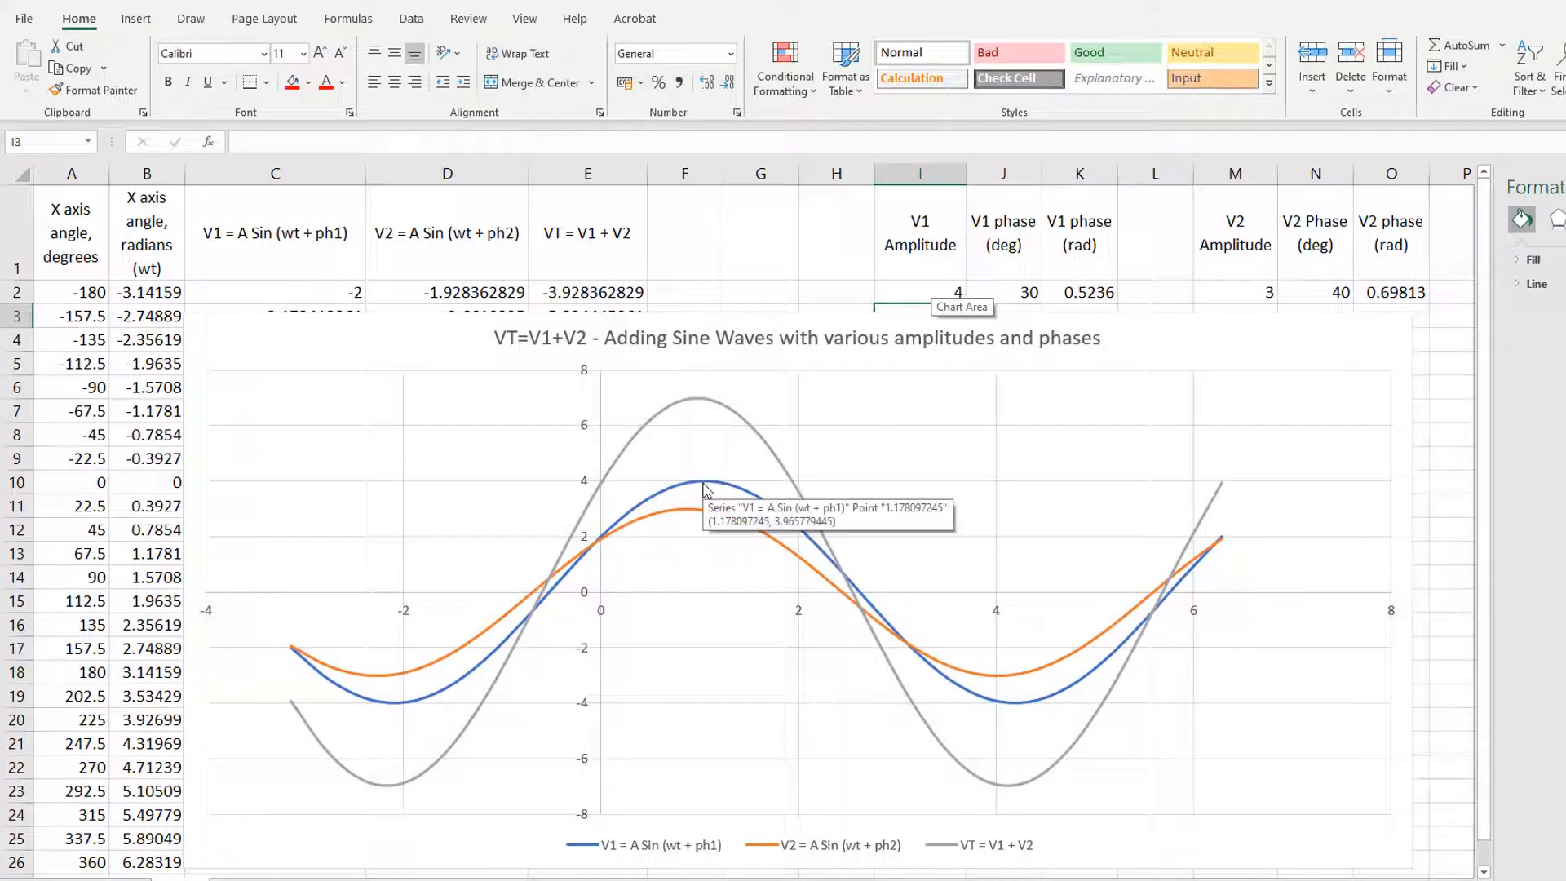
Step: Set both the V1 phase in J2 and the V2 phase in N2 to 0 degrees
{"action": "left_click", "coordinate": [1013, 292]}
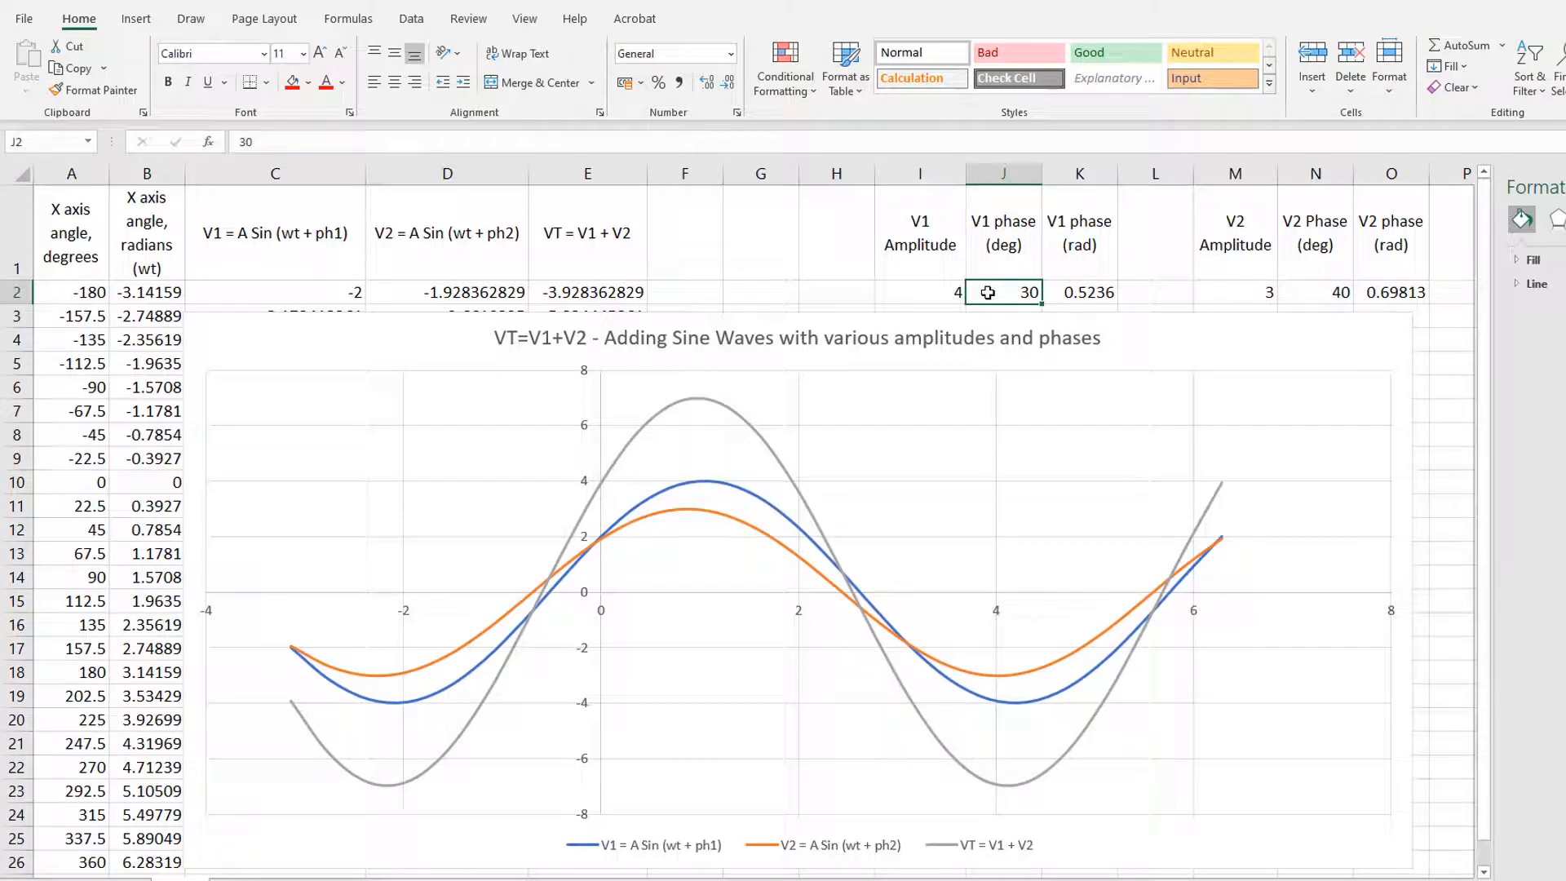
{"action": "type", "text": "0"}
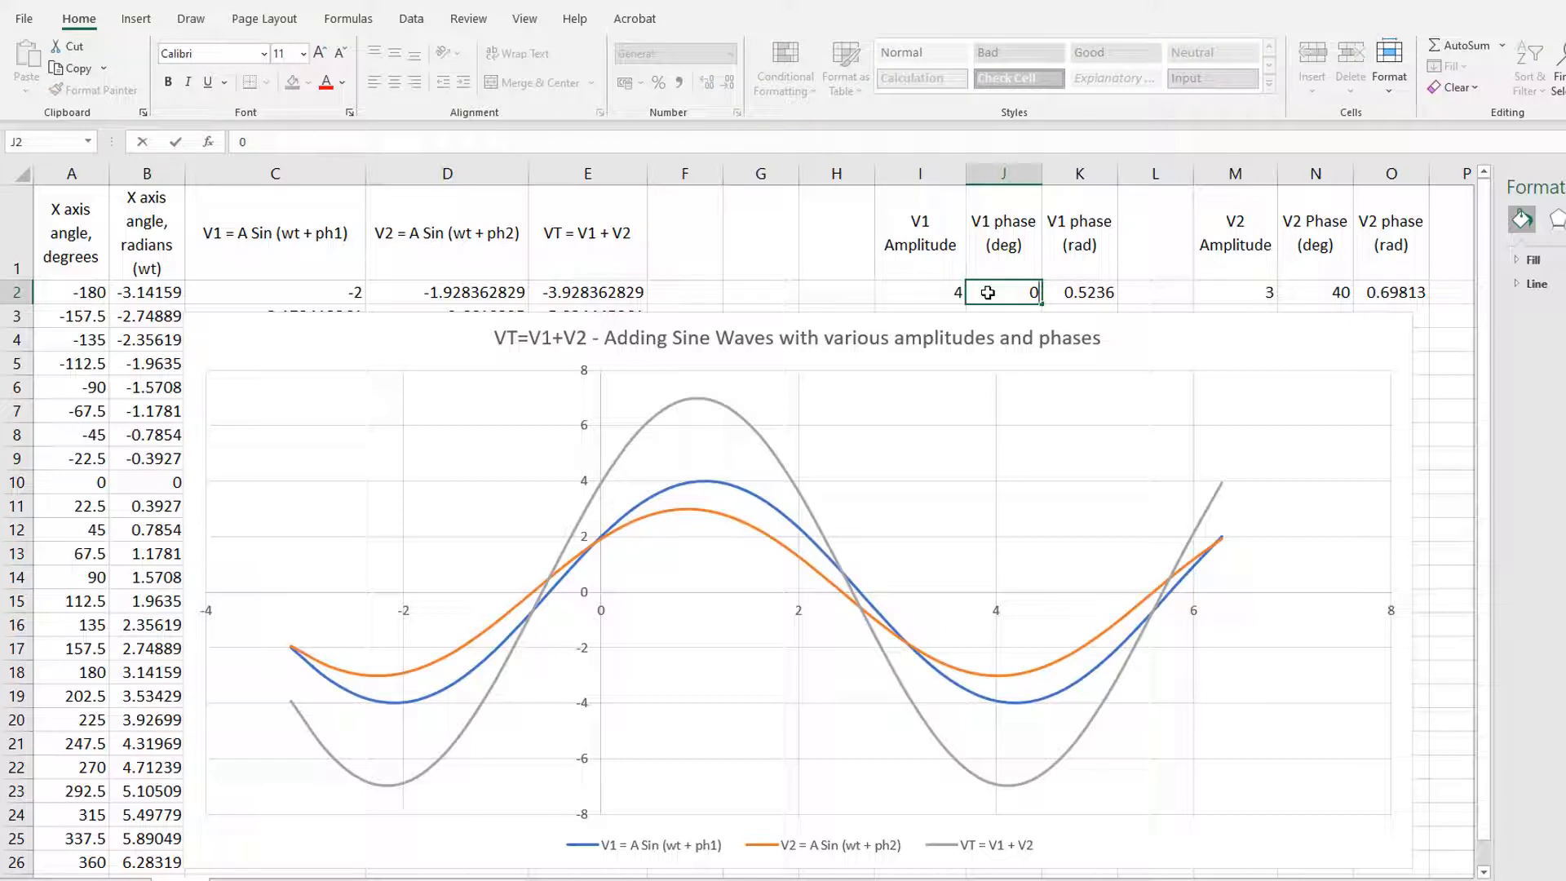
{"action": "key", "text": "Return"}
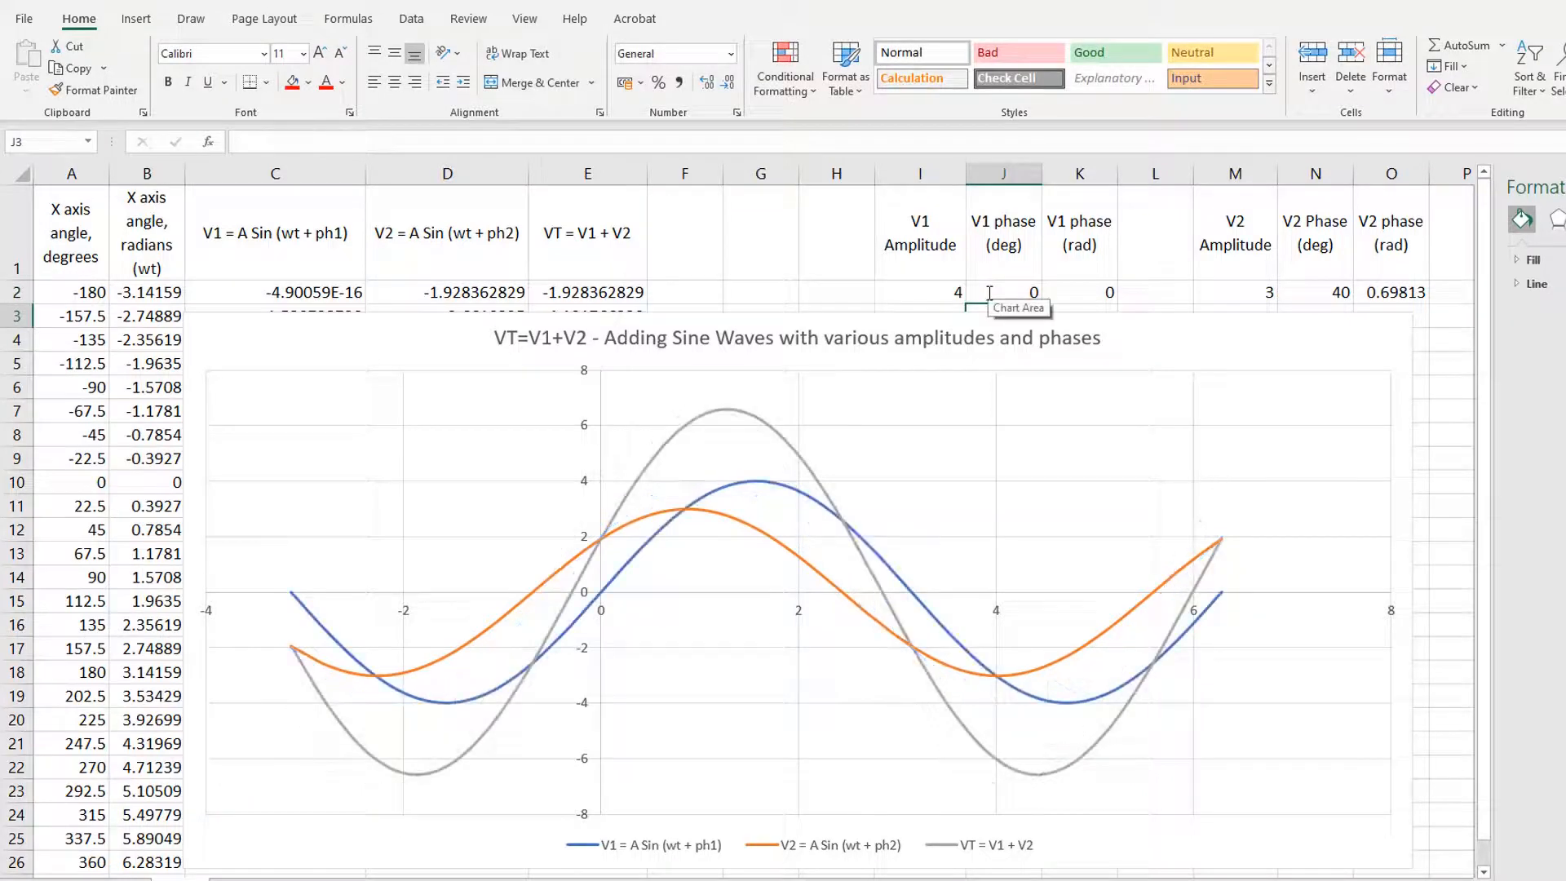
{"action": "key", "text": "Right"}
{"action": "key", "text": "Right"}
{"action": "key", "text": "Right"}
{"action": "key", "text": "Up"}
{"action": "key", "text": "Right"}
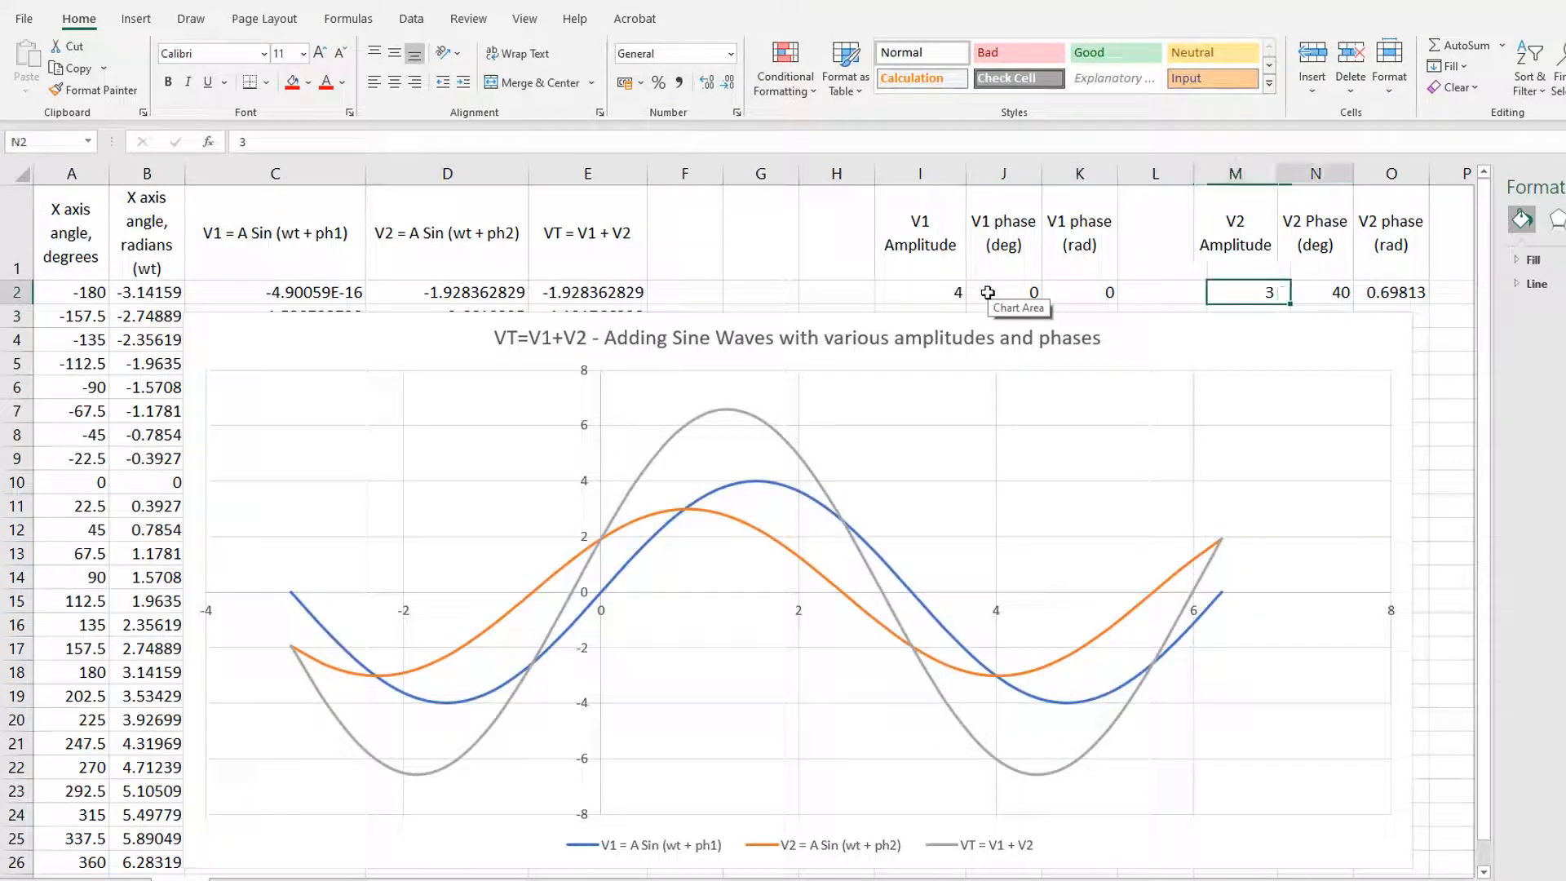
{"action": "type", "text": "0"}
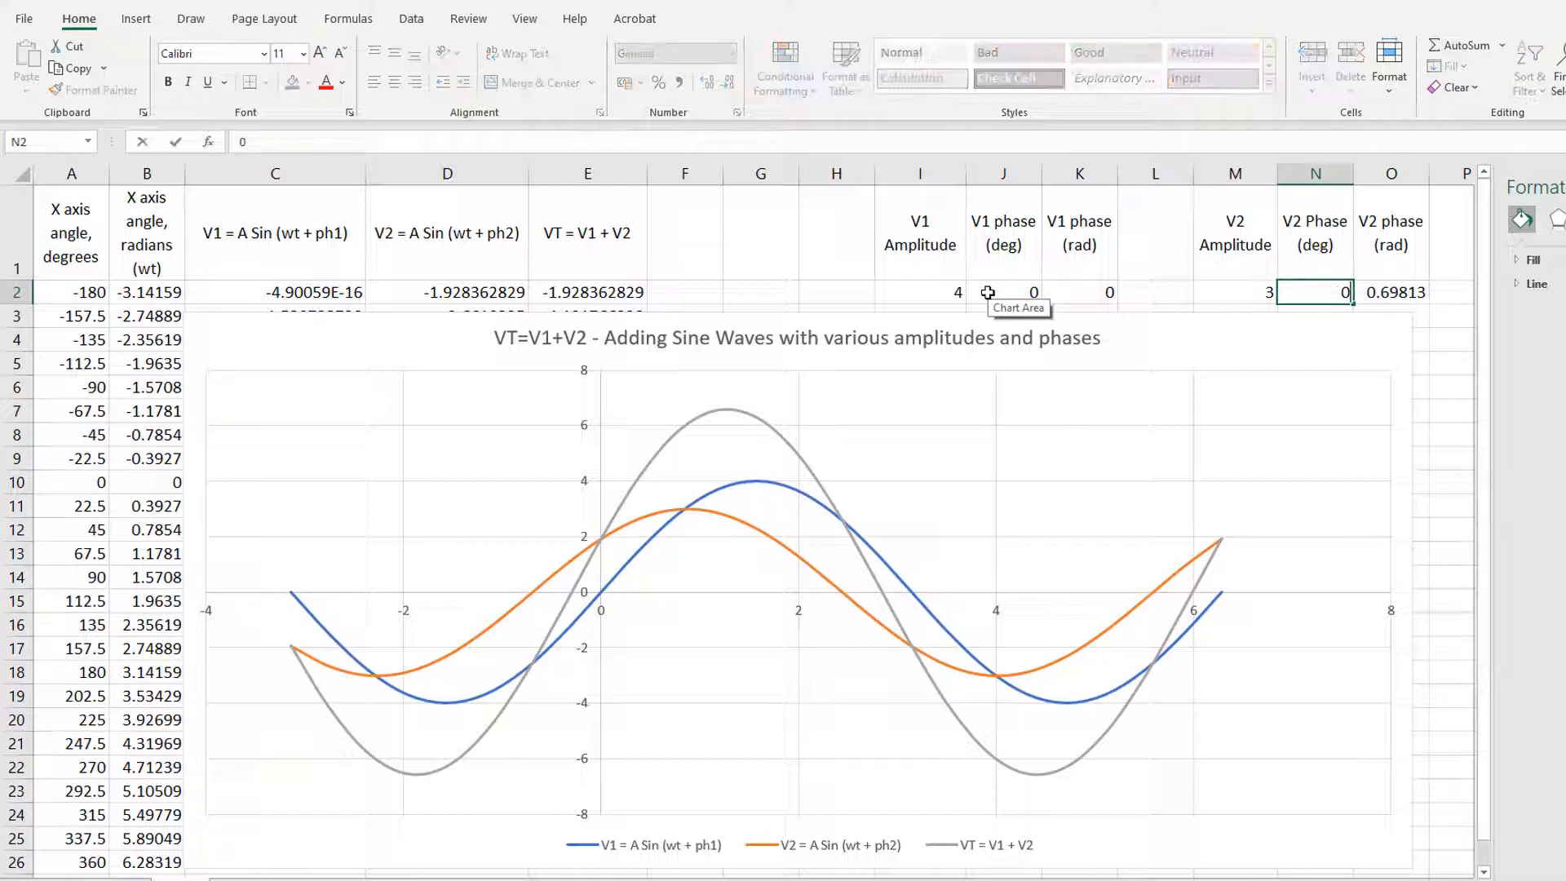
{"action": "key", "text": "Return"}
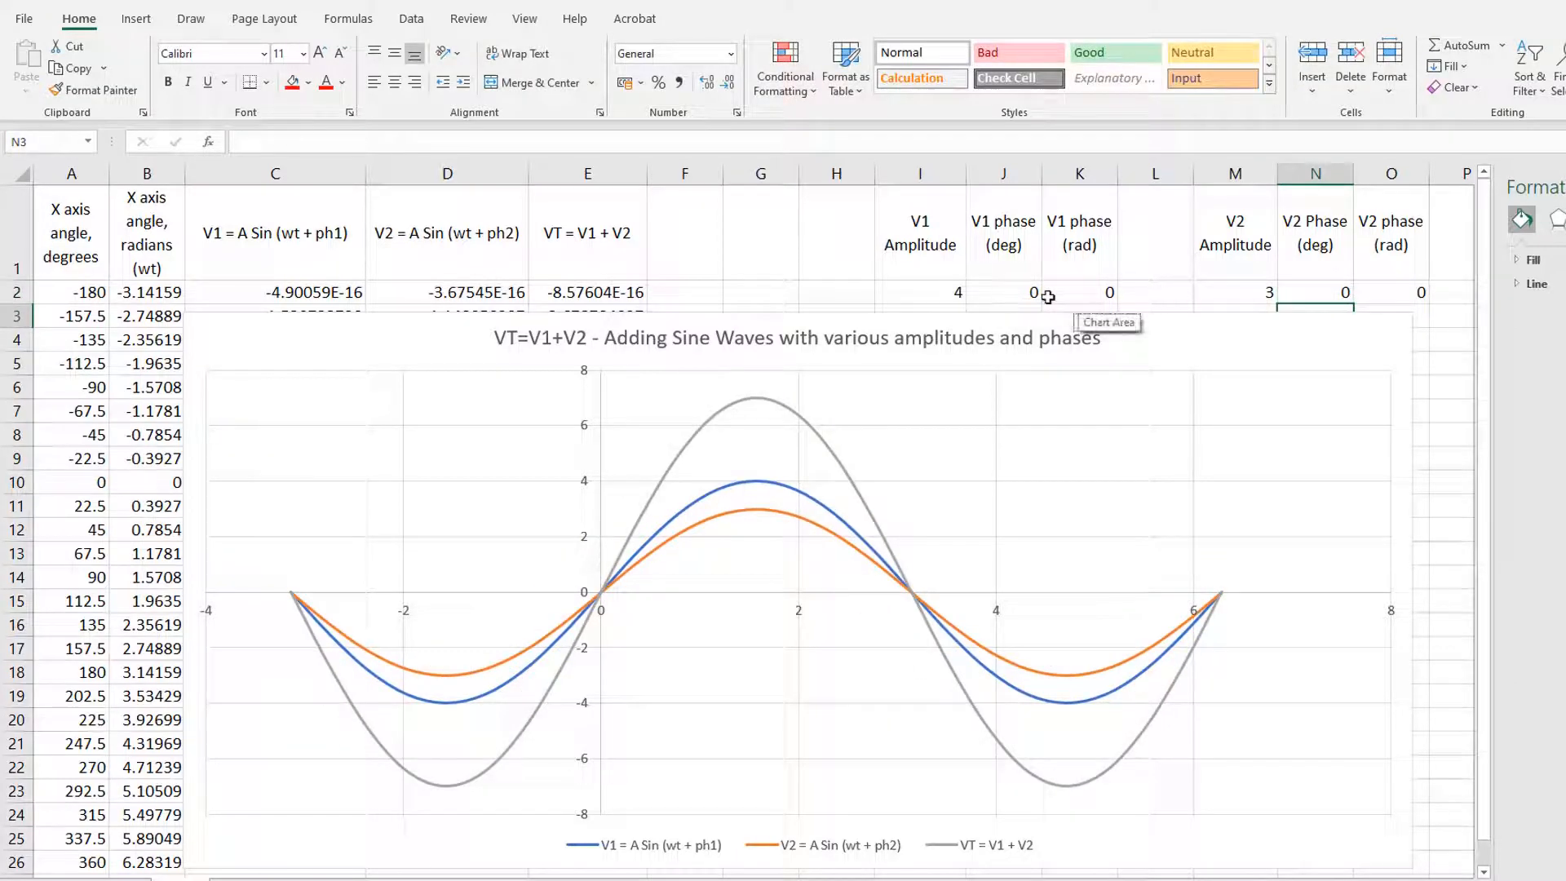
Step: Set the V2 amplitude in M2 to 10
{"action": "left_click", "coordinate": [1230, 292]}
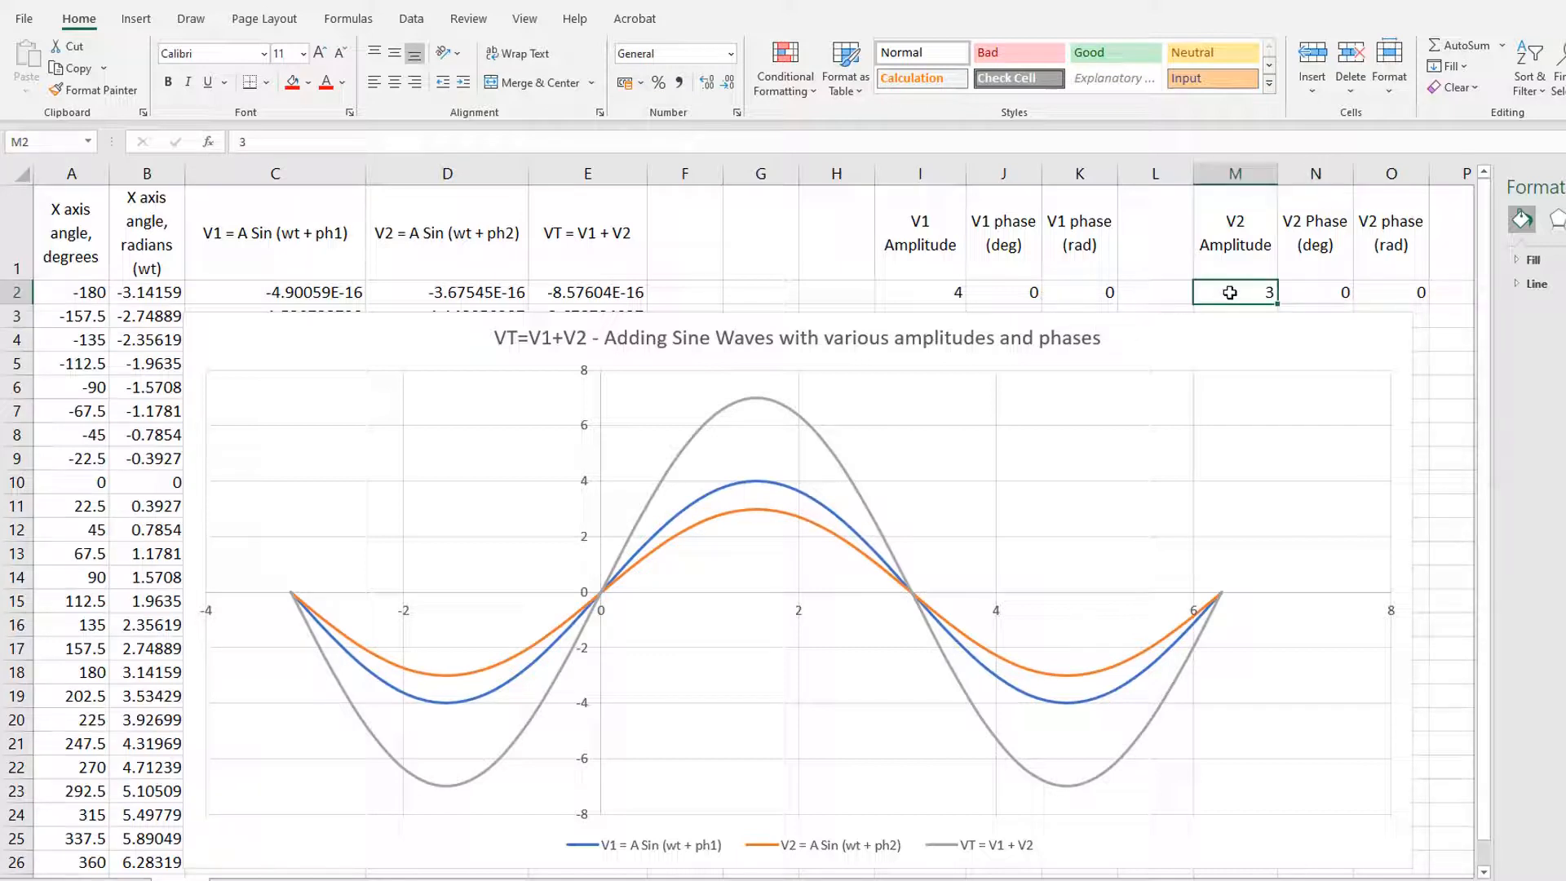
{"action": "type", "text": "10"}
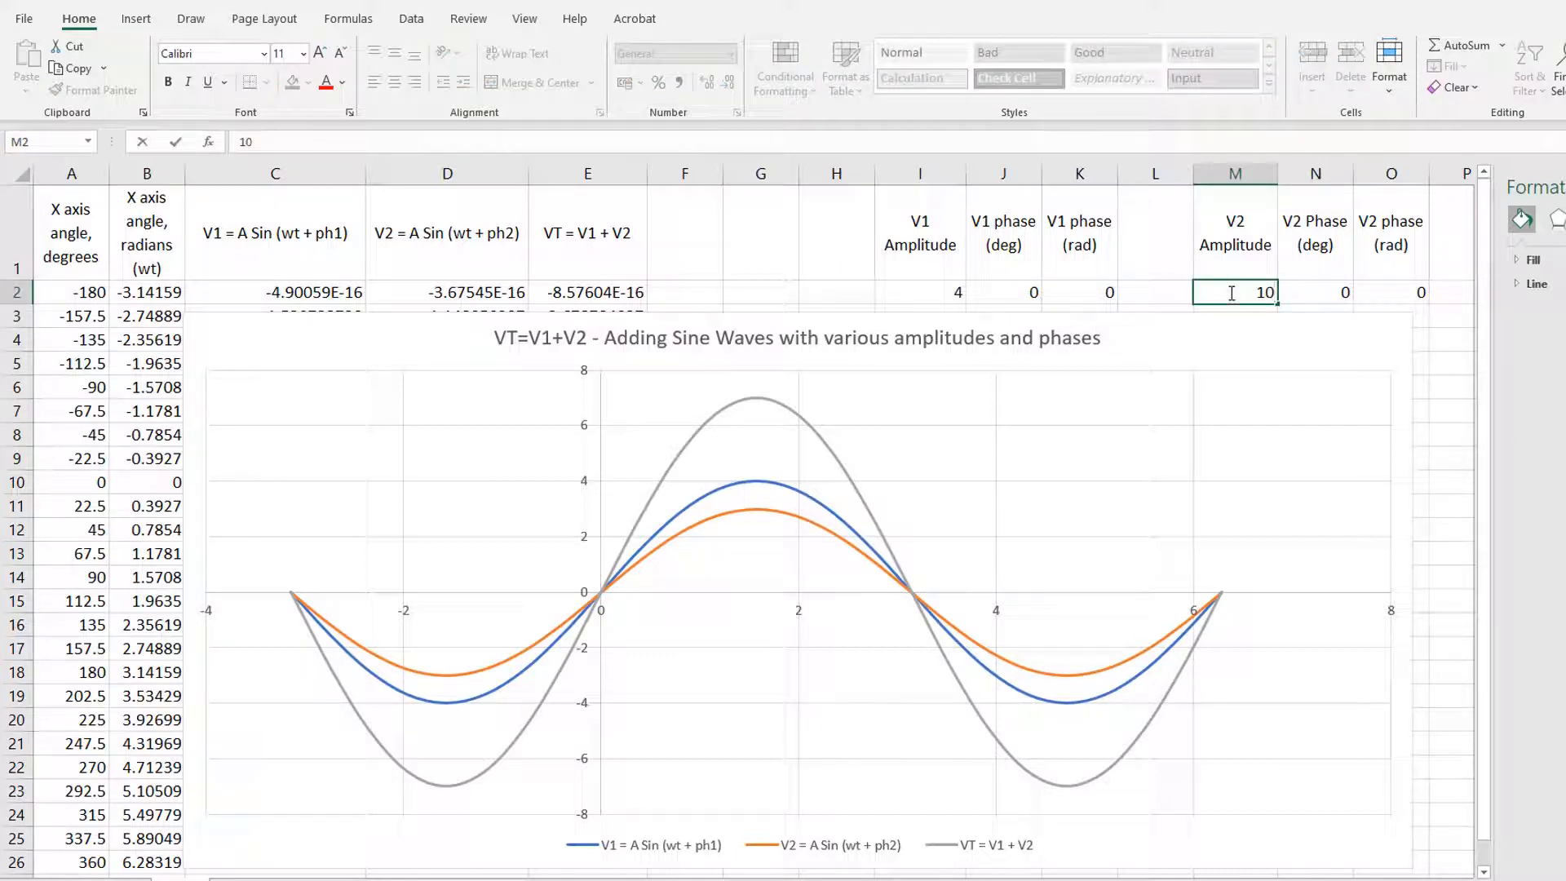
{"action": "key", "text": "Return"}
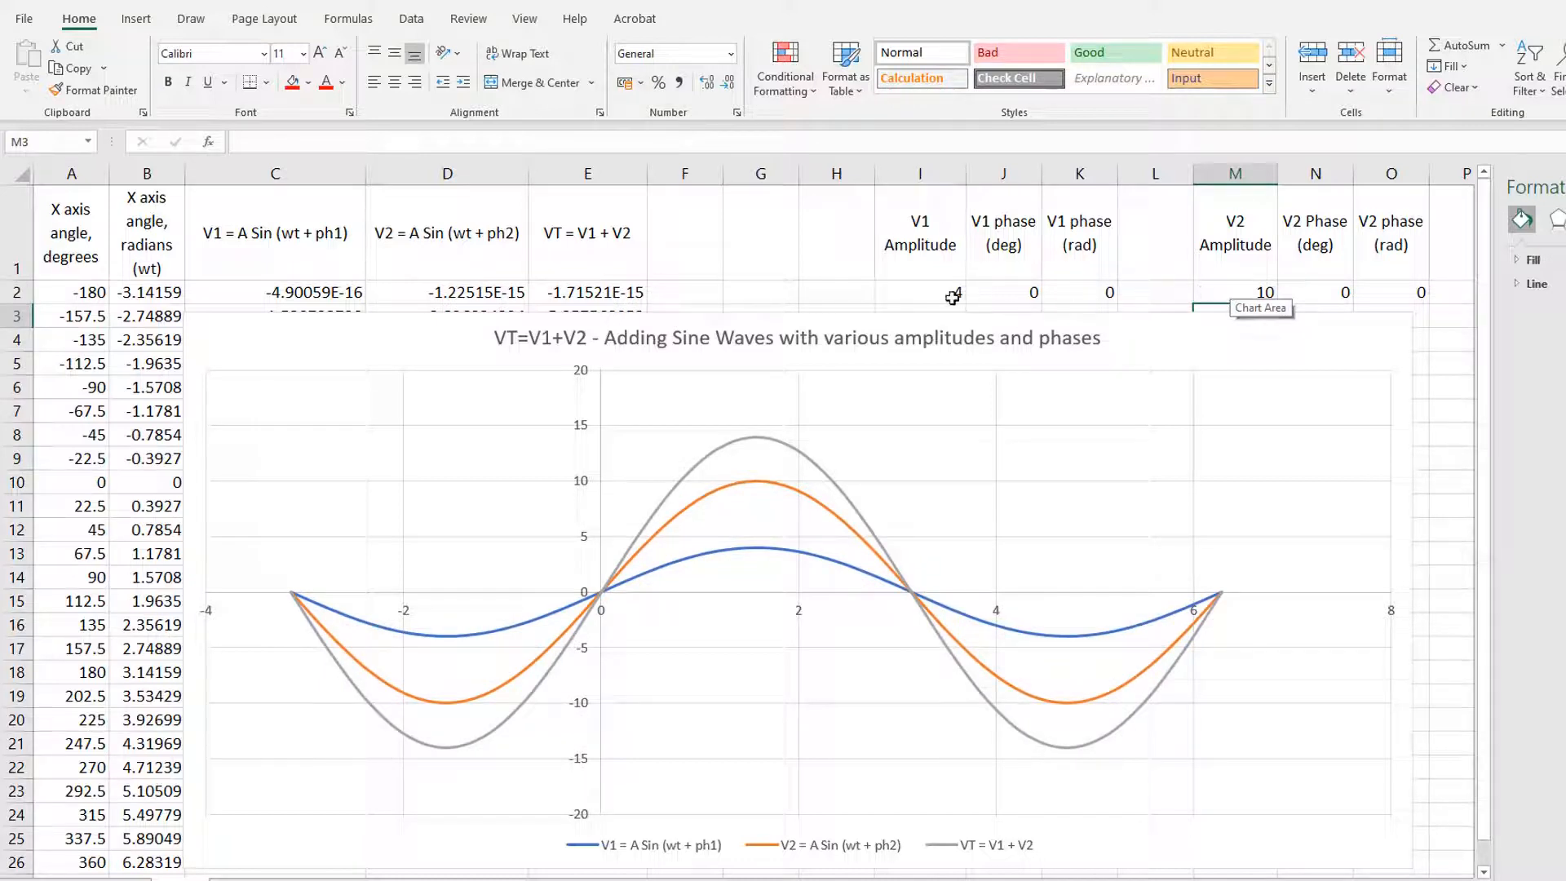
Step: Set the V1 phase in J2 to 40 degrees and the V2 phase in N2 to -30 degrees
{"action": "left_click", "coordinate": [1016, 295]}
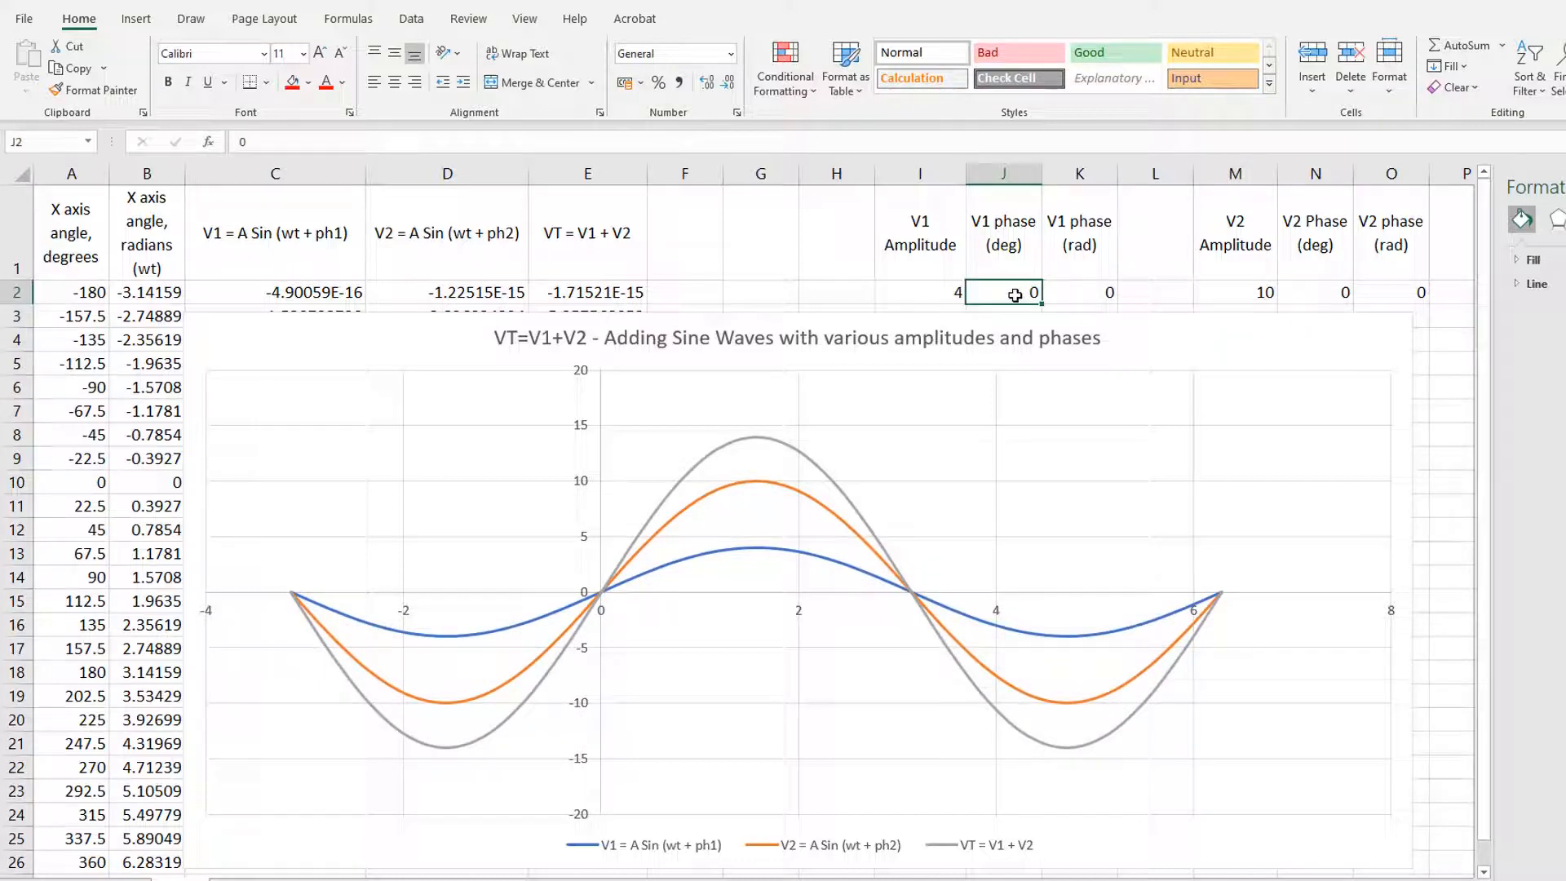
{"action": "type", "text": "40"}
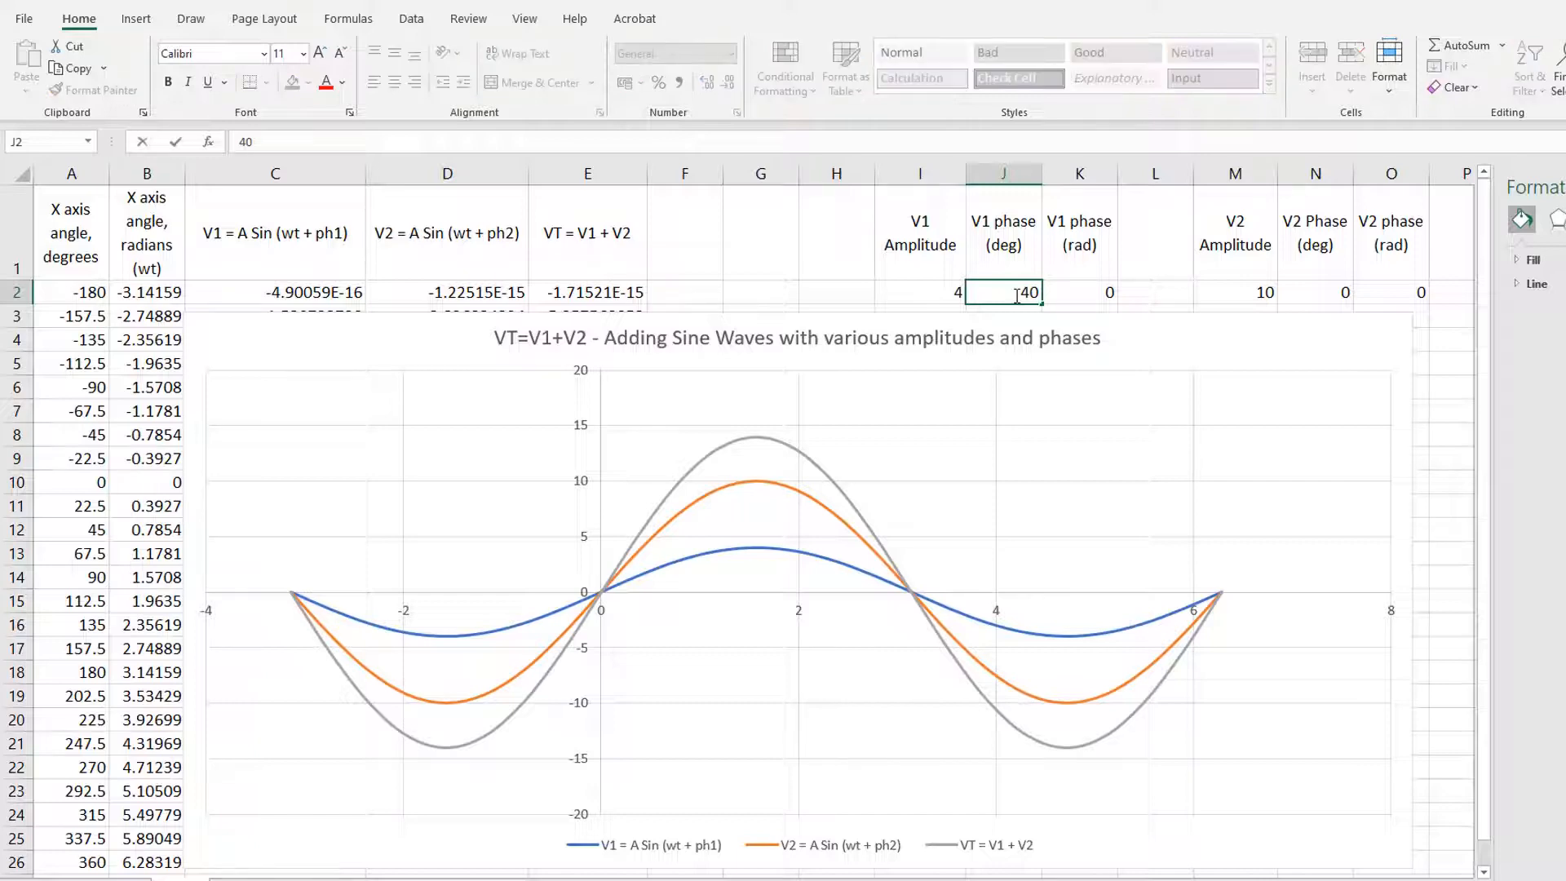
{"action": "key", "text": "Return"}
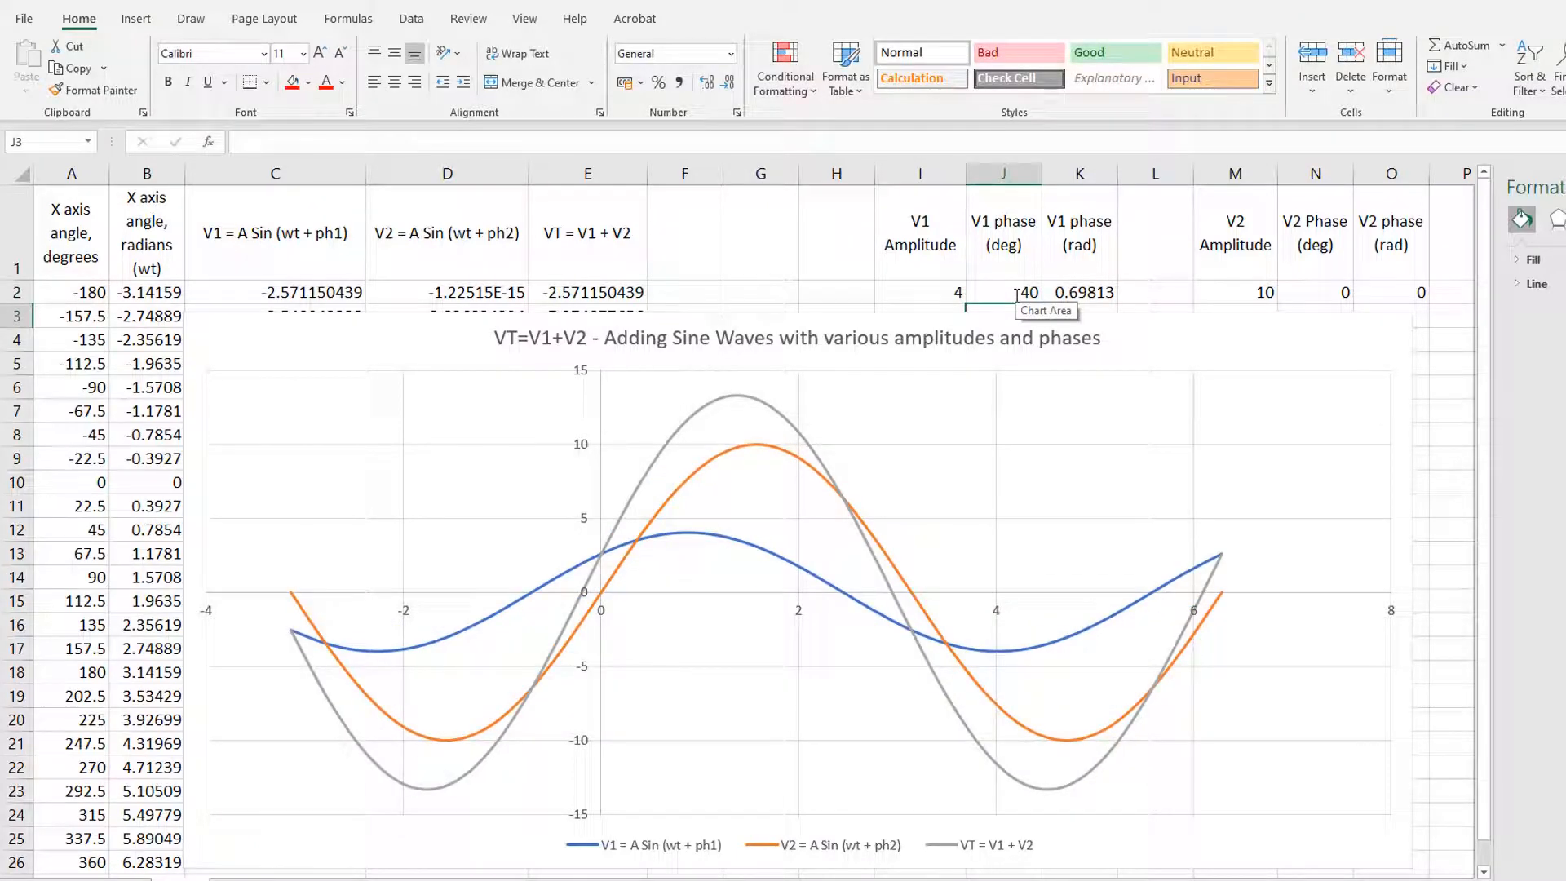
{"action": "left_click", "coordinate": [1017, 293]}
{"action": "left_click", "coordinate": [1305, 292]}
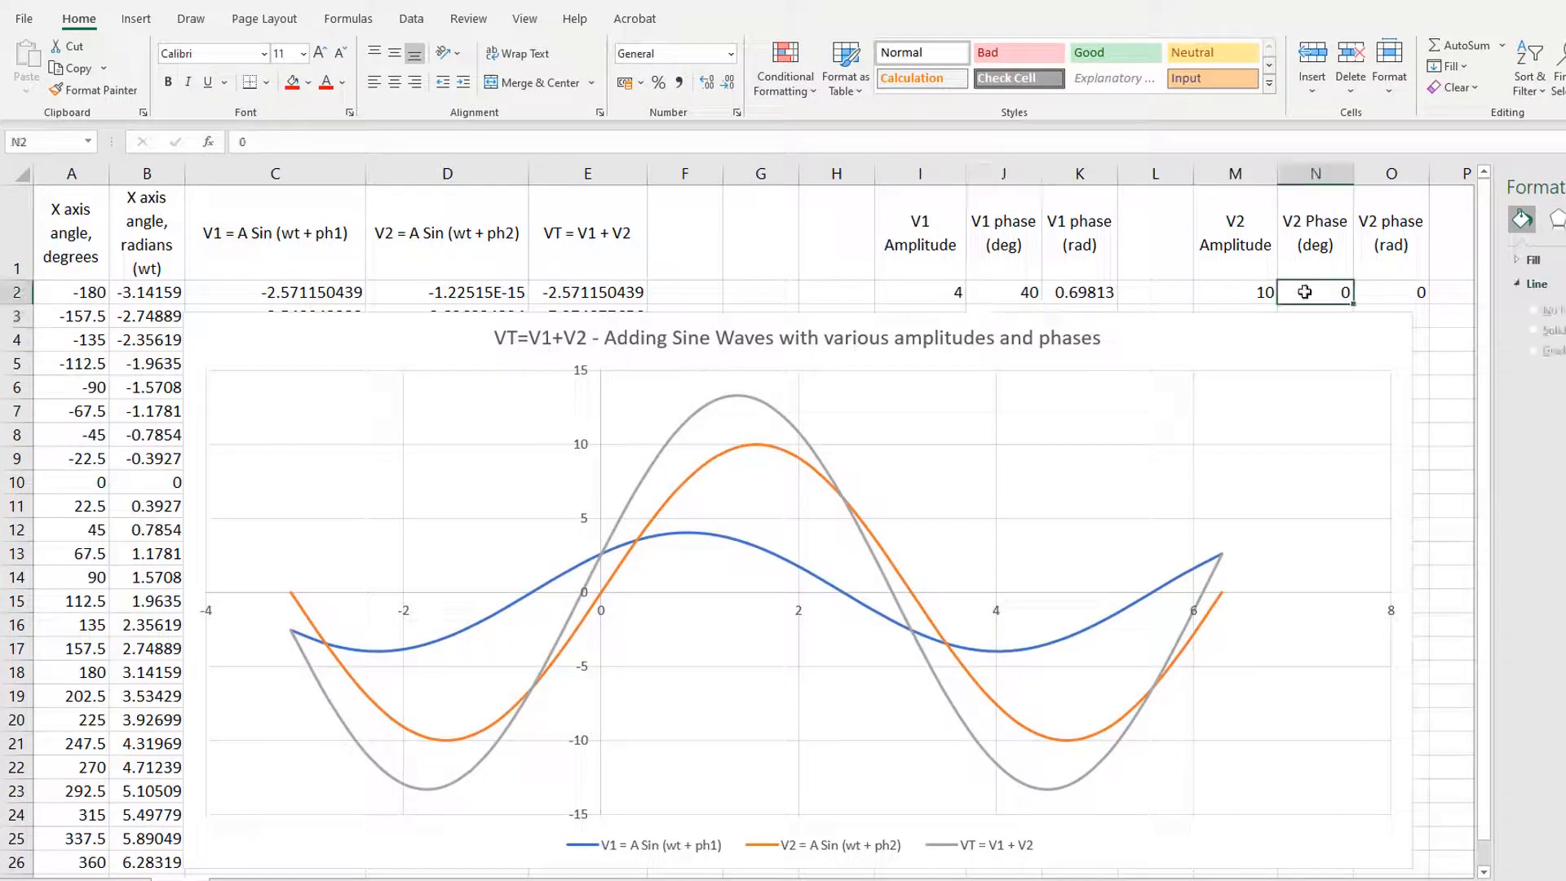
{"action": "type", "text": "-30"}
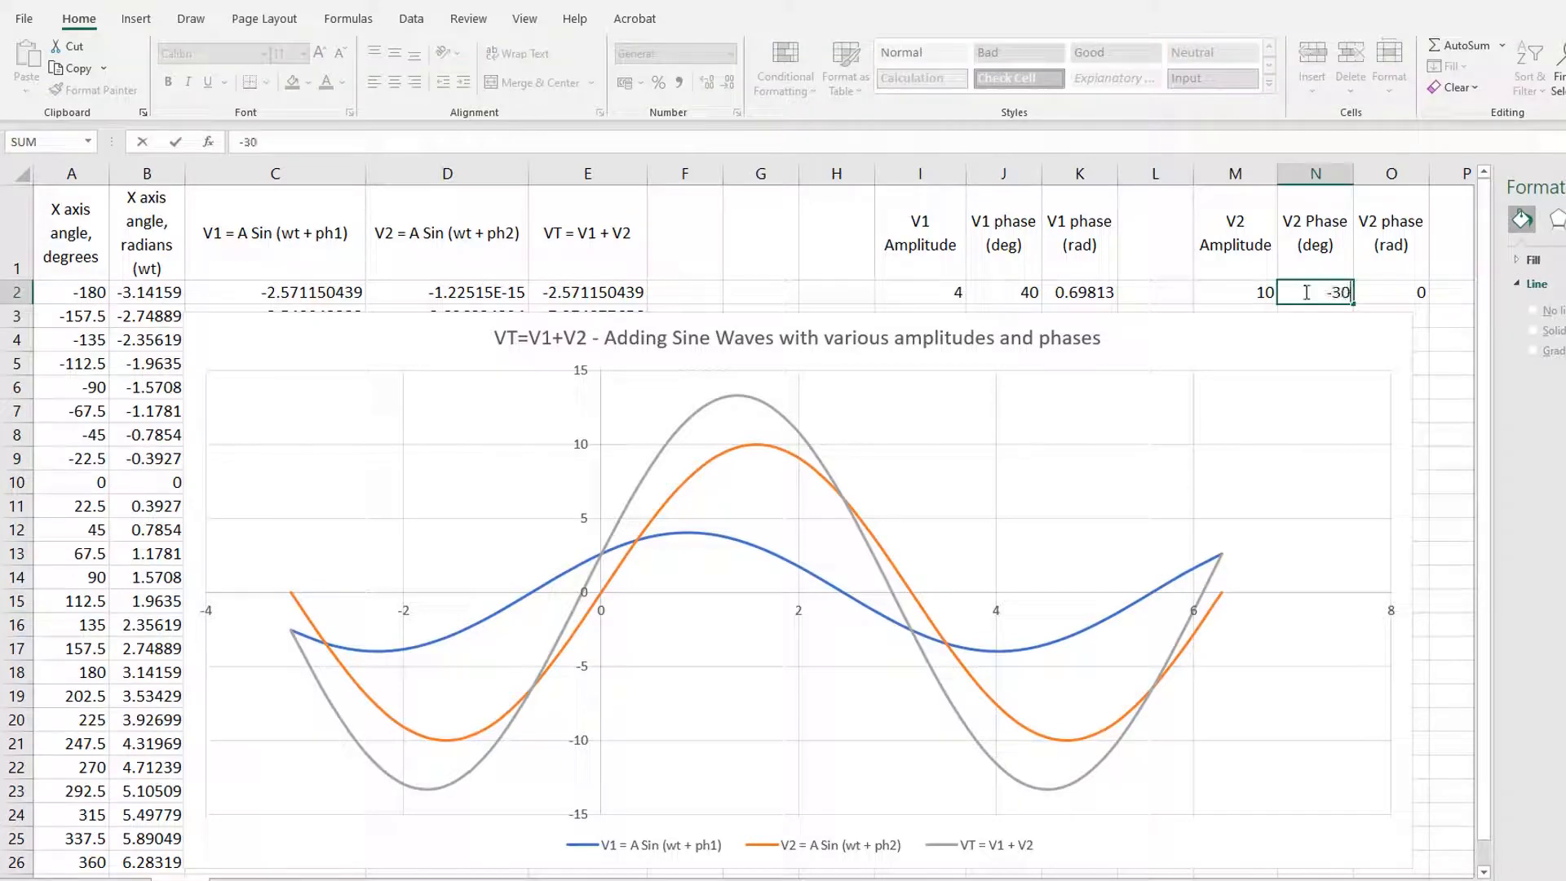
{"action": "key", "text": "Return"}
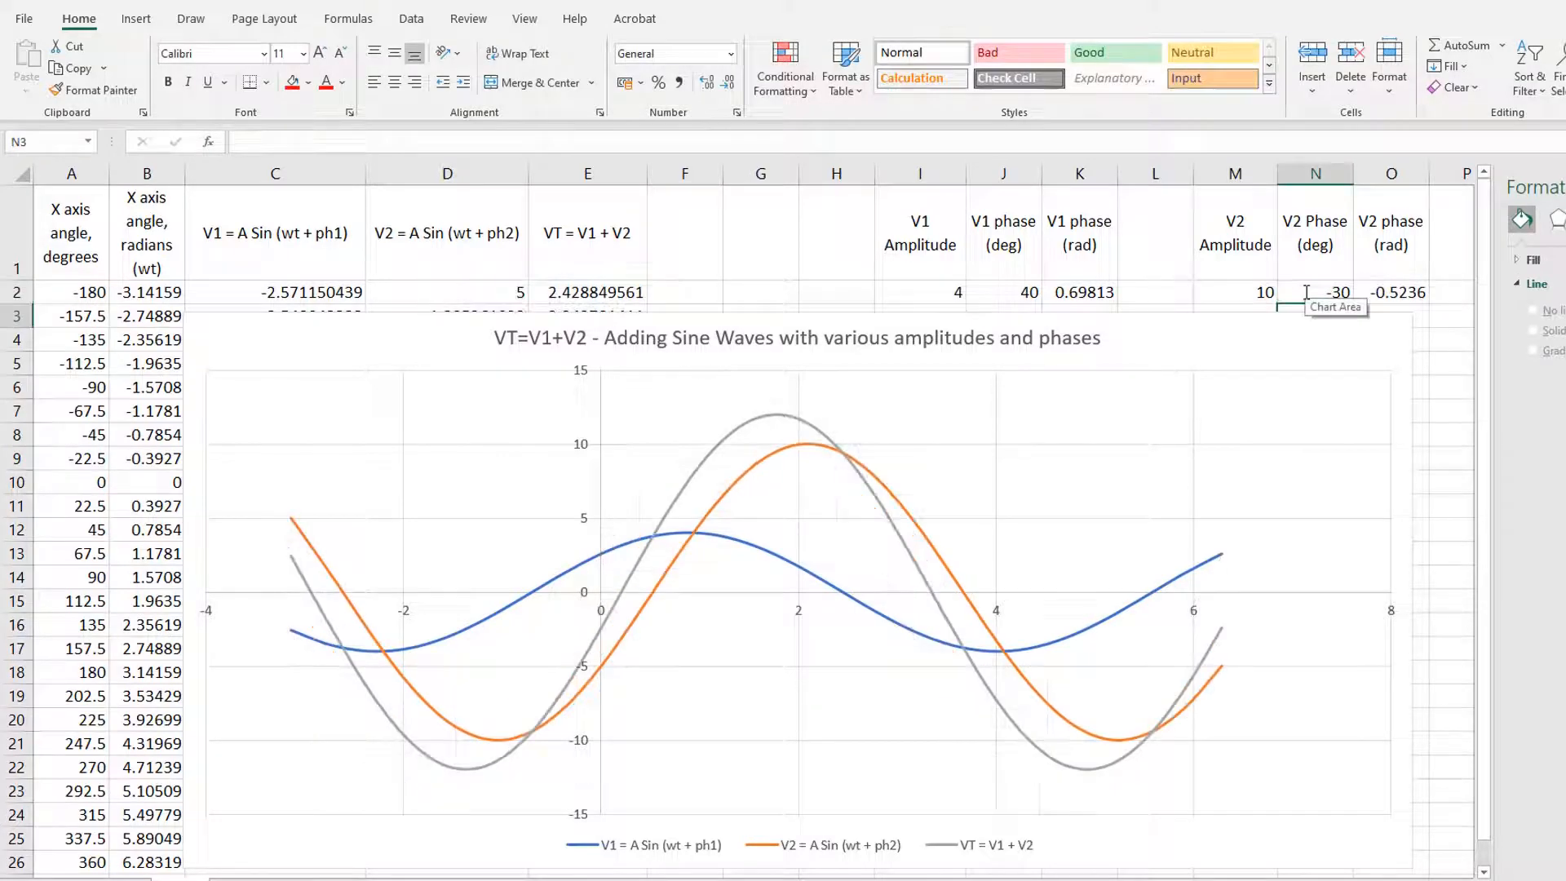